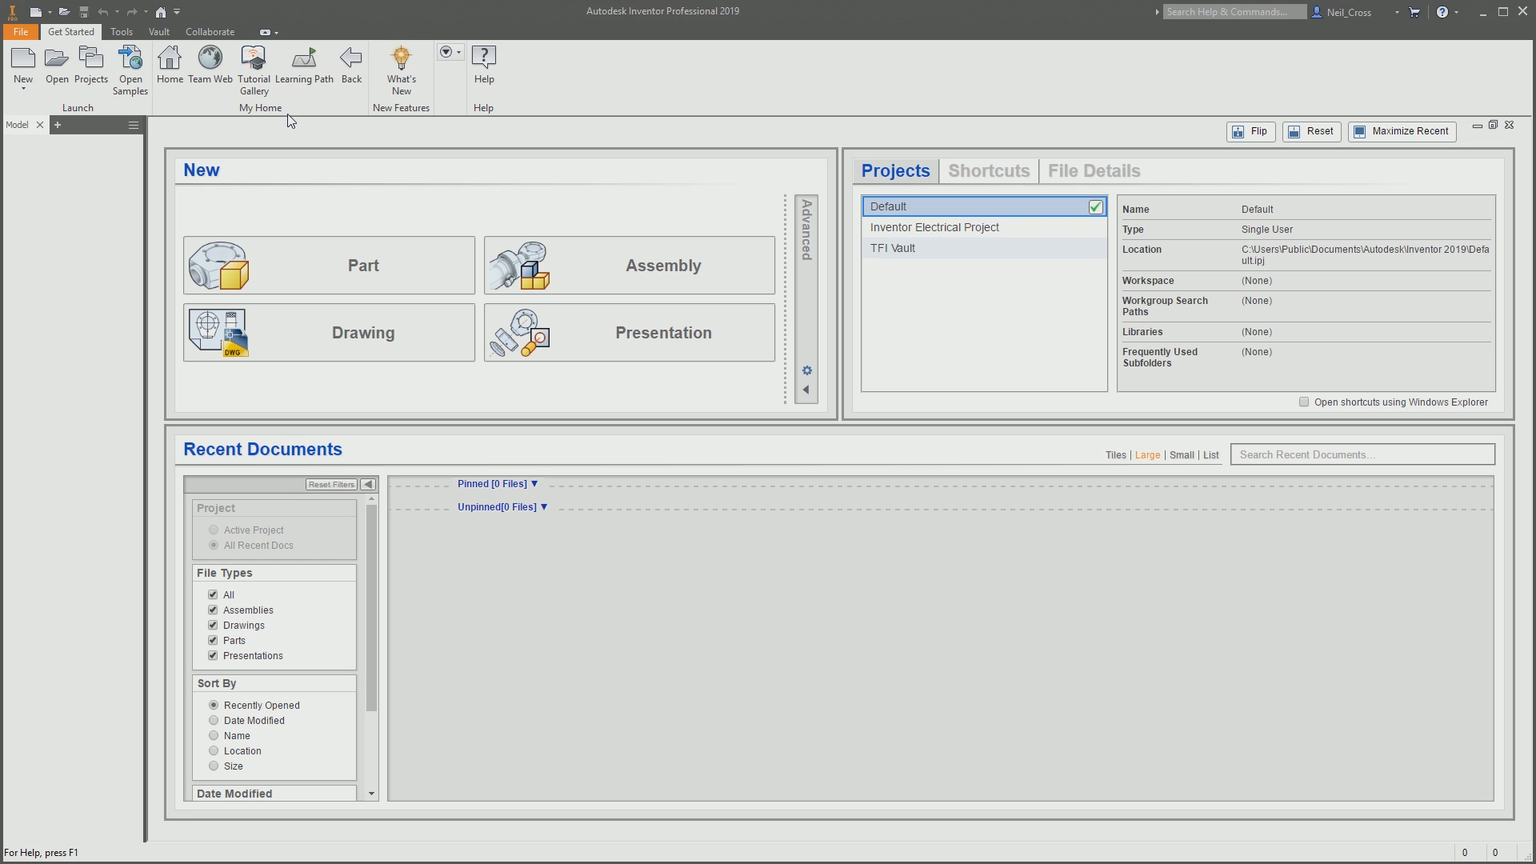
Examine the appearance and material libraries of the Default project in the Projects settings
left_click(91, 80)
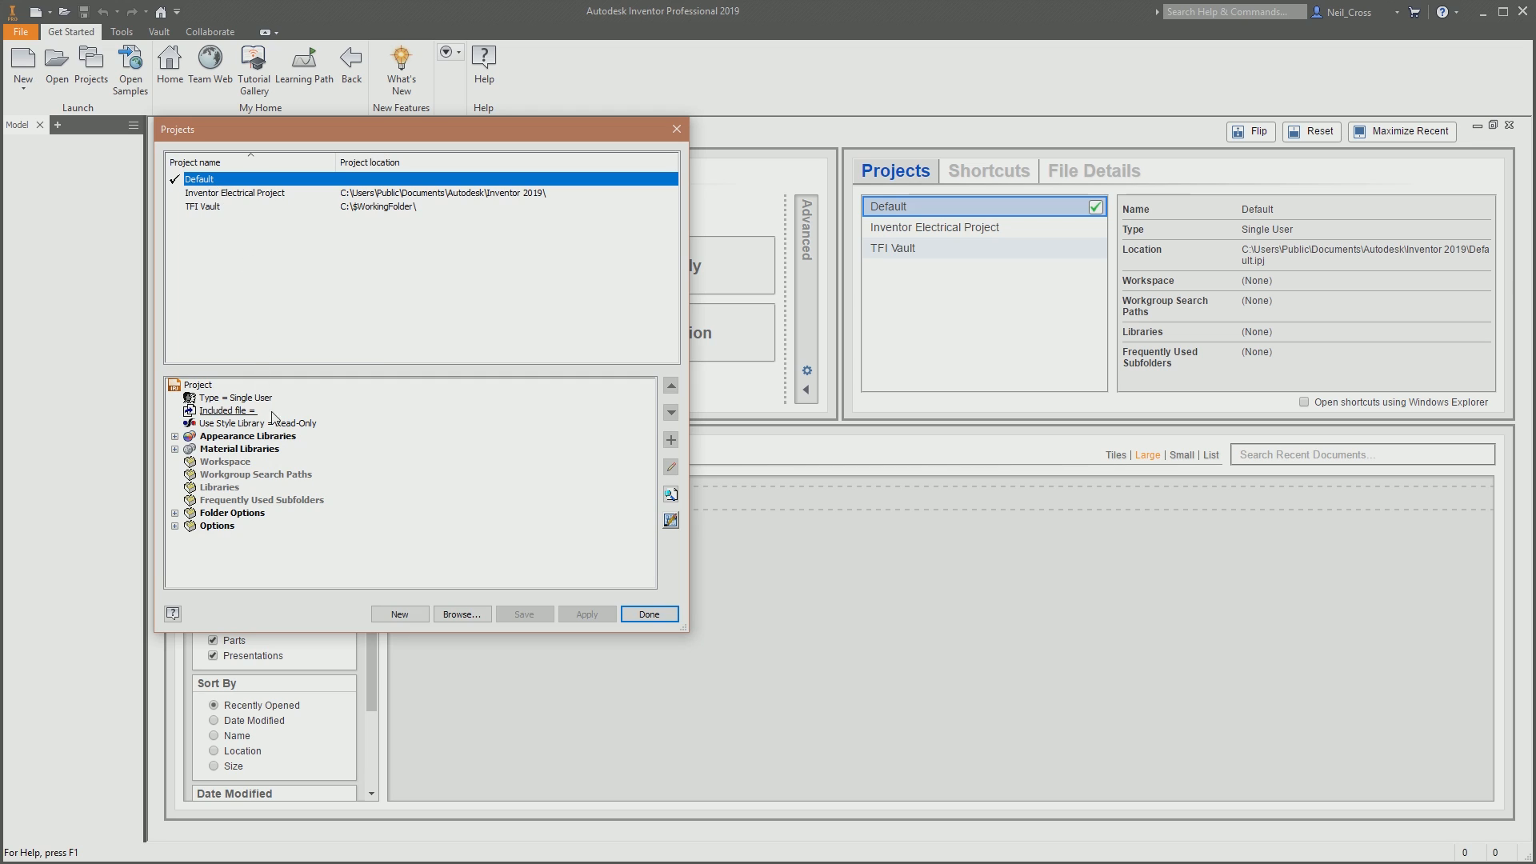
left_click(174, 436)
left_click(174, 487)
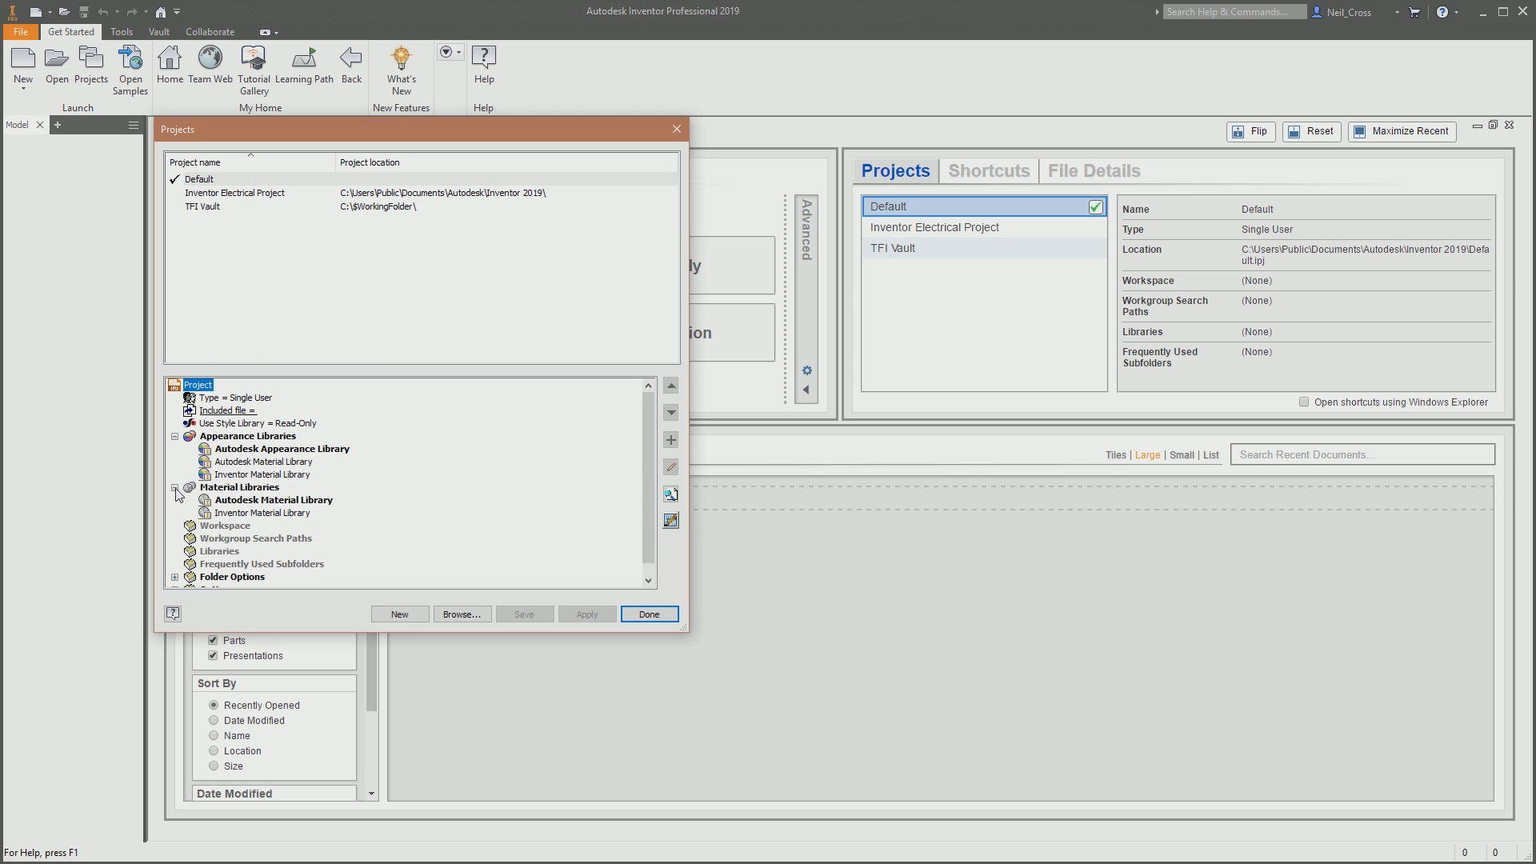
left_click(648, 614)
Check the Desktop Content library location in the Content Center application options
left_click(122, 31)
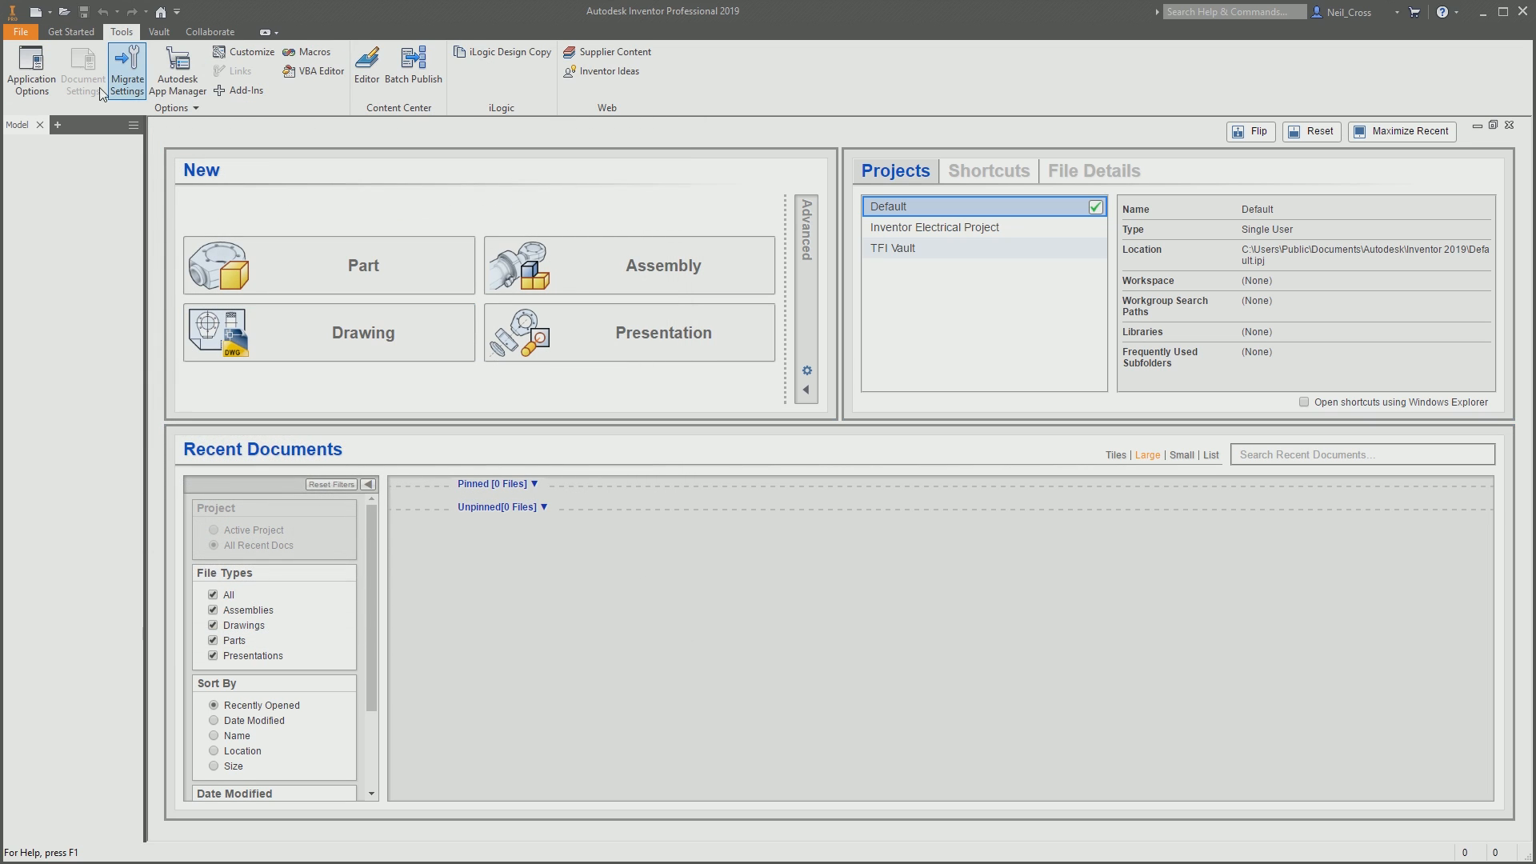
left_click(44, 91)
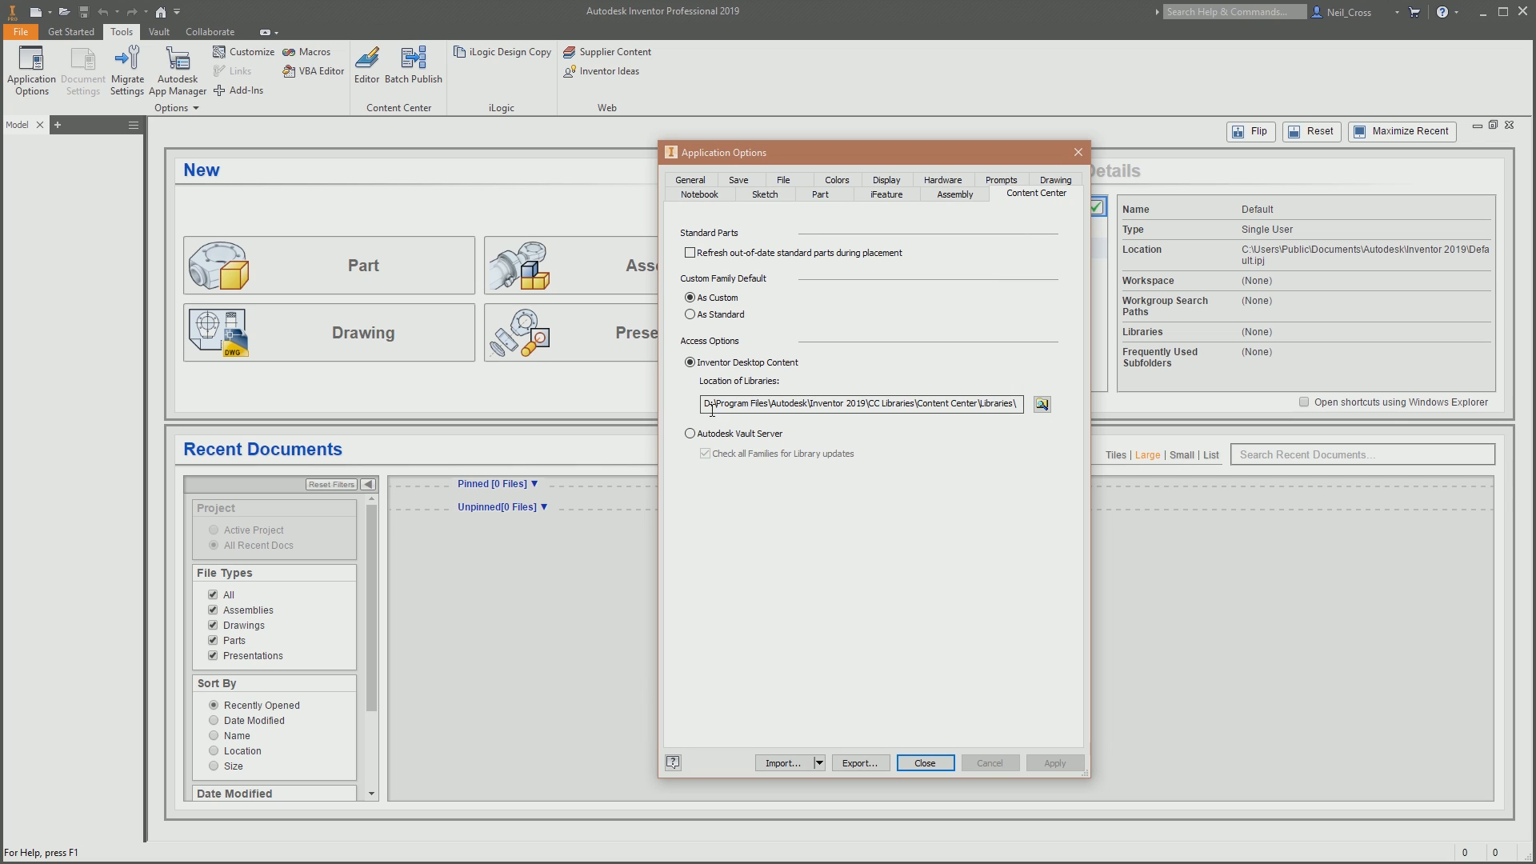
left_click_drag(705, 407, 1142, 407)
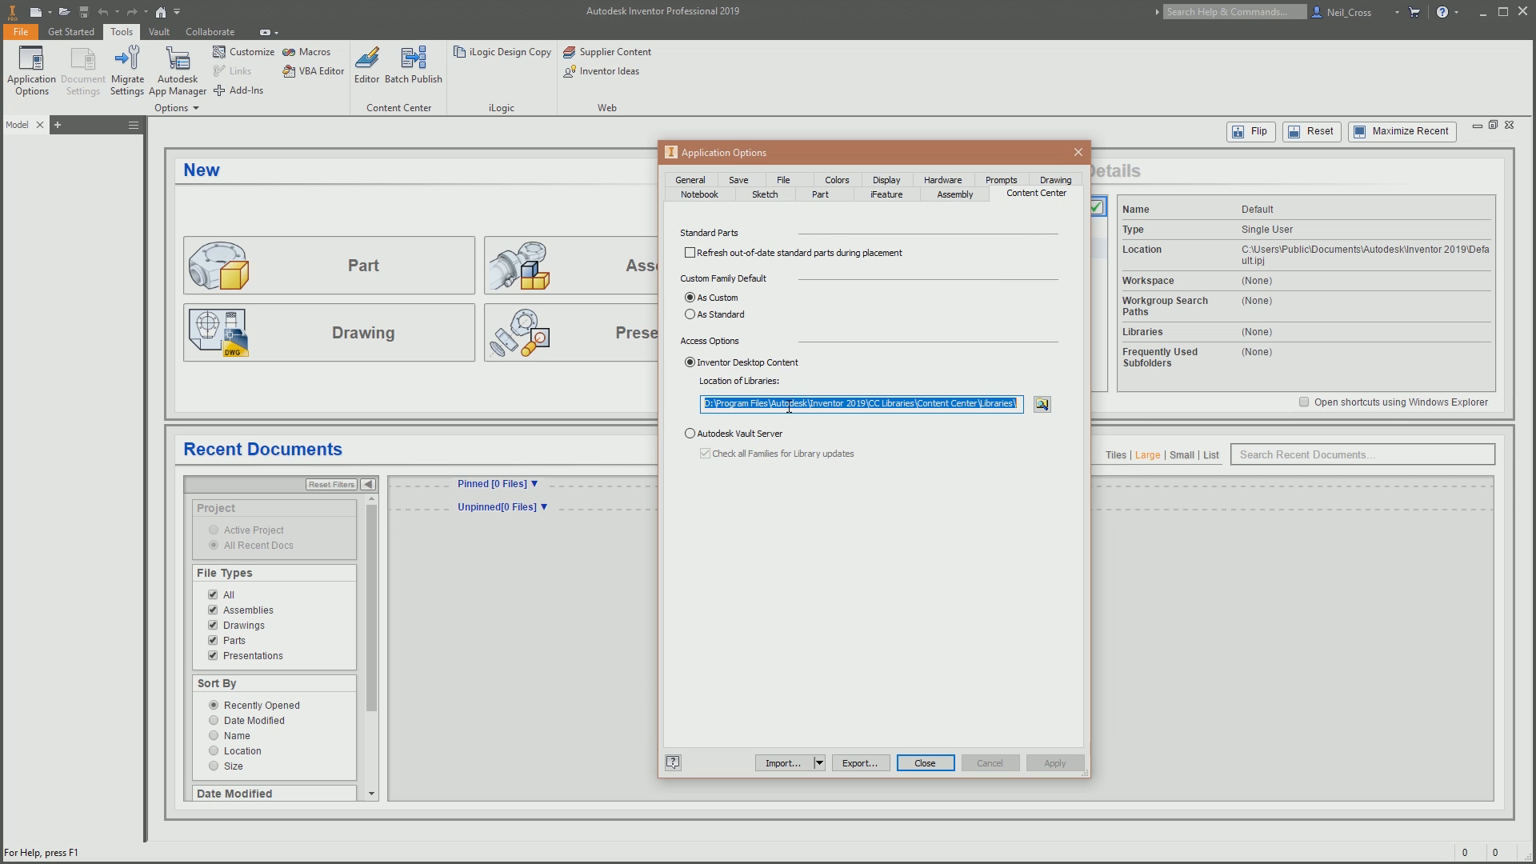
left_click(712, 403)
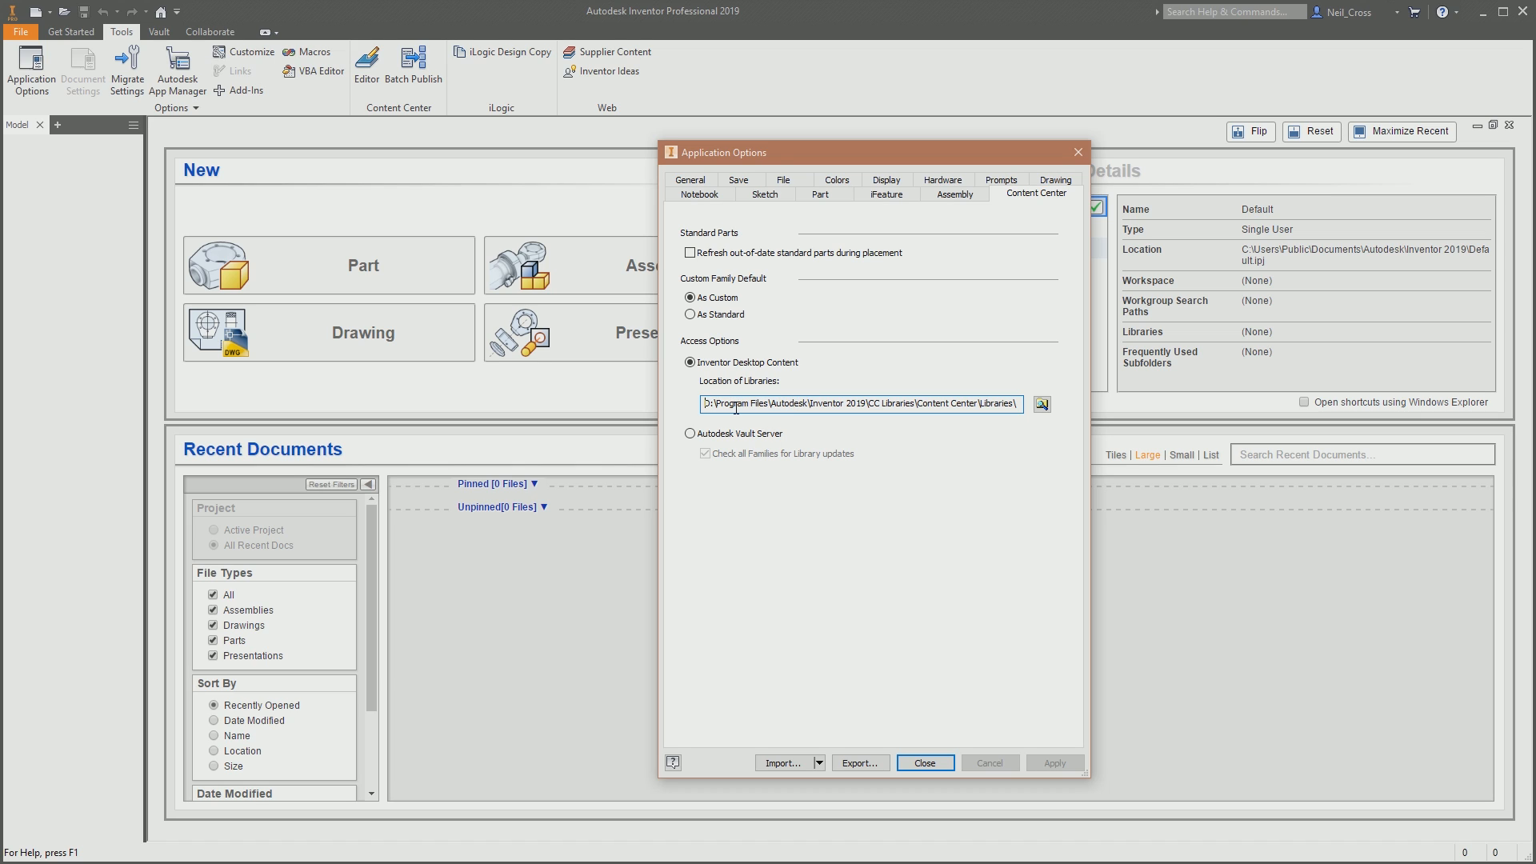
left_click_drag(707, 404, 1022, 405)
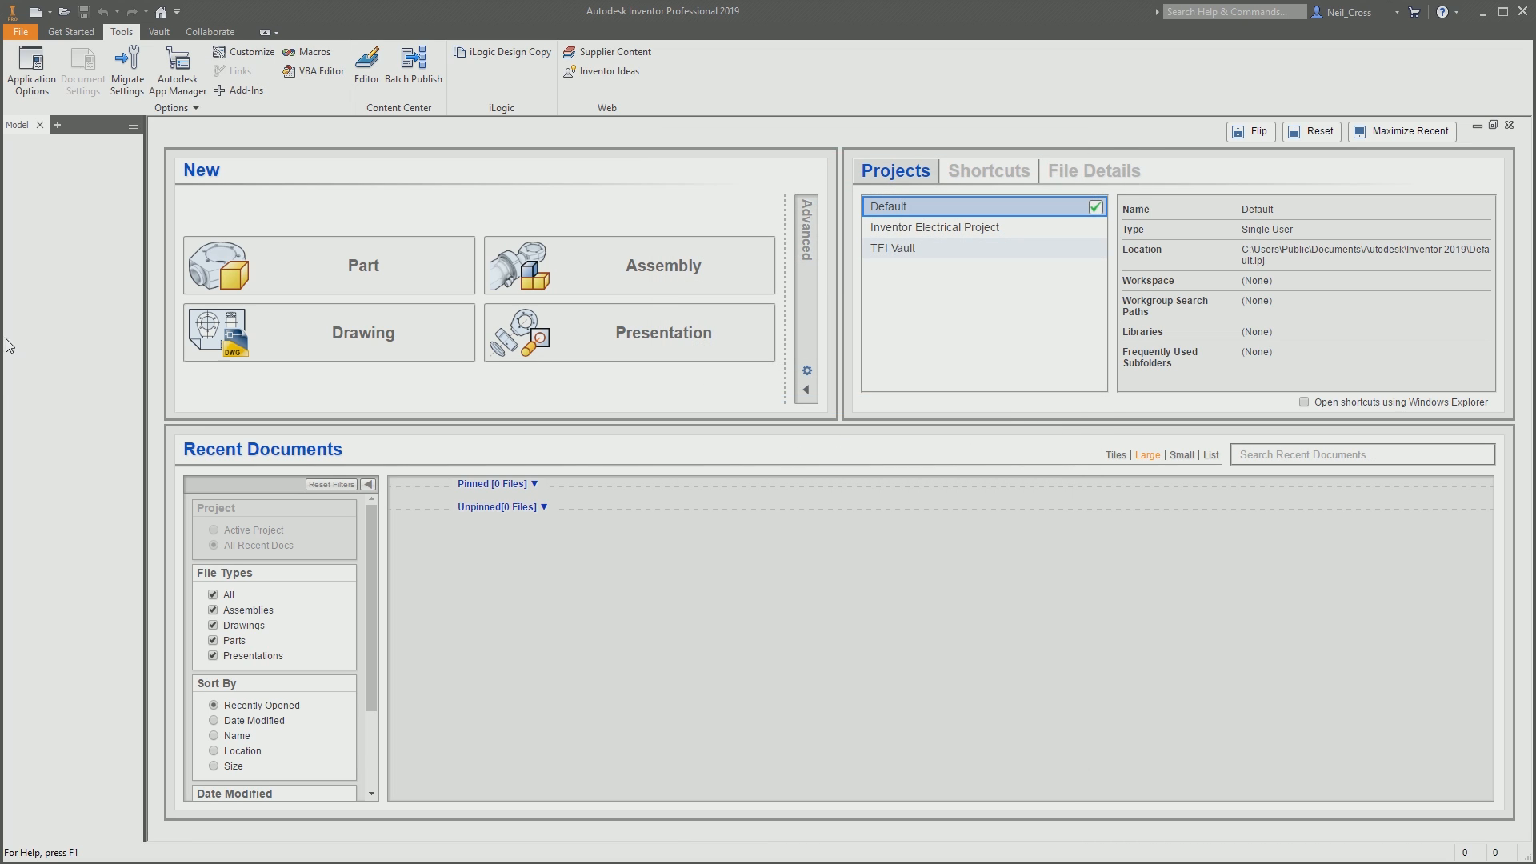
Create a new part from the Standard.ipt template
left_click(71, 32)
left_click(23, 62)
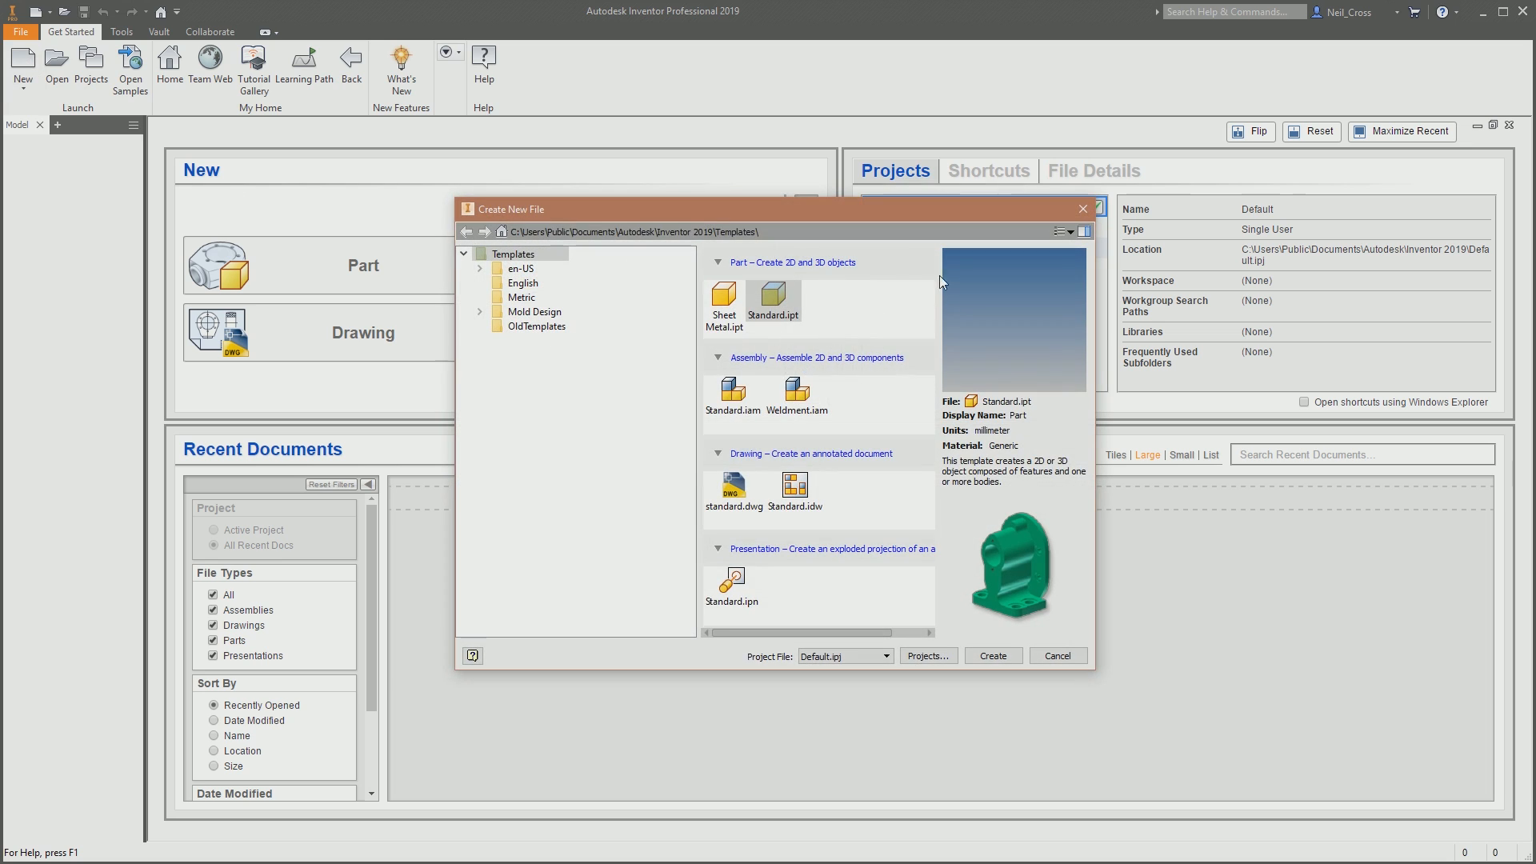
left_click(776, 304)
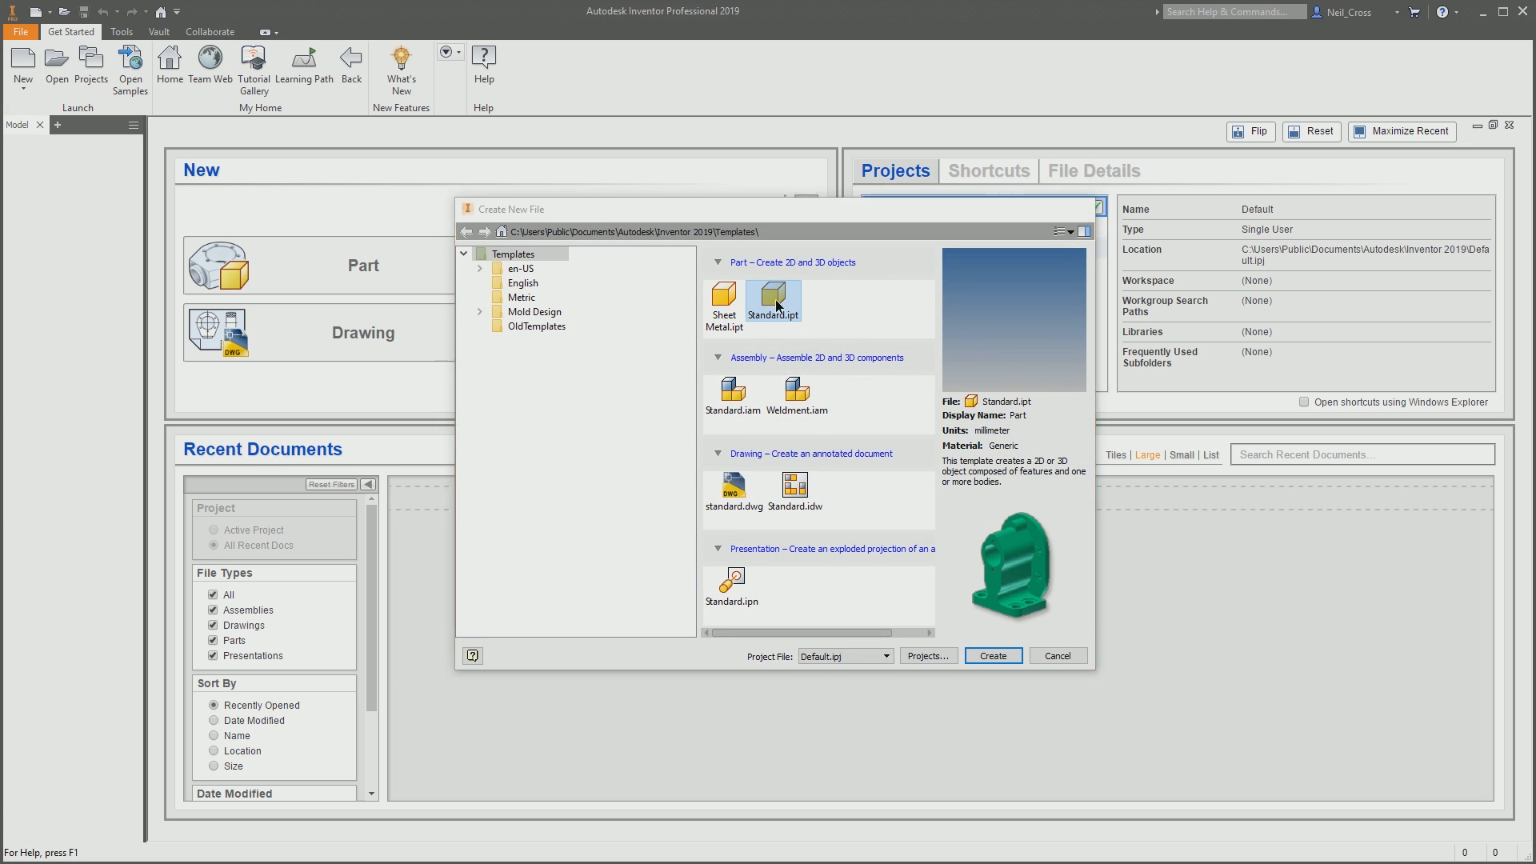
double_click(776, 305)
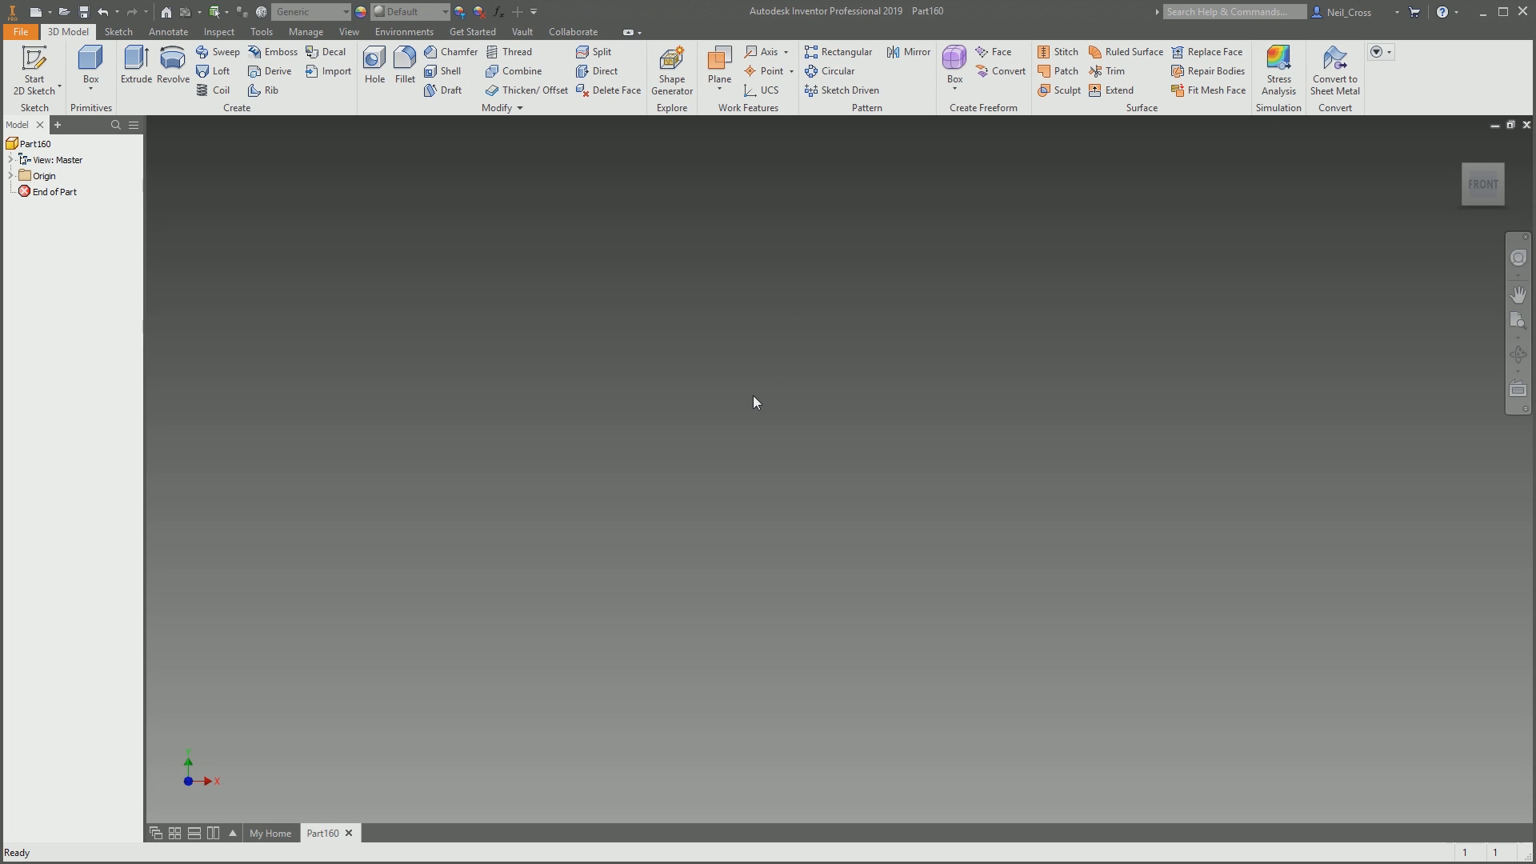
Start a 2D sketch on the XY plane of the new part
left_click(35, 144)
left_click(260, 191)
left_click(36, 64)
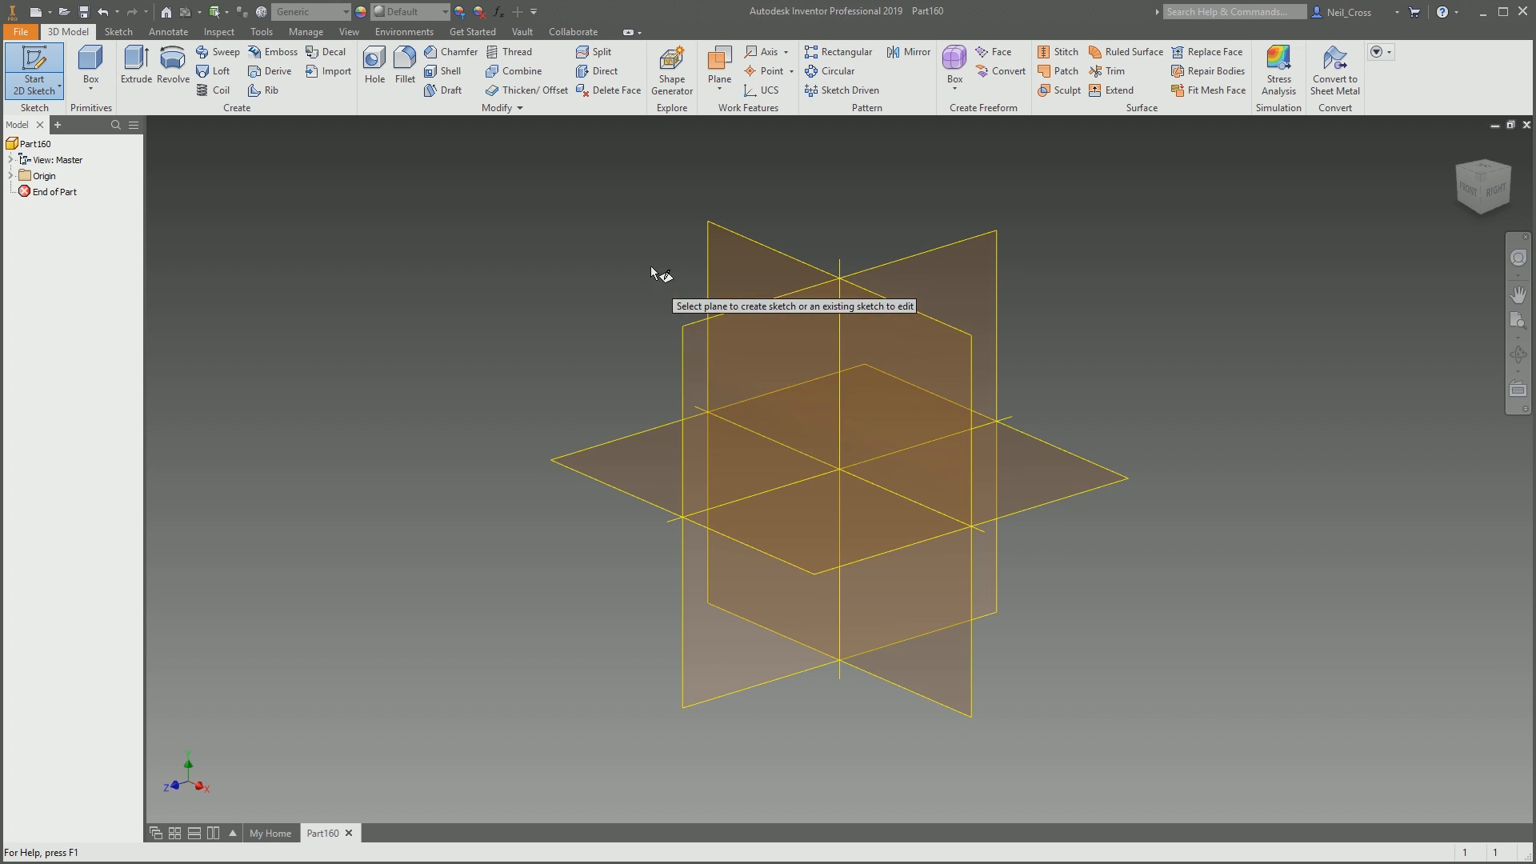
left_click(747, 242)
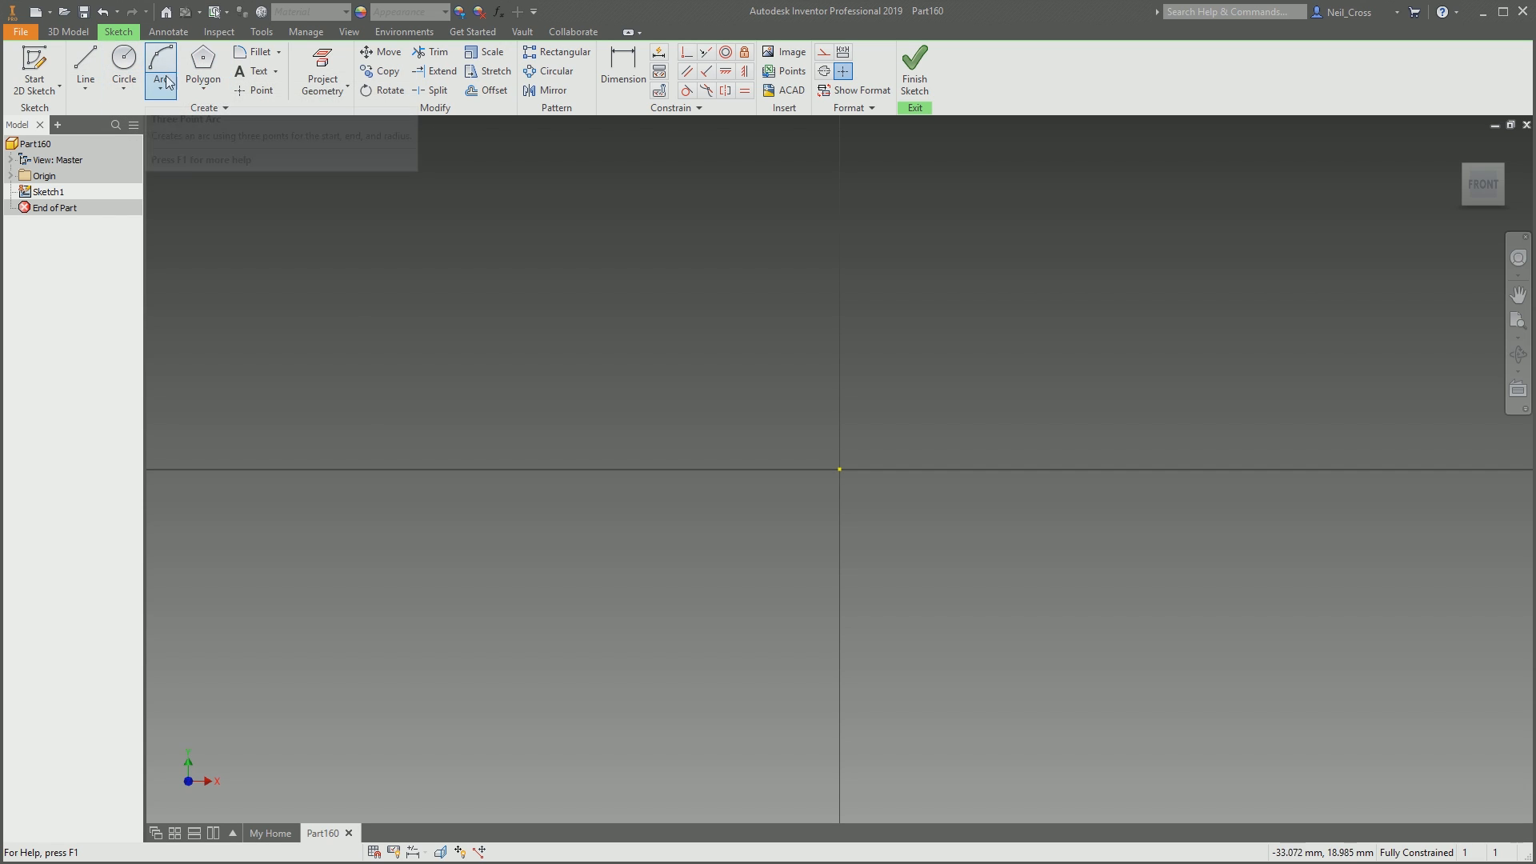
Sketch a six-sided inscribed polygon centred on the origin
left_click(216, 91)
left_click(211, 93)
left_click(209, 94)
left_click(232, 405)
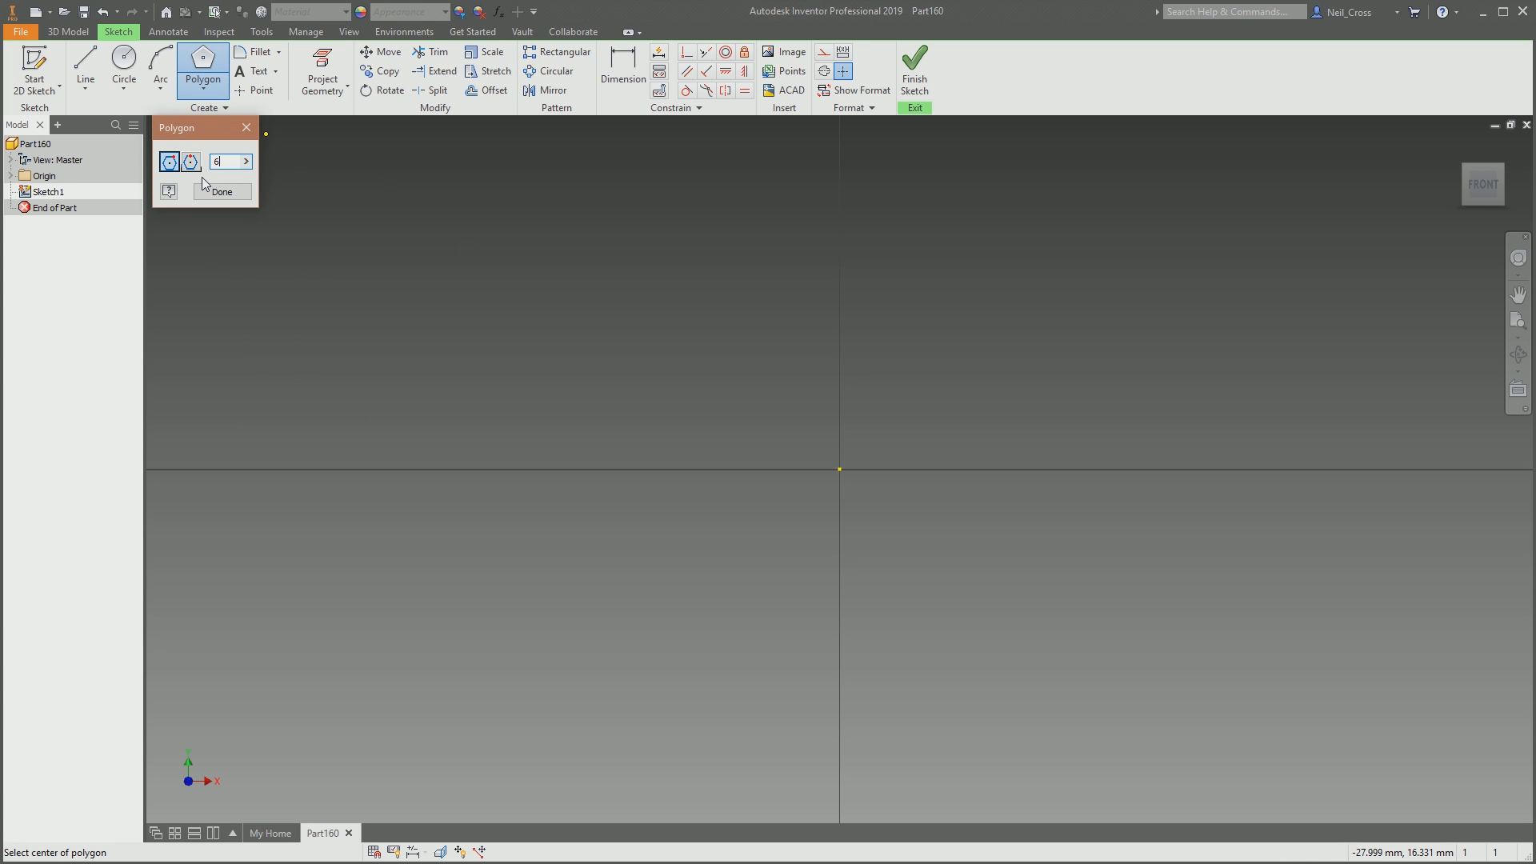
double_click(237, 161)
left_click(840, 470)
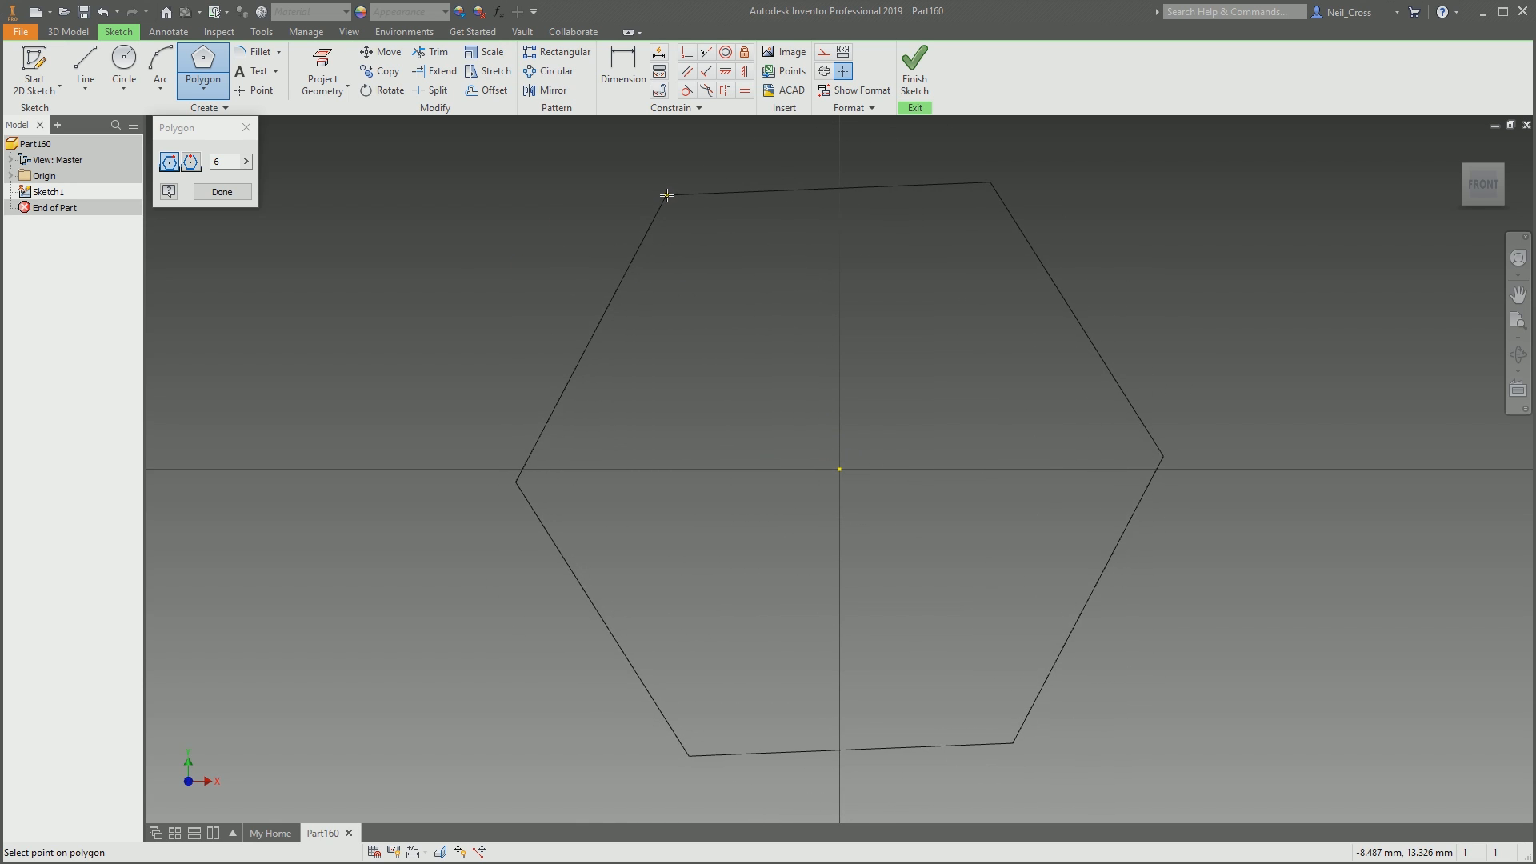
left_click(721, 182)
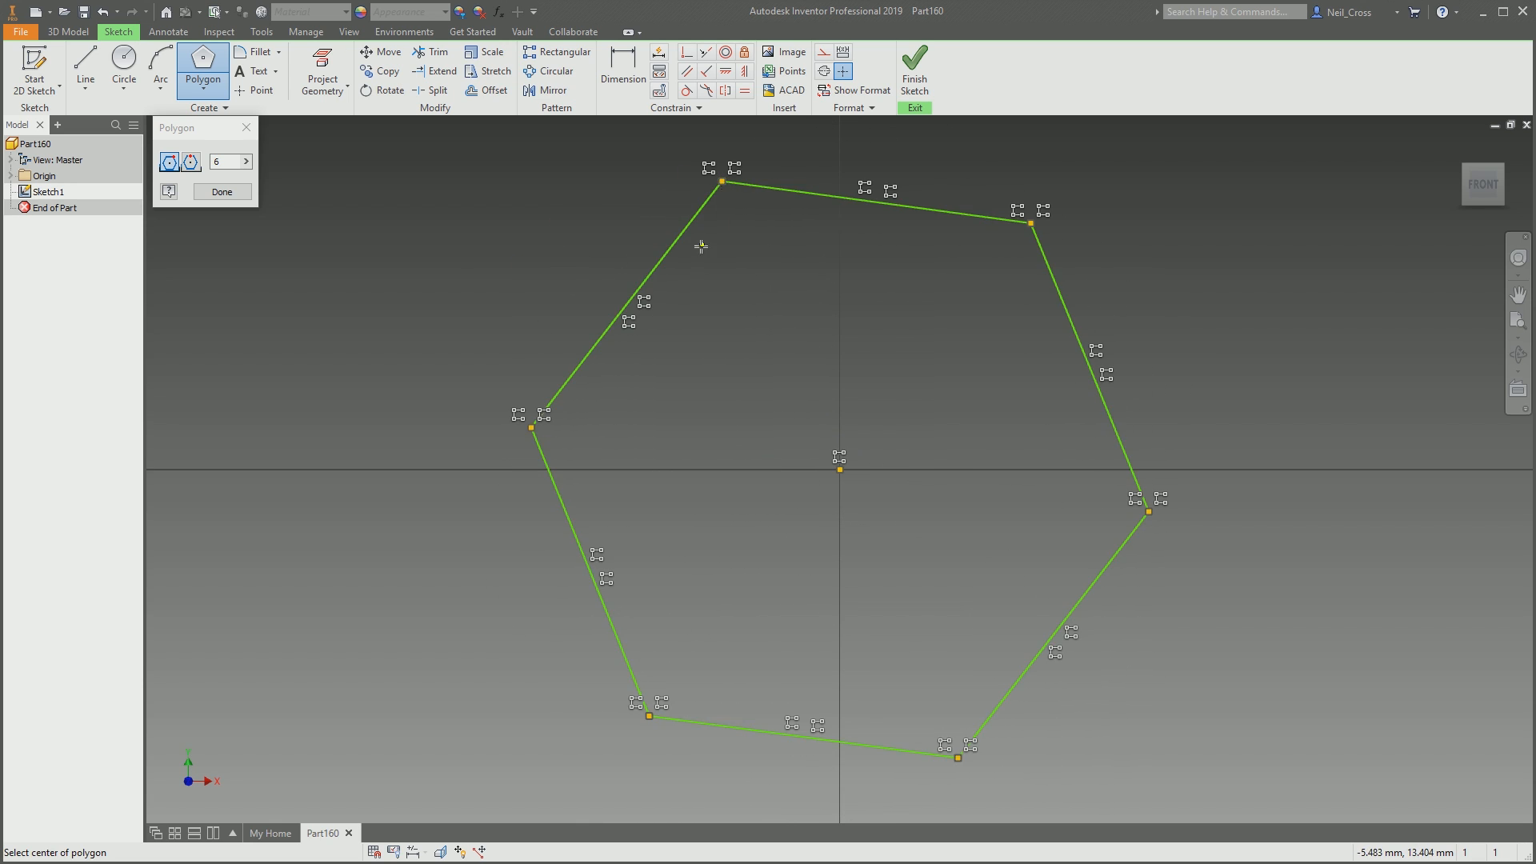
left_click(206, 192)
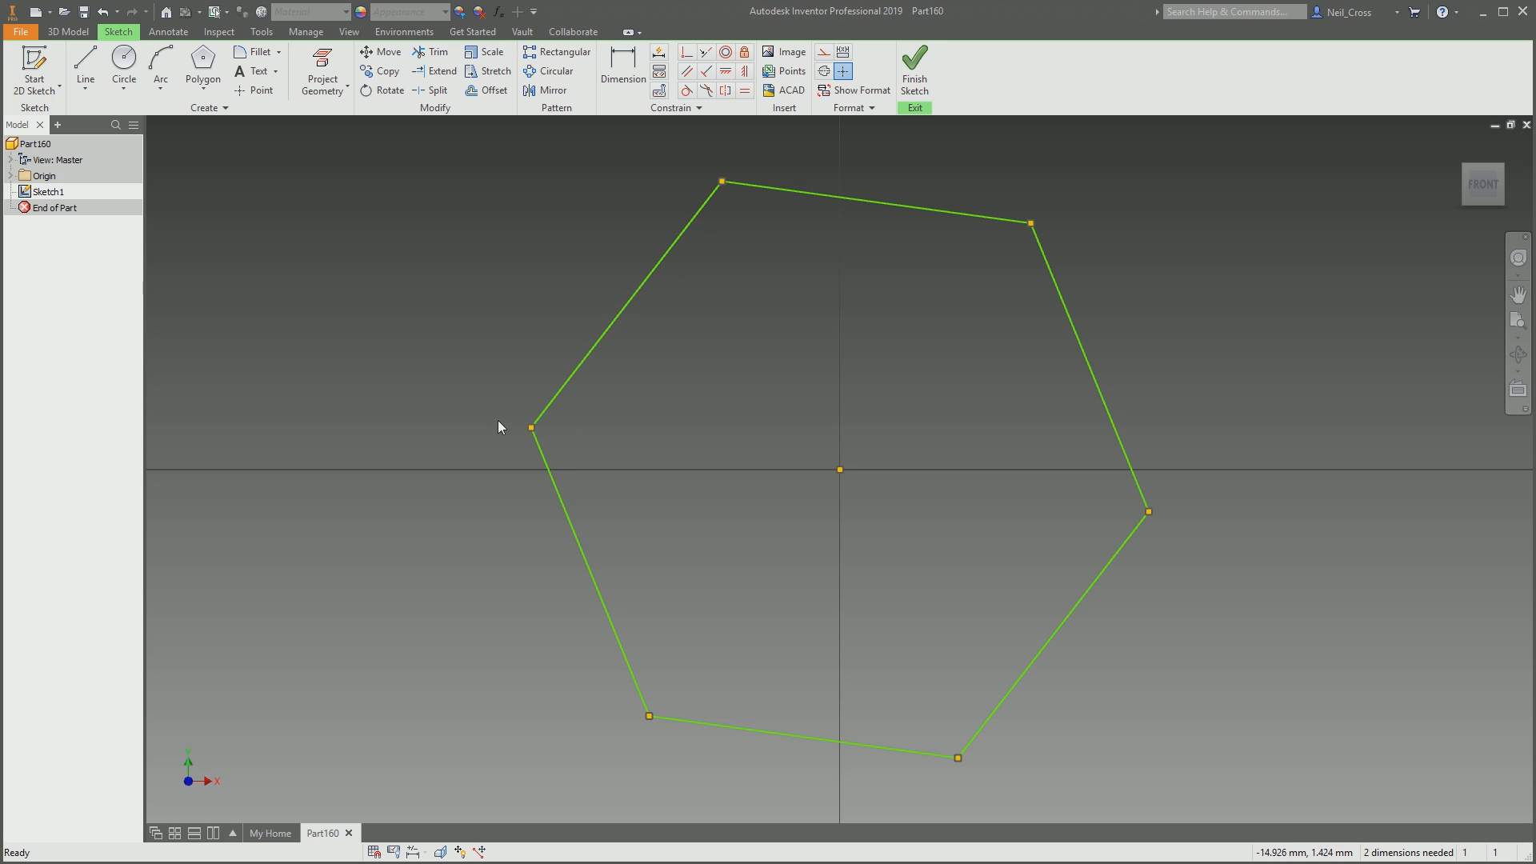
Resize the hexagon freehand and align its upper corner with the origin using a Vertical constraint
left_click_drag(533, 433, 315, 376)
left_click_drag(531, 428, 780, 250)
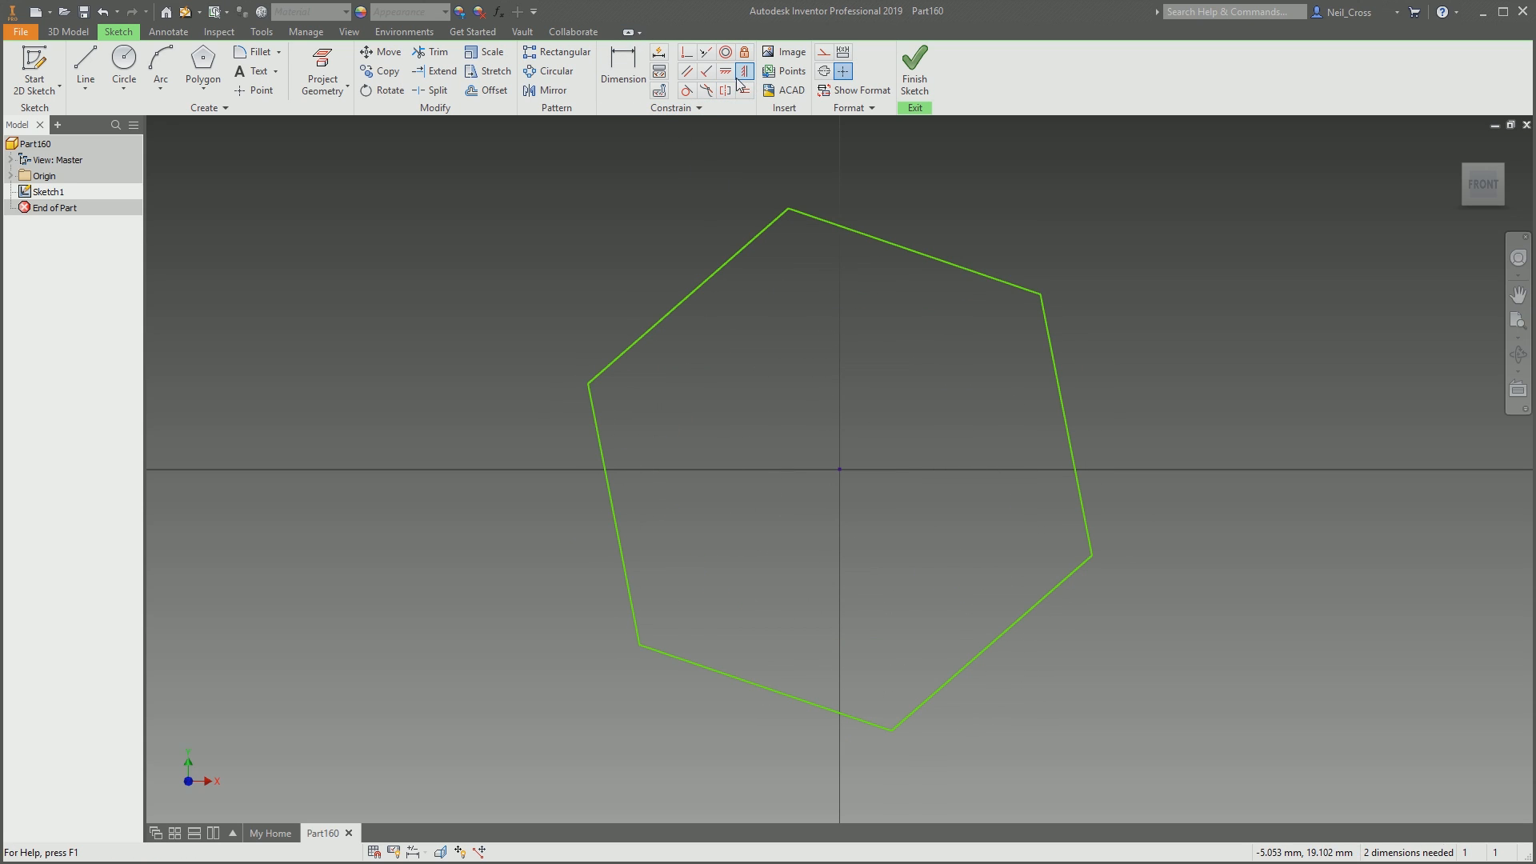
left_click(743, 77)
left_click(789, 209)
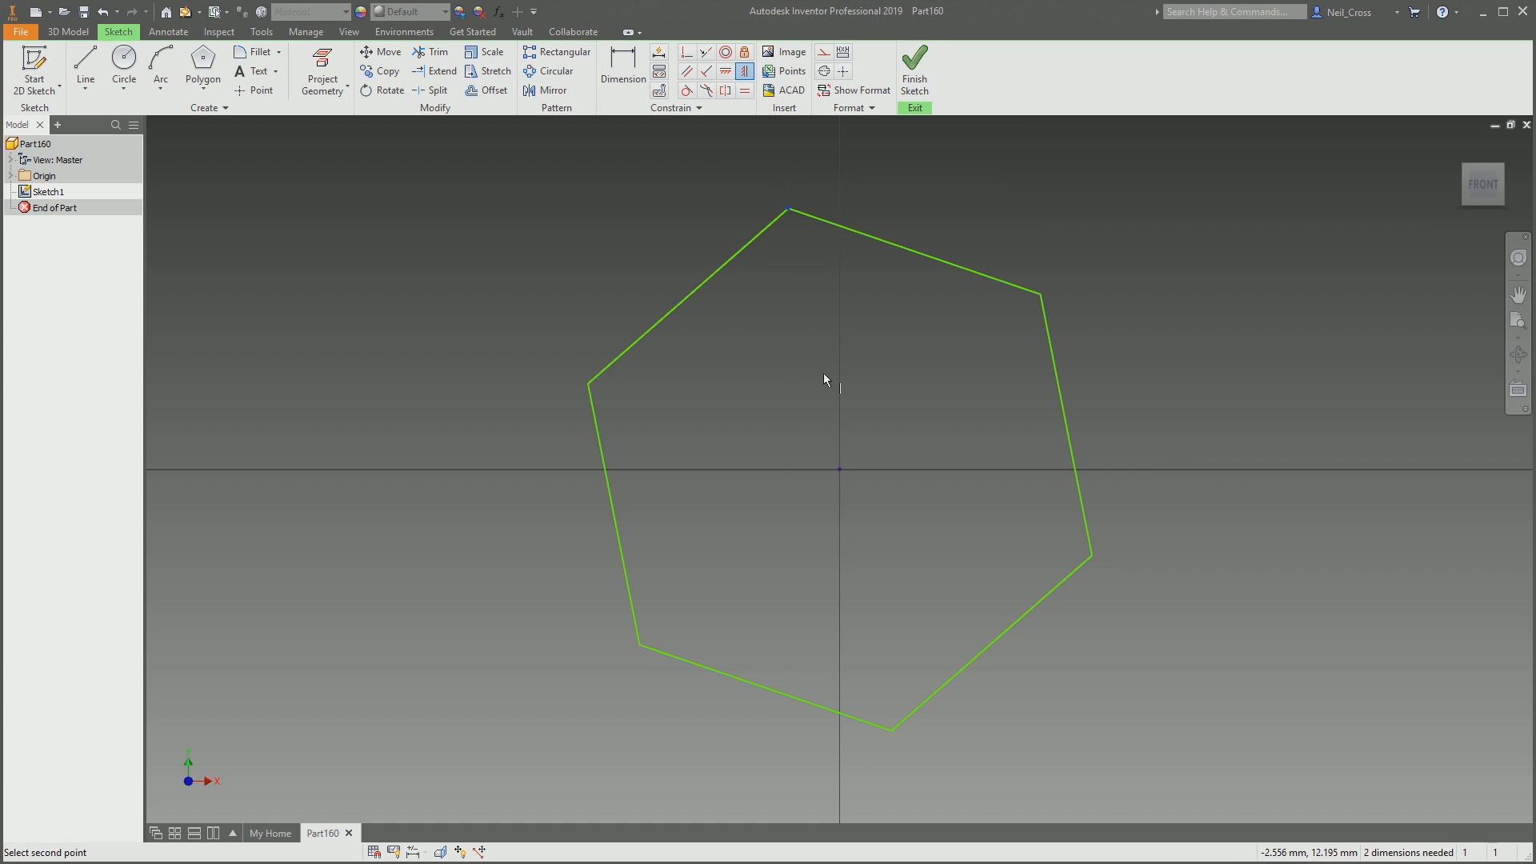
left_click(838, 469)
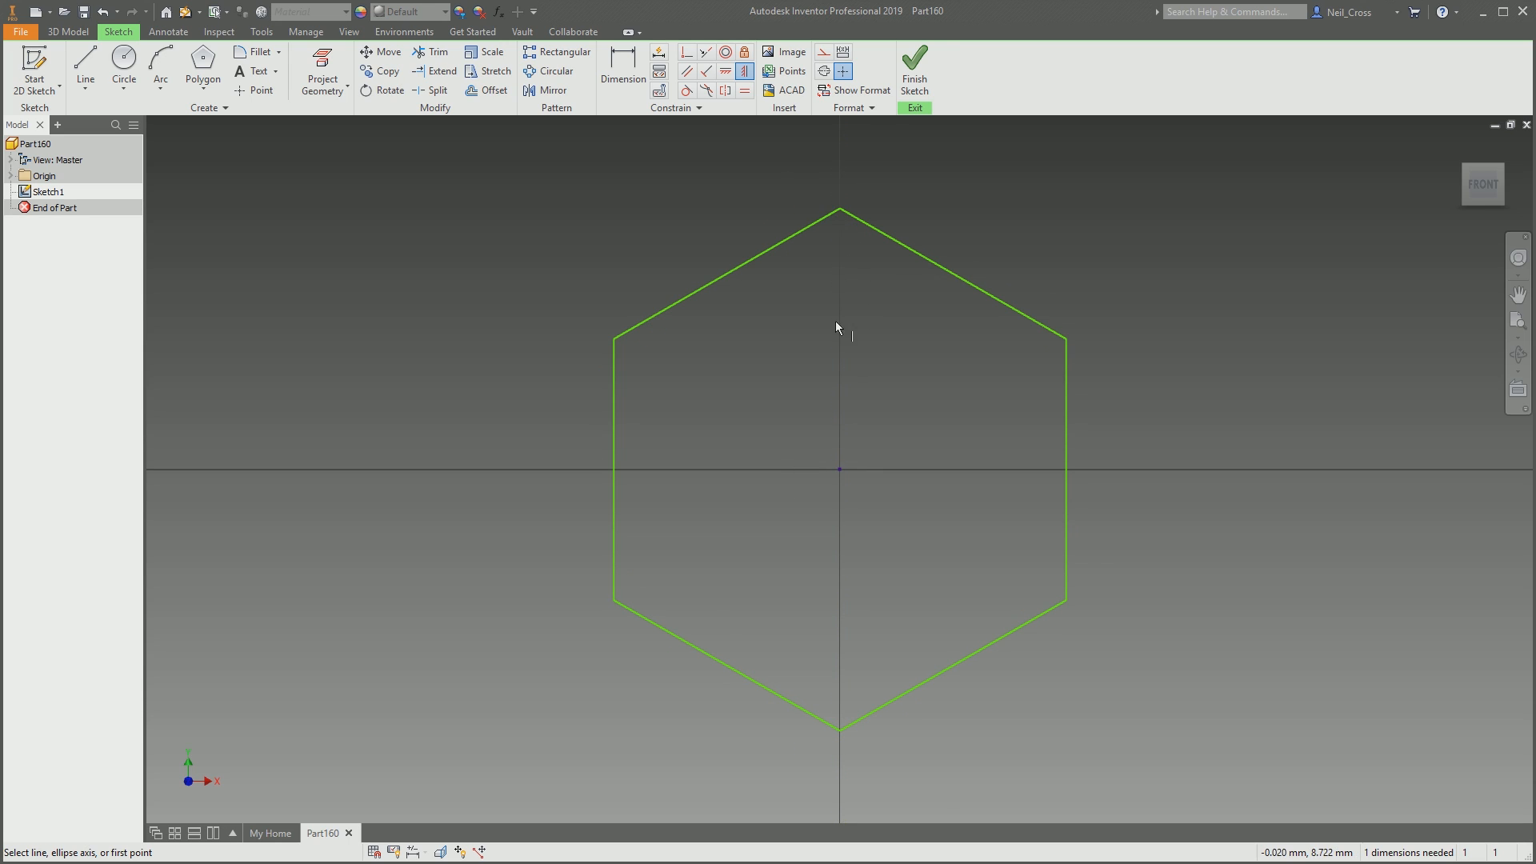
right_click(741, 339)
key("Escape")
Dimension the hexagon vertically from its top corner to its bottom corner at 4000 mm
left_click_drag(616, 344, 520, 357)
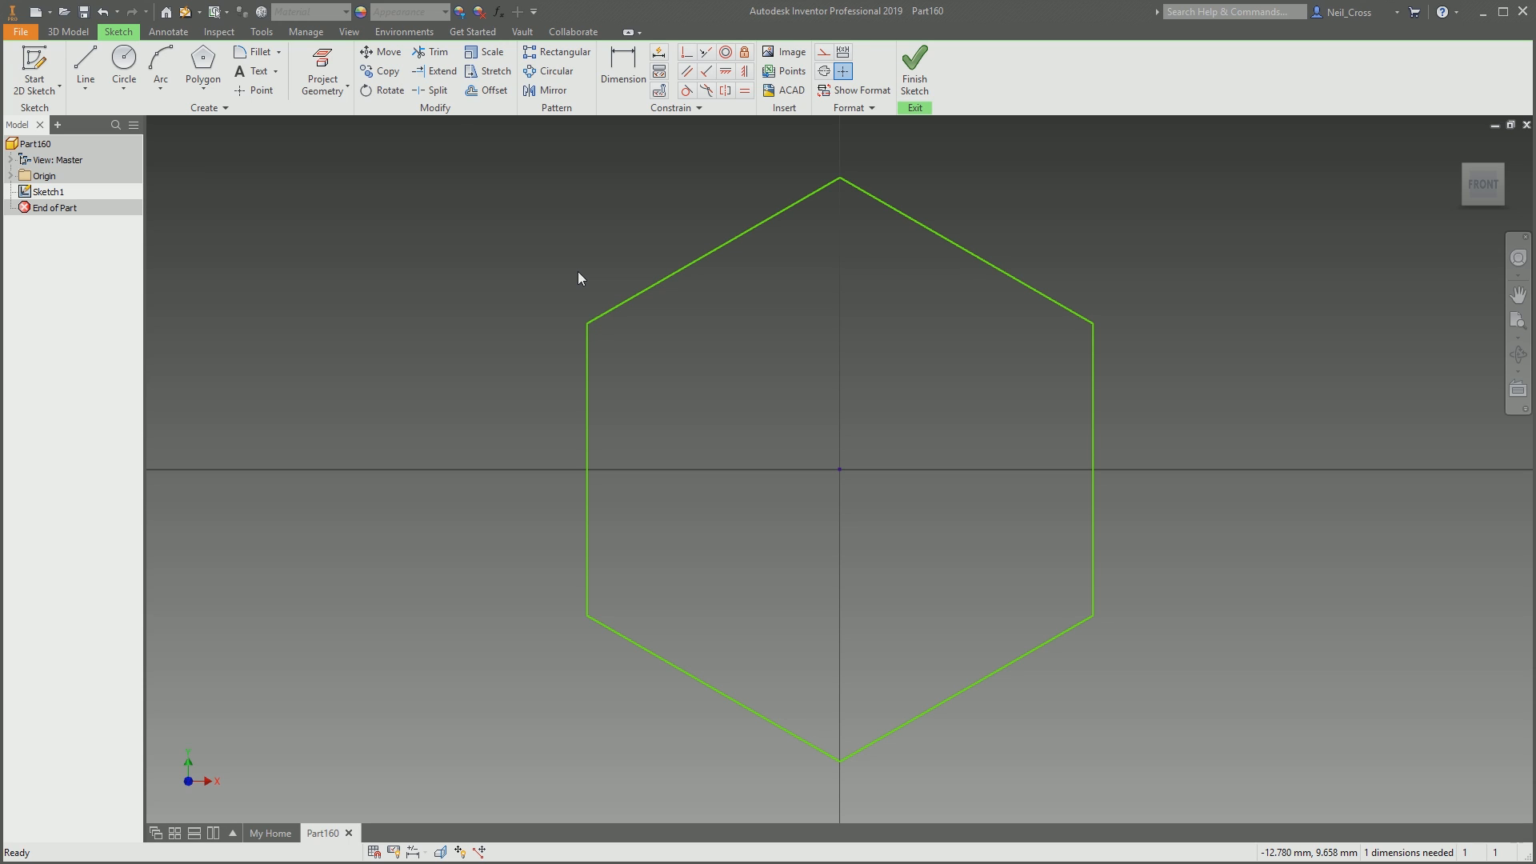
left_click(632, 77)
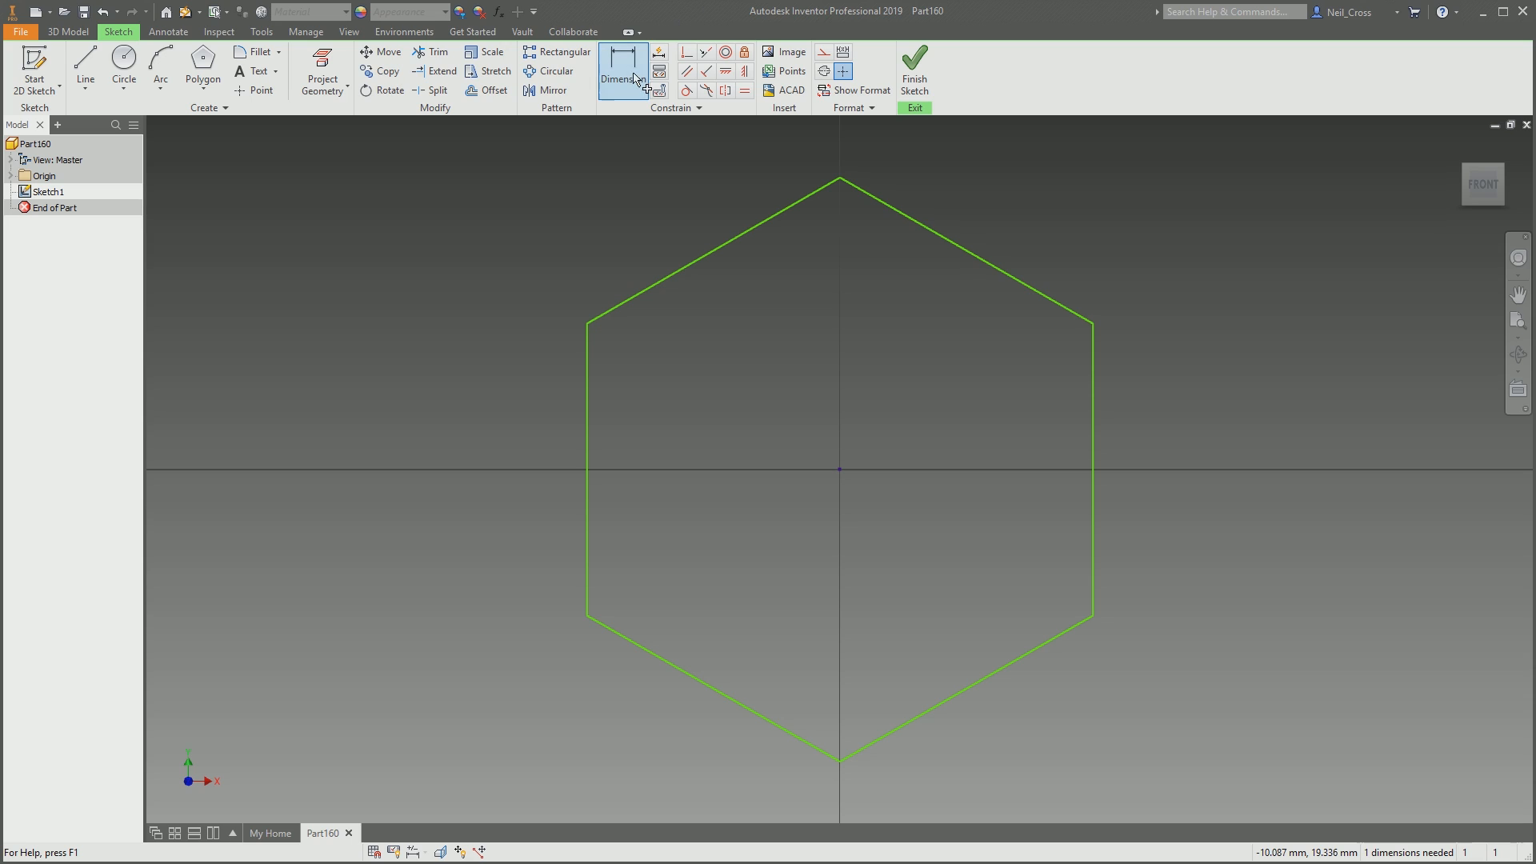
left_click(839, 178)
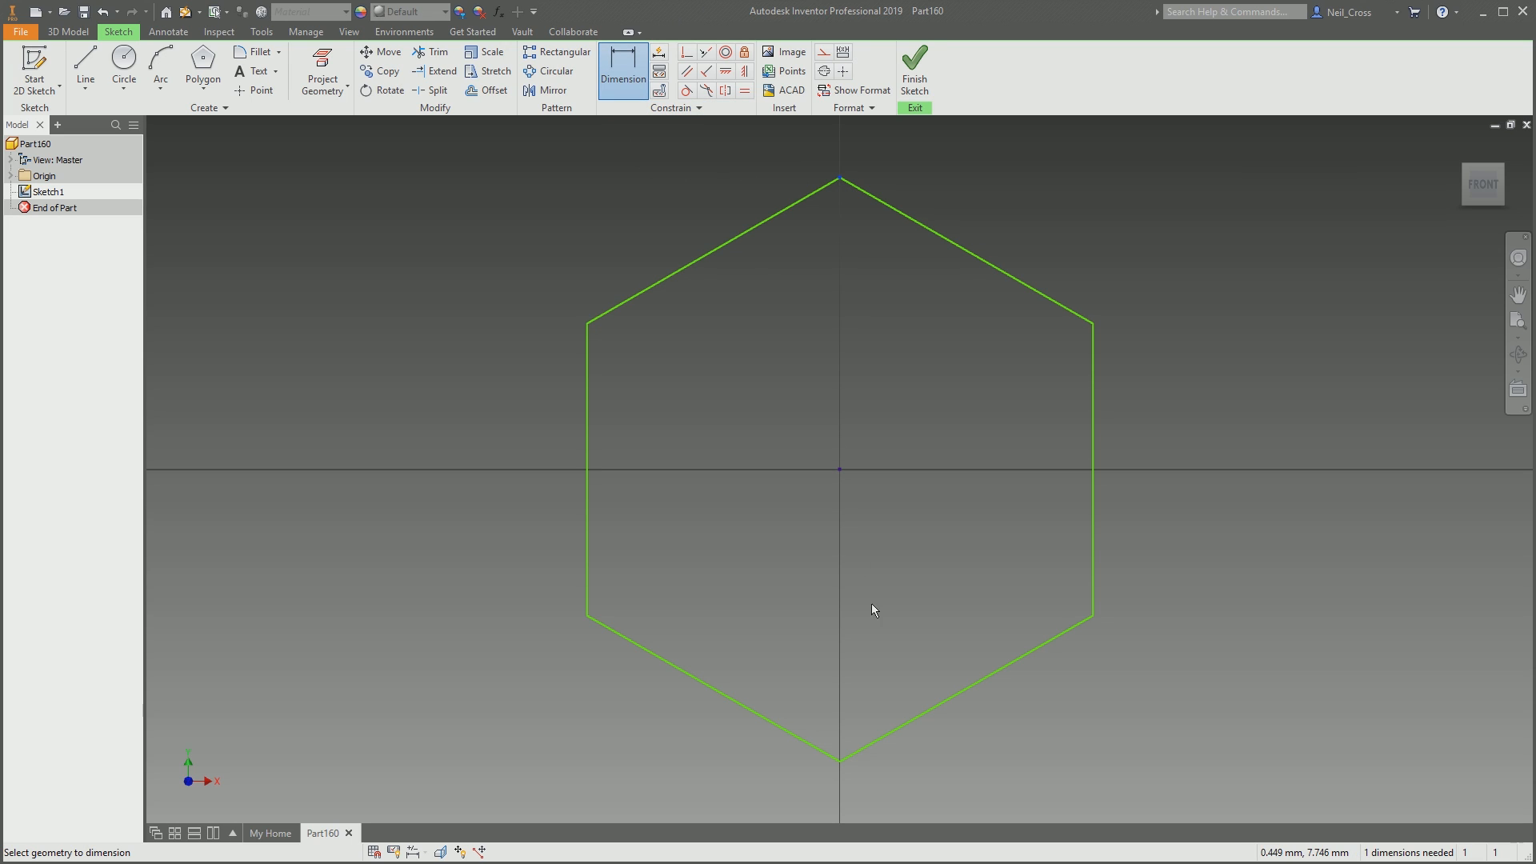
left_click(839, 761)
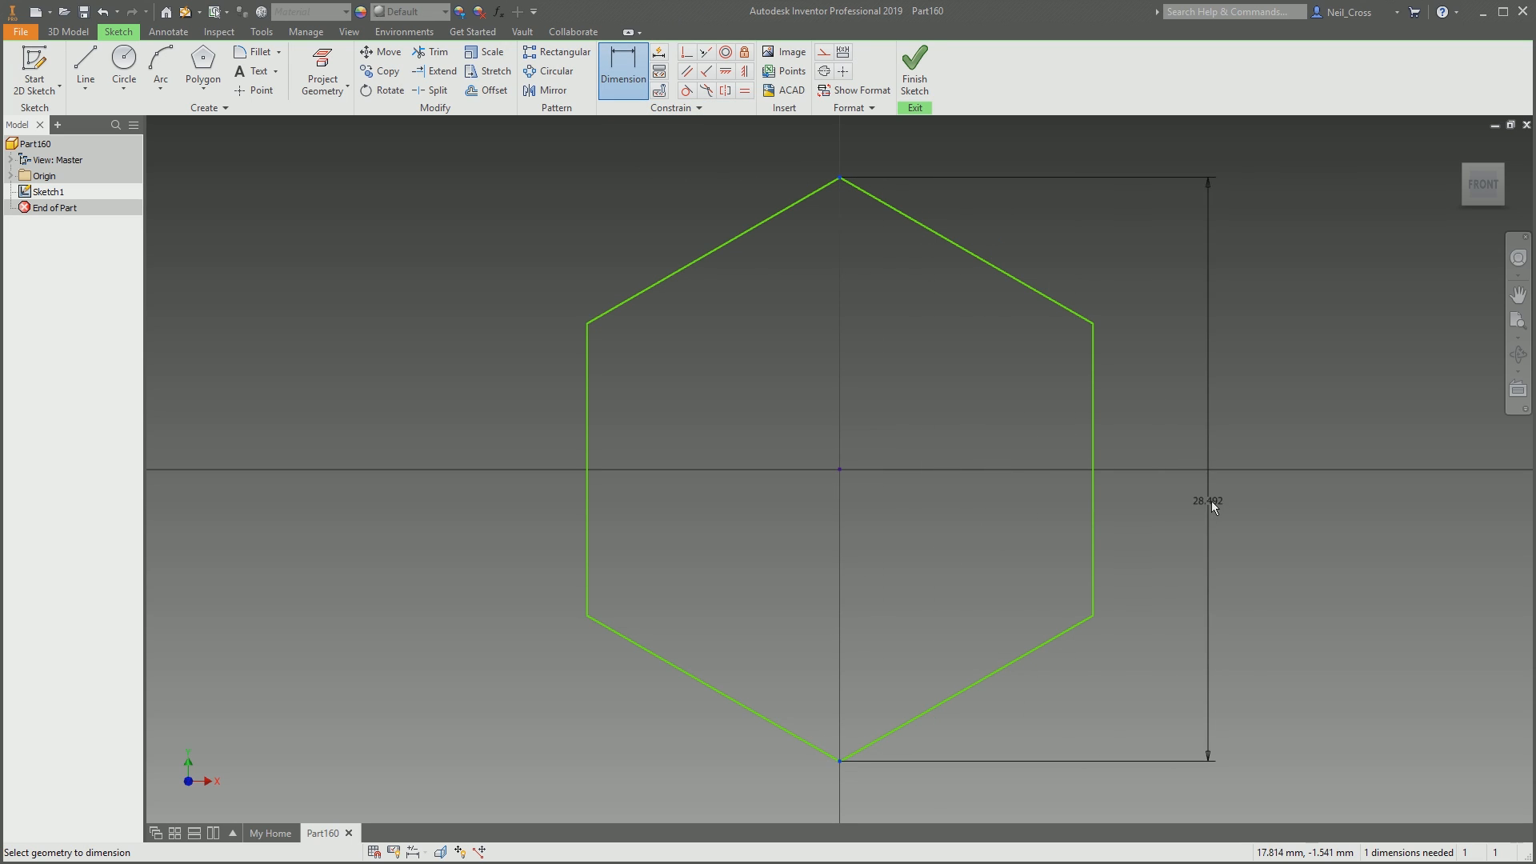
left_click(1241, 481)
type("4000")
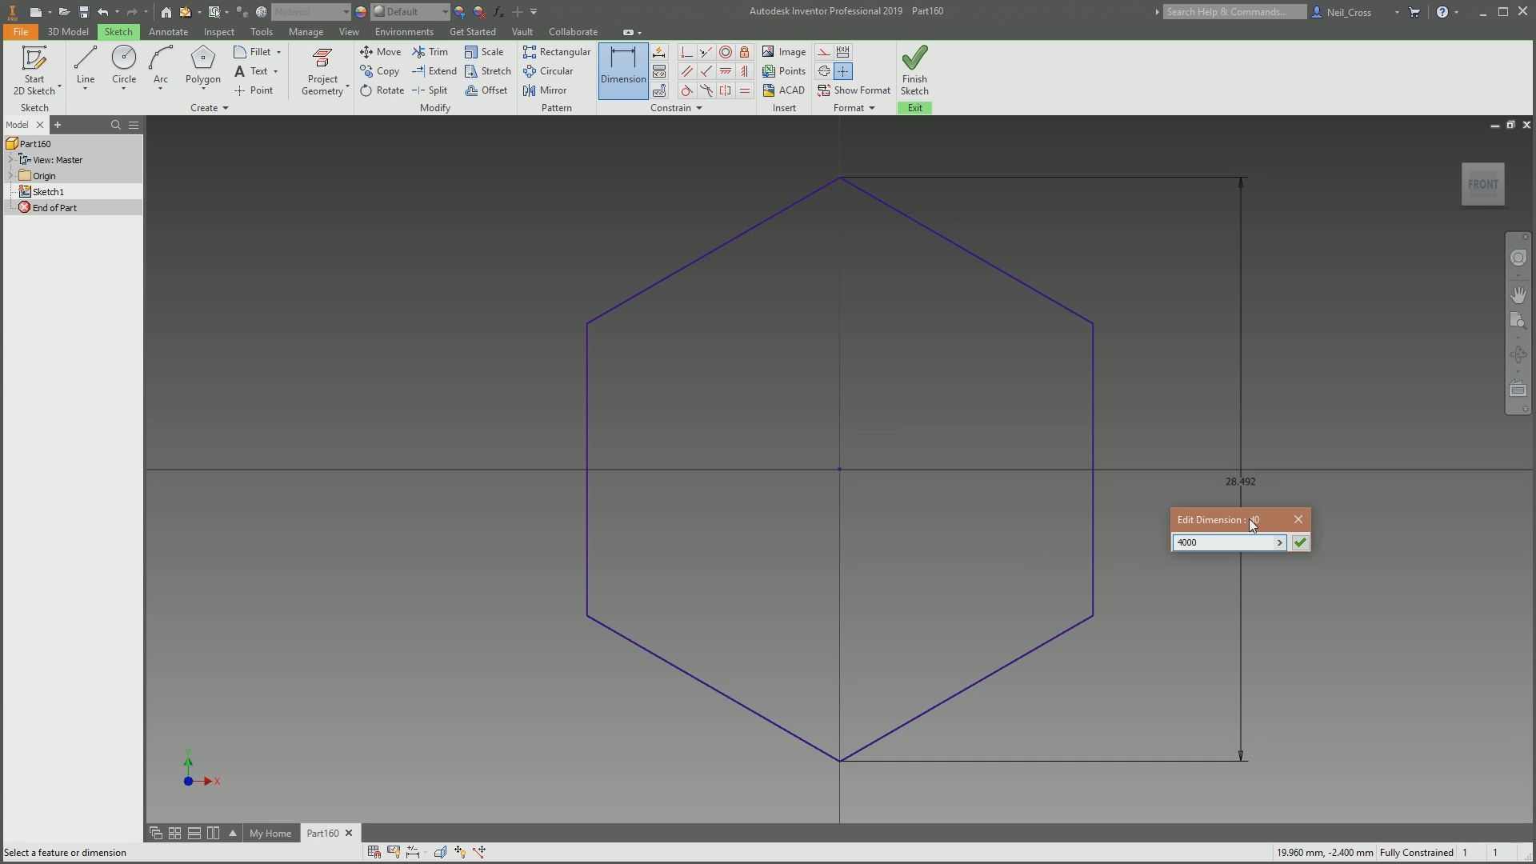
key("Return")
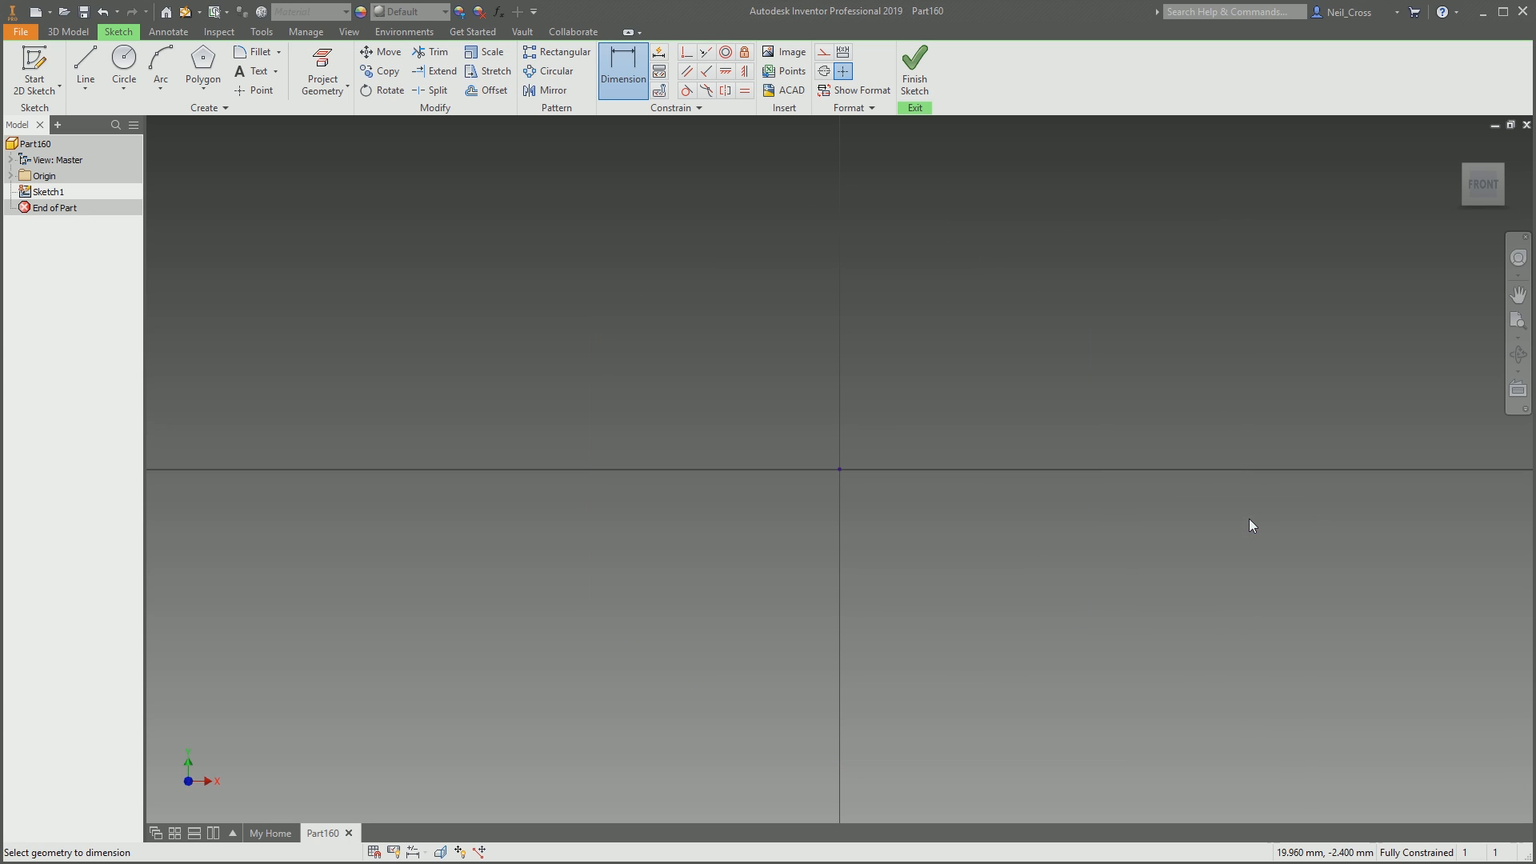
key("Home")
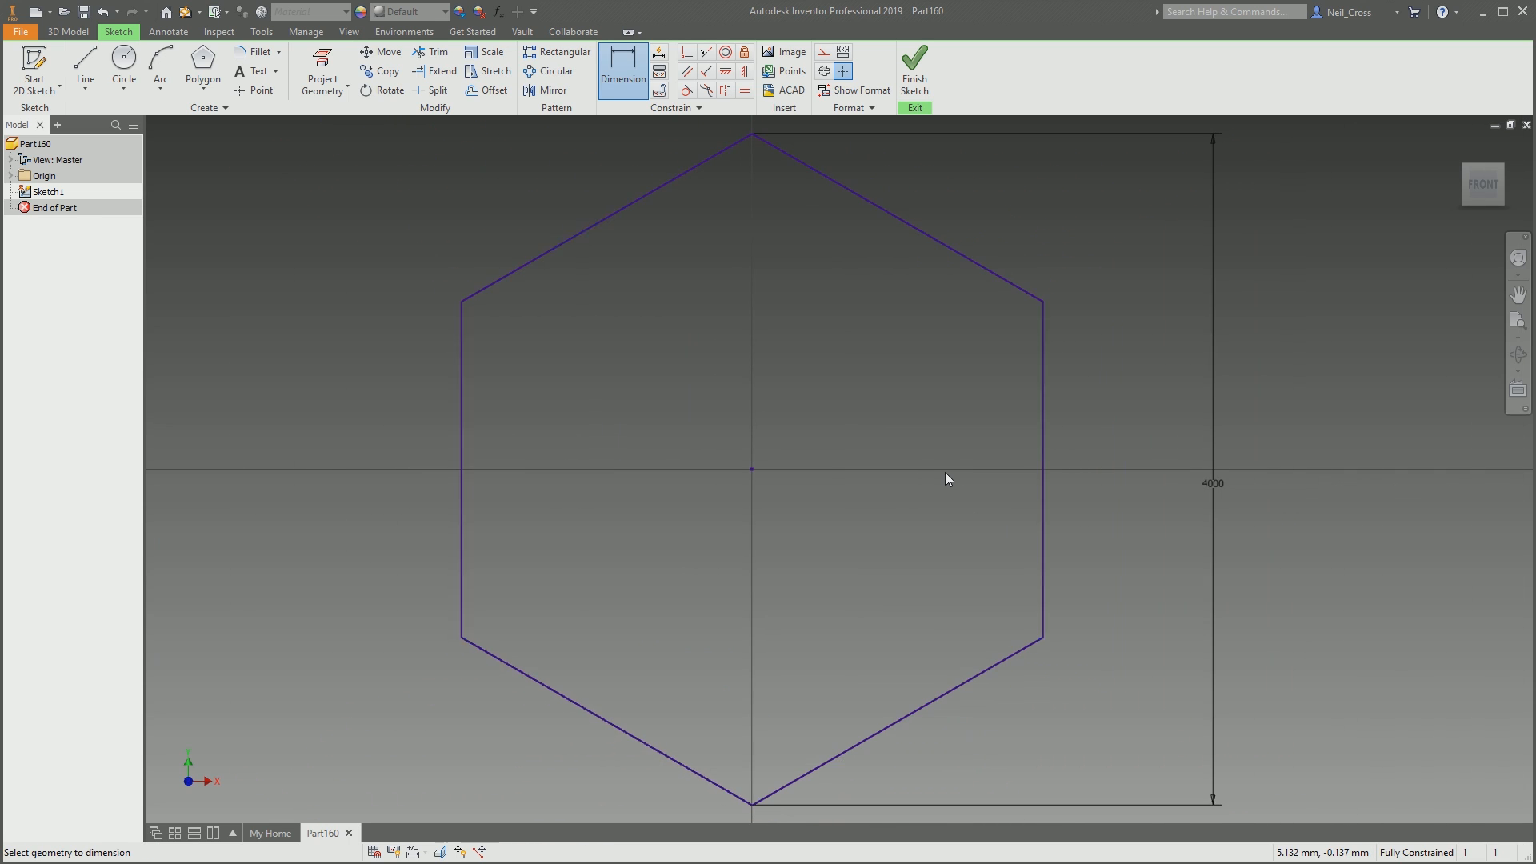
scroll(761, 464, "down", 2)
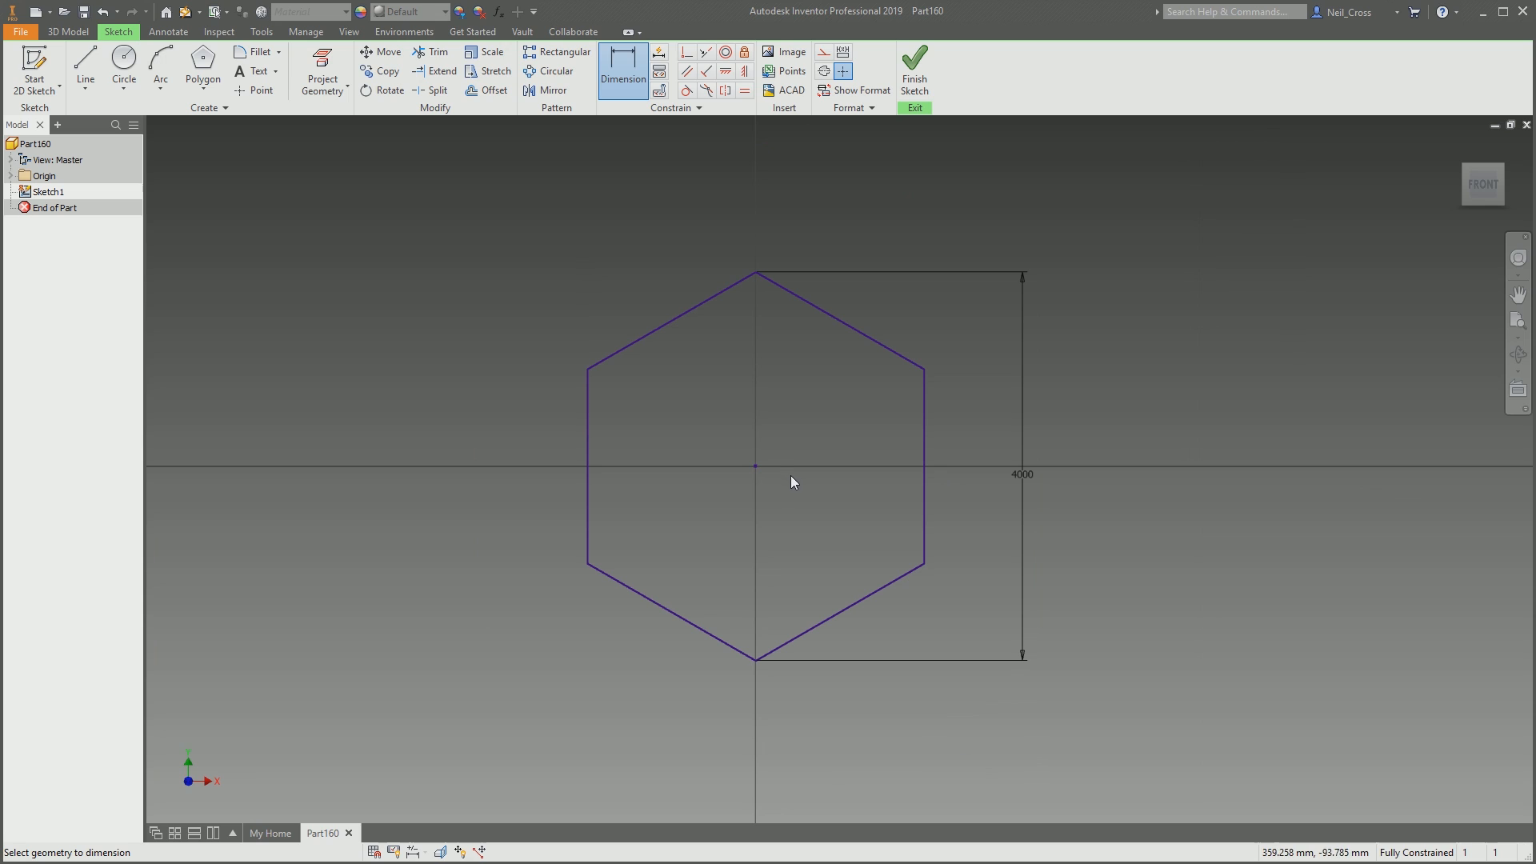
key("Escape")
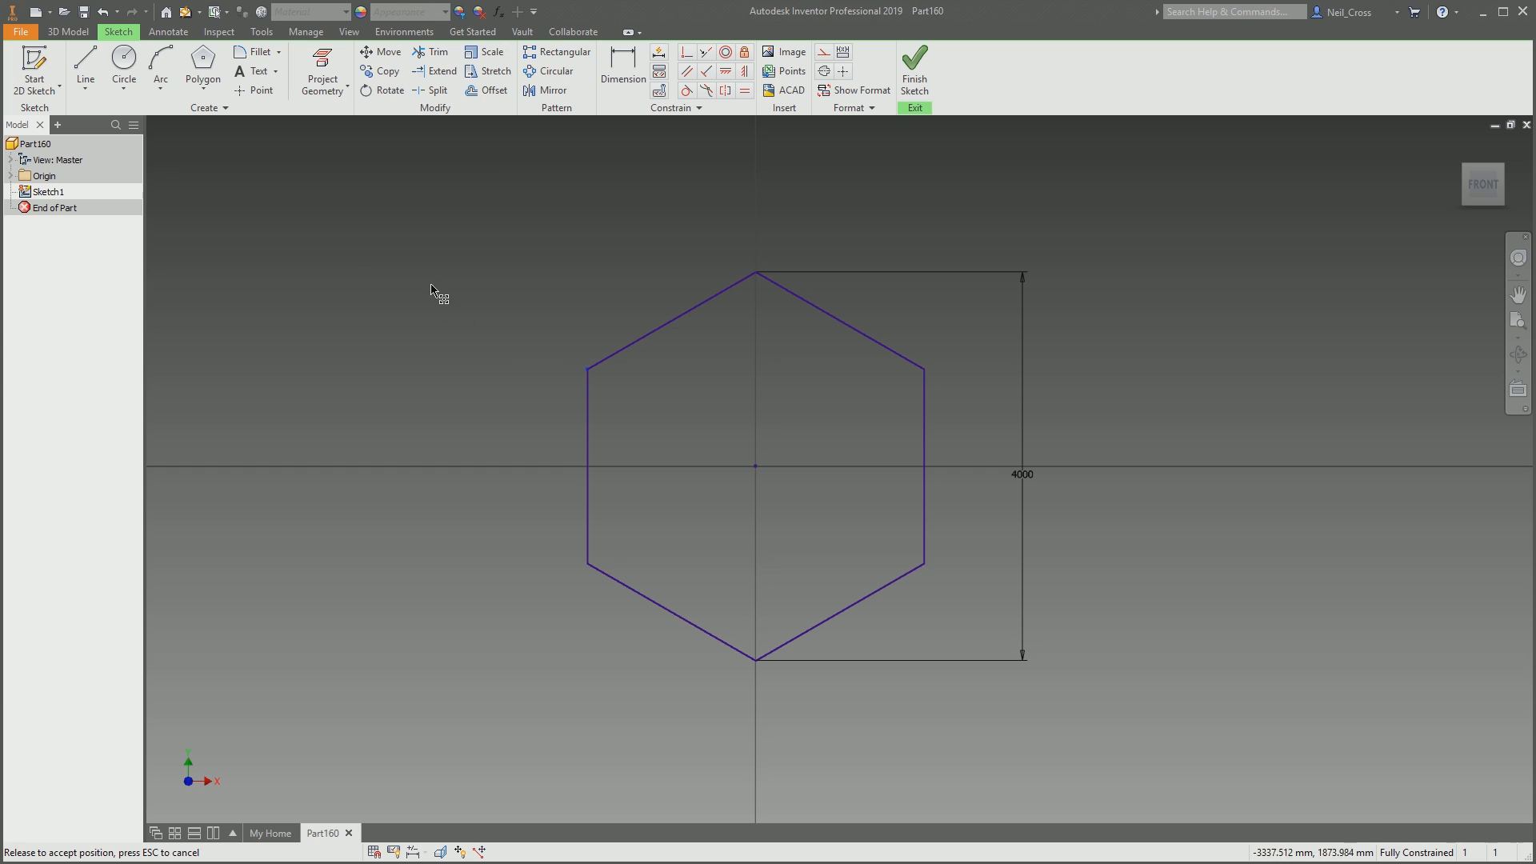
Try moving the constrained hexagon's upper-left corner to check that the sketch is locked
left_click_drag(575, 388, 532, 398)
left_click(680, 282)
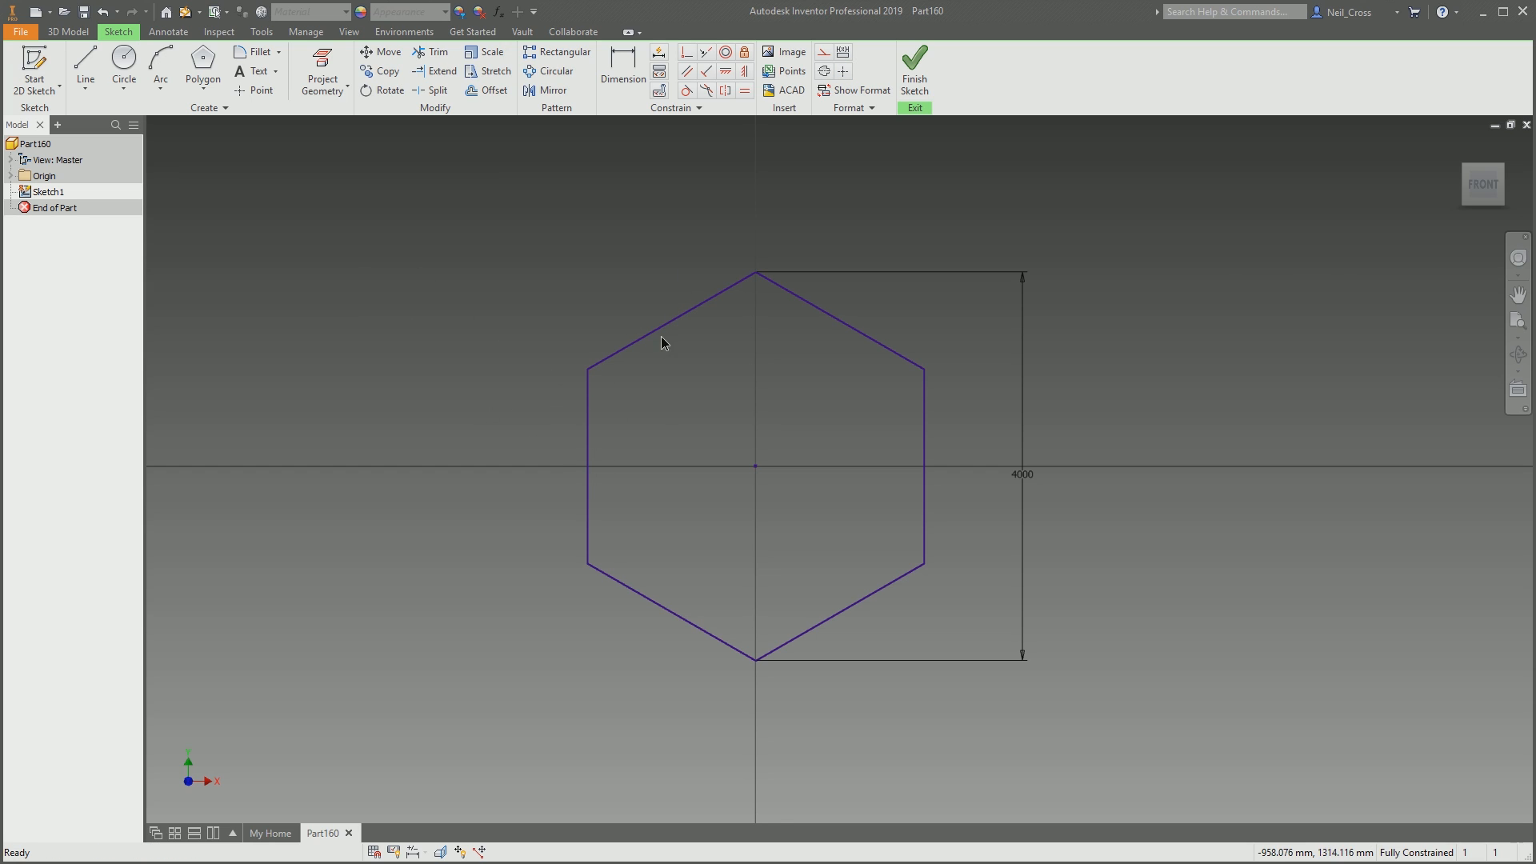
left_click(602, 360)
left_click(531, 362)
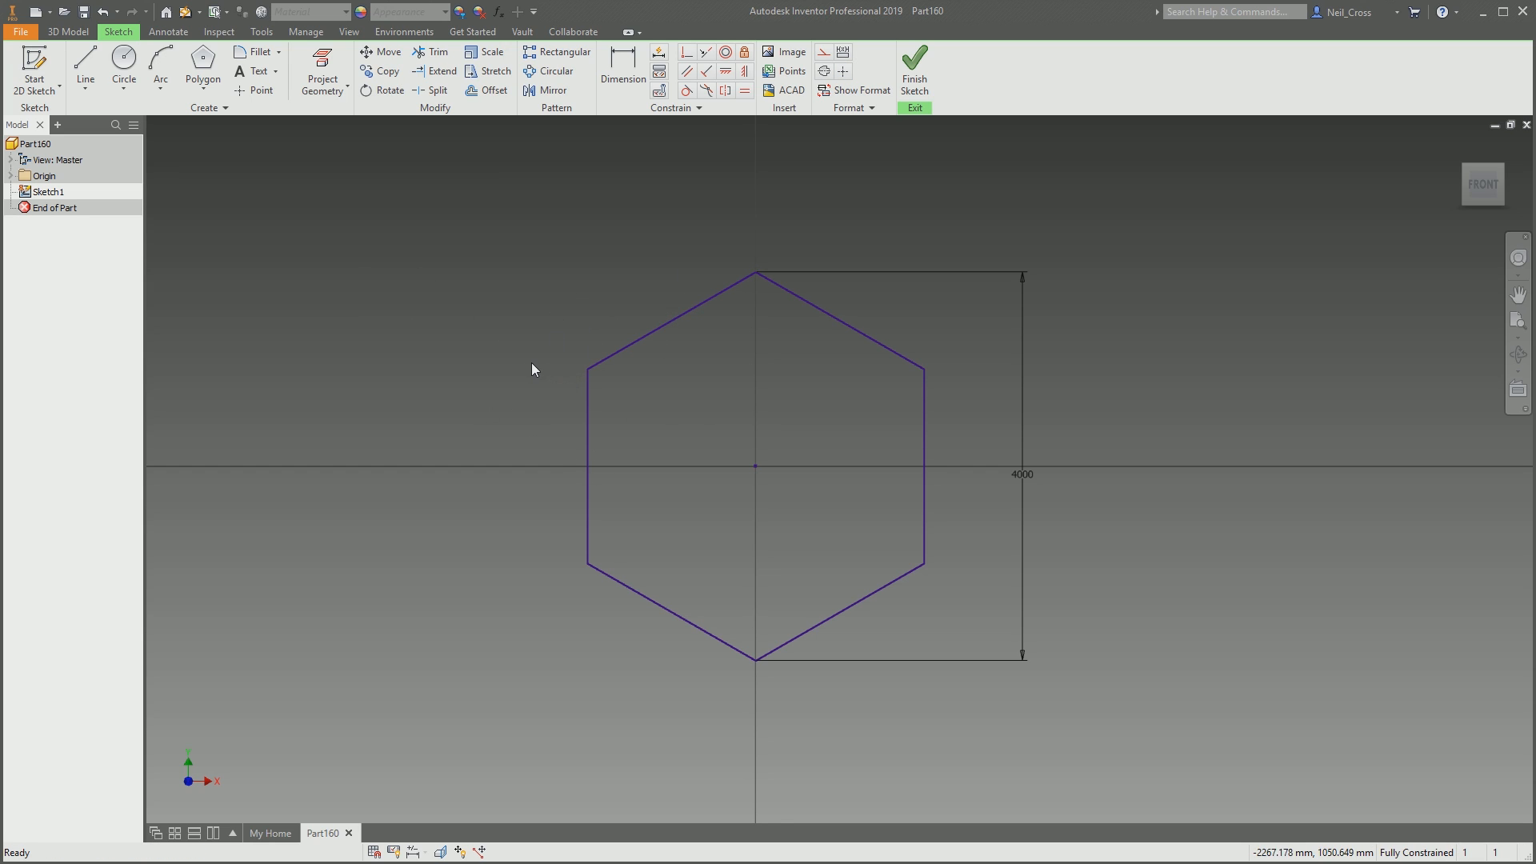
Finish the hexagon sketch and show it whole in the 3D view
left_click(917, 87)
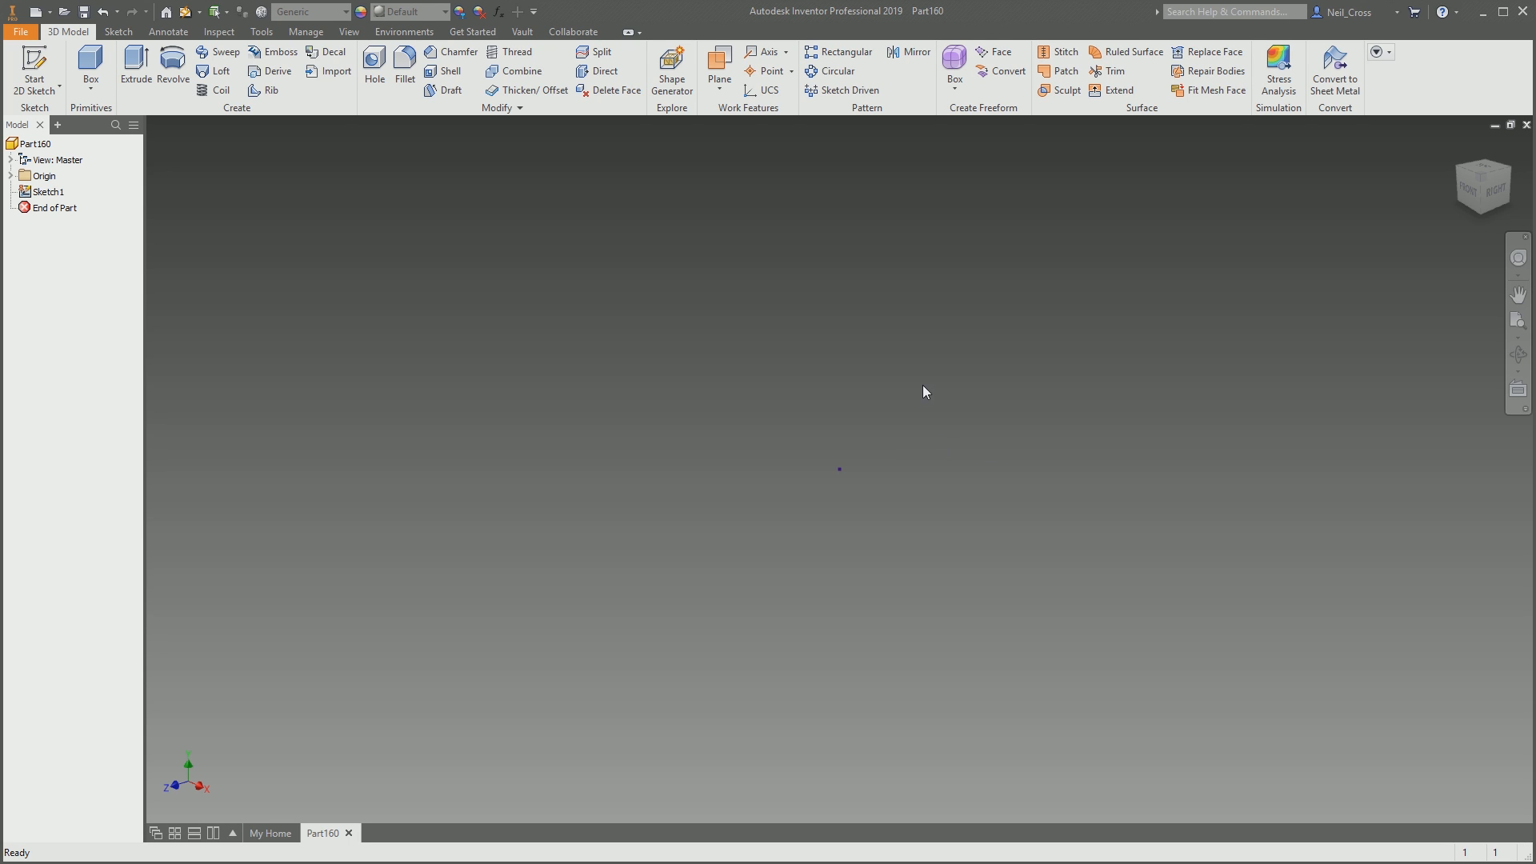
middle_click(876, 322)
middle_click(876, 321)
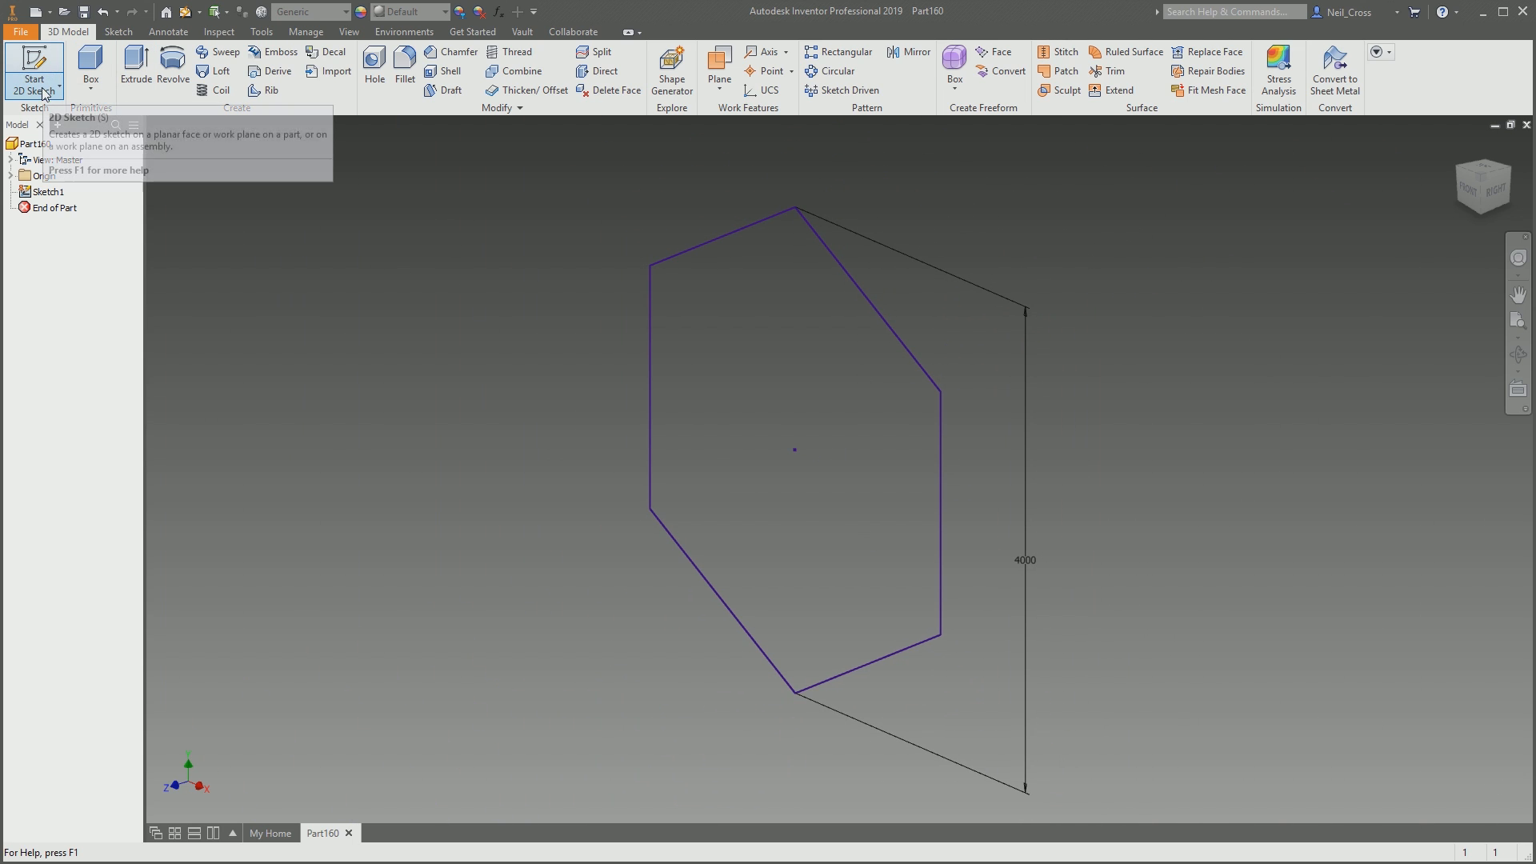
Start a sketch on a new plane offset from the XY plane by half the hexagon's 4000 mm dimension (d0/2)
left_click(35, 62)
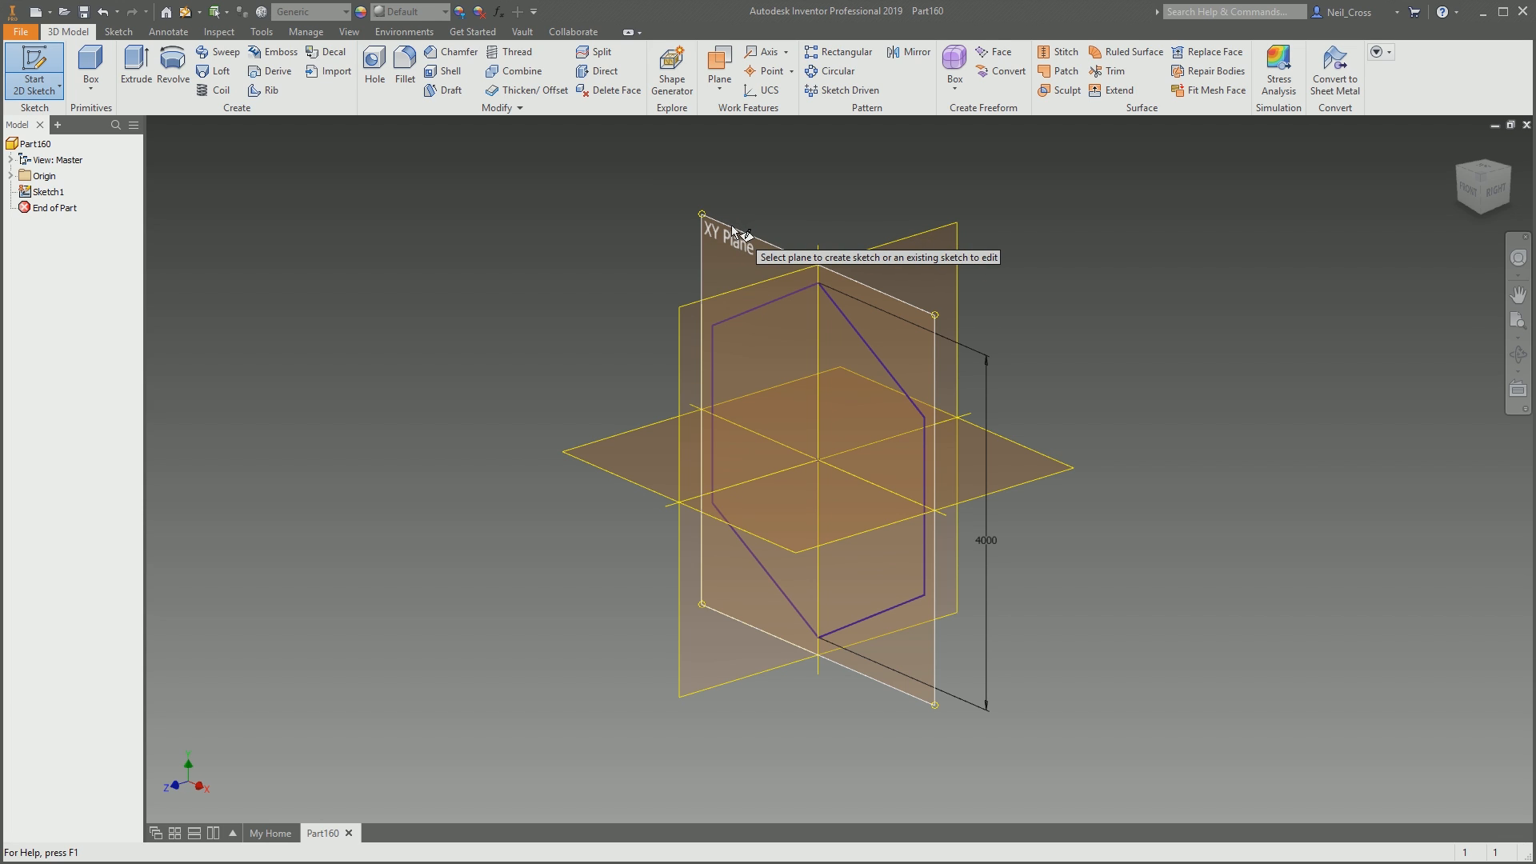
left_click_drag(734, 232, 580, 287)
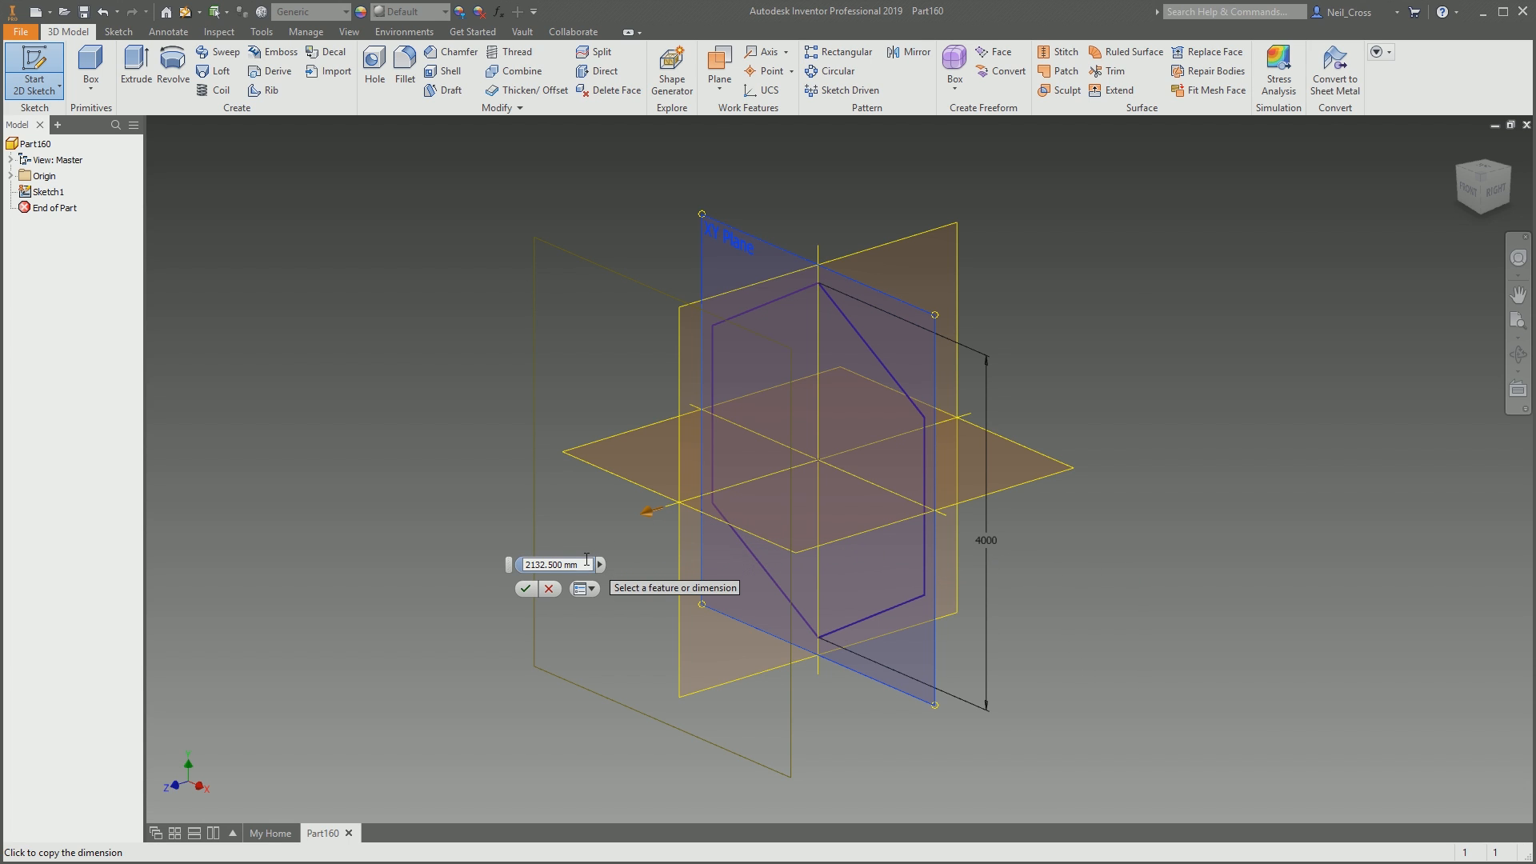
left_click_drag(592, 565, 545, 566)
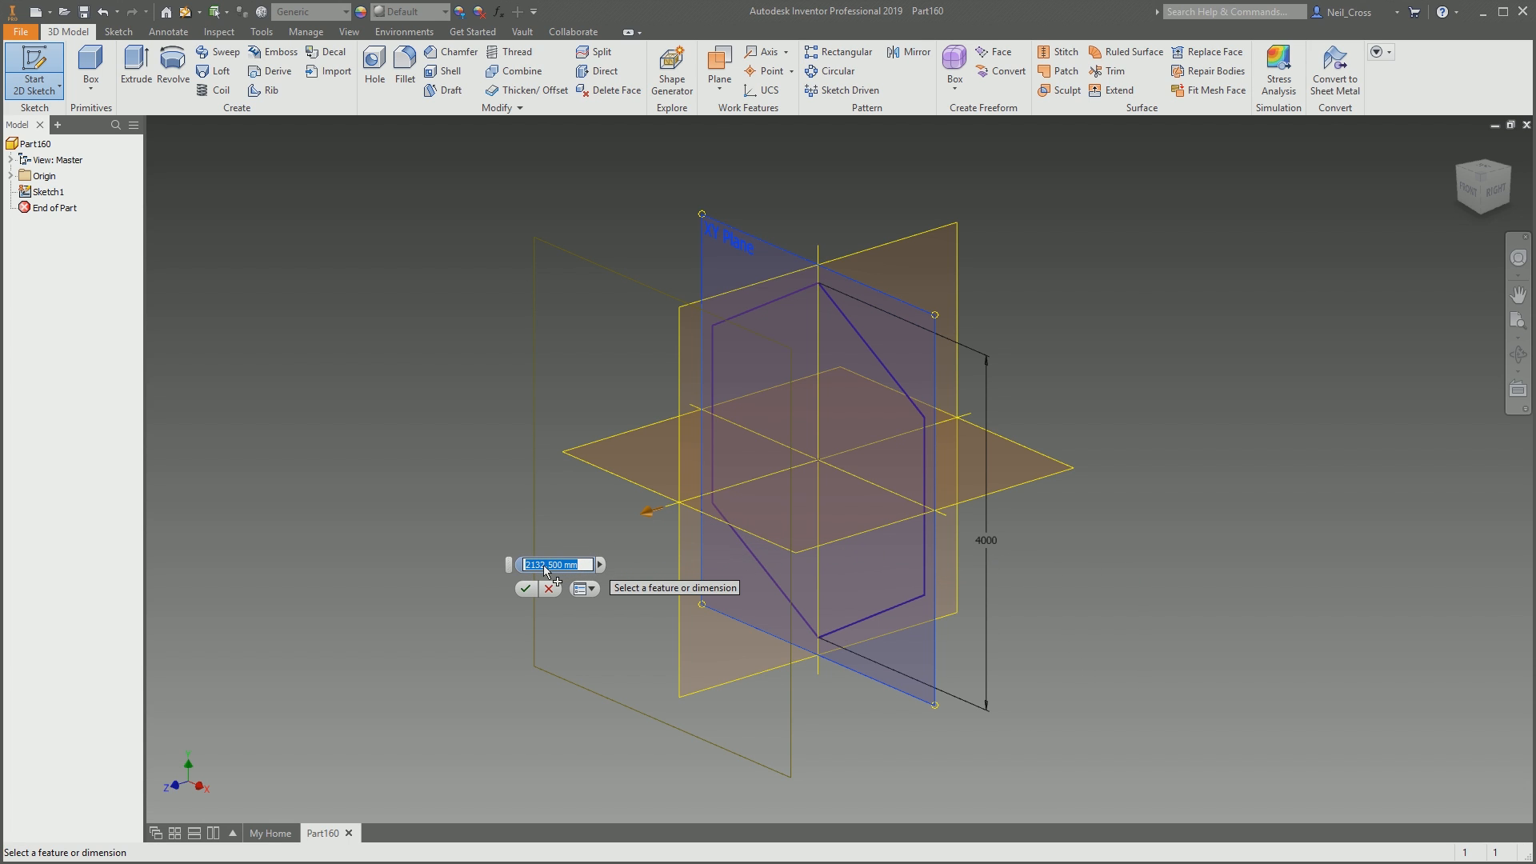
key("Delete")
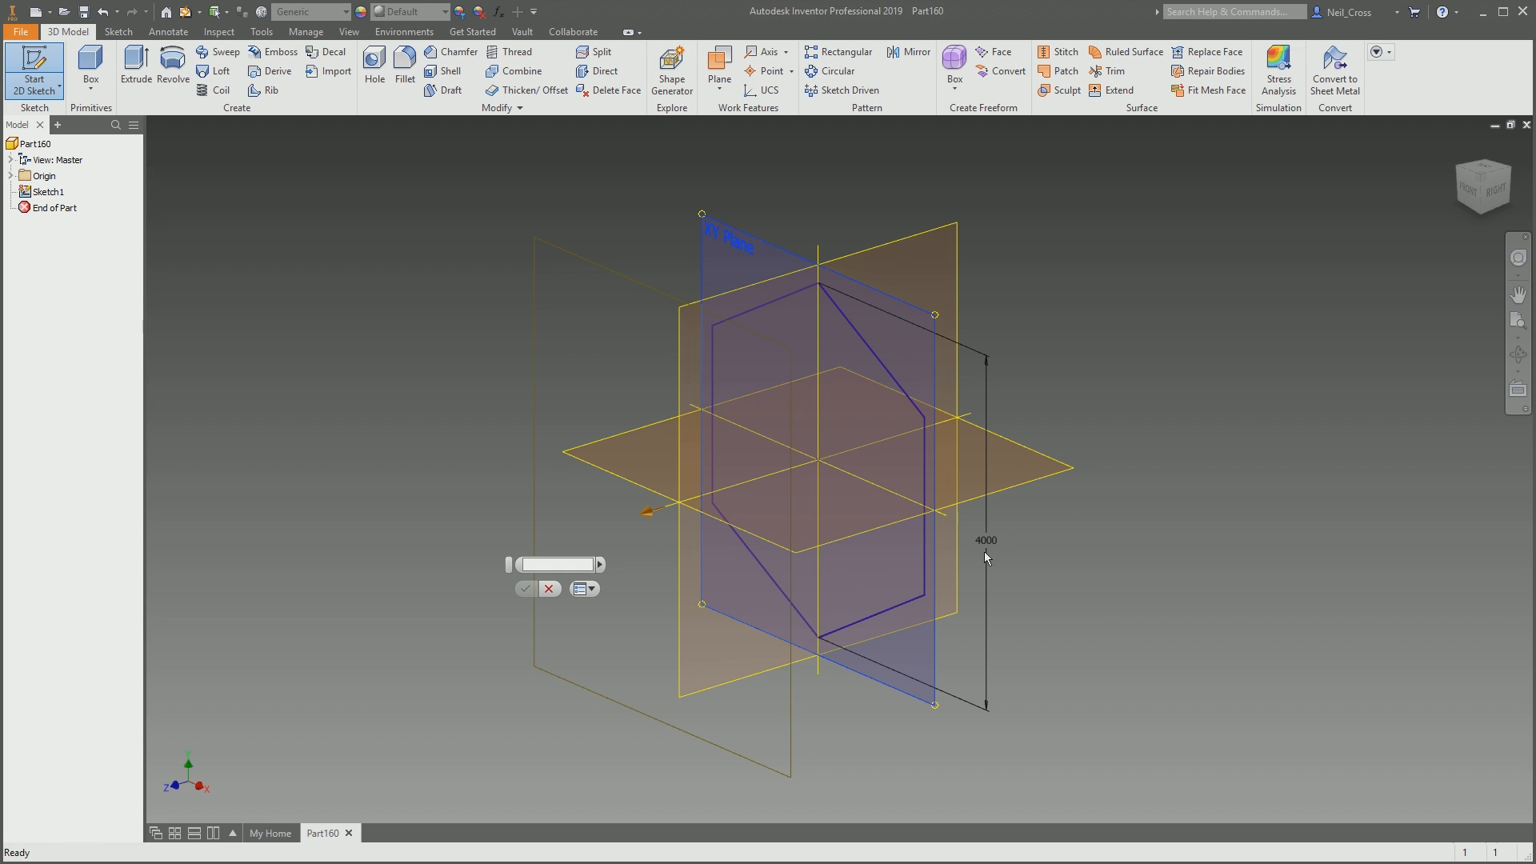
left_click(531, 563)
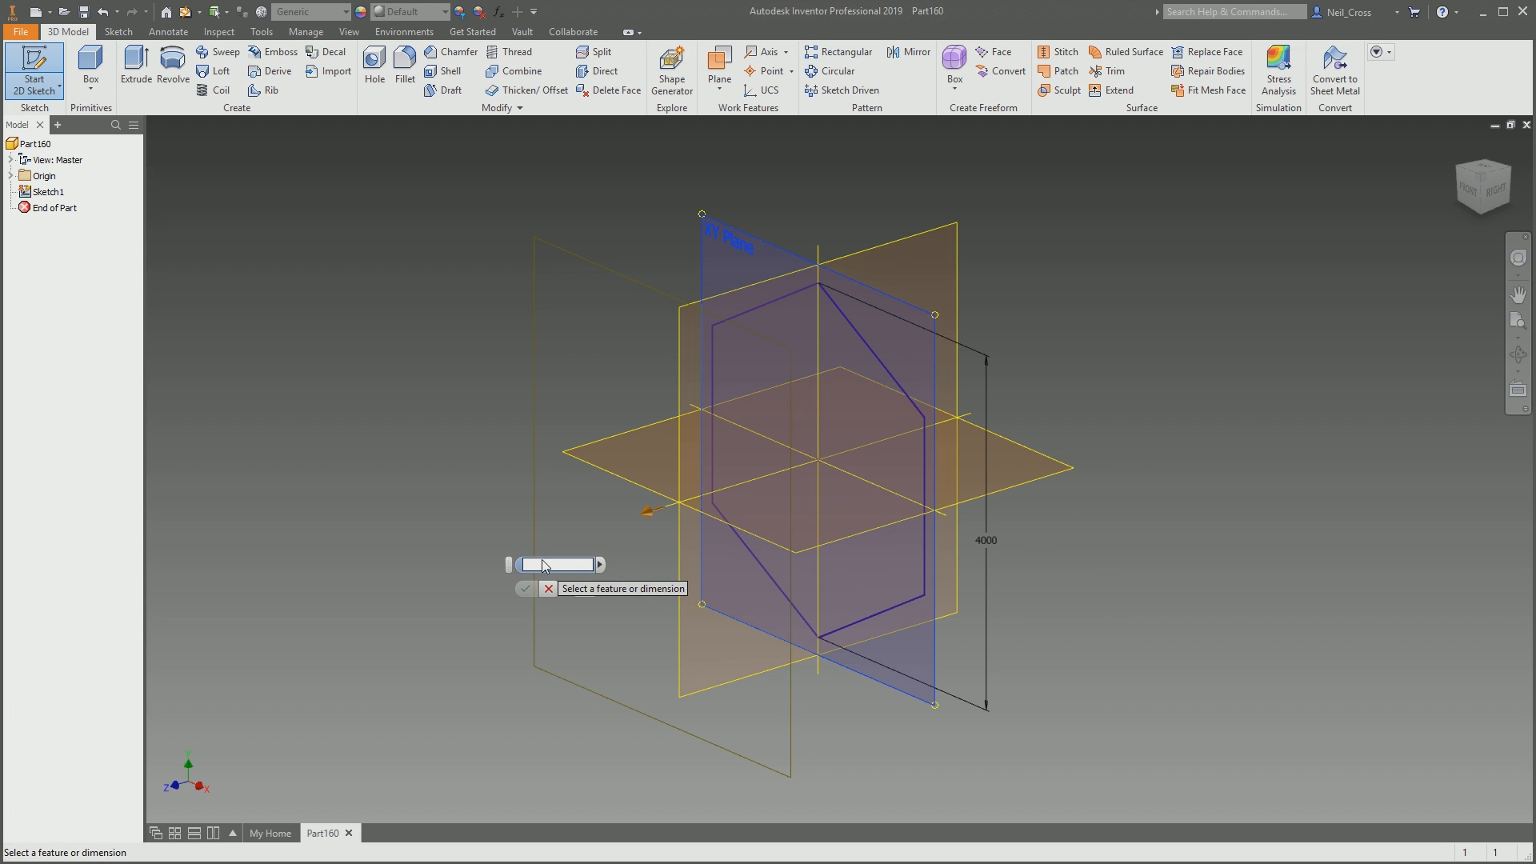
left_click(988, 543)
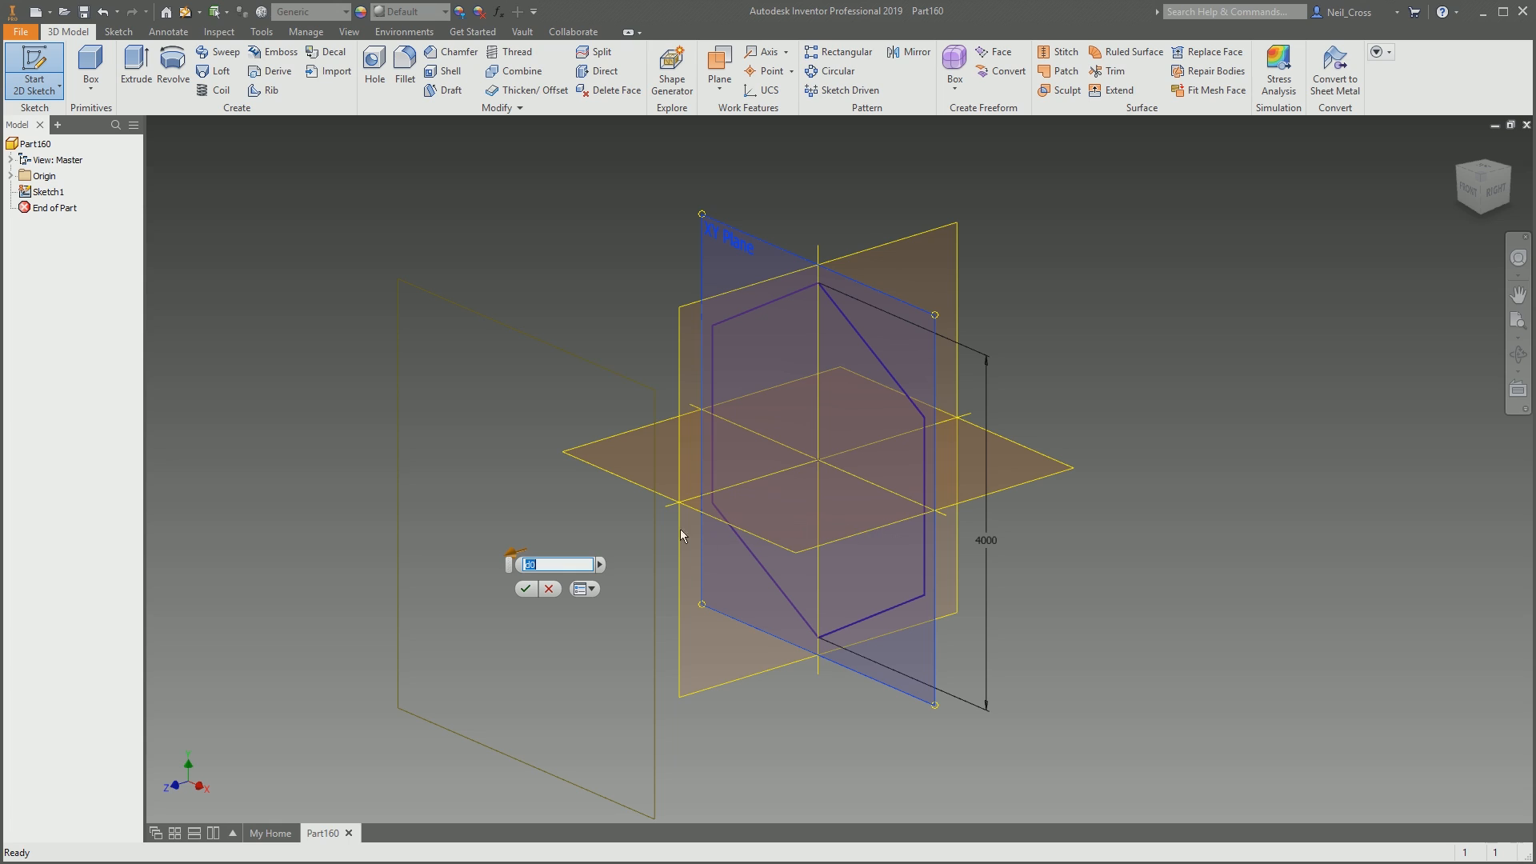
left_click(557, 565)
type("/2")
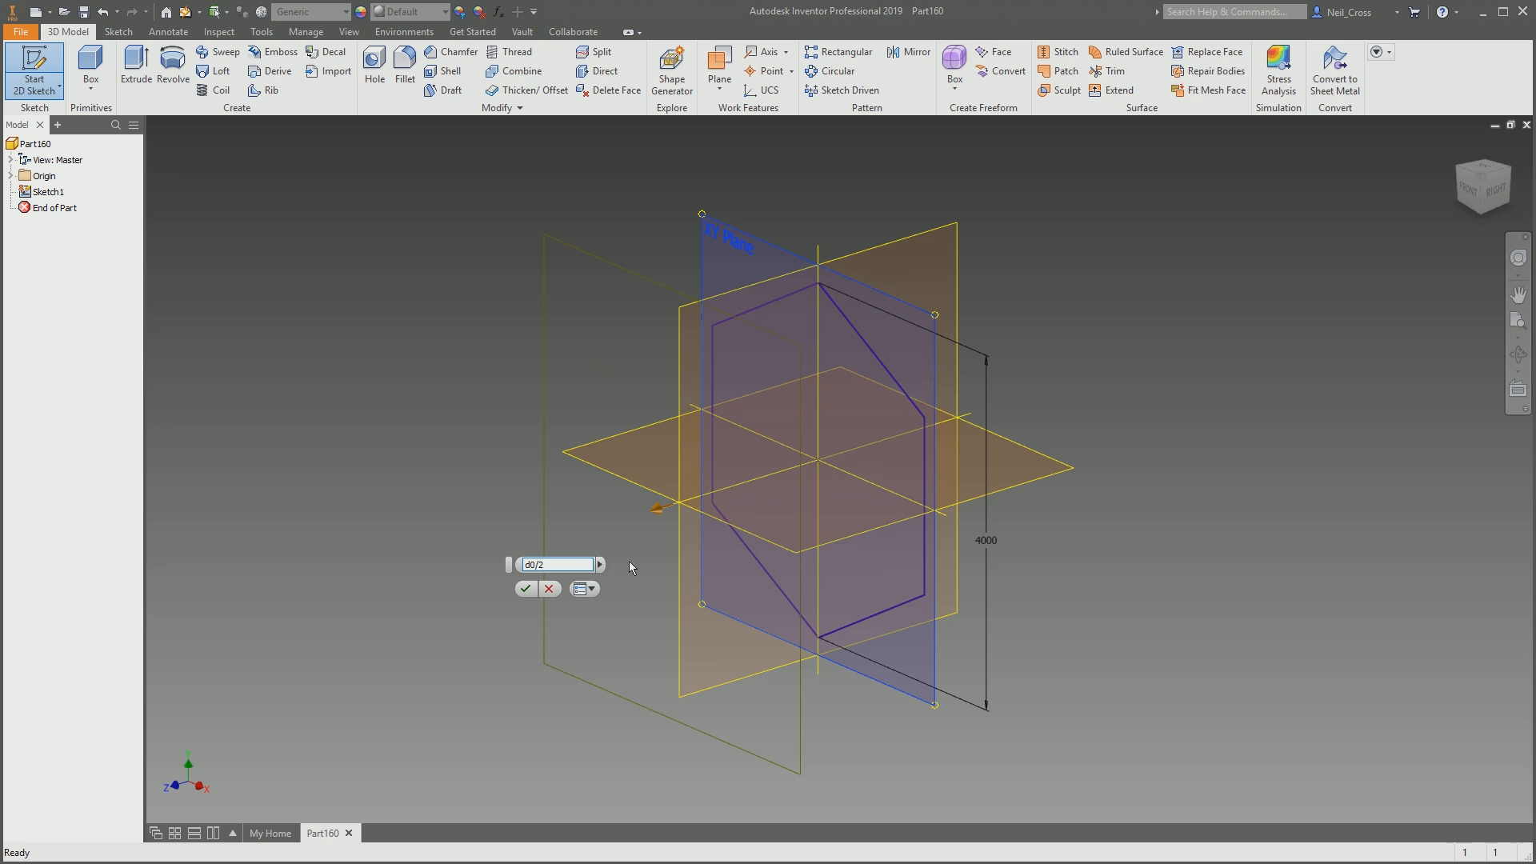
key("Return")
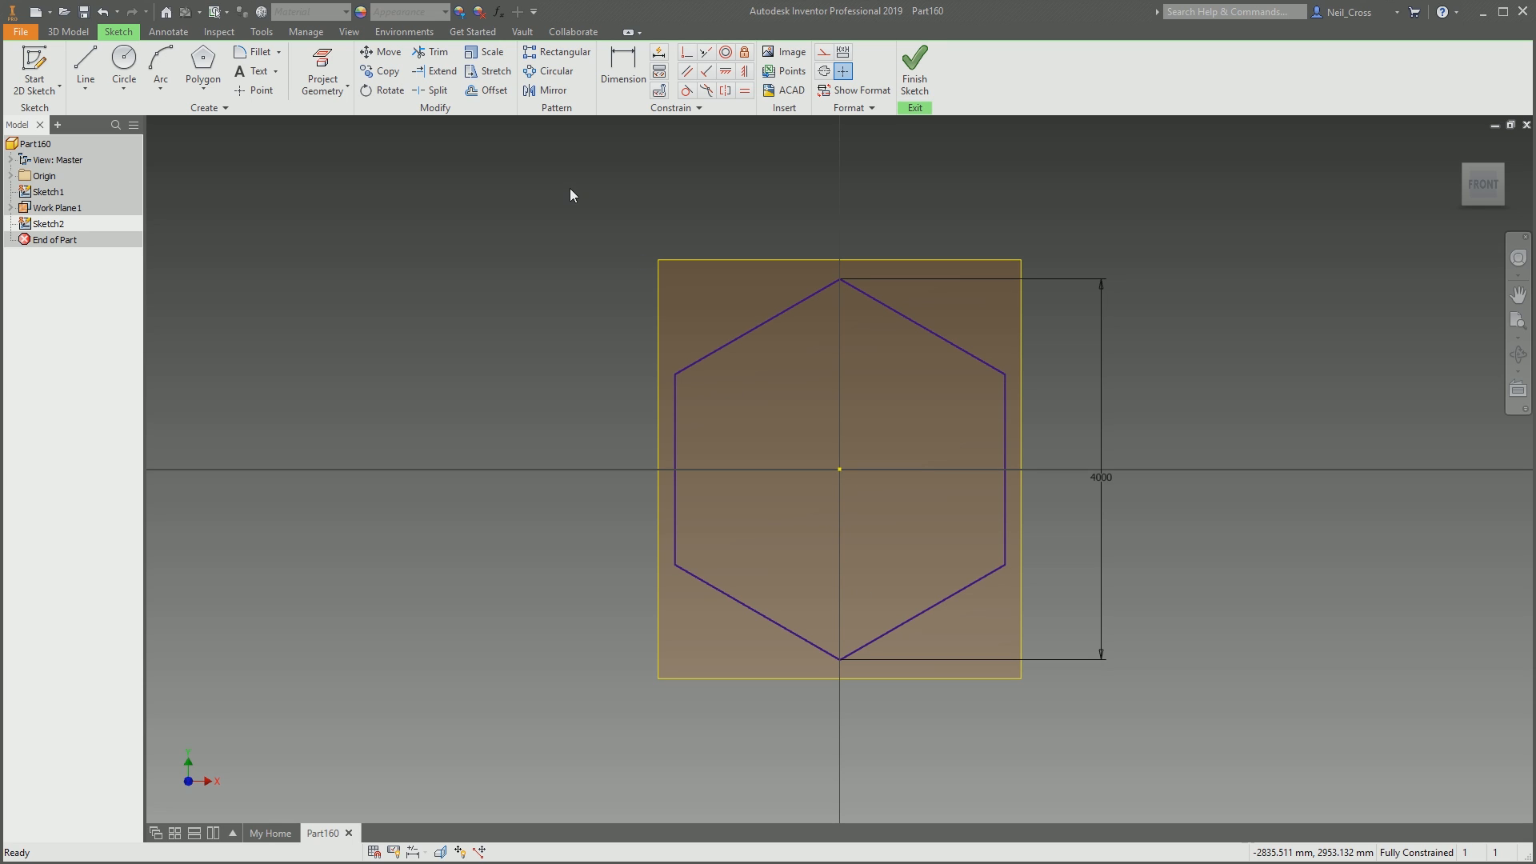
Sketch a six-sided polygon centred on the origin, about 2630 mm across its corners, inside the first hexagon's outline
left_click(199, 80)
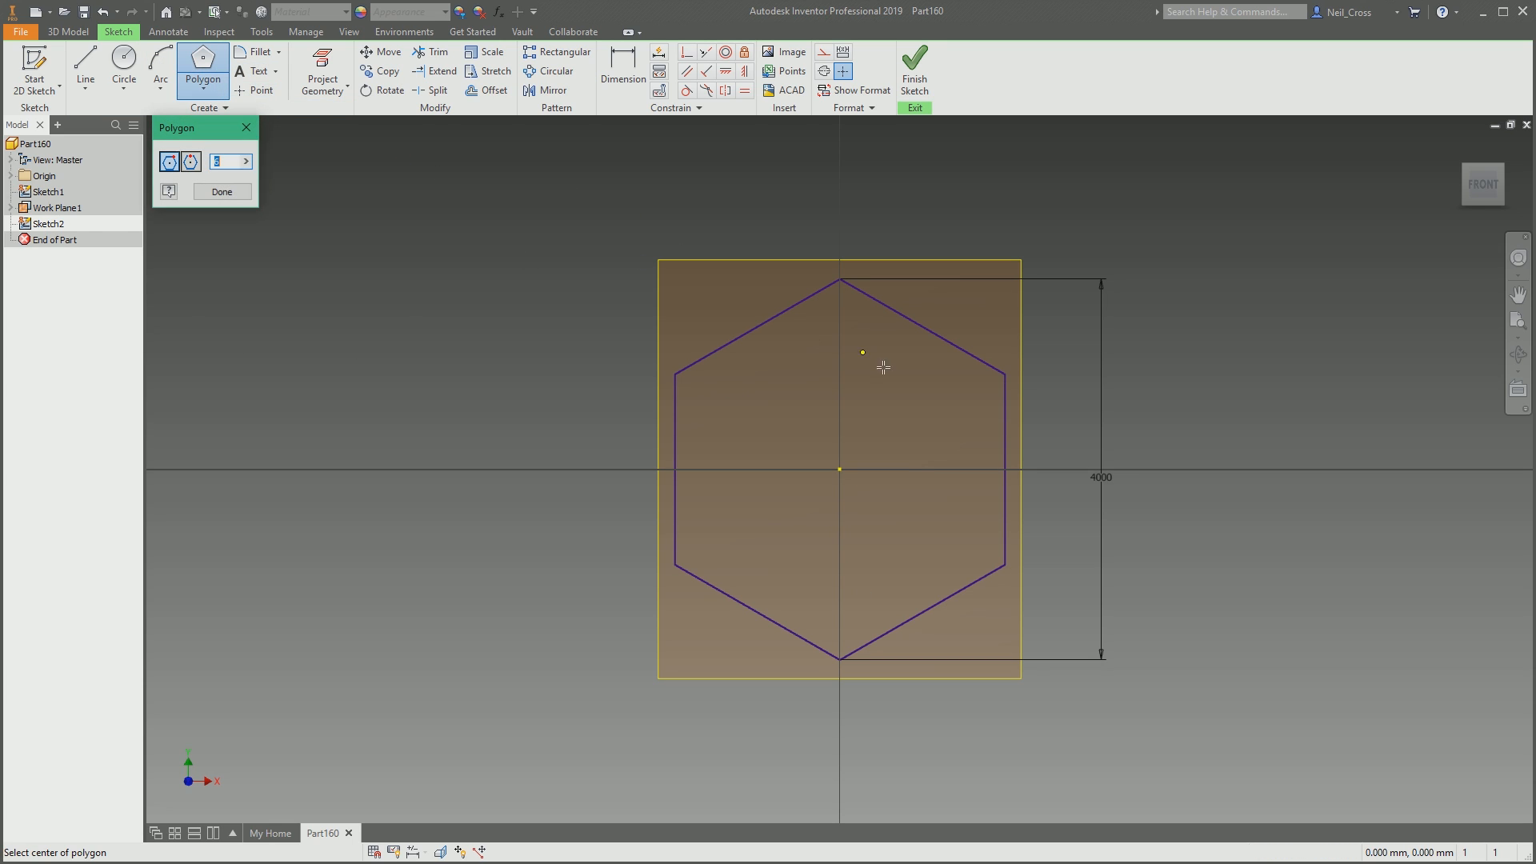
left_click(839, 471)
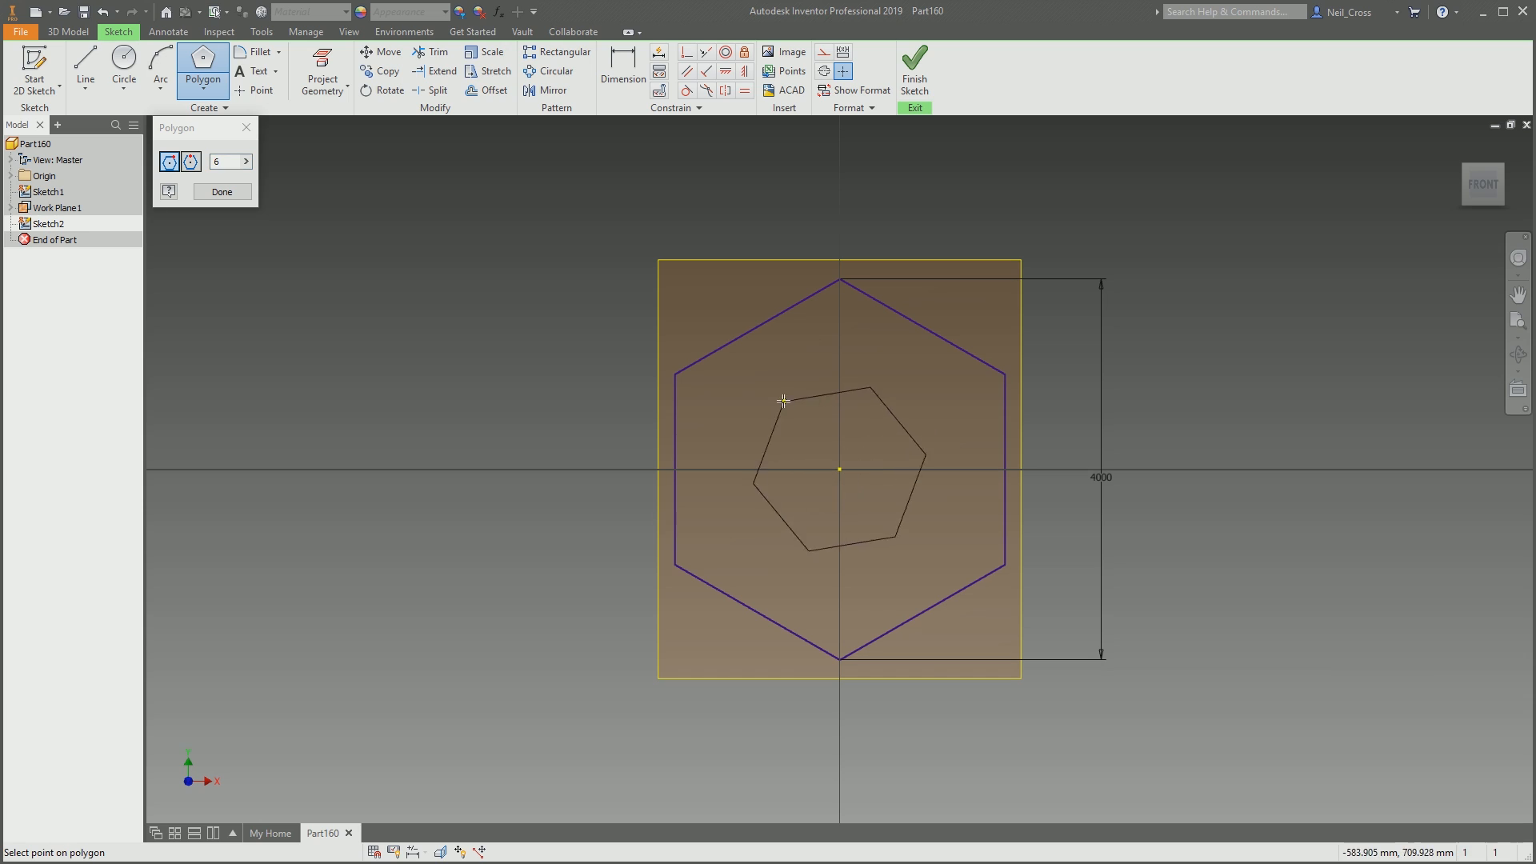
left_click(747, 378)
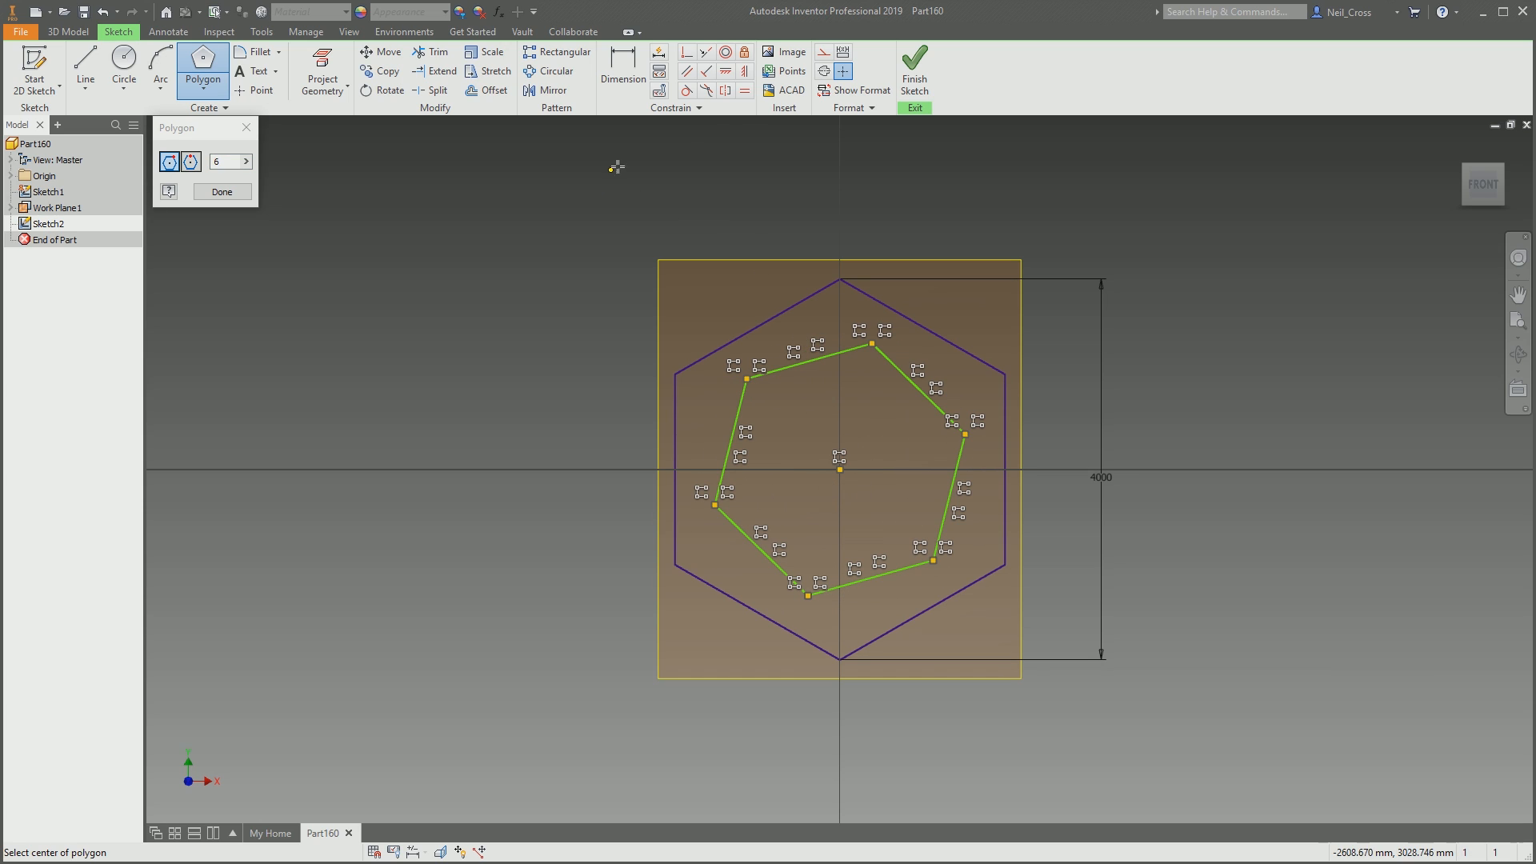
Align the new hexagon's left corner with its centre using a Horizontal constraint
left_click(726, 75)
left_click(726, 75)
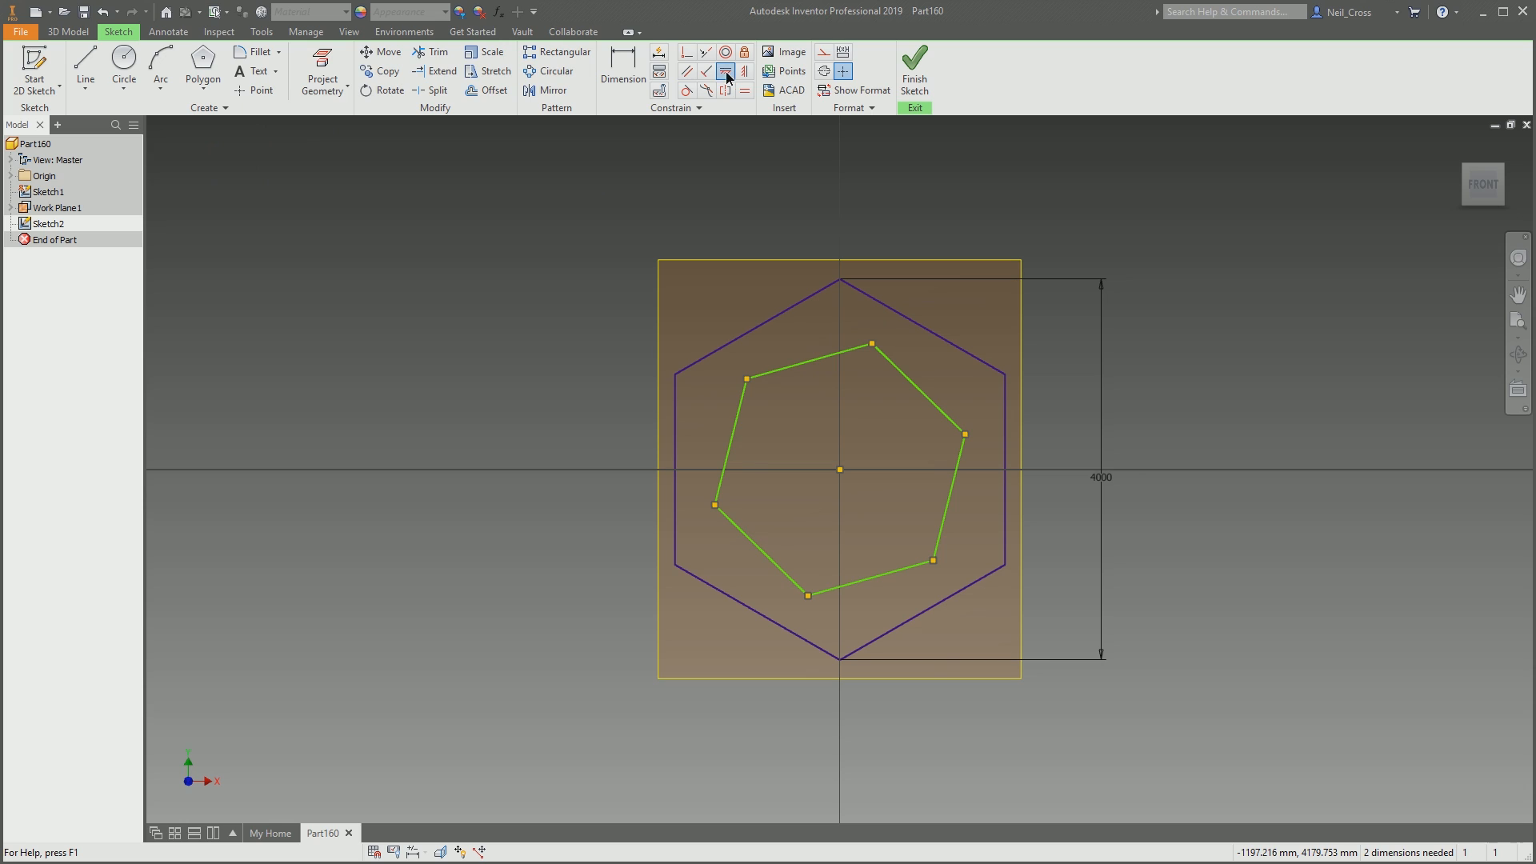
left_click(714, 505)
left_click(839, 470)
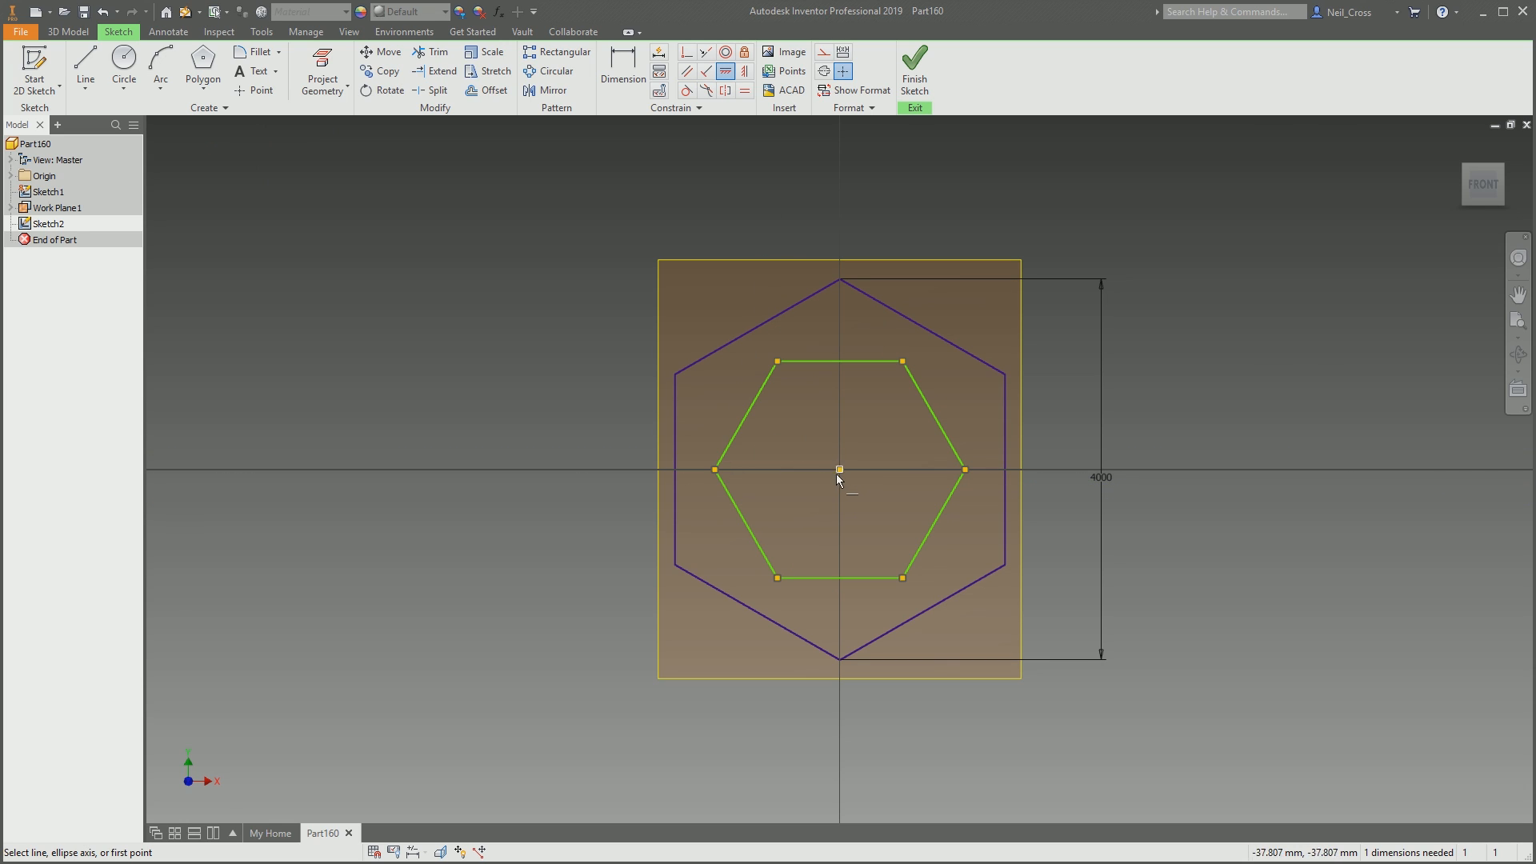
right_click(714, 416)
left_click(770, 416)
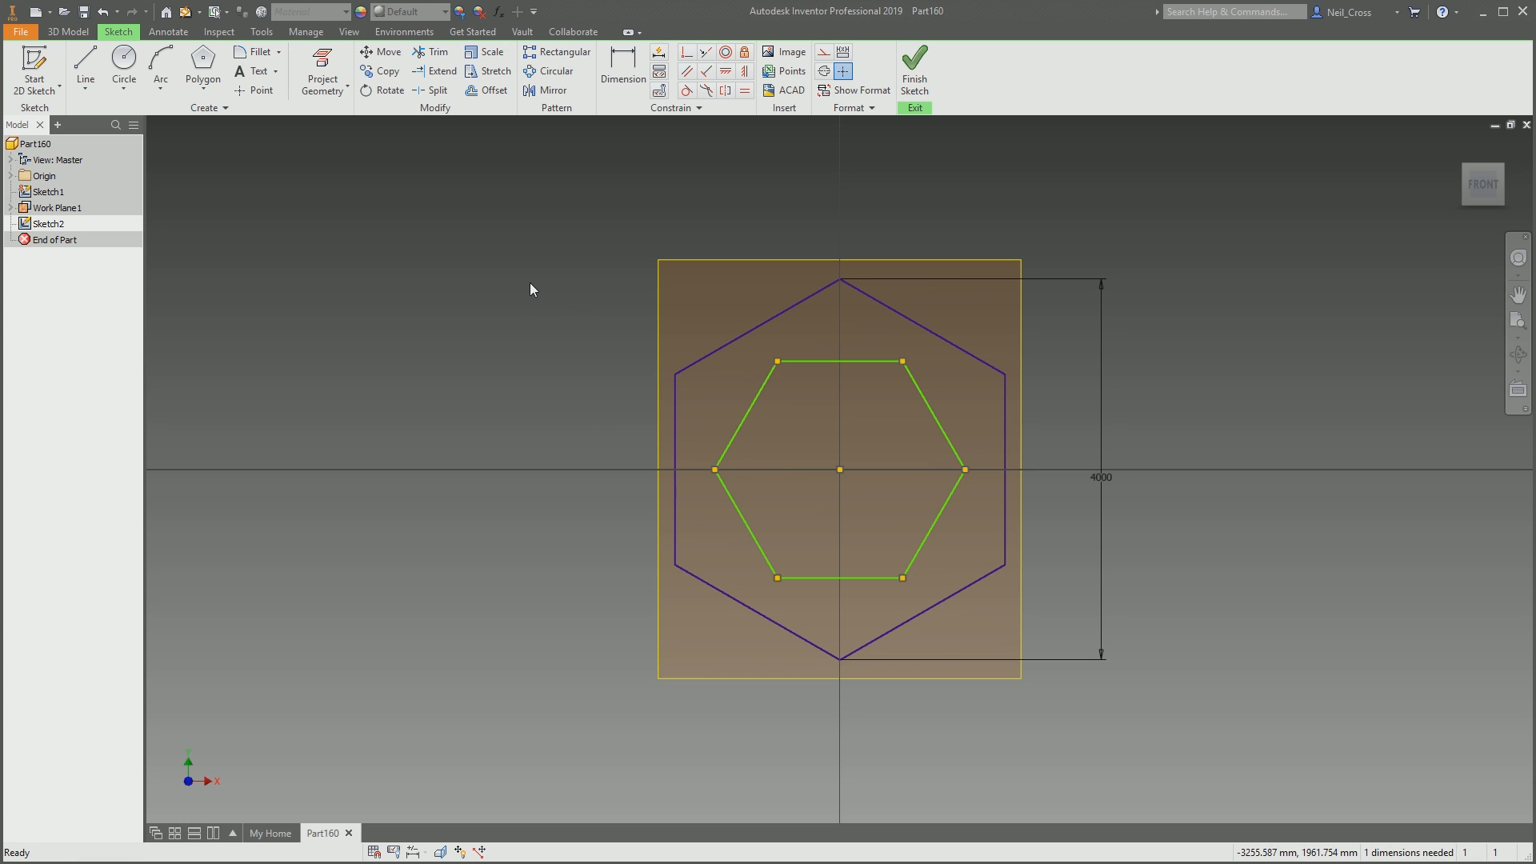
Dimension the new hexagon horizontally between opposite corners, link the value to the first hexagon's dimension (d0), and finish the sketch
key("d")
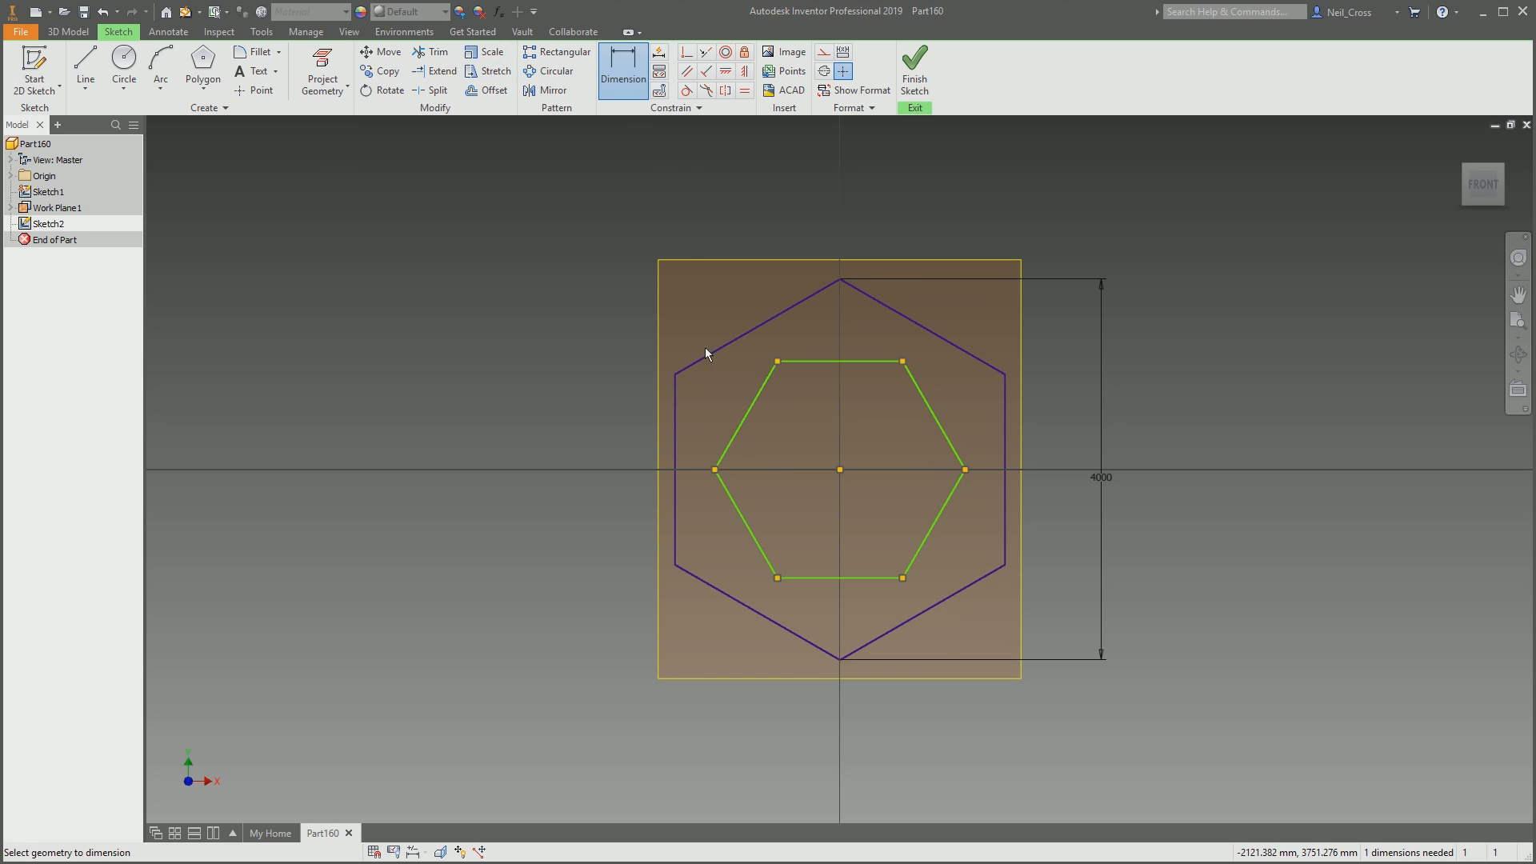
left_click(966, 468)
left_click(848, 190)
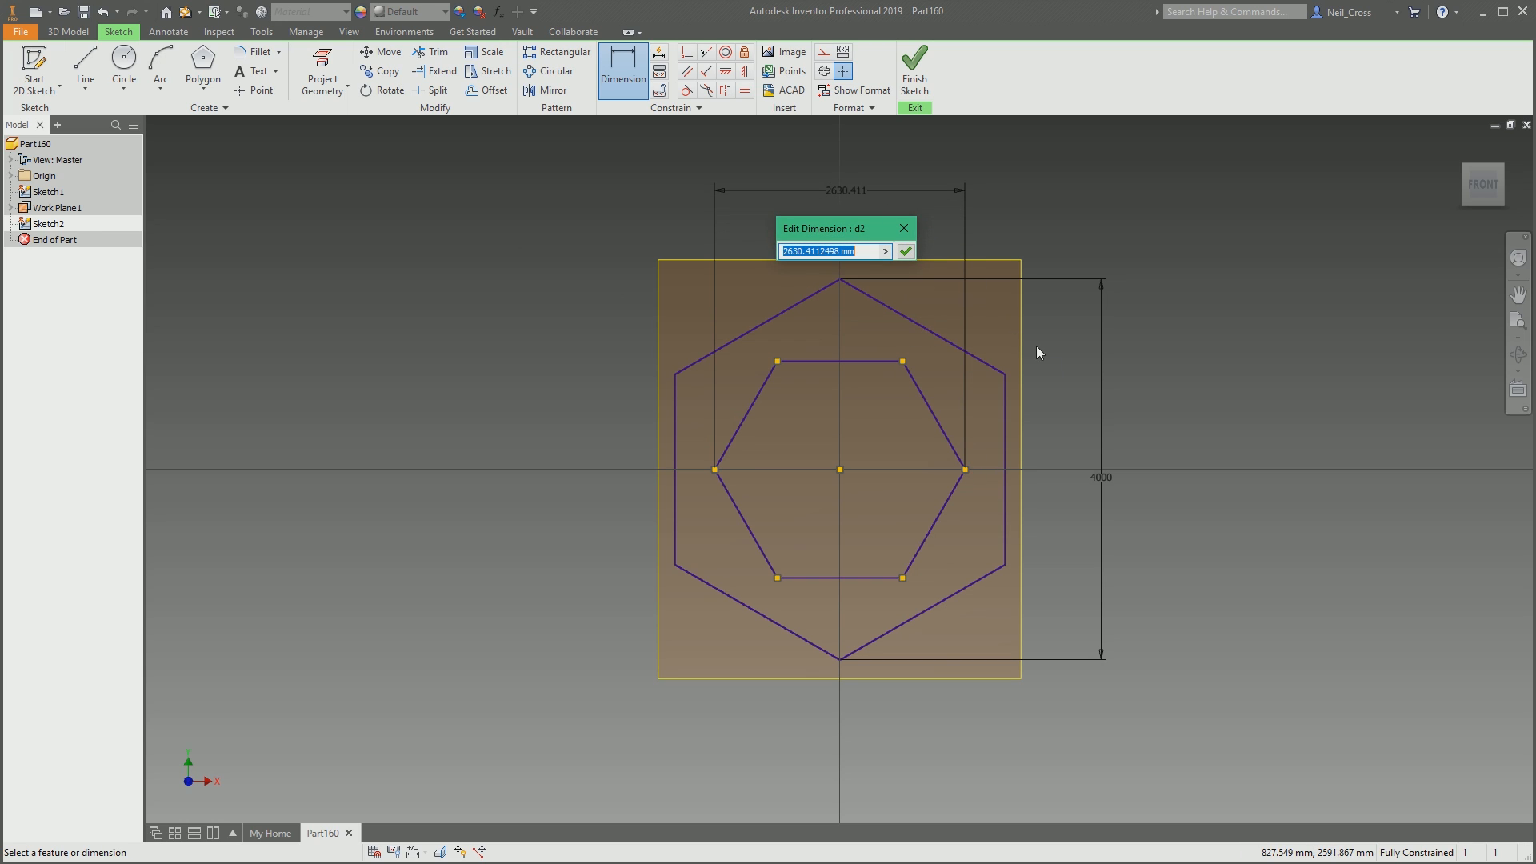
left_click(1102, 477)
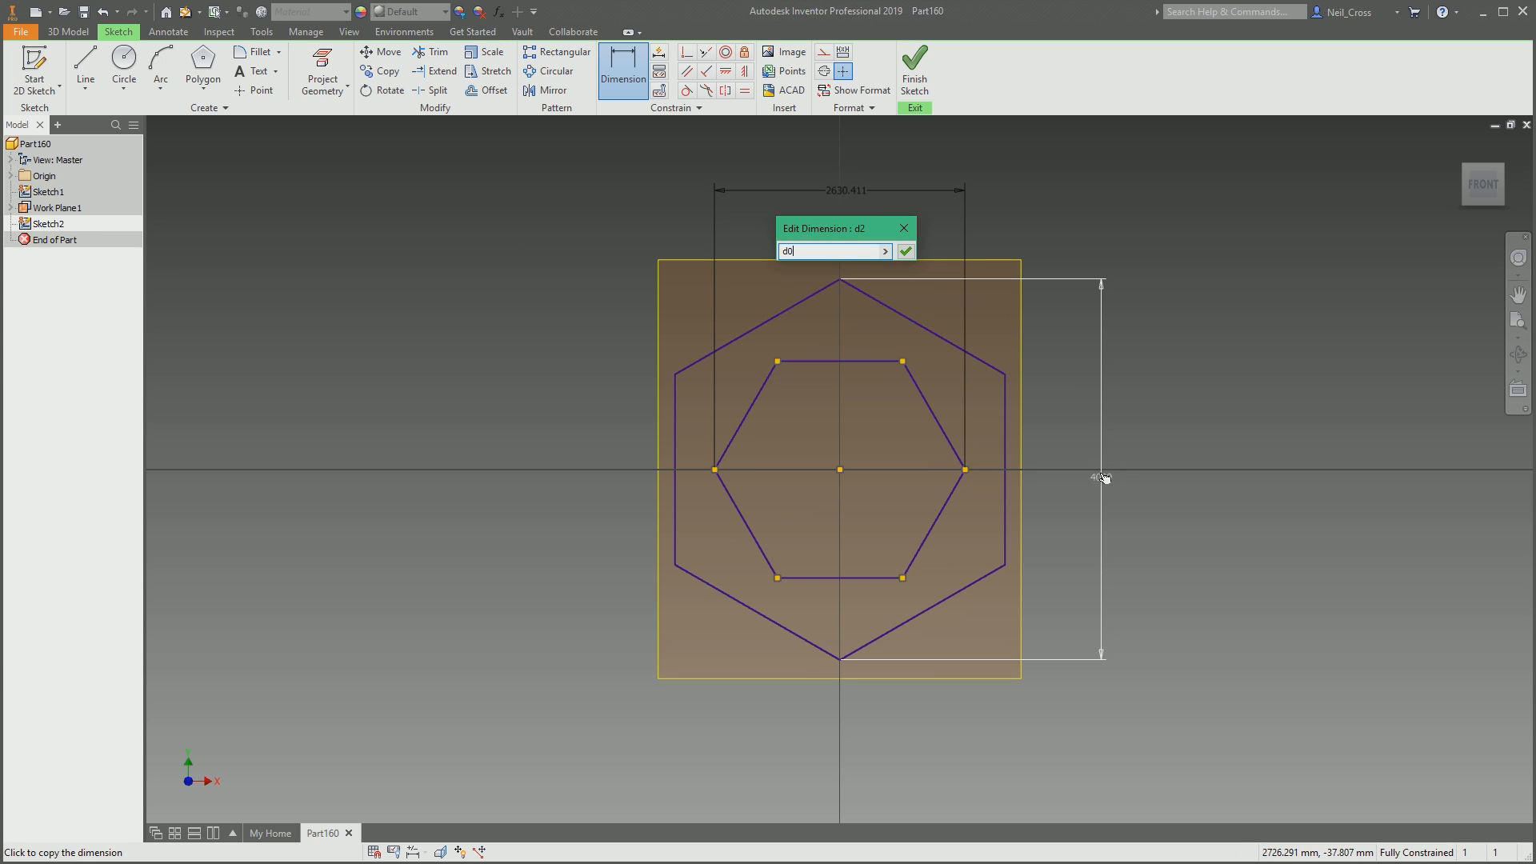
left_click(905, 252)
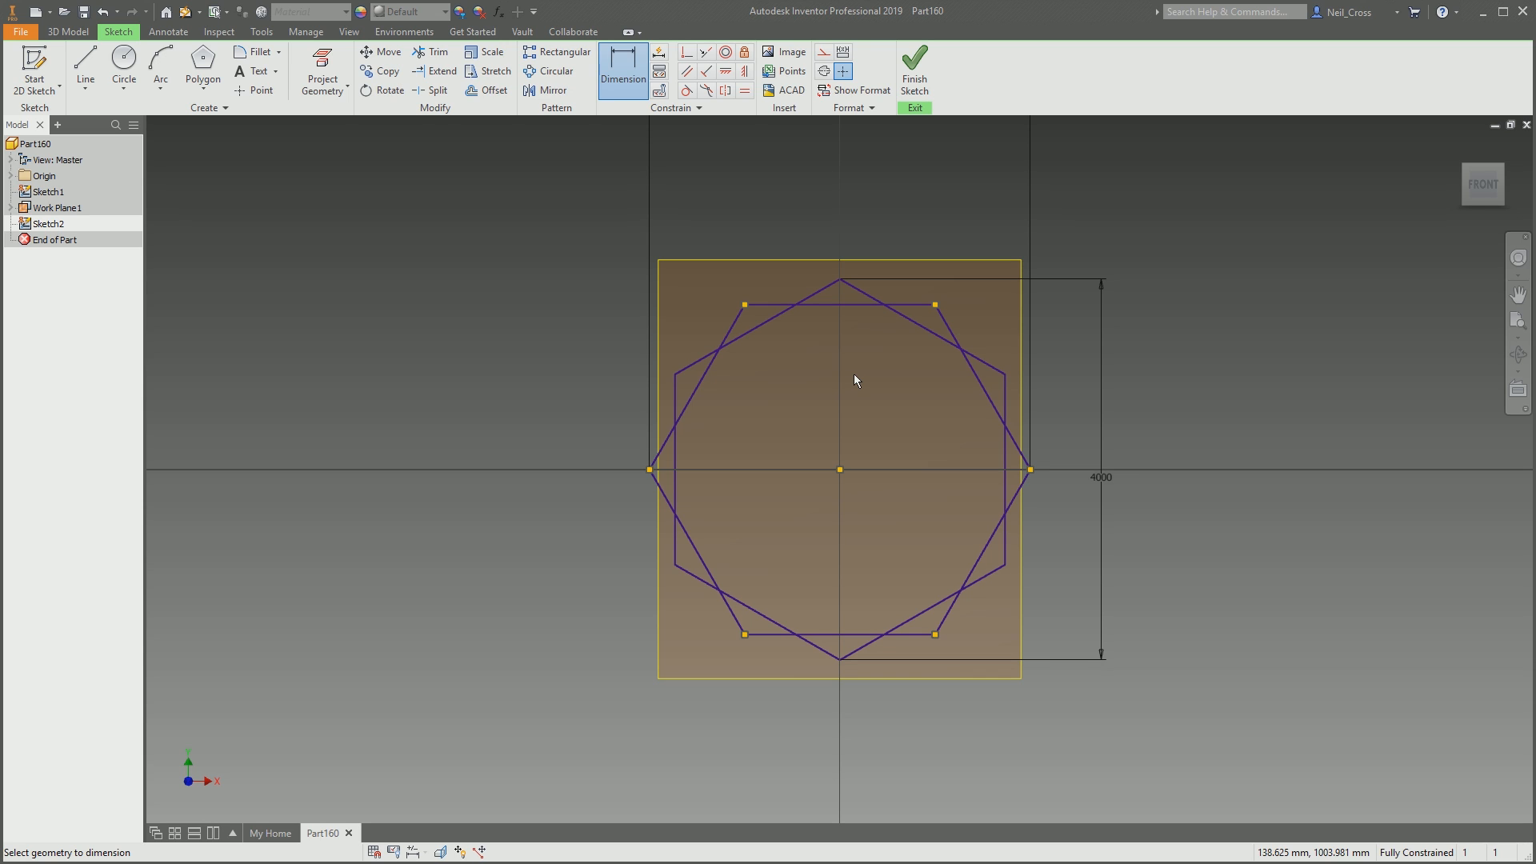
left_click(914, 80)
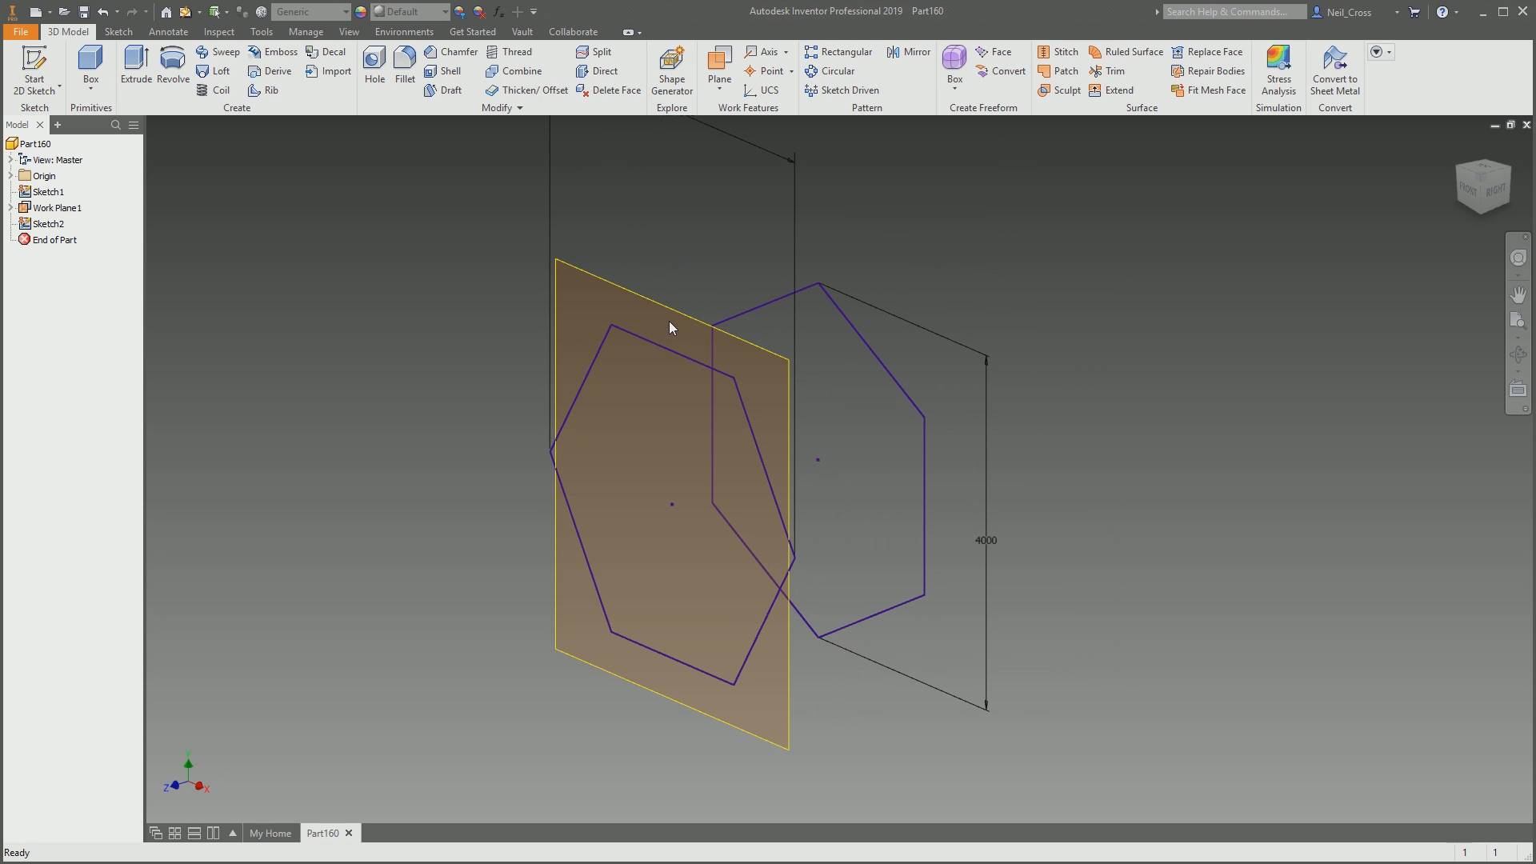
Rename the offset work plane that carries the second hexagon as Top Face
mouse_move(664, 308)
middle_mouse_down("shift")
mouse_move(910, 277)
mouse_move(976, 250)
mouse_move(1146, 353)
mouse_move(1012, 370)
middle_mouse_up("shift")
mouse_move(853, 415)
middle_mouse_down("shift")
mouse_move(747, 408)
mouse_move(950, 374)
mouse_move(943, 401)
middle_mouse_up("shift")
left_click(1484, 191)
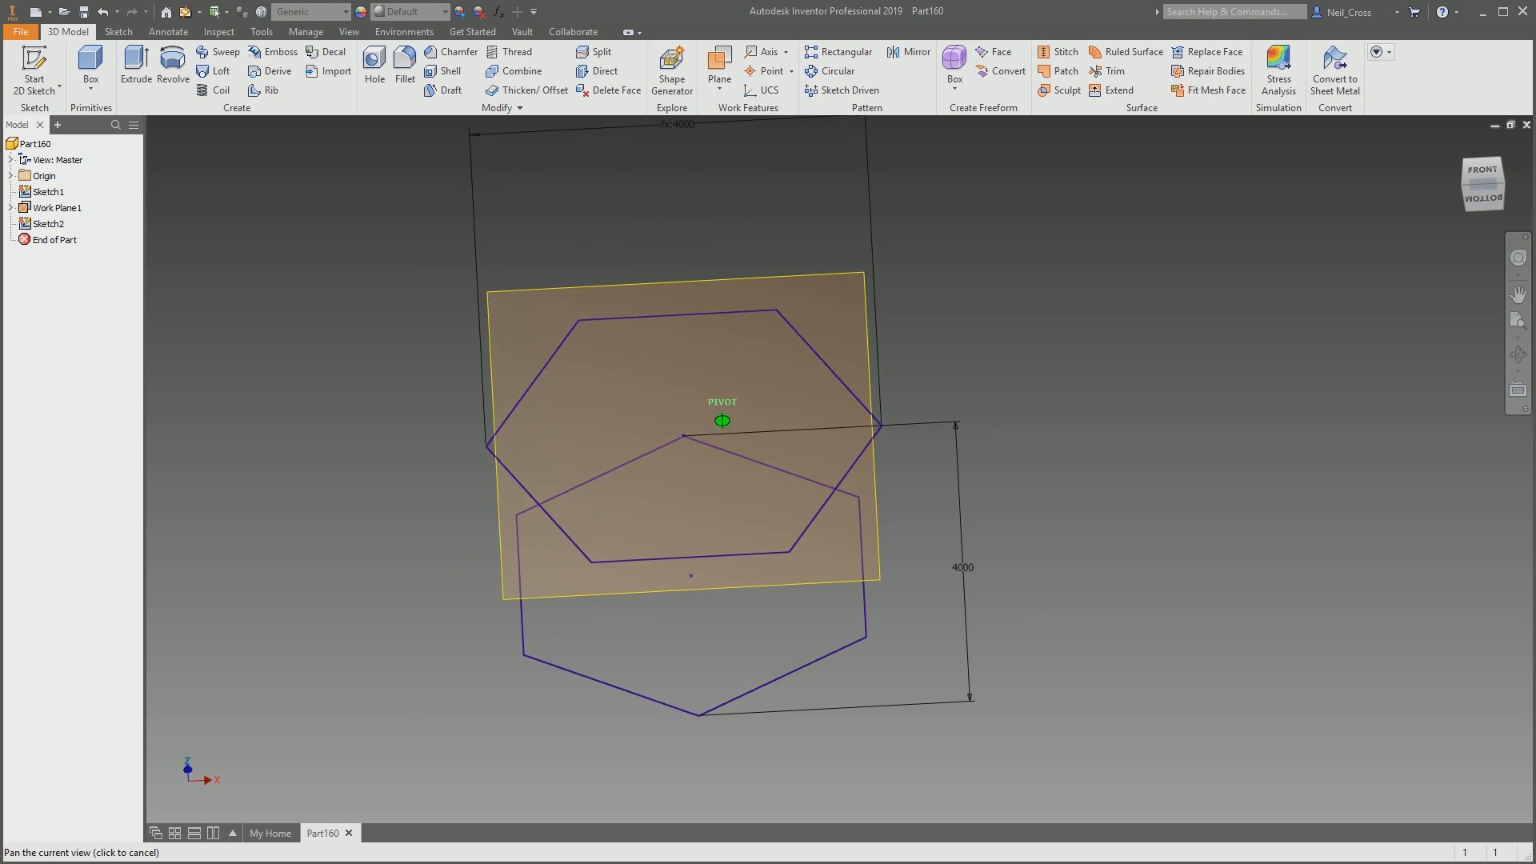
left_click(1463, 186)
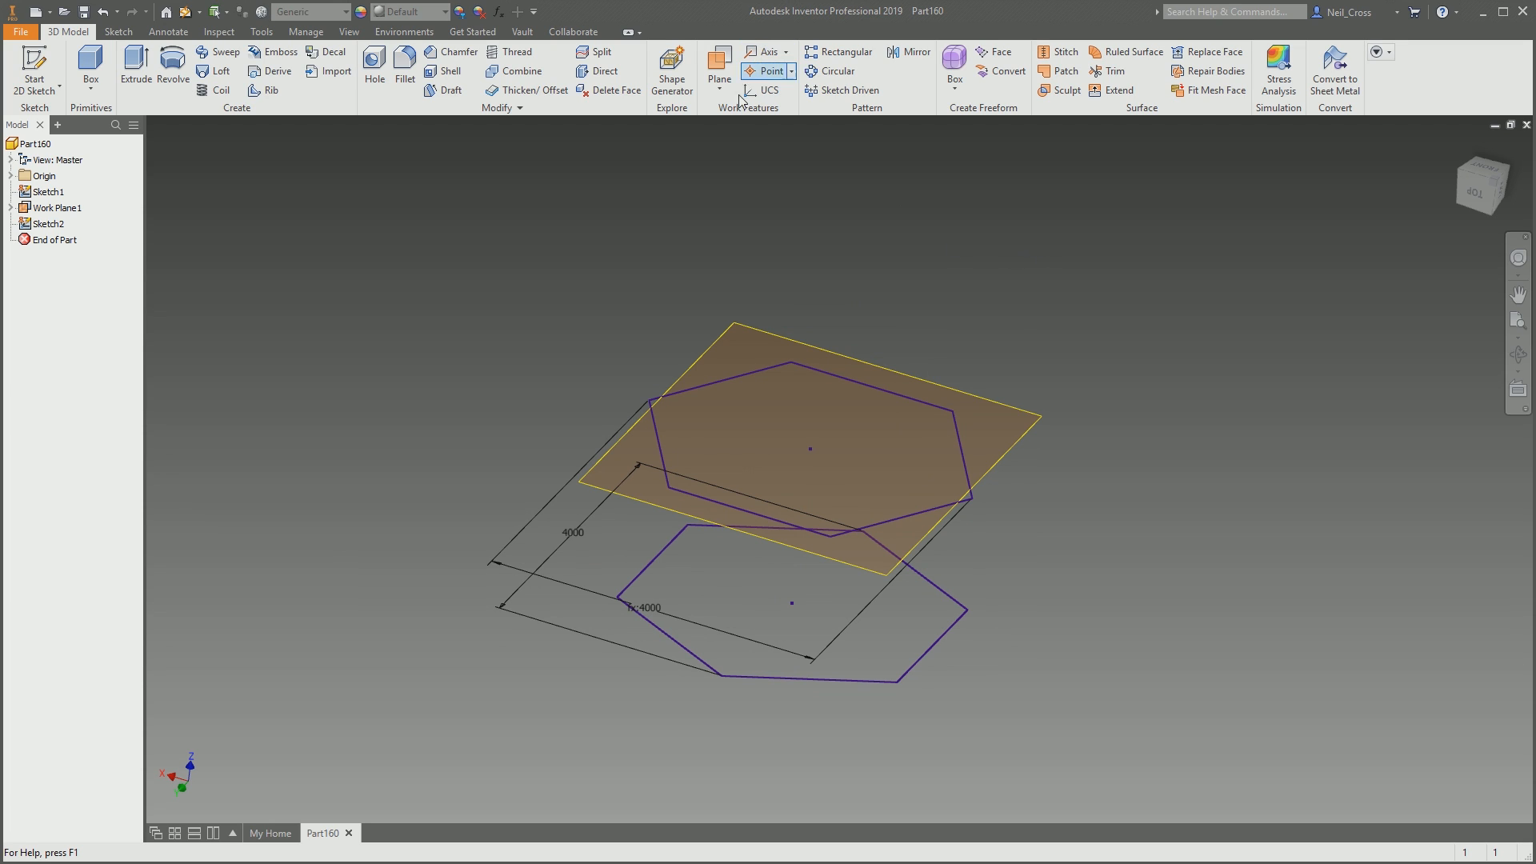
left_click(53, 209)
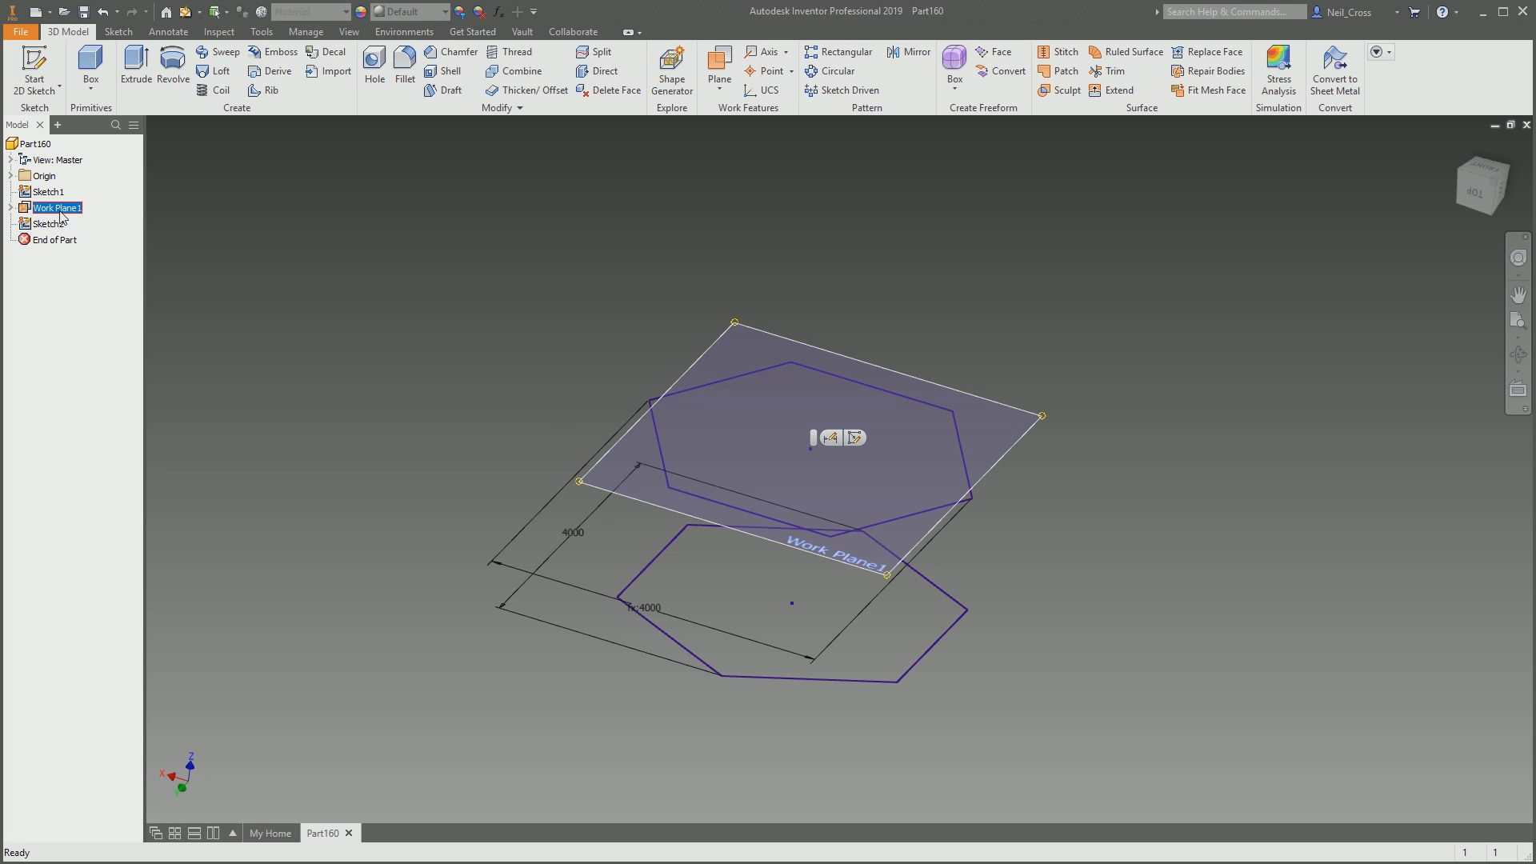
left_click(55, 211)
type("Top Face")
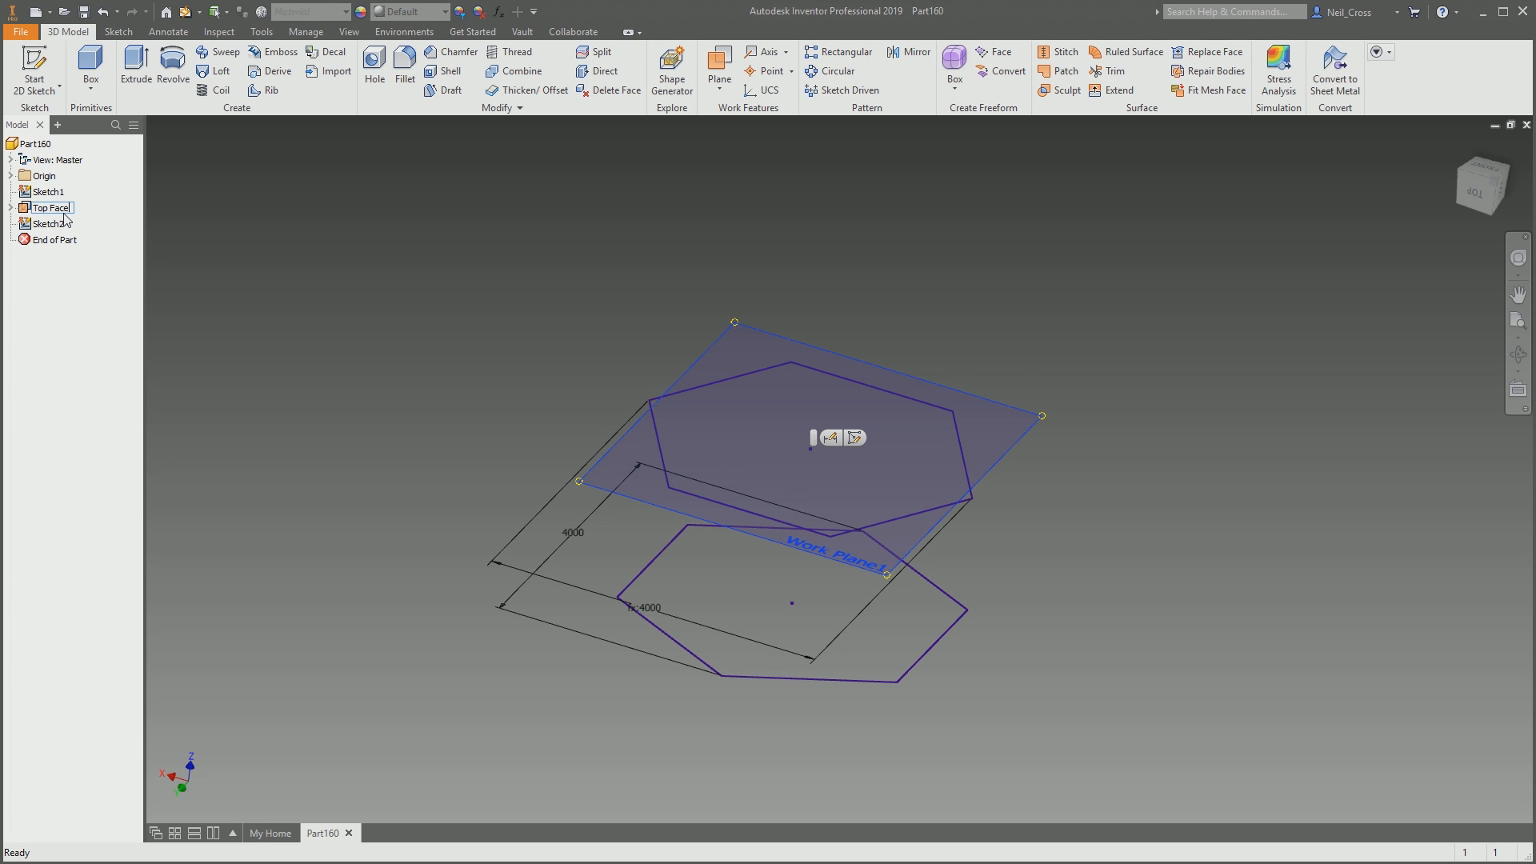
key("Return")
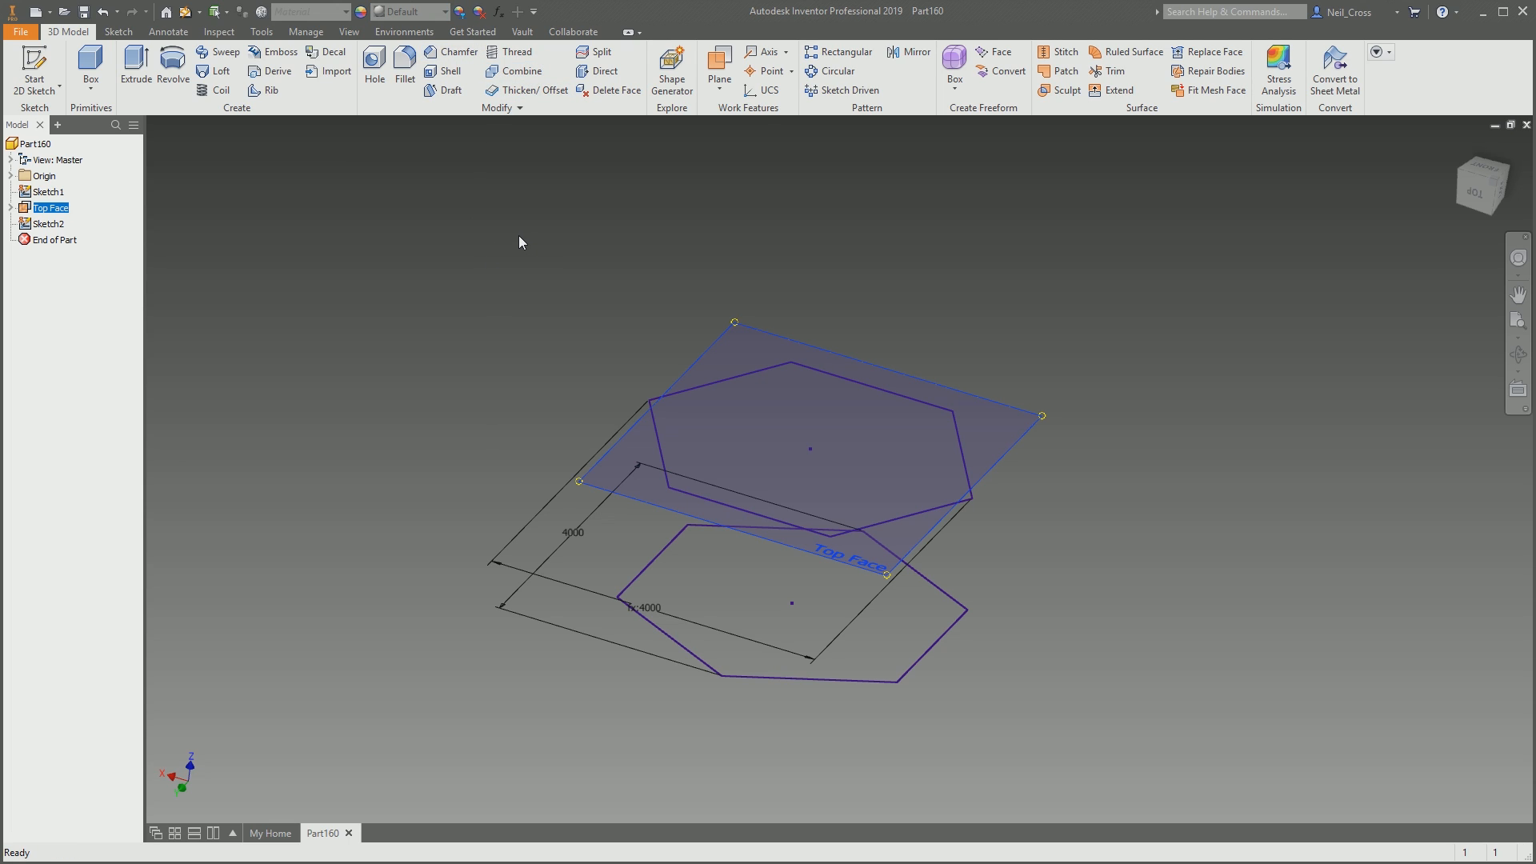
Create a work plane lying in the plane of the first hexagon, defined by that hexagon's sketch geometry
left_click(719, 87)
left_click(719, 62)
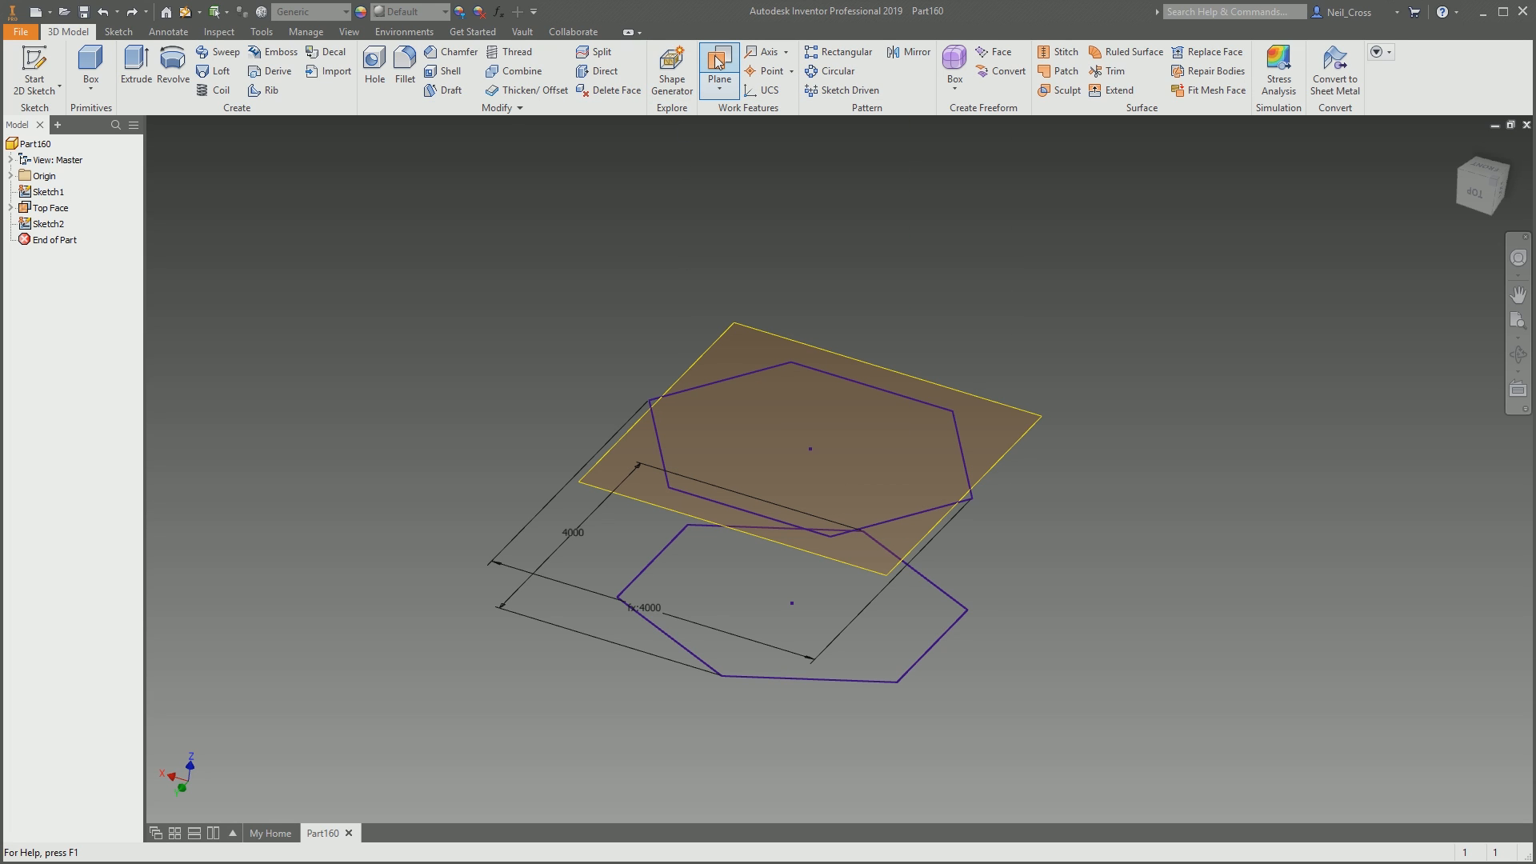
left_click(718, 62)
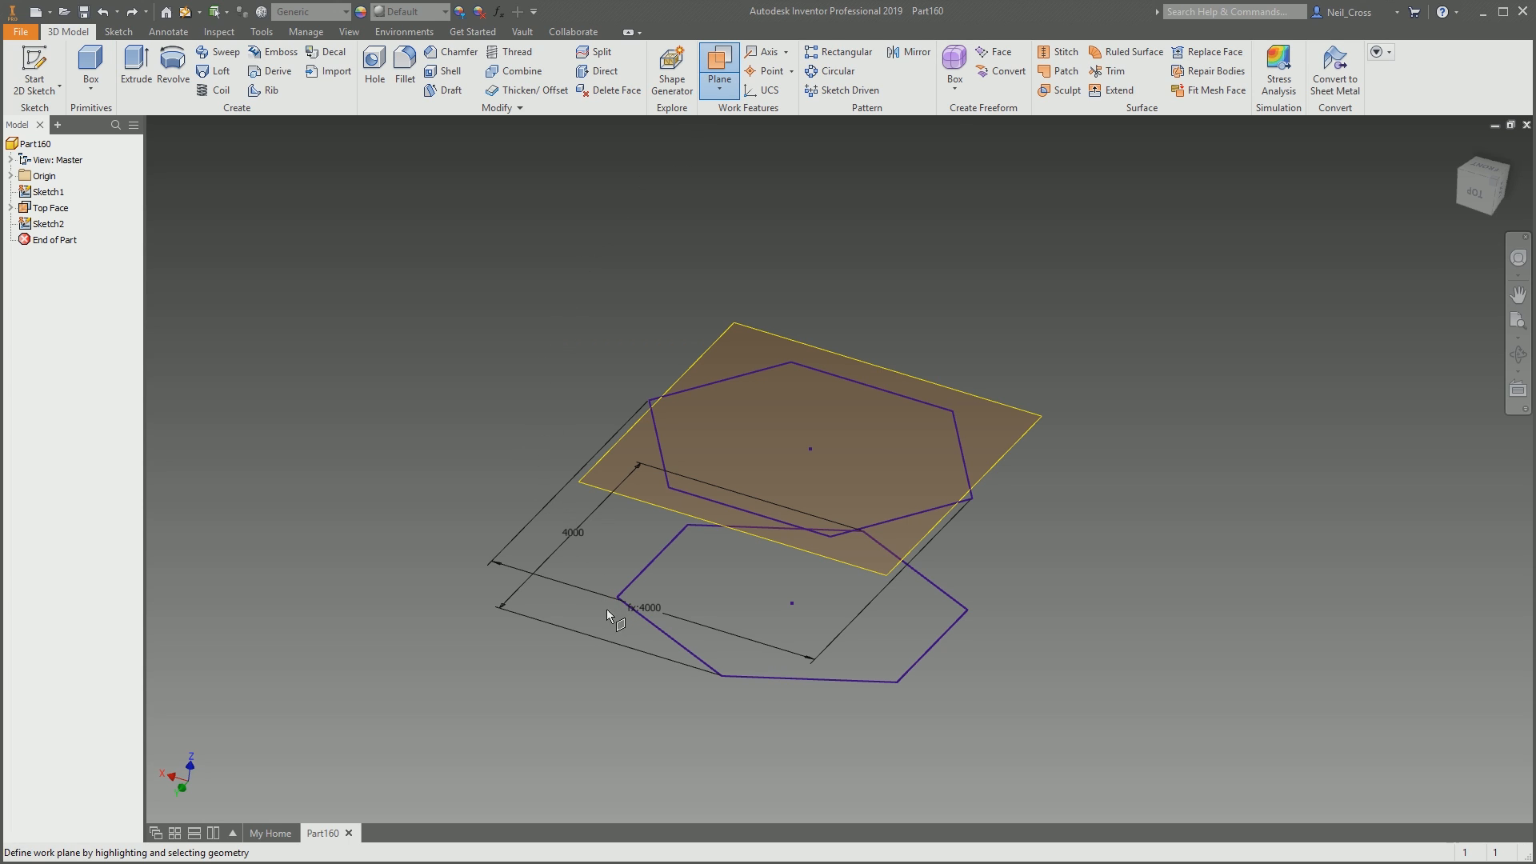
left_click(899, 683)
left_click(969, 610)
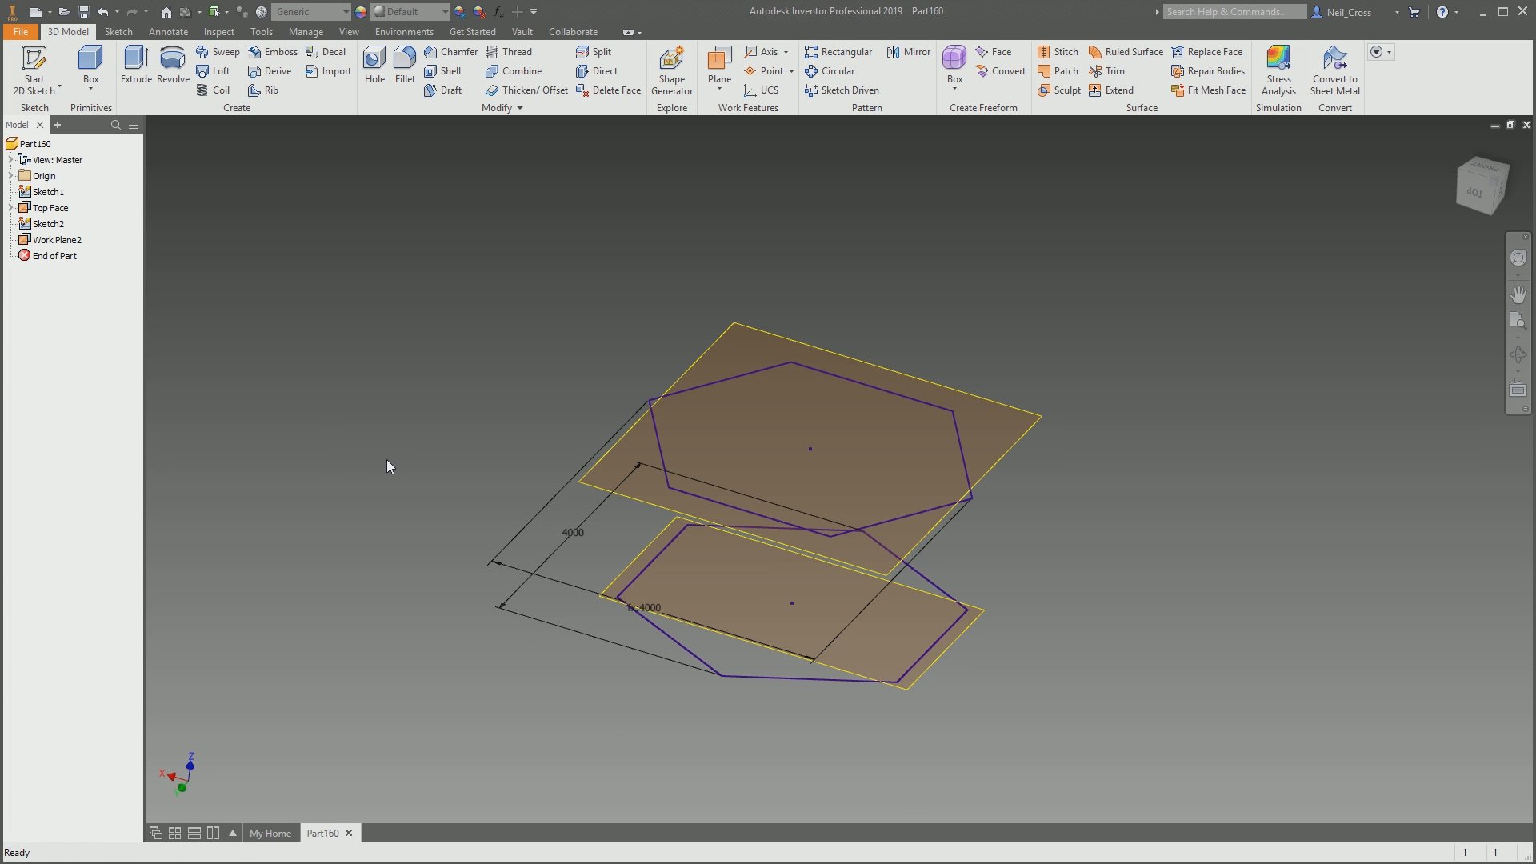
Rename the work plane on the first hexagon as Bottom Face
left_click(61, 240)
left_click(61, 240)
type("B")
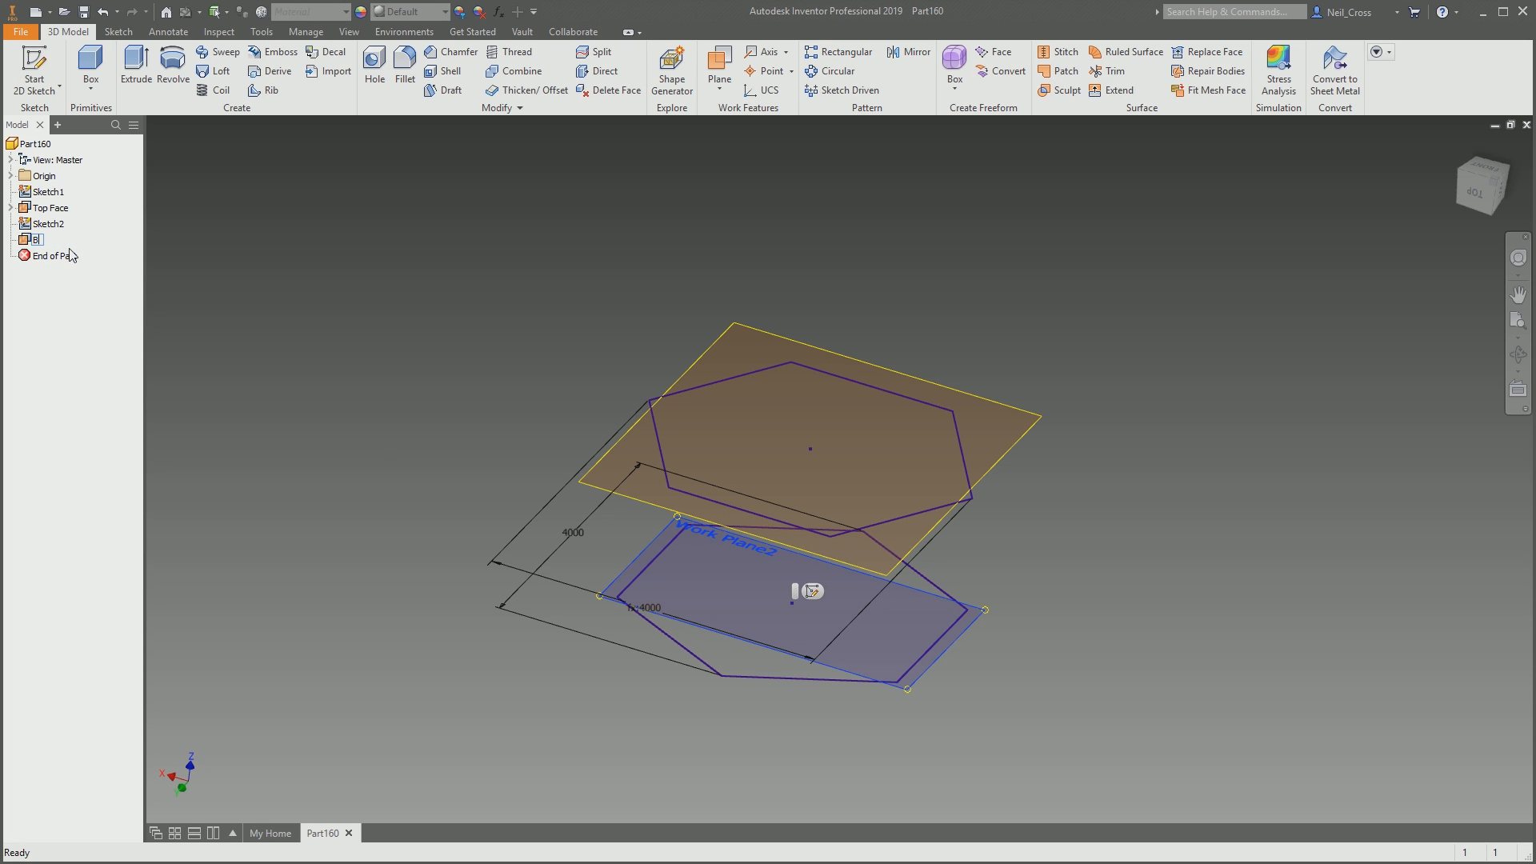
type("ottom Face")
key("Return")
left_click(1134, 458)
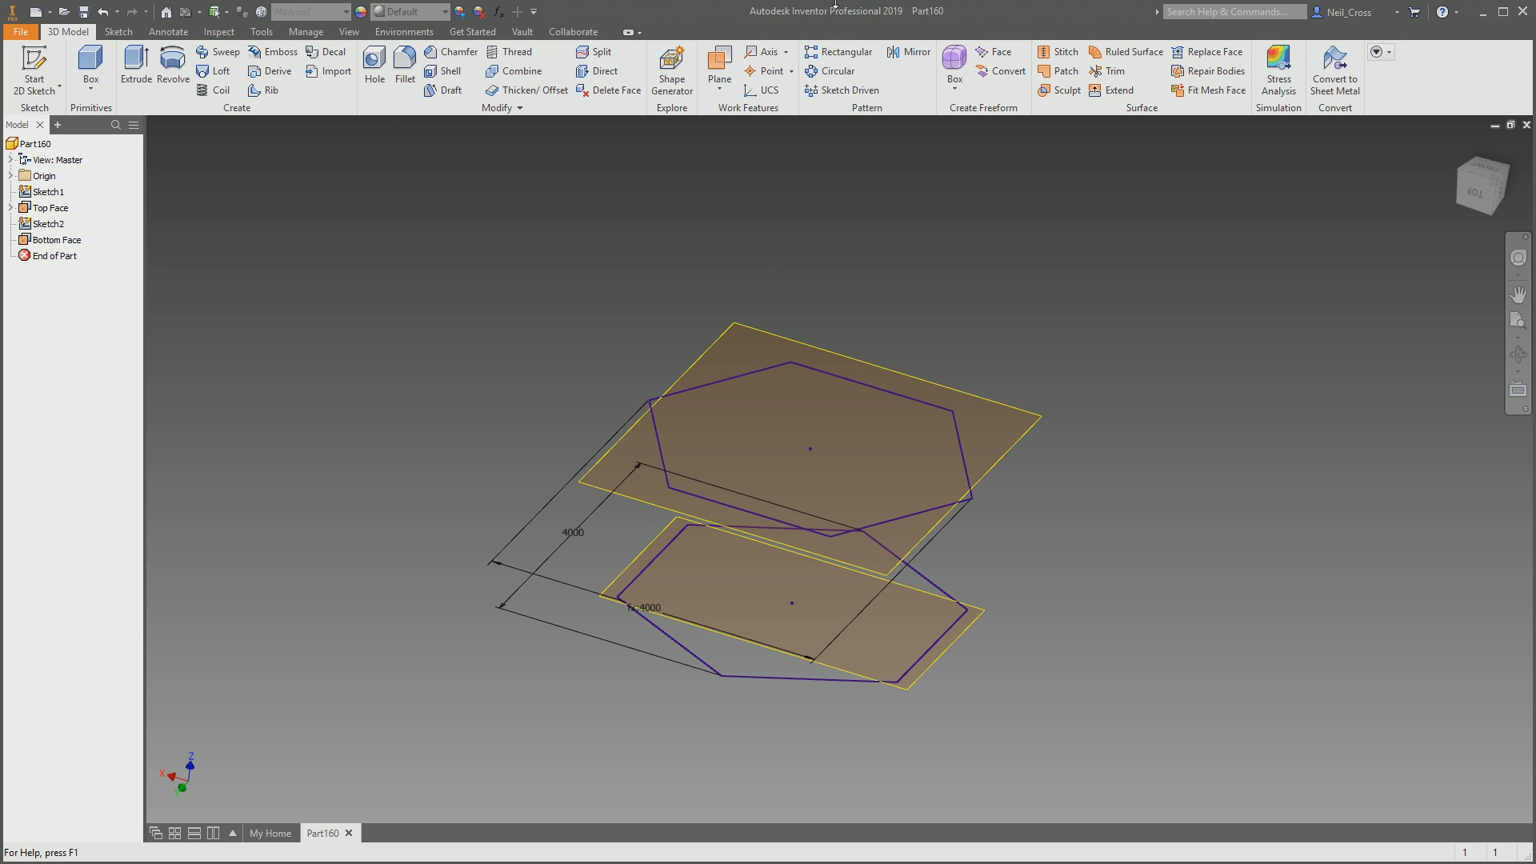
Hide the Top Face and Bottom Face work planes together
left_click(54, 211)
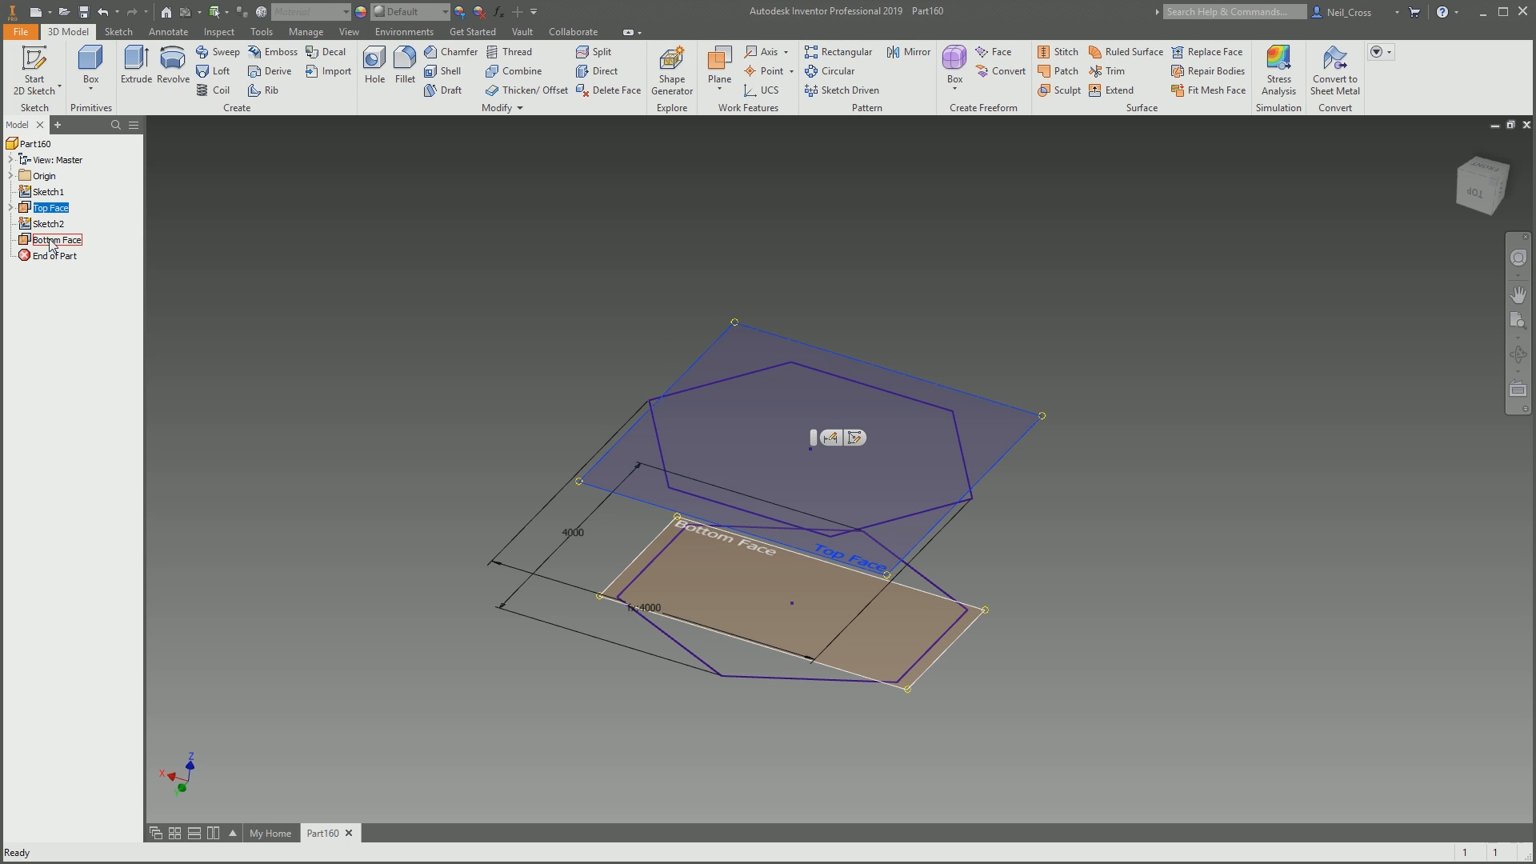
left_click(50, 240, "ctrl")
right_click(50, 244)
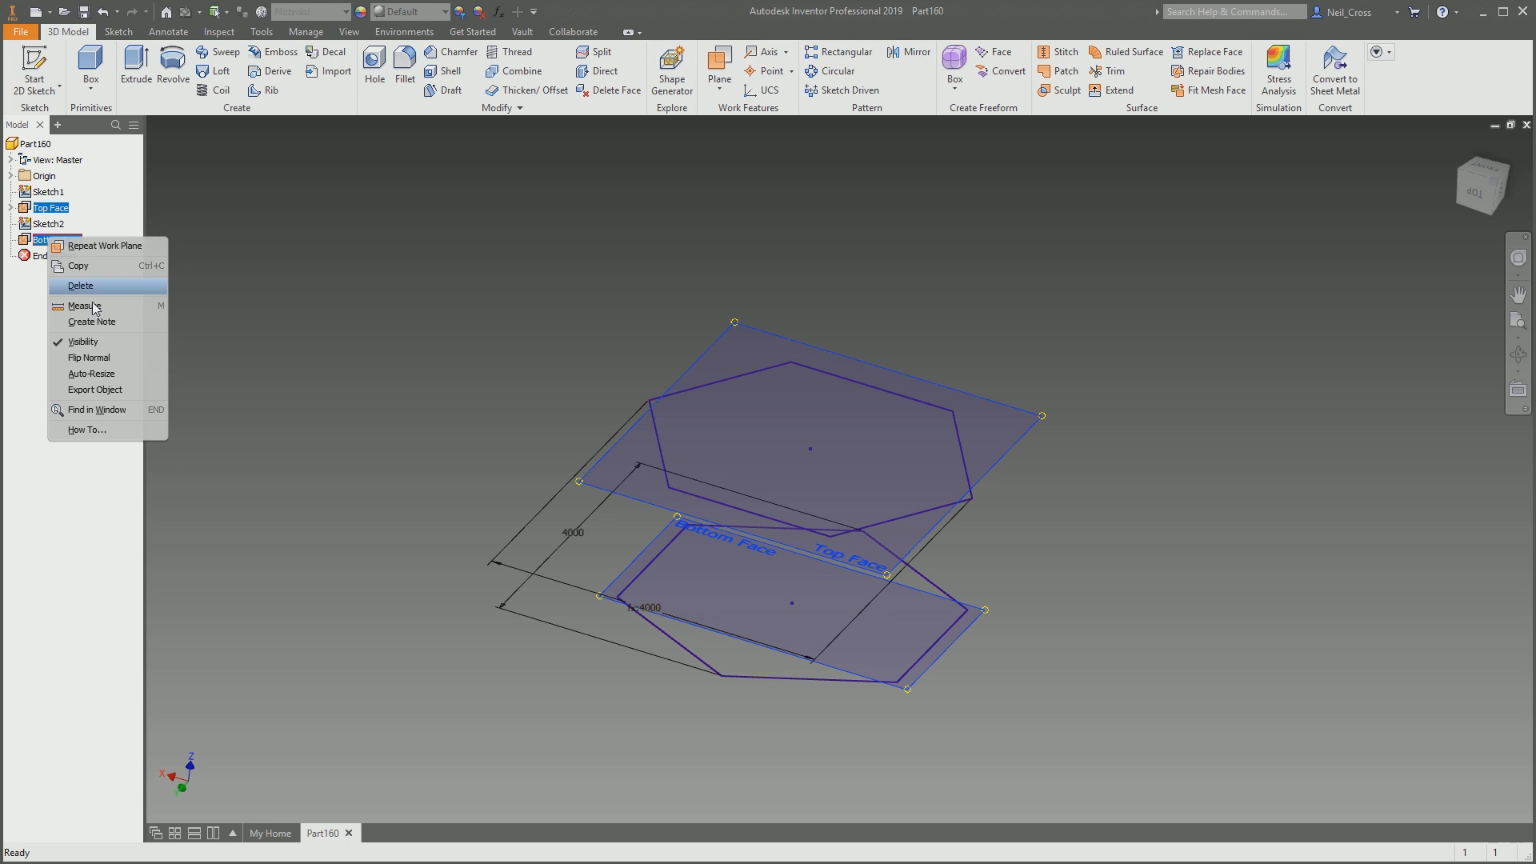
left_click(88, 342)
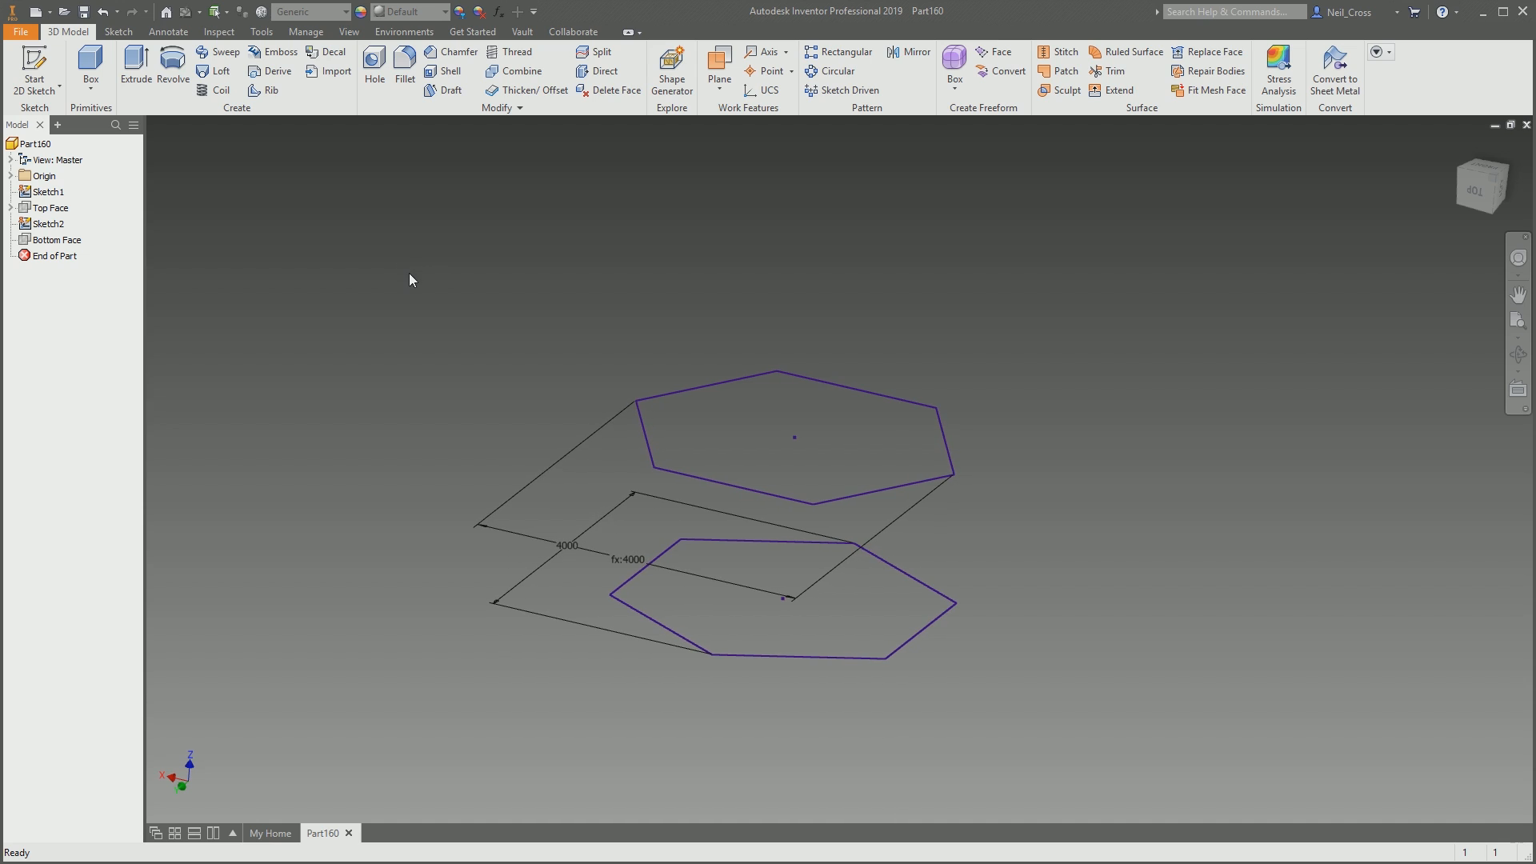
Create a Three Points work plane through the upper hexagon's front corner and the two lower hexagon corners on its front edge
left_click(719, 86)
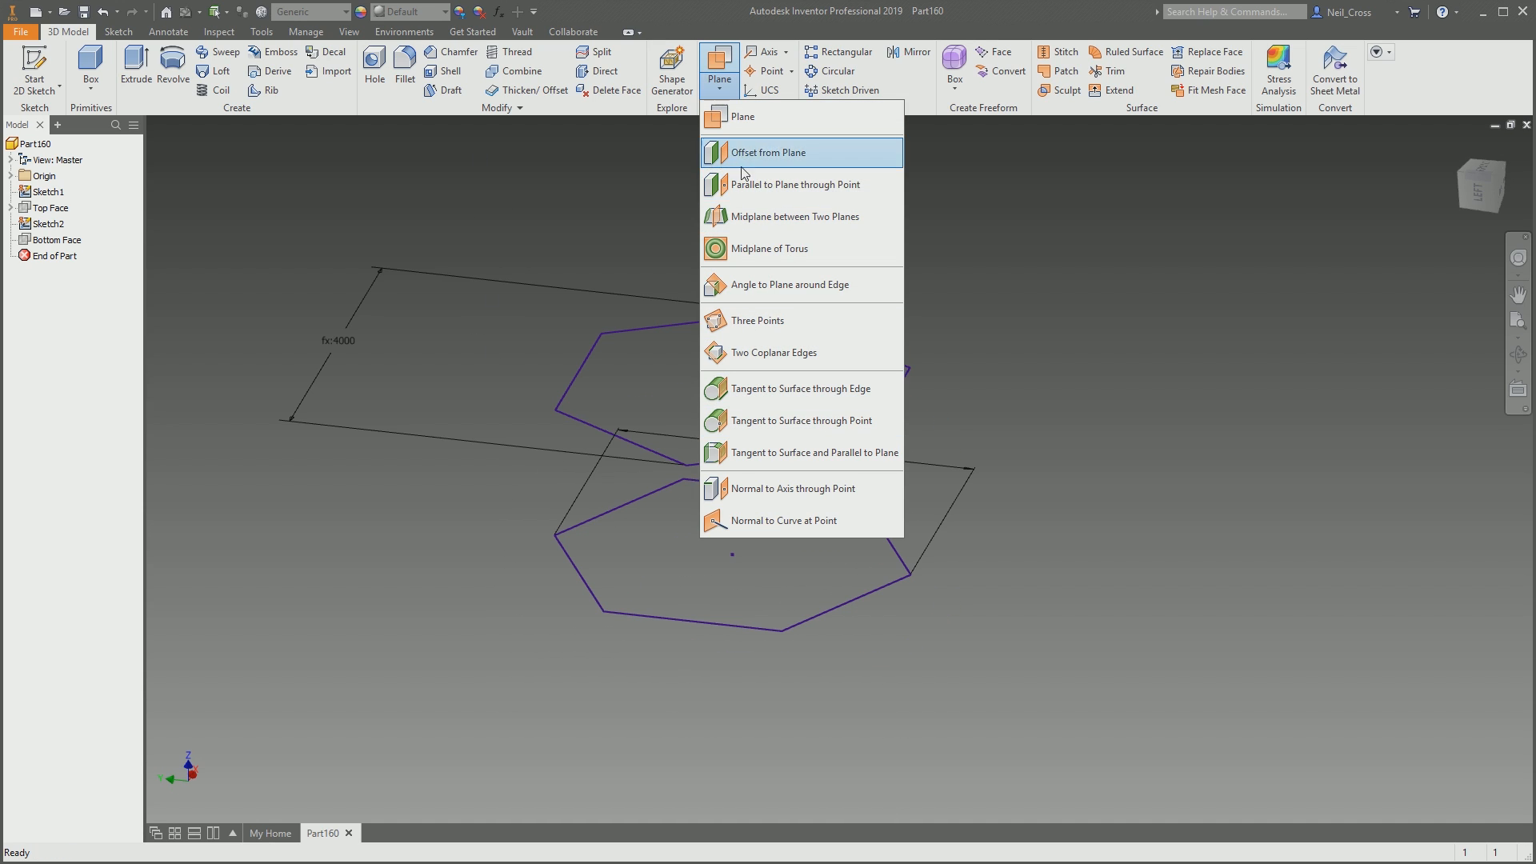
left_click(747, 323)
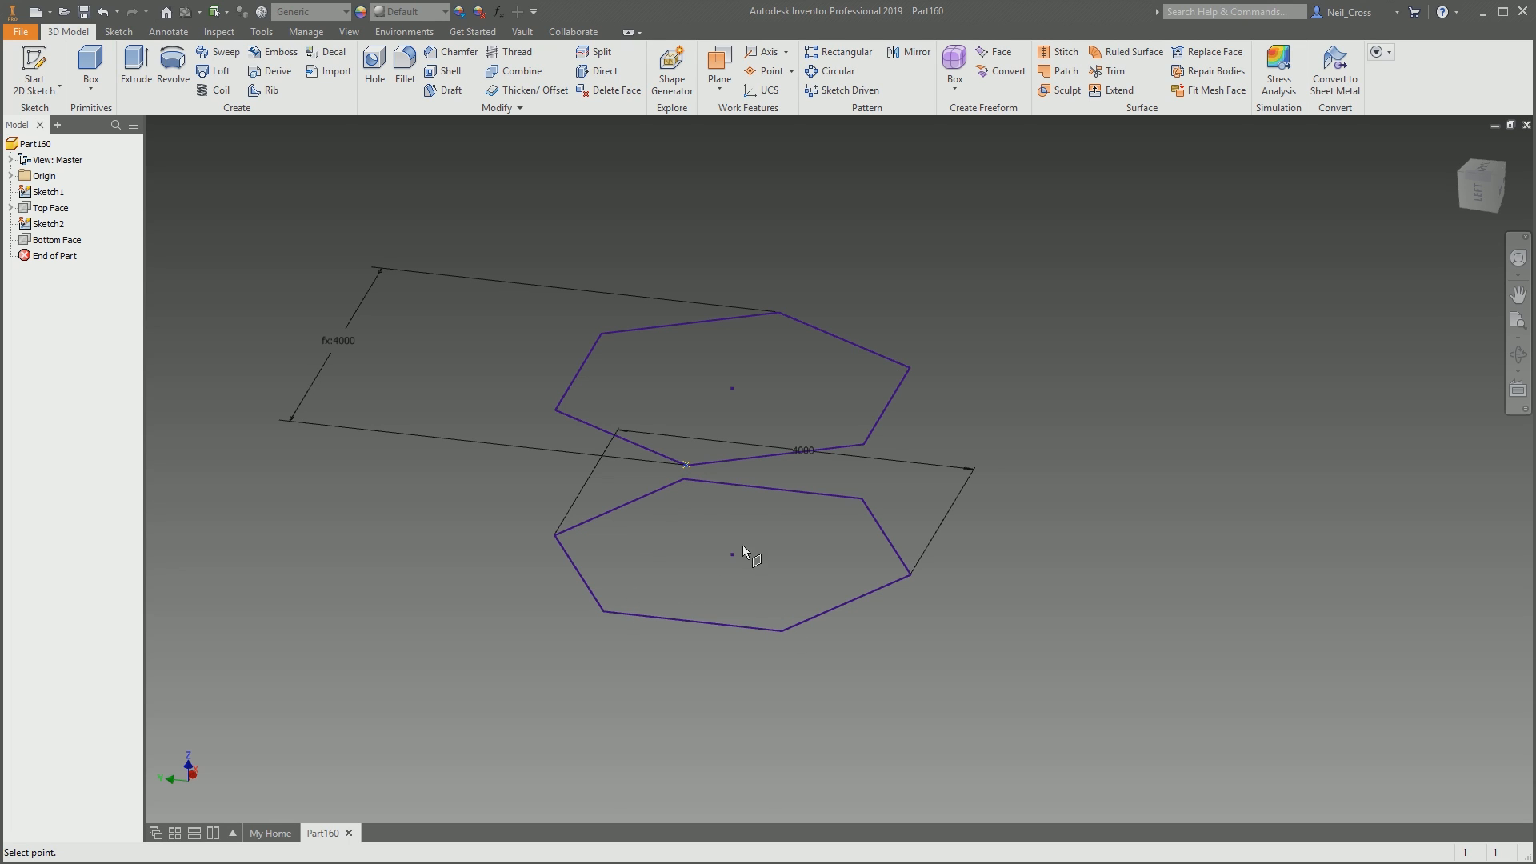
left_click(781, 629)
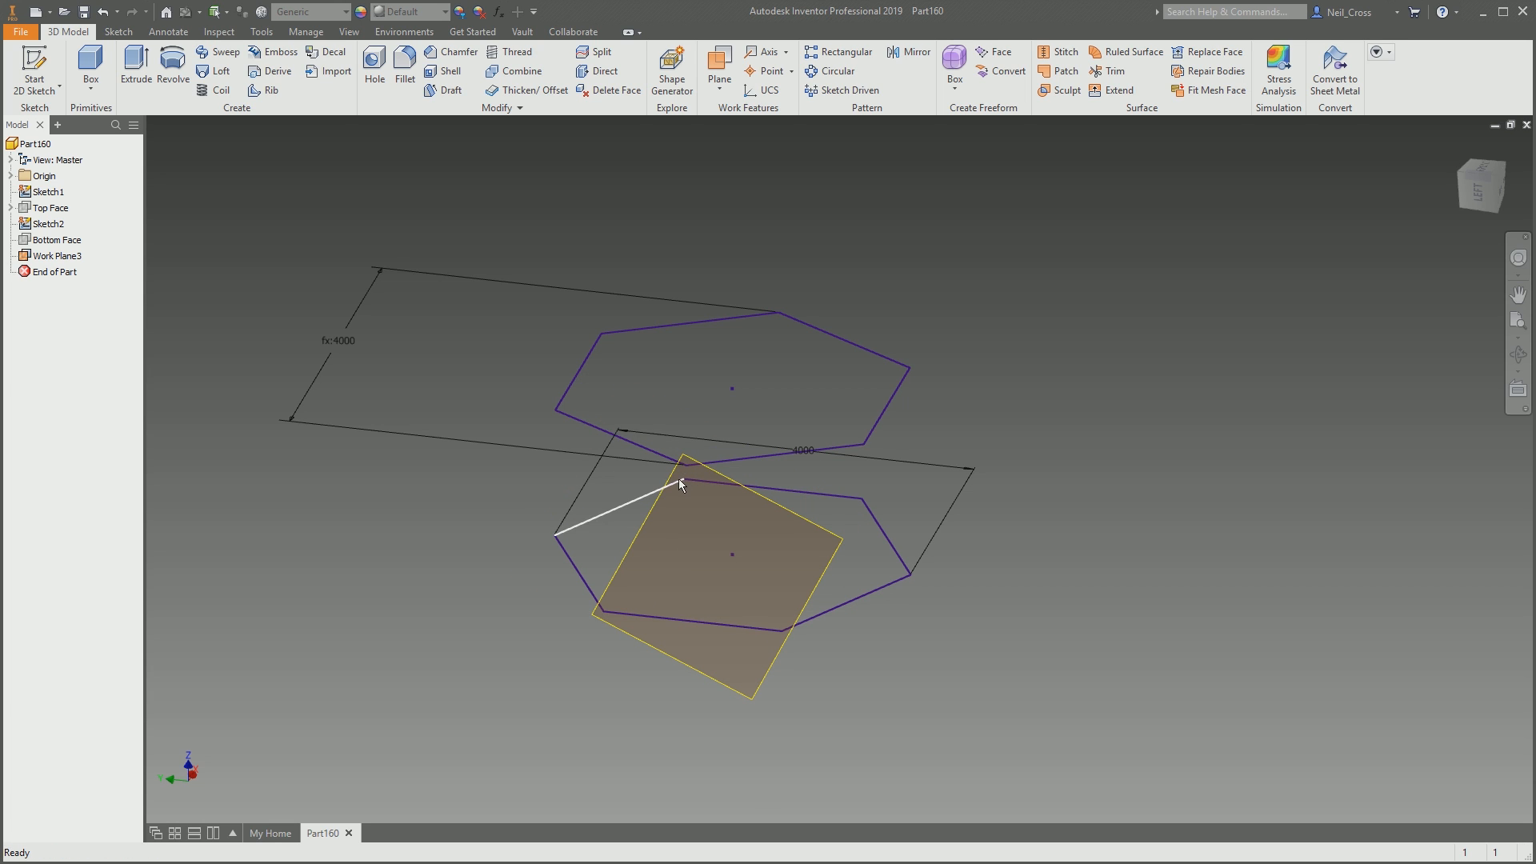
Create two Three Points side work planes beside the first: through the adjacent upper edge and shared lower corner, then the next lower edge and upper corner
mouse_move(725, 527)
middle_mouse_down("shift")
mouse_move(762, 613)
mouse_move(735, 562)
mouse_move(631, 459)
middle_mouse_up("shift")
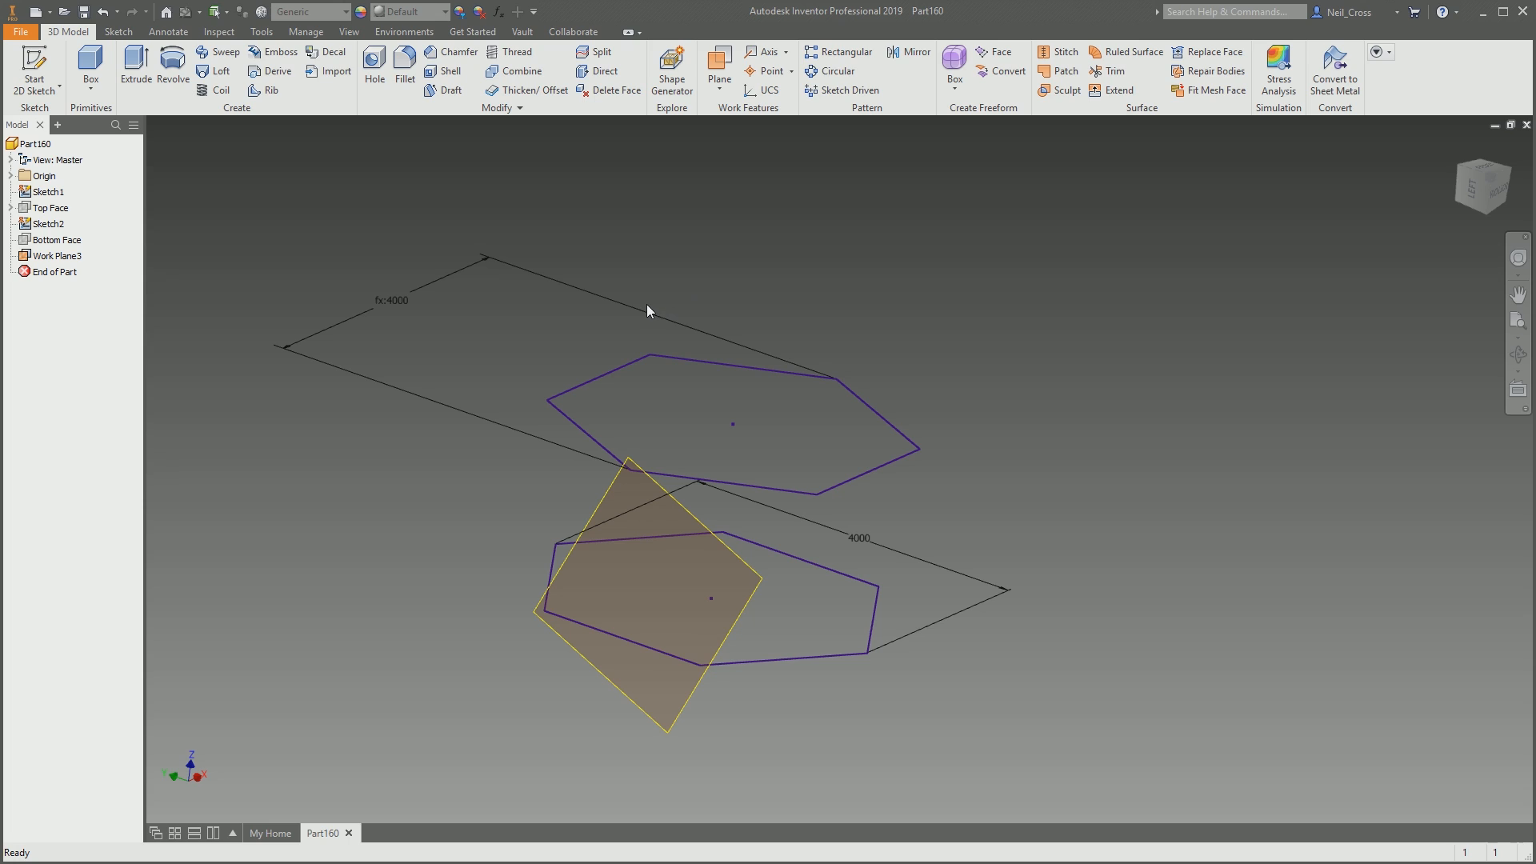
key("Return")
left_click(701, 665)
left_click(813, 495)
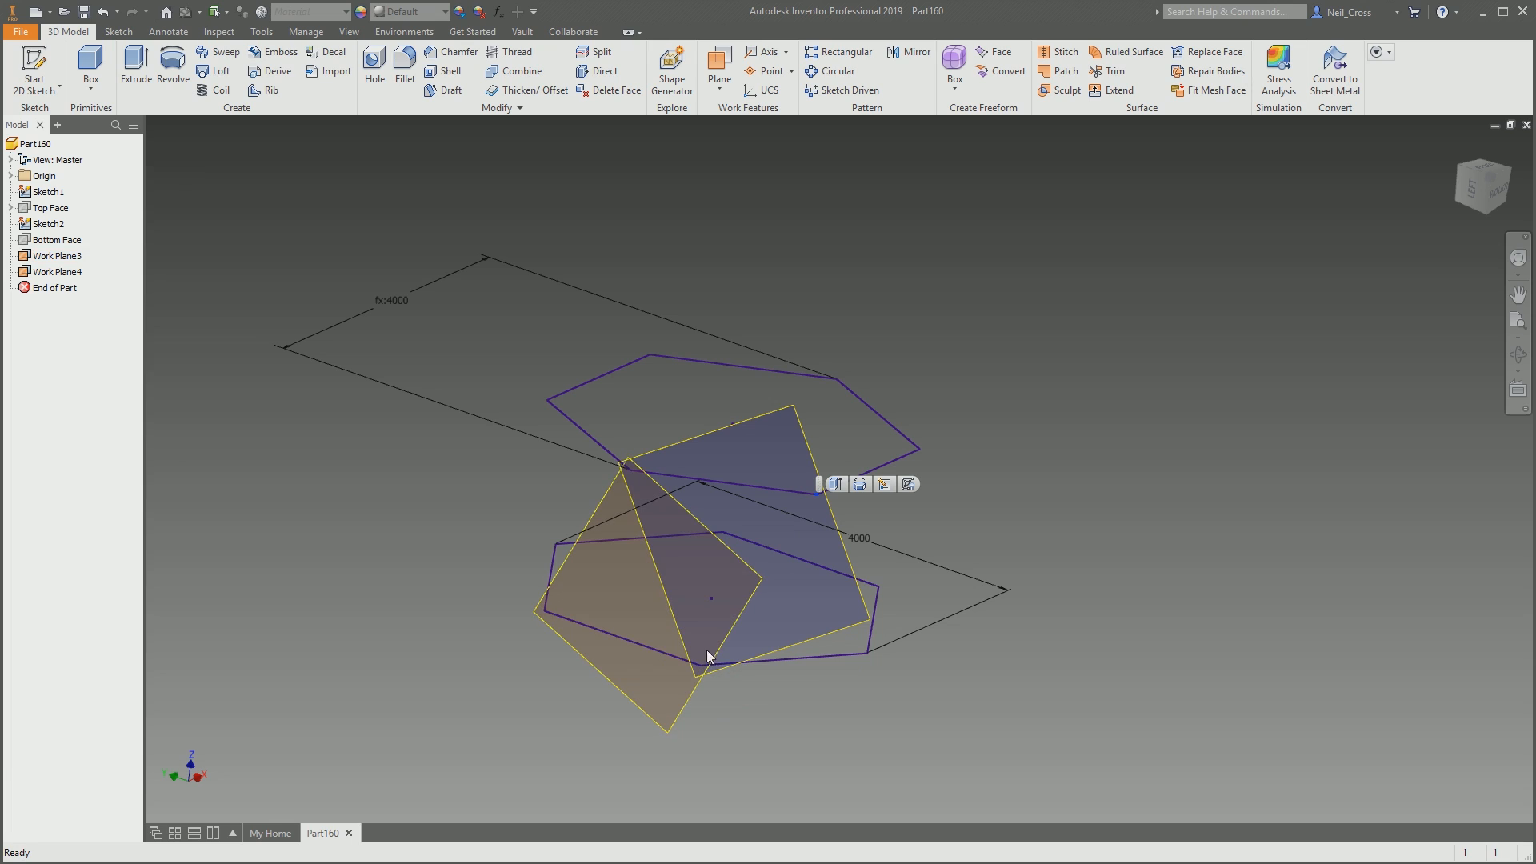
left_click(971, 536)
key("space")
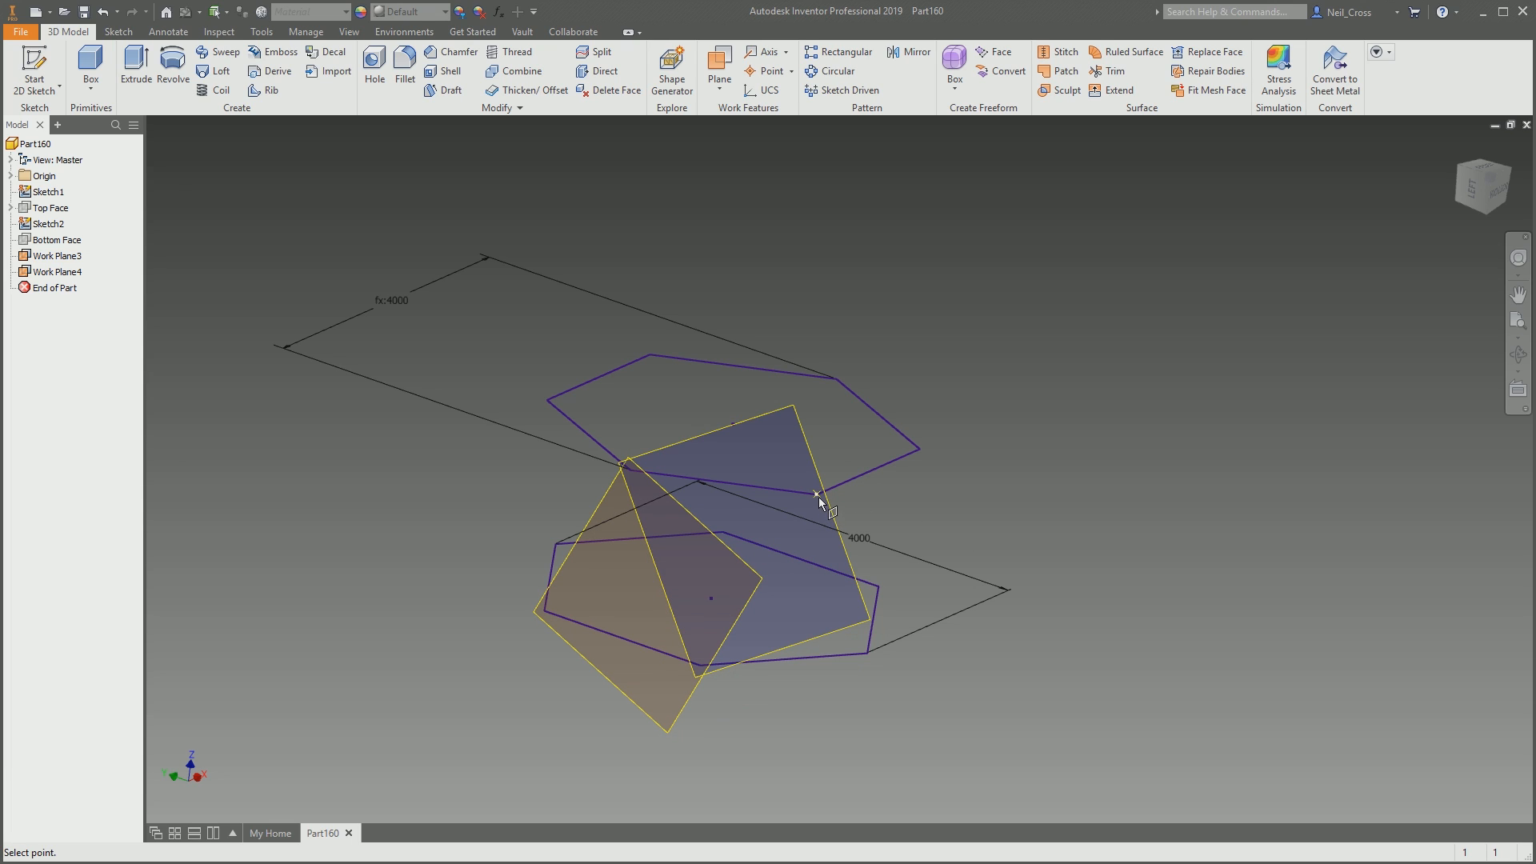
left_click(868, 653)
Continue around the hexagons with two more Three Points work planes, one on the following upper edge and one on the following lower edge
key("space")
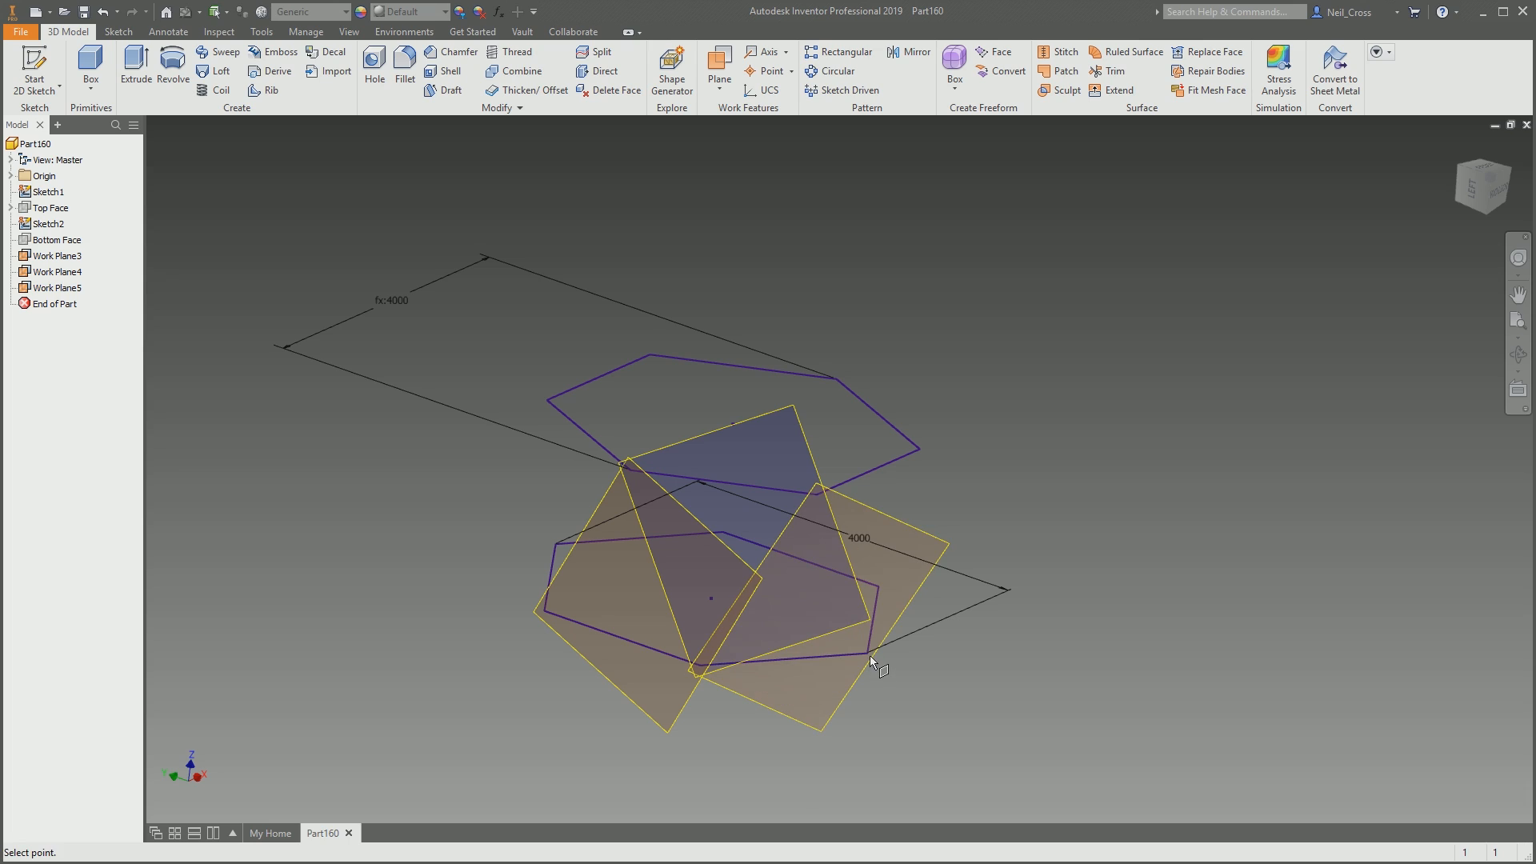
left_click(867, 654)
left_click(816, 494)
left_click(919, 451)
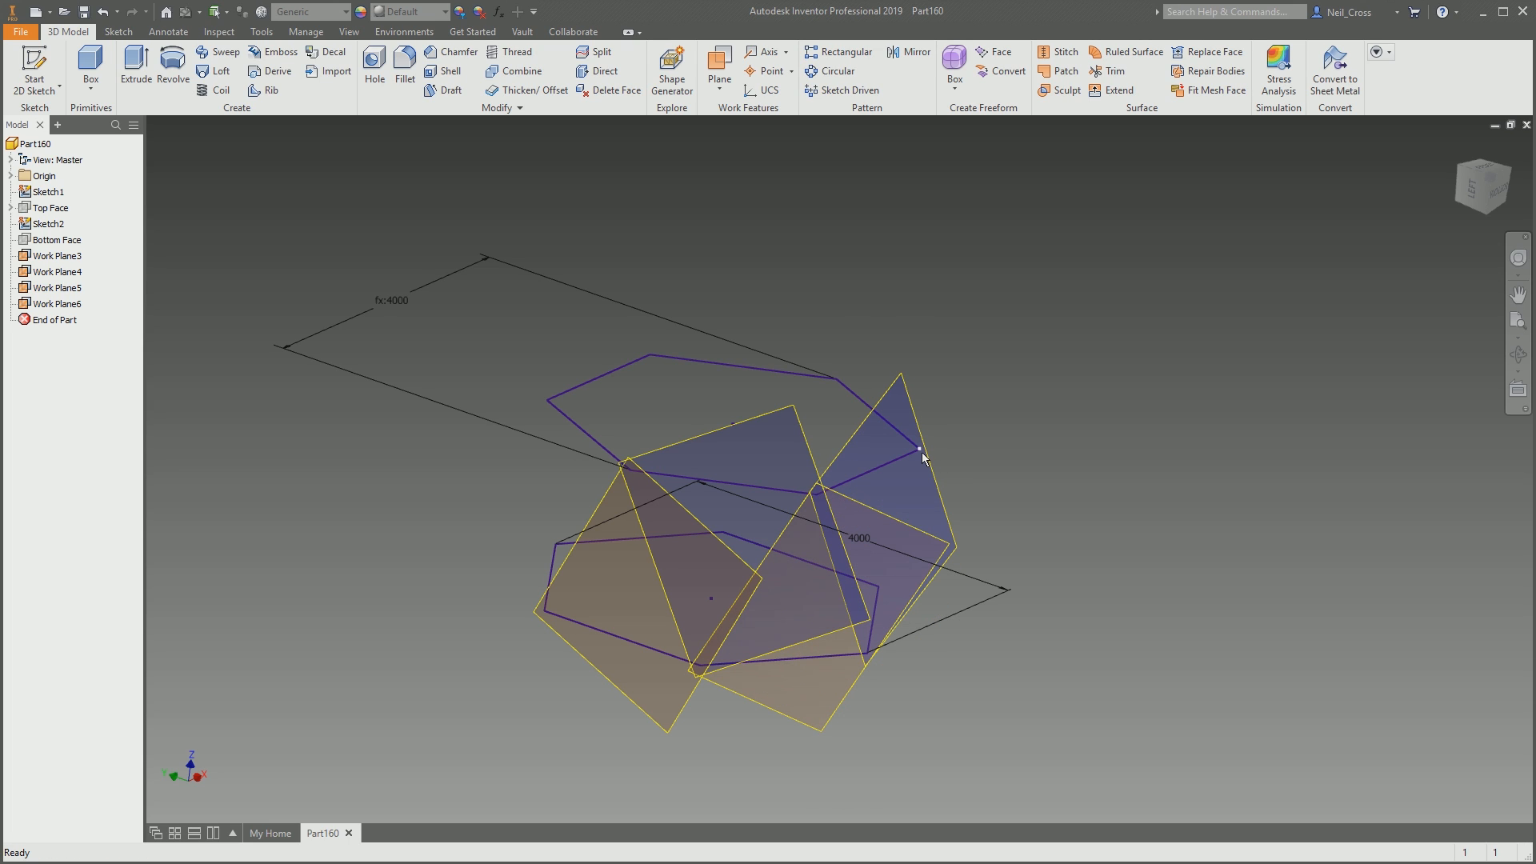
key("space")
left_click(868, 653)
left_click(880, 585)
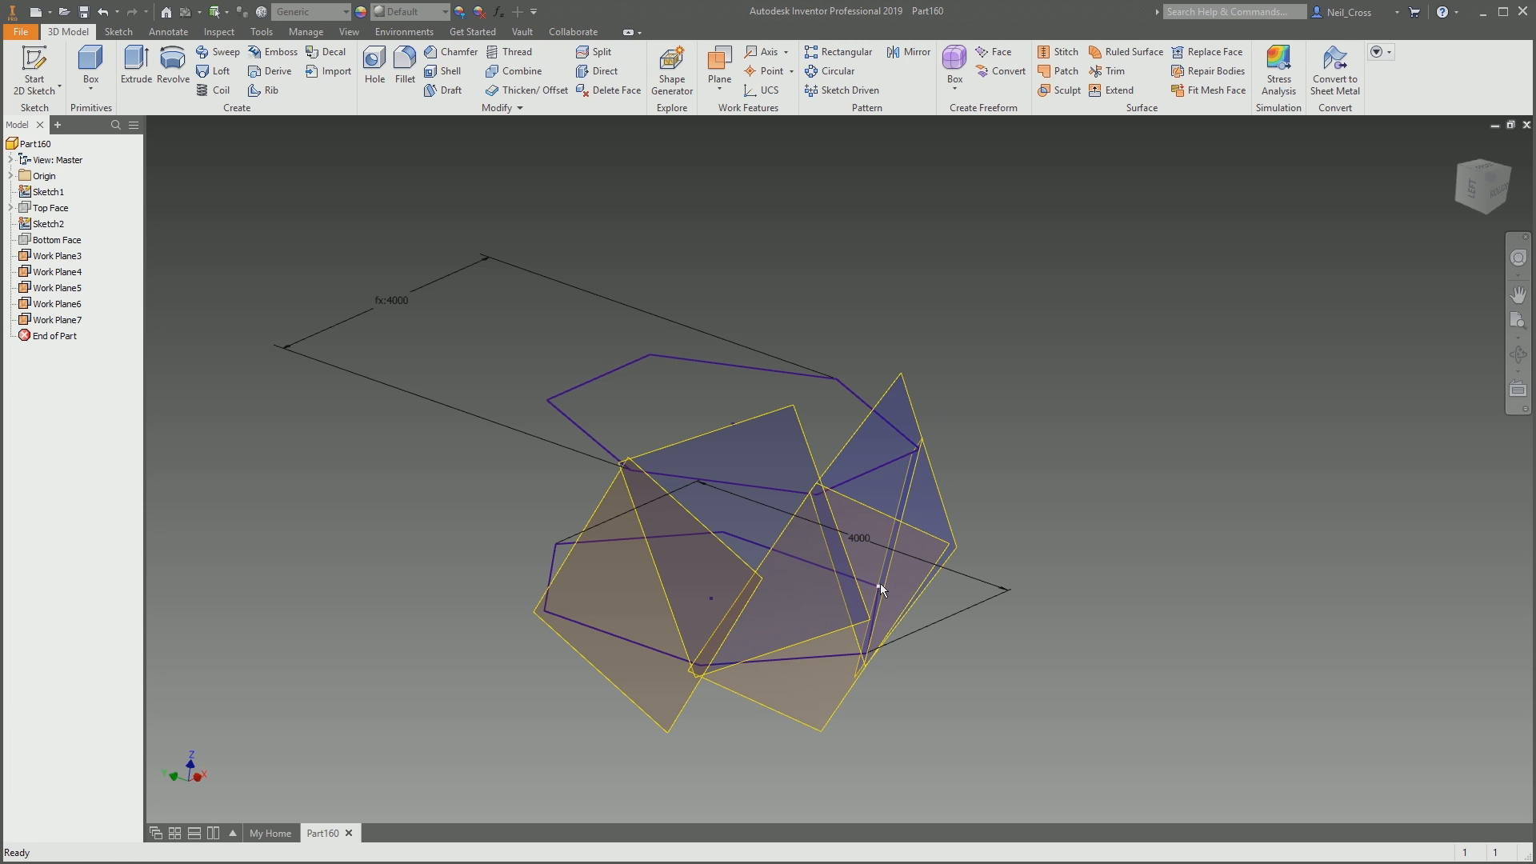
Create four alternating Three Points work planes around the uncovered side, on the next two upper edges and the next two lower edges
mouse_move(880, 586)
middle_mouse_down("shift")
mouse_move(915, 637)
mouse_move(861, 646)
middle_mouse_up("shift")
key(".")
left_click(861, 646)
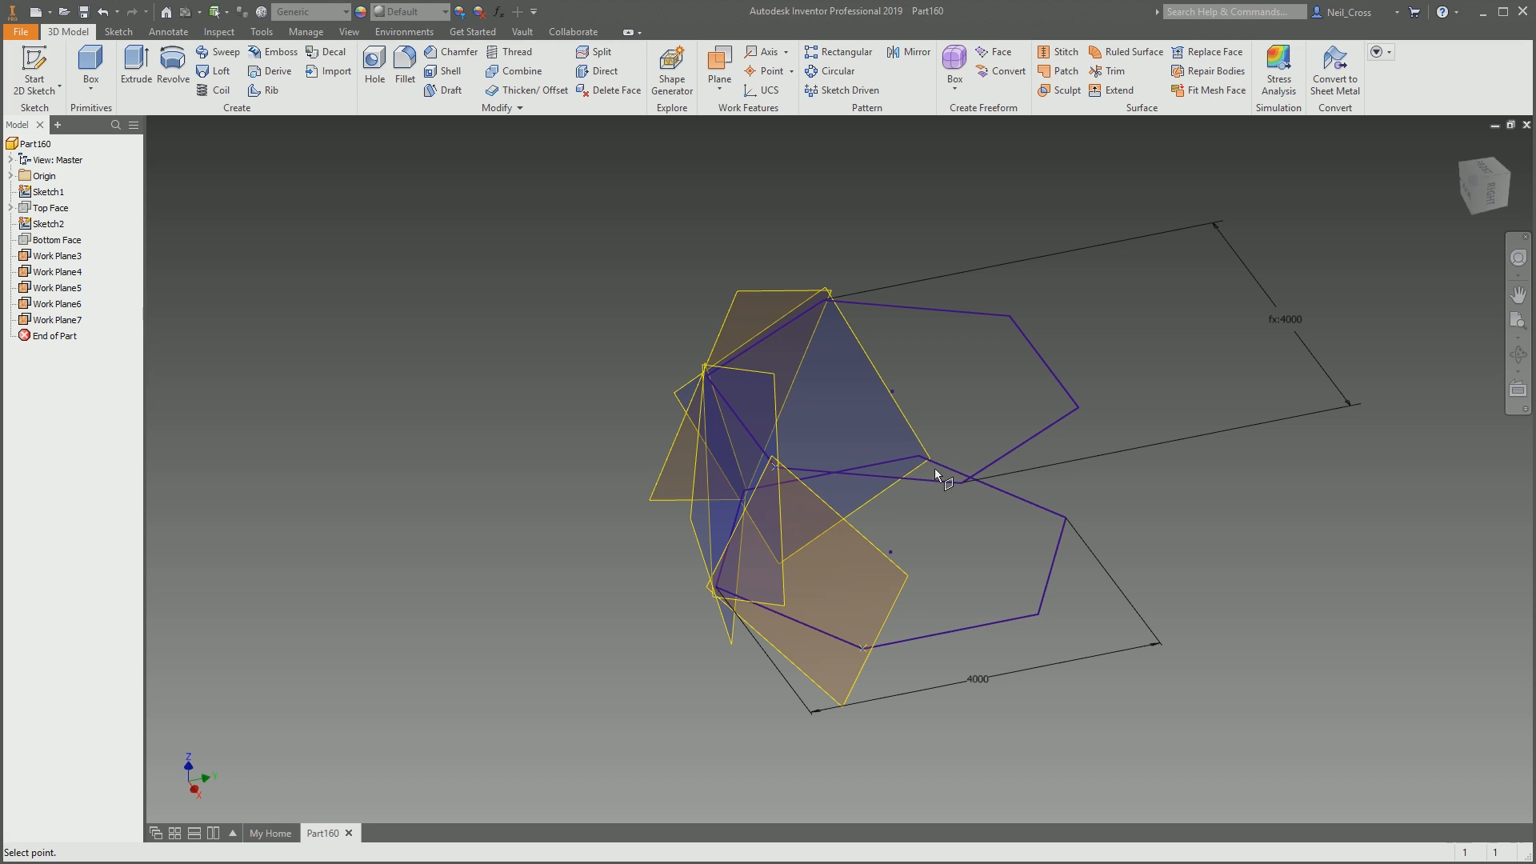
left_click(959, 483)
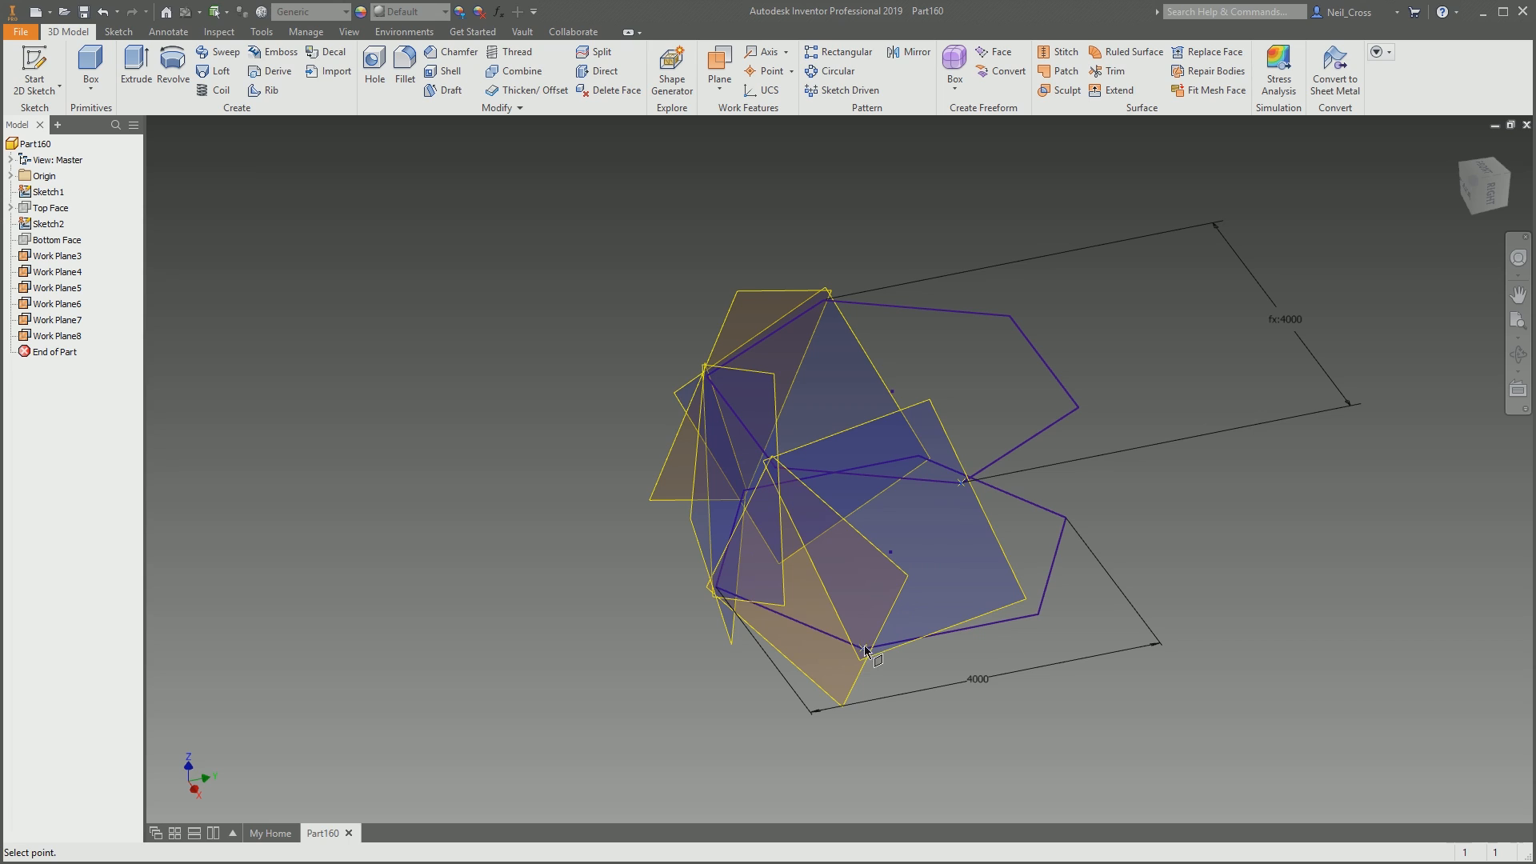
left_click(1034, 616)
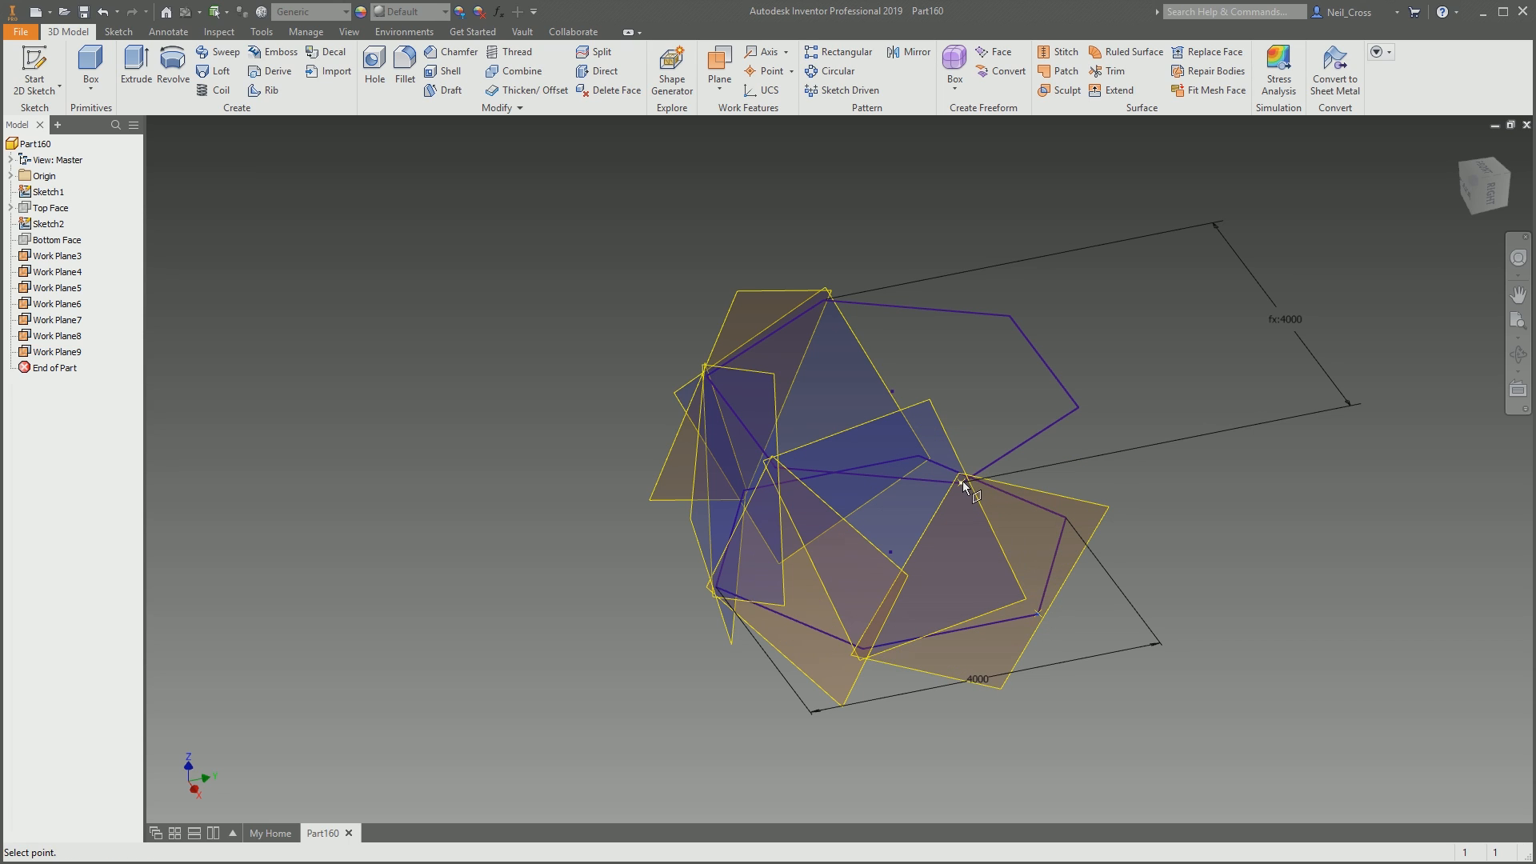
left_click(1077, 410)
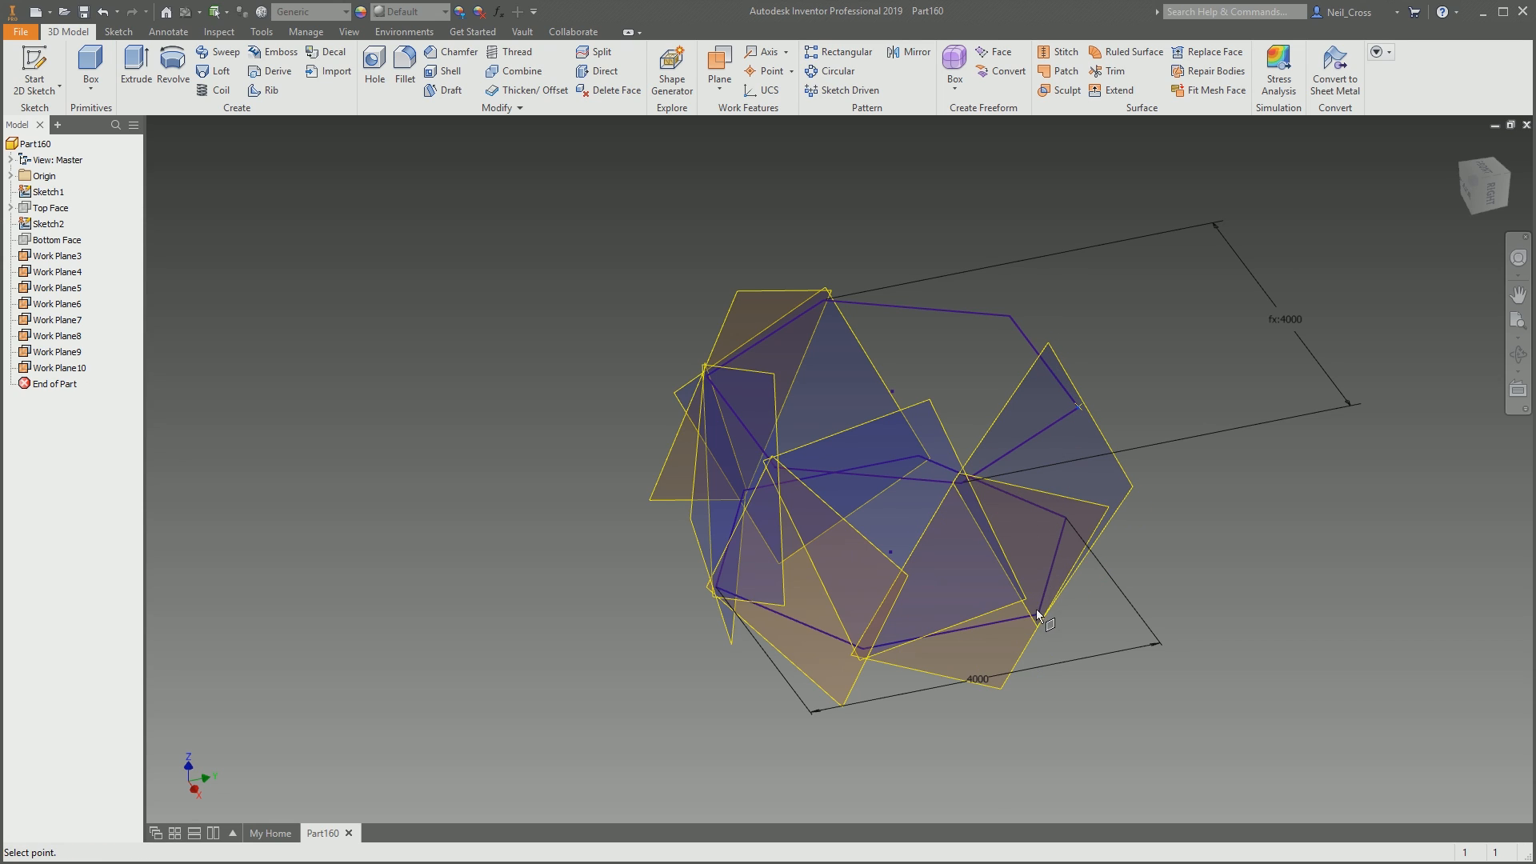
left_click(1064, 517)
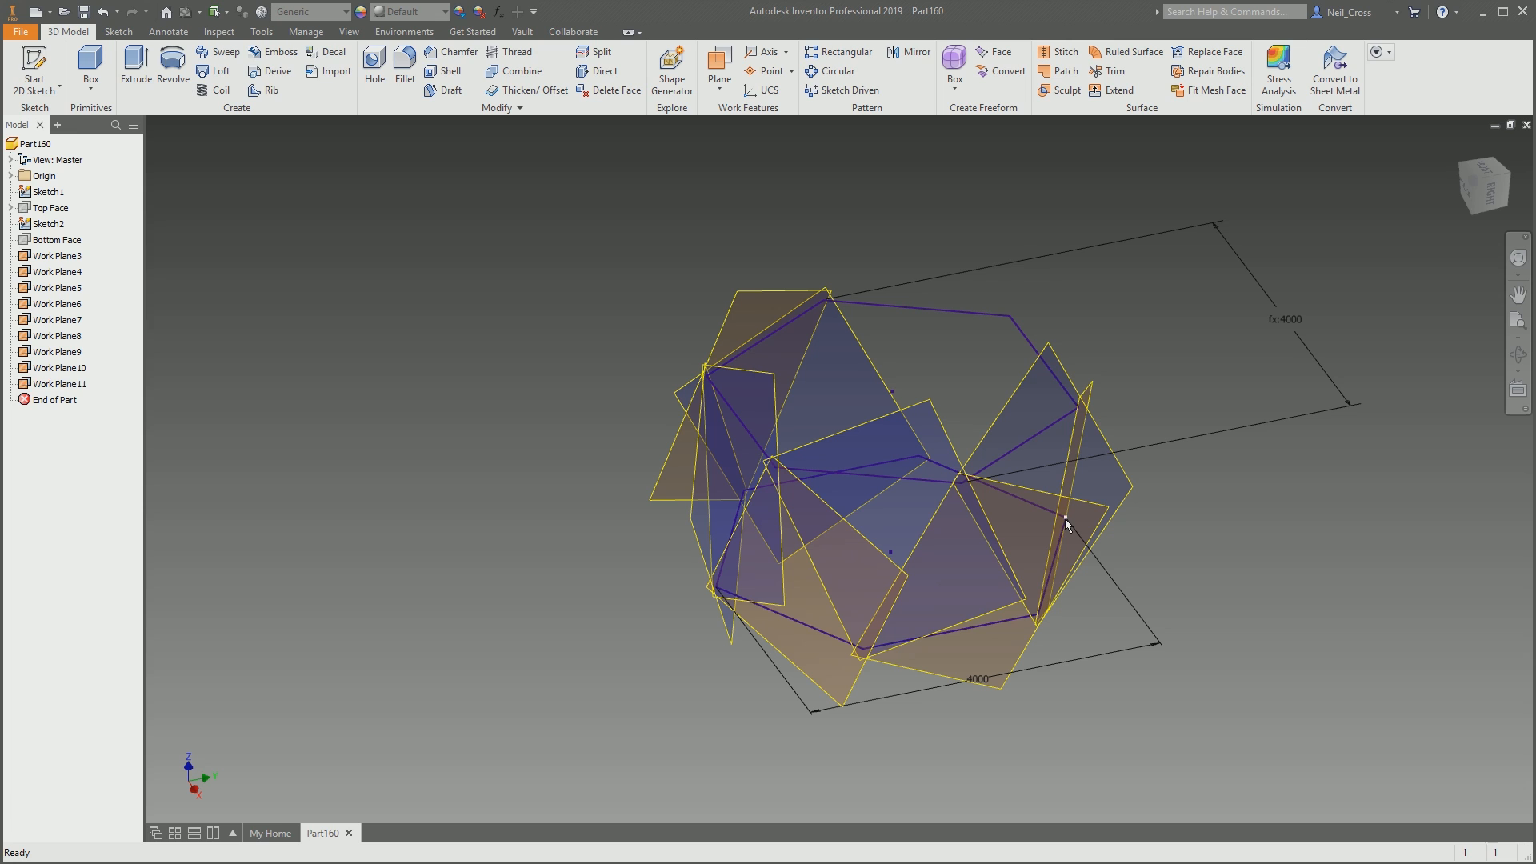
Add Three Points work planes on the next upper hexagon edge with its facing lower corner and on the last uncovered lower edge
middle_click_drag(1077, 523, 896, 687, "shift")
key("]")
left_click(896, 688)
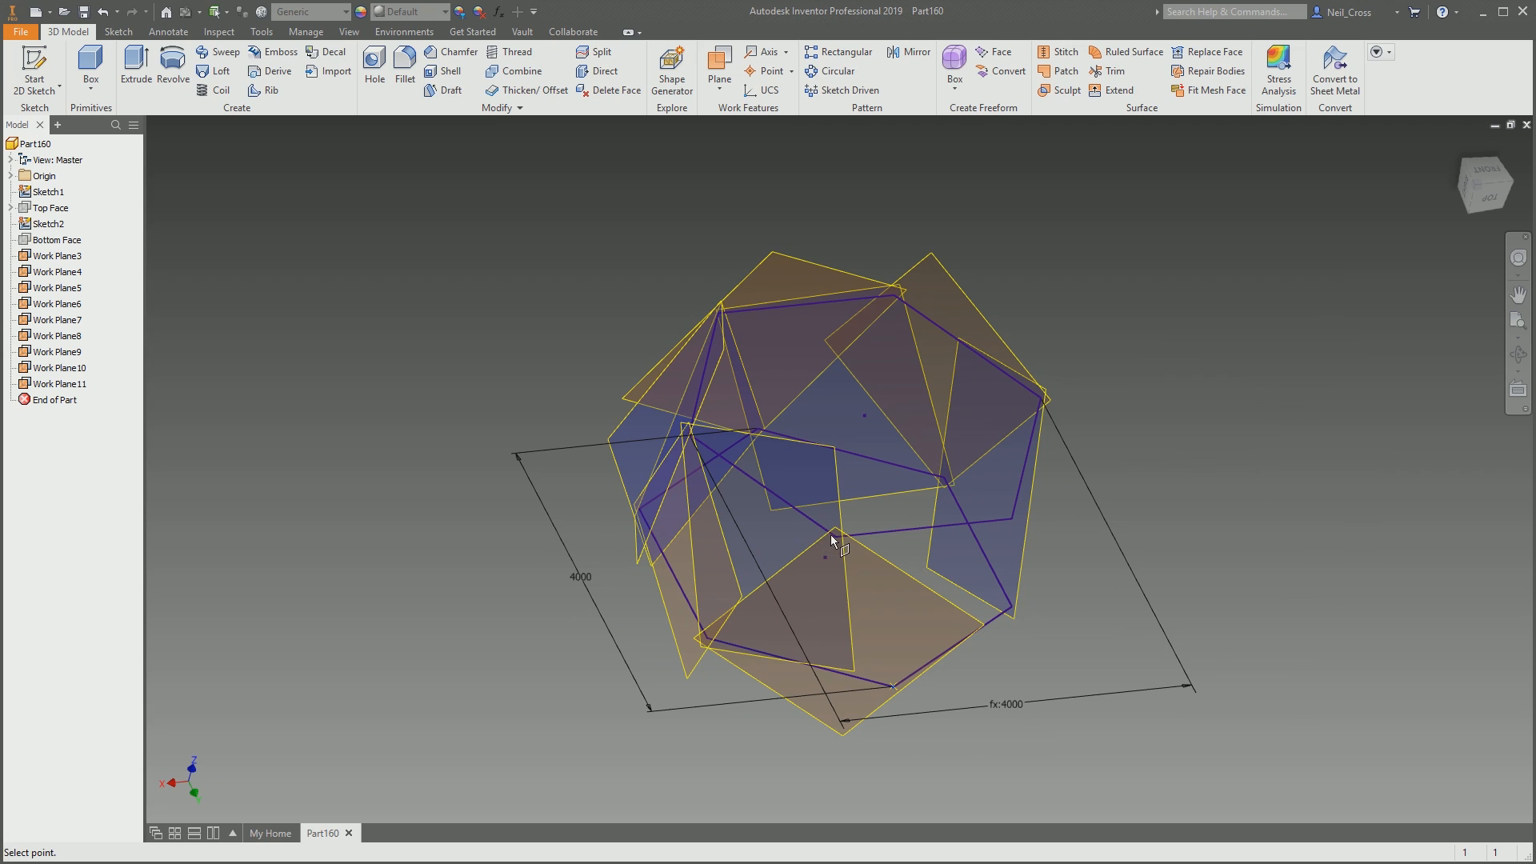
mouse_move(833, 538)
middle_mouse_down("shift")
mouse_move(851, 569)
mouse_move(835, 529)
middle_mouse_up("shift")
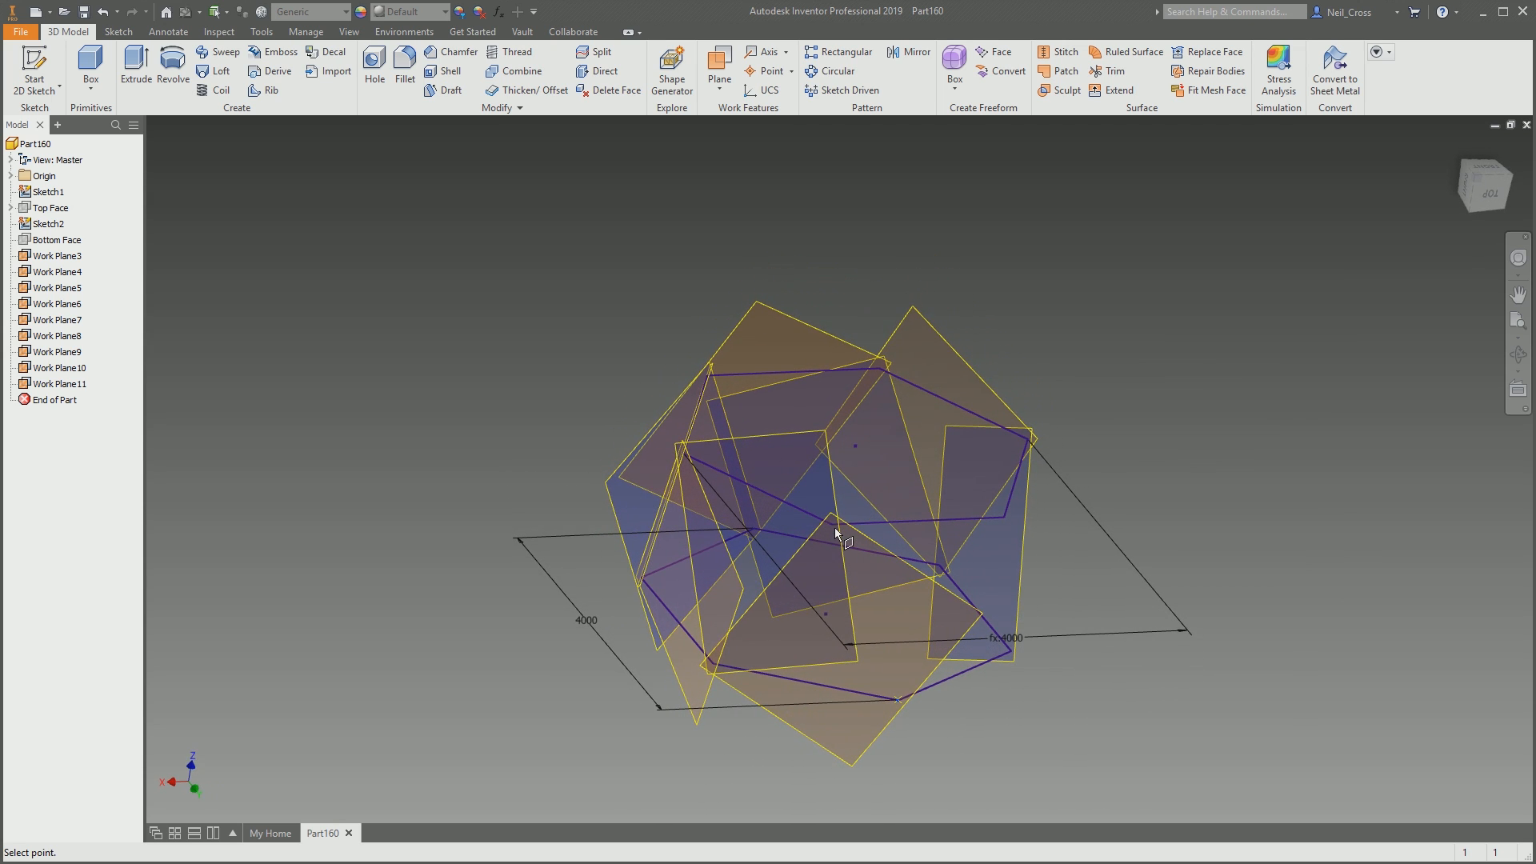
left_click(835, 530)
left_click(1010, 522)
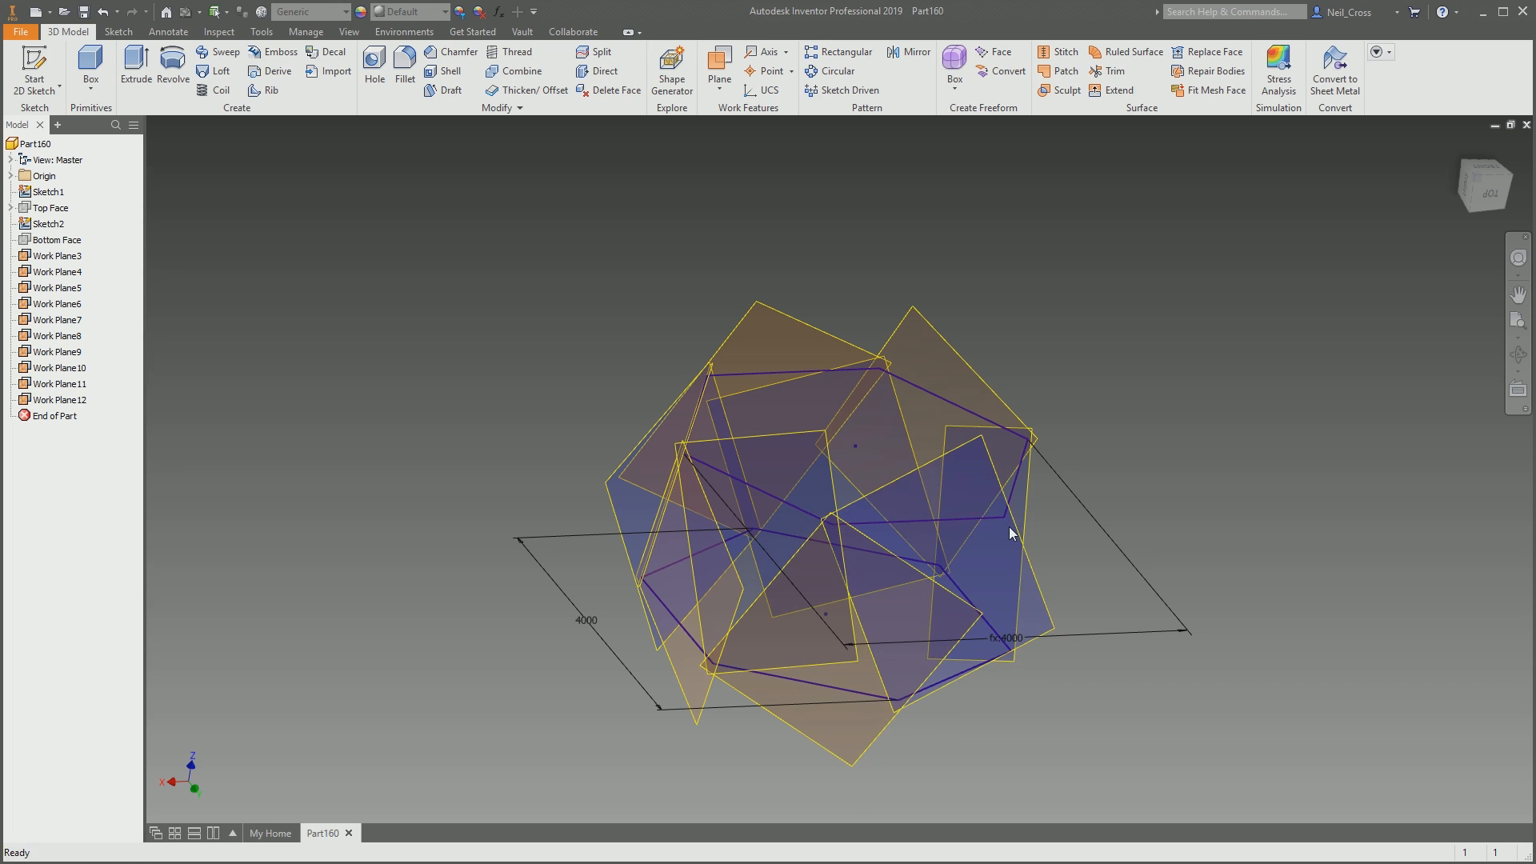
left_click(899, 699)
left_click(1010, 652)
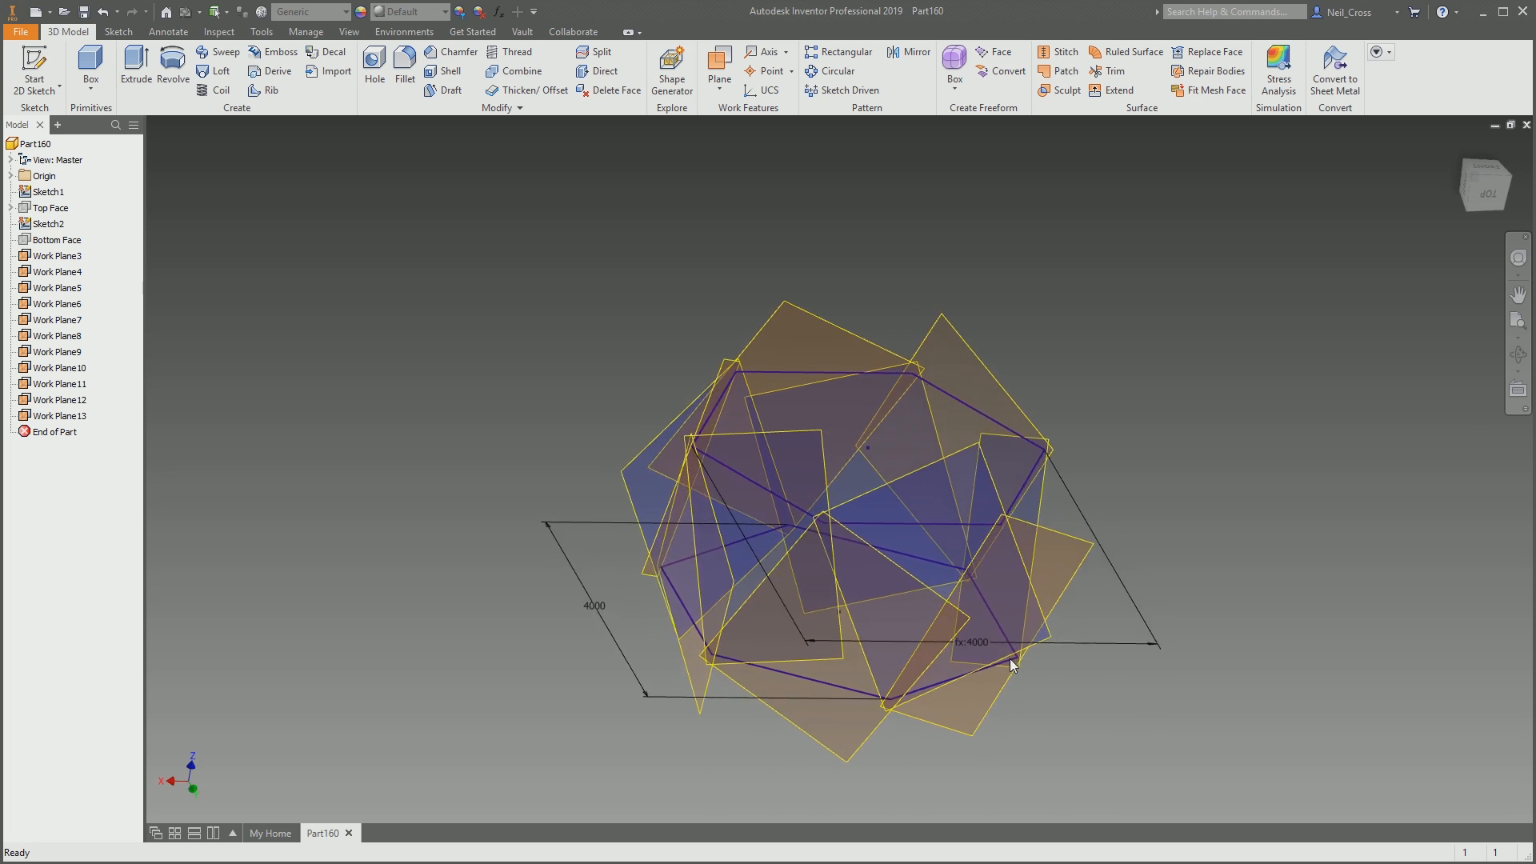
Close the ring of side planes with a Three Points work plane through the last upper hexagon edge and the lower corner facing it
key("space")
left_click(952, 725)
left_click(880, 564)
left_click(1040, 563)
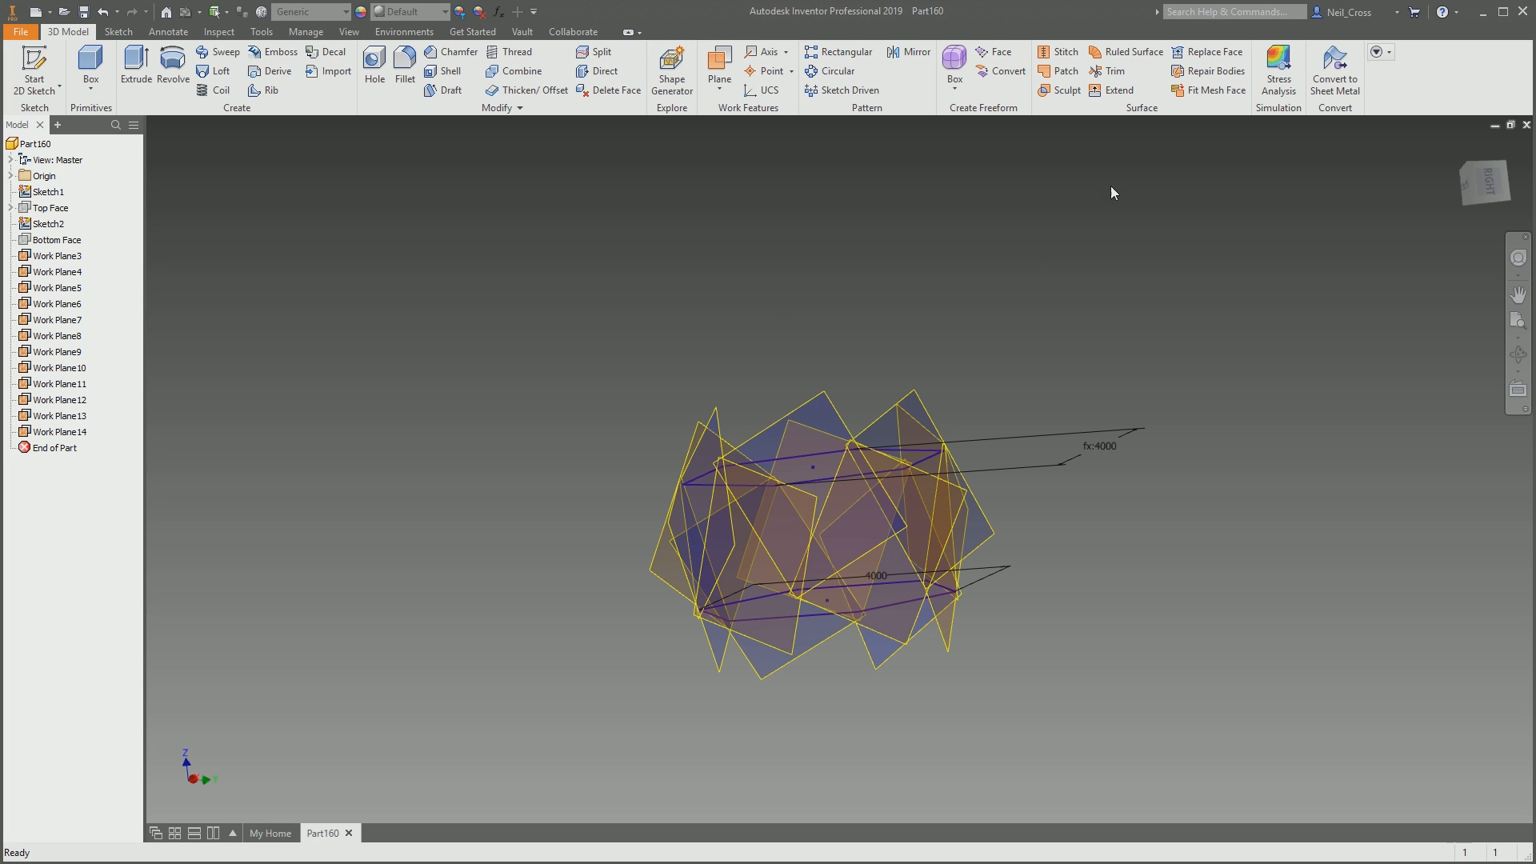
Start a new-solid Sculpt with one slanted side work plane as a boundary and set its fill direction inward
left_click(1064, 90)
mouse_move(923, 422)
middle_mouse_down("shift")
mouse_move(813, 555)
mouse_move(660, 549)
mouse_move(628, 590)
middle_mouse_up("shift")
left_click(628, 589)
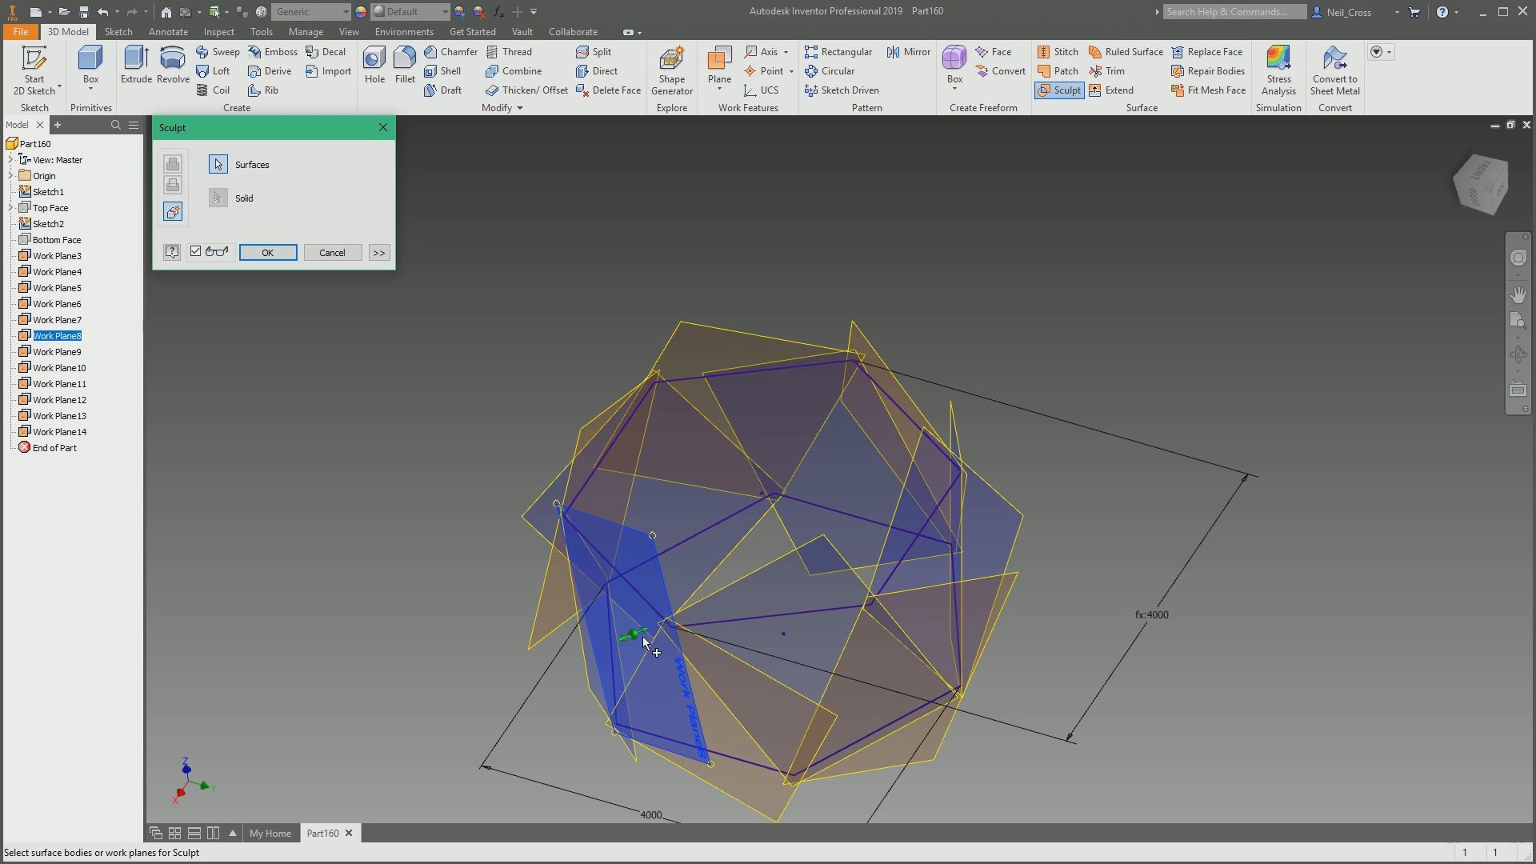
scroll(649, 636, "up", 5)
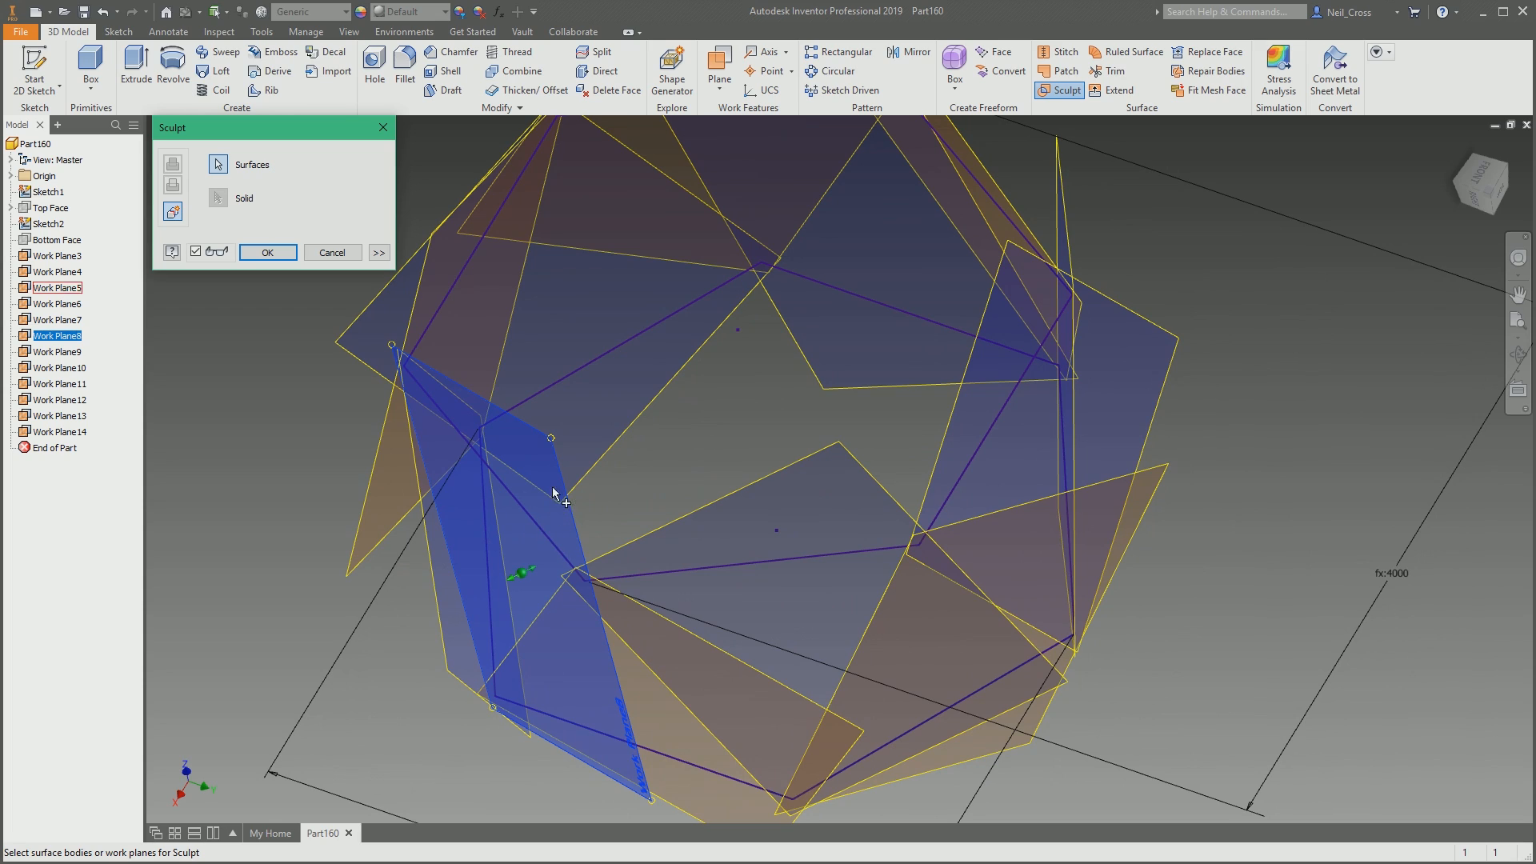
left_click(542, 558)
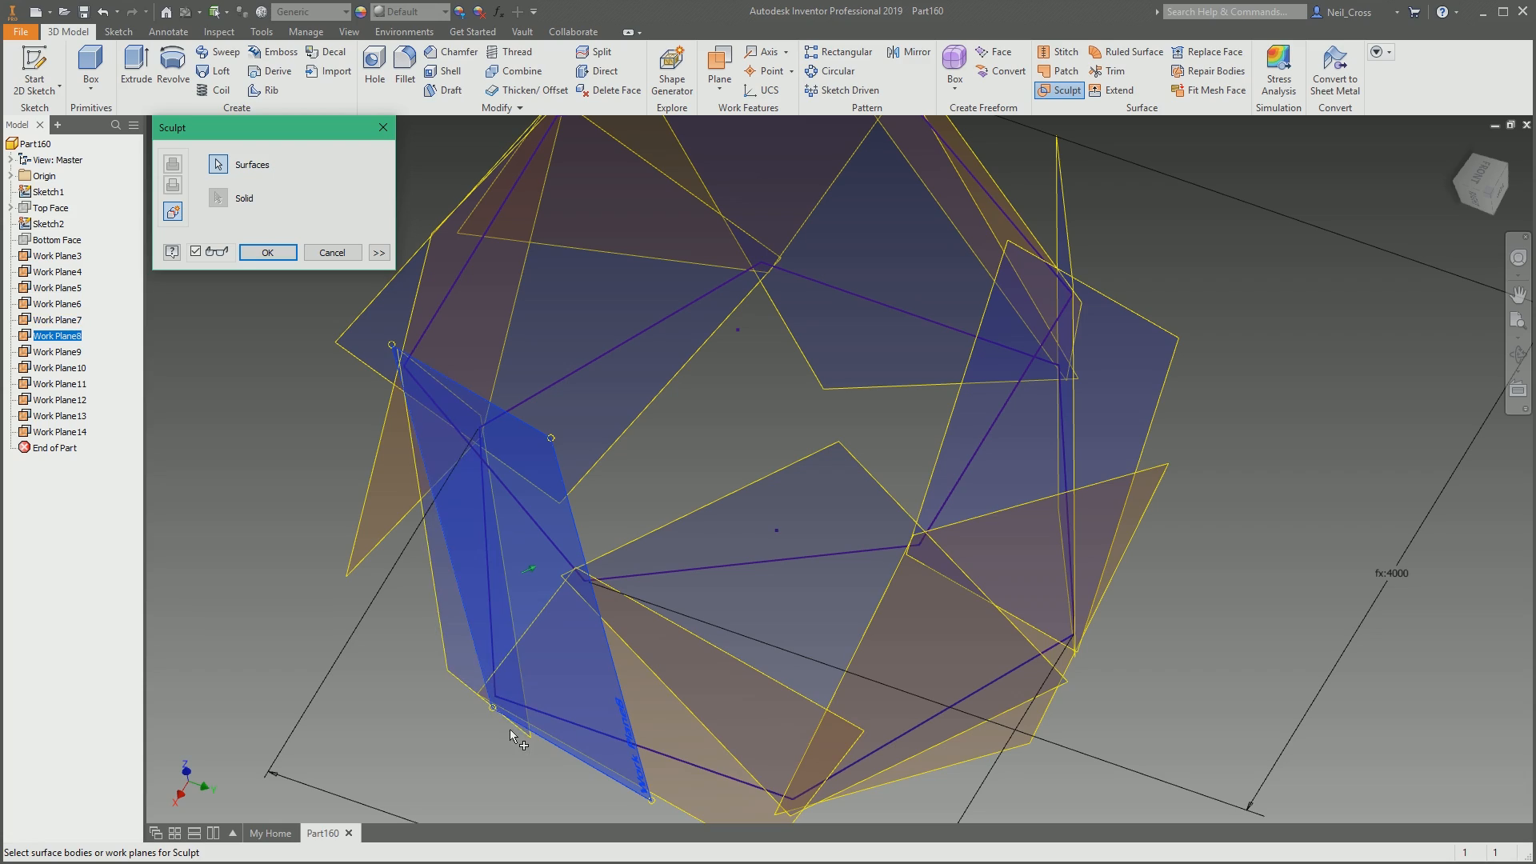
Add the next four side work planes around the hexagons to the Sculpt boundaries, with their fill directions pointing inward
middle_click_drag(457, 702, 627, 561, "shift")
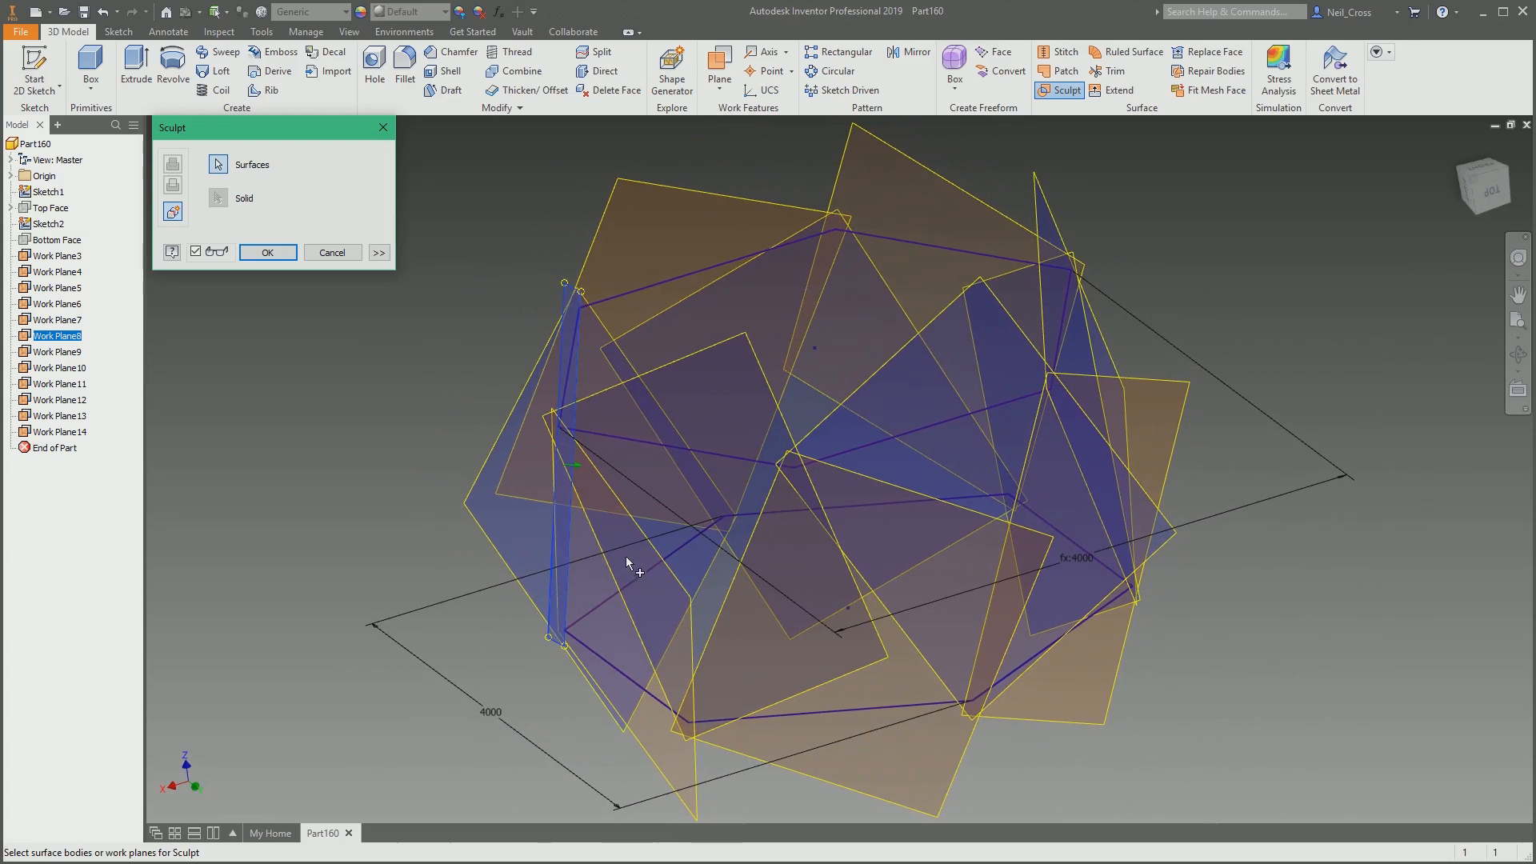
left_click(631, 515)
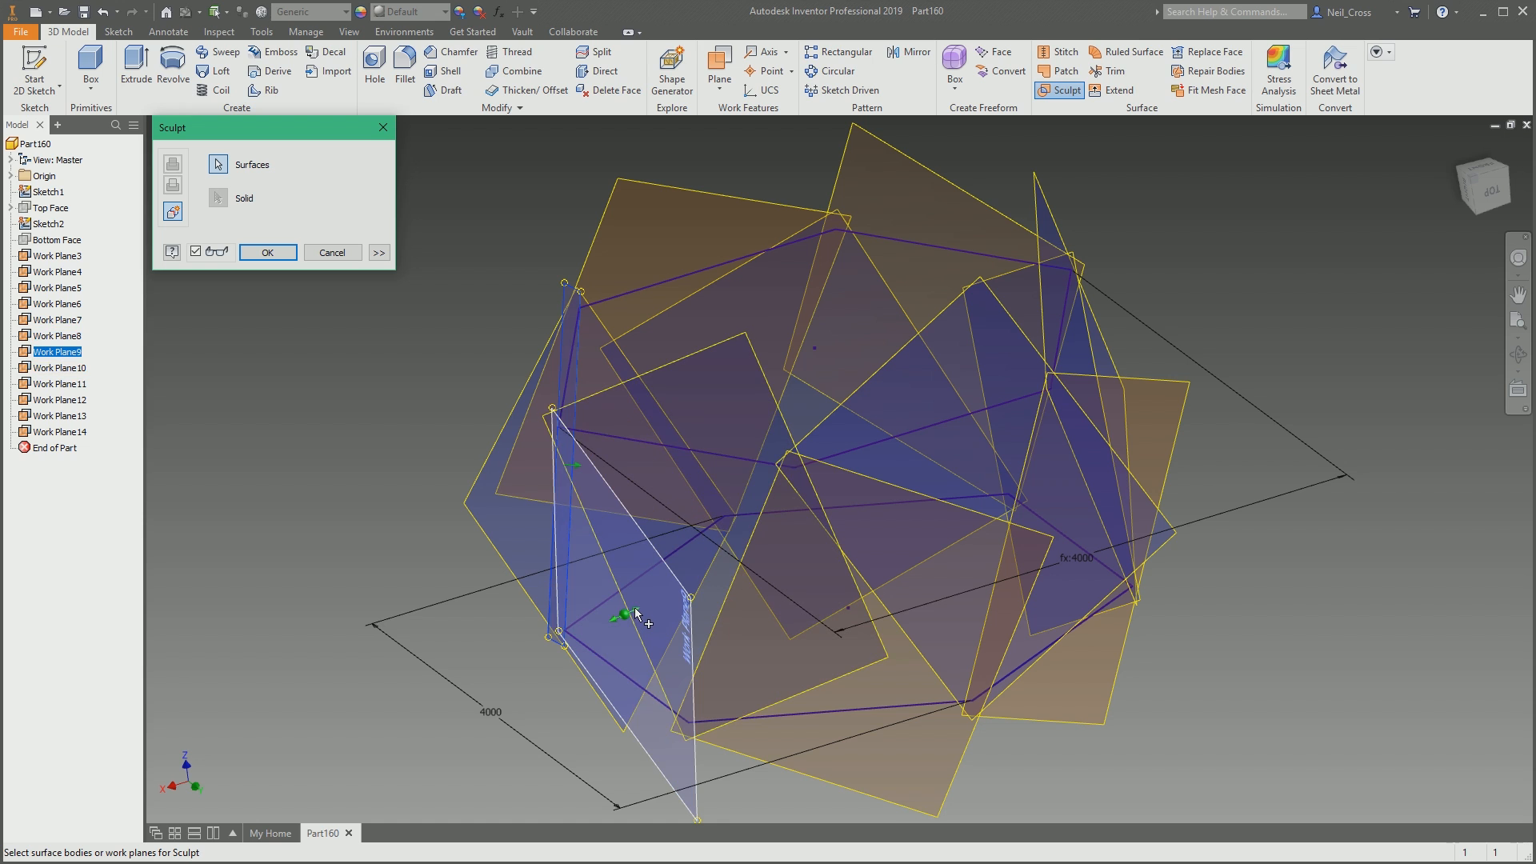
mouse_move(600, 439)
middle_mouse_down("shift")
mouse_move(651, 473)
mouse_move(668, 404)
middle_mouse_up("shift")
left_click(684, 377)
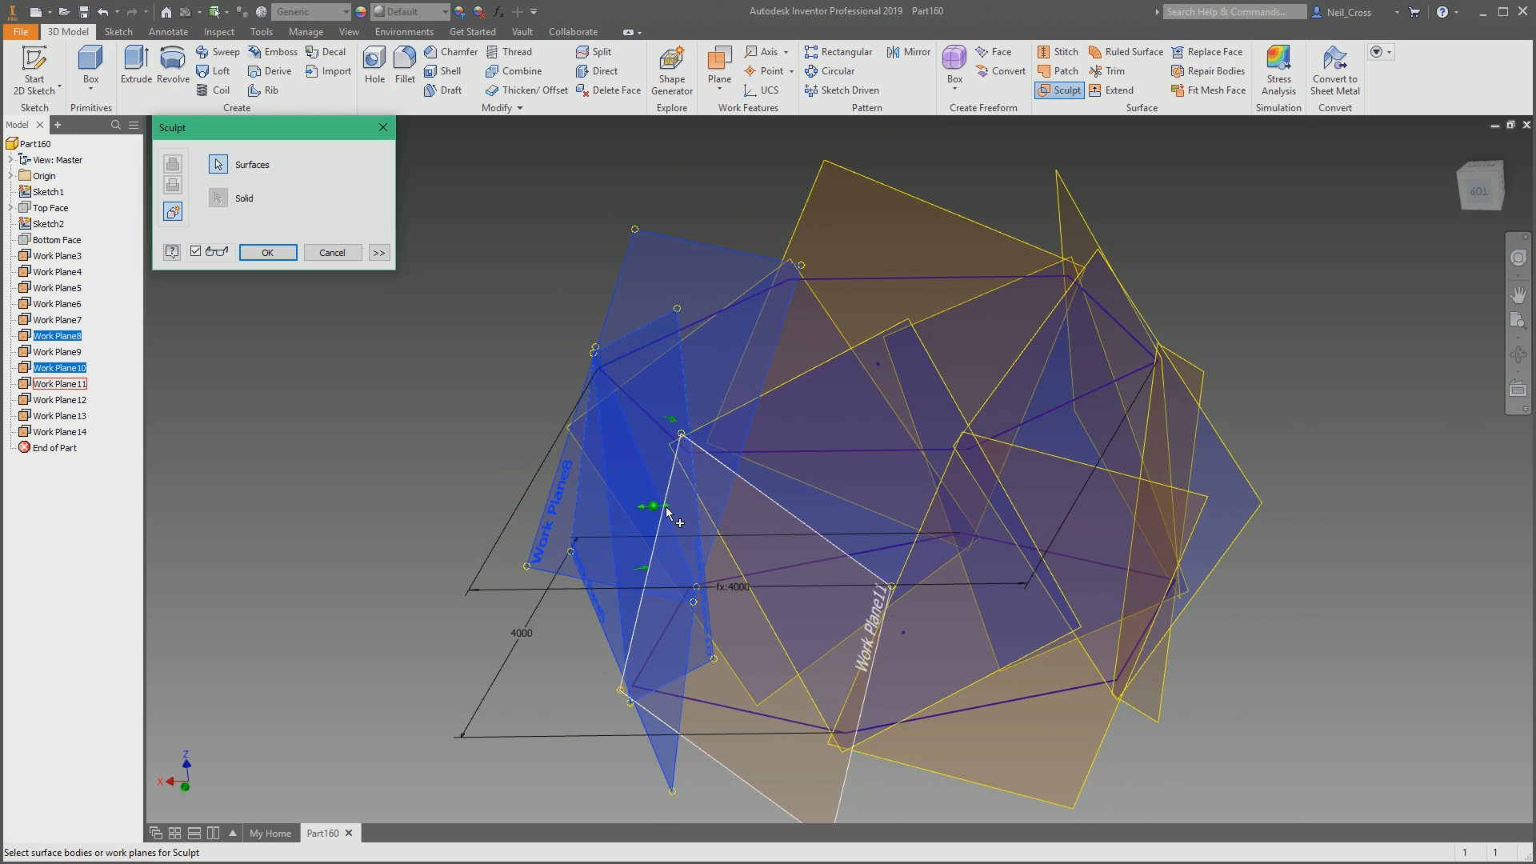
mouse_move(668, 506)
middle_mouse_down("shift")
mouse_move(640, 525)
mouse_move(664, 608)
mouse_move(626, 601)
mouse_move(626, 554)
mouse_move(674, 492)
middle_mouse_up("shift")
left_click(673, 490)
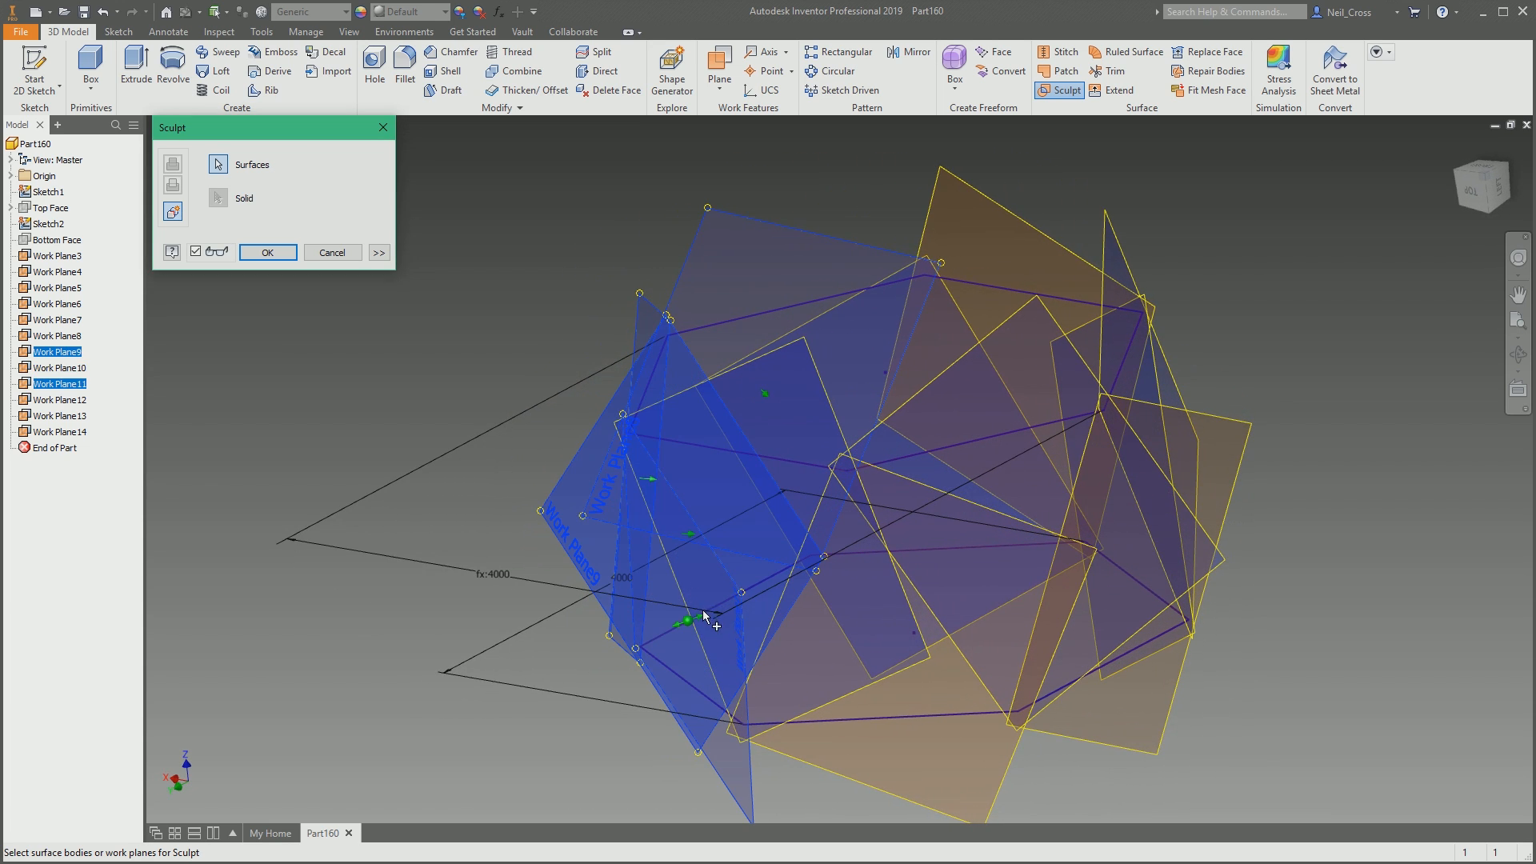
mouse_move(814, 420)
middle_mouse_down("shift")
mouse_move(838, 432)
mouse_move(768, 446)
mouse_move(778, 432)
middle_mouse_up("shift")
left_click(748, 558)
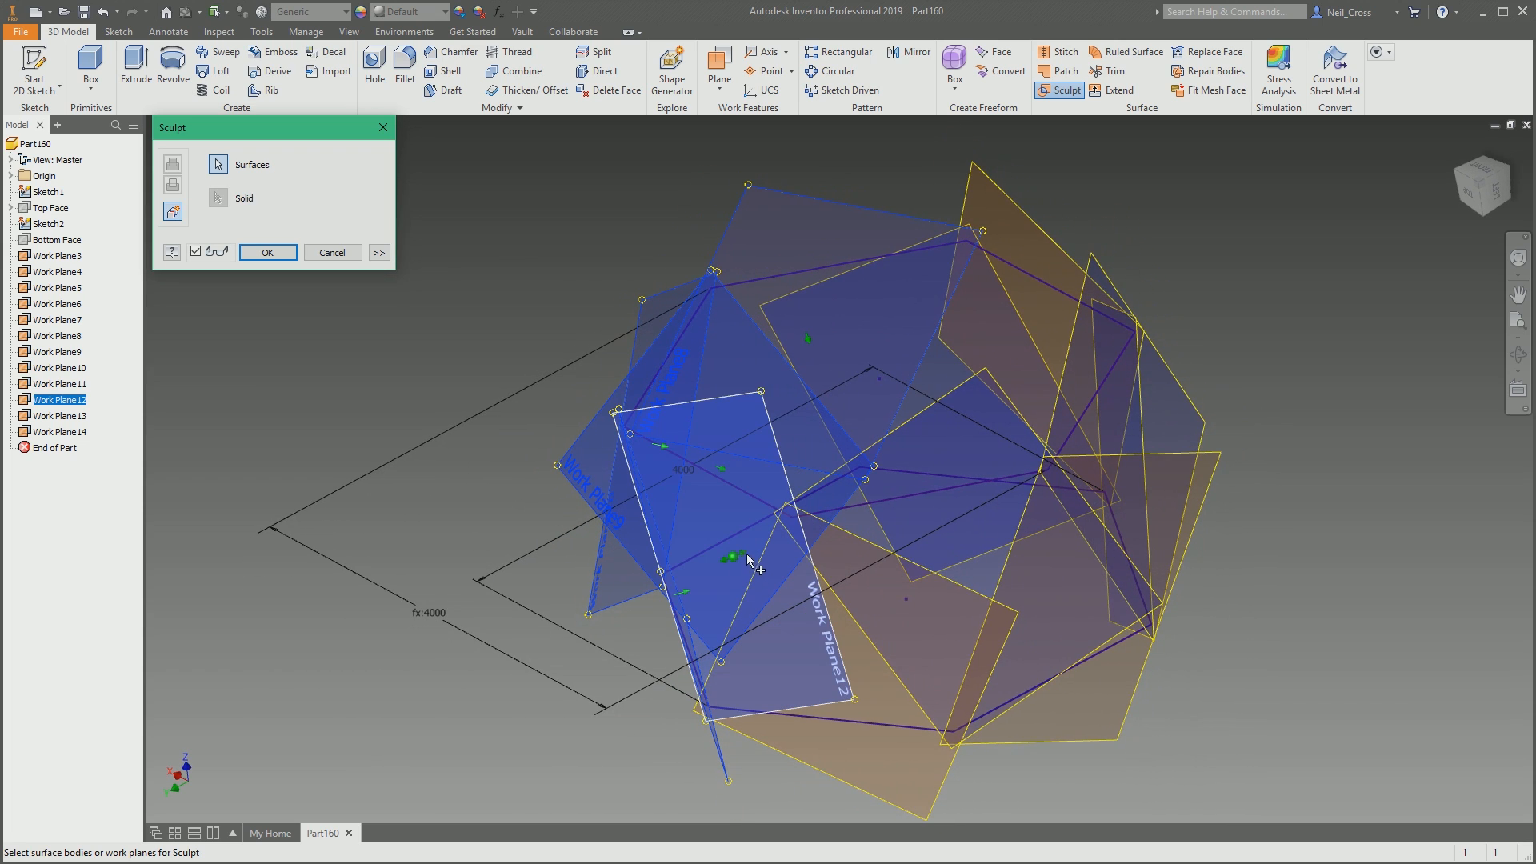
Include the following three side work planes in the Sculpt, up to the first side plane created, and direct their fill inward
mouse_move(832, 537)
middle_mouse_down("shift")
mouse_move(849, 531)
mouse_move(765, 581)
mouse_move(745, 620)
middle_mouse_up("shift")
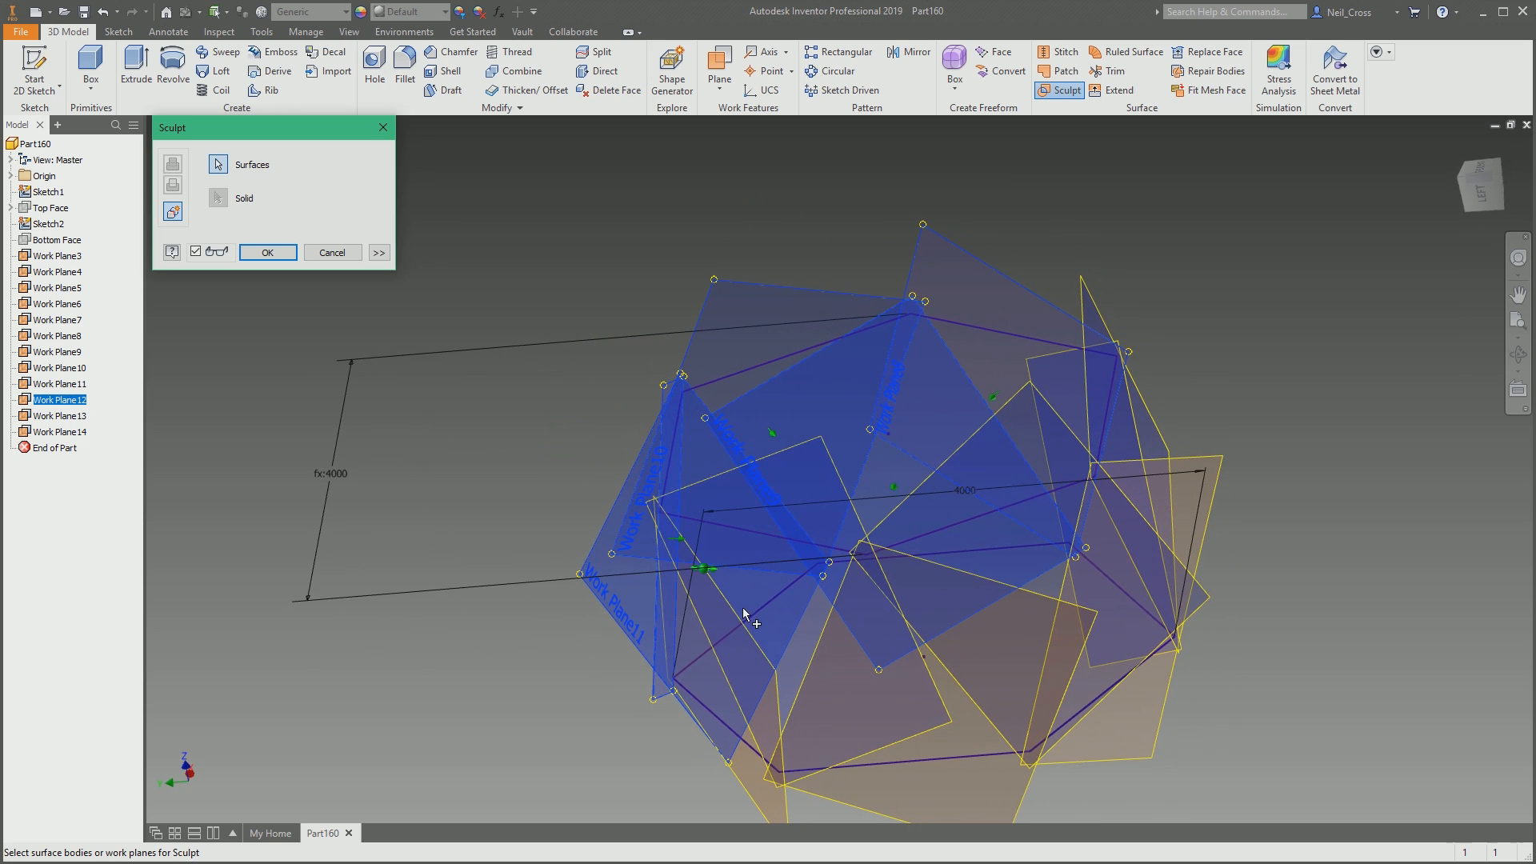
left_click(737, 620)
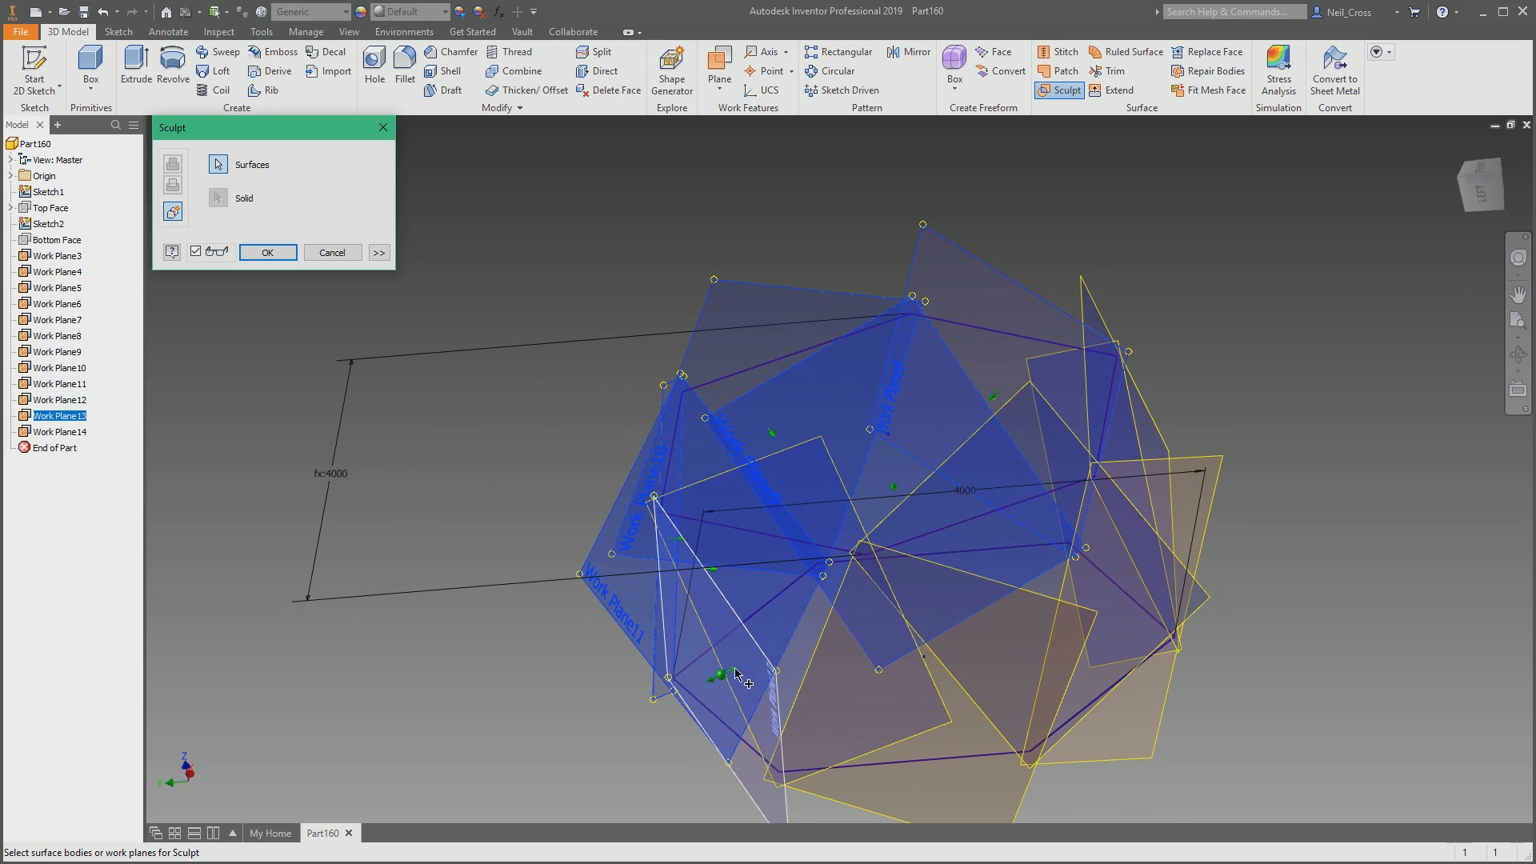
mouse_move(795, 676)
middle_mouse_down("shift")
mouse_move(825, 515)
mouse_move(771, 514)
mouse_move(785, 490)
middle_mouse_up("shift")
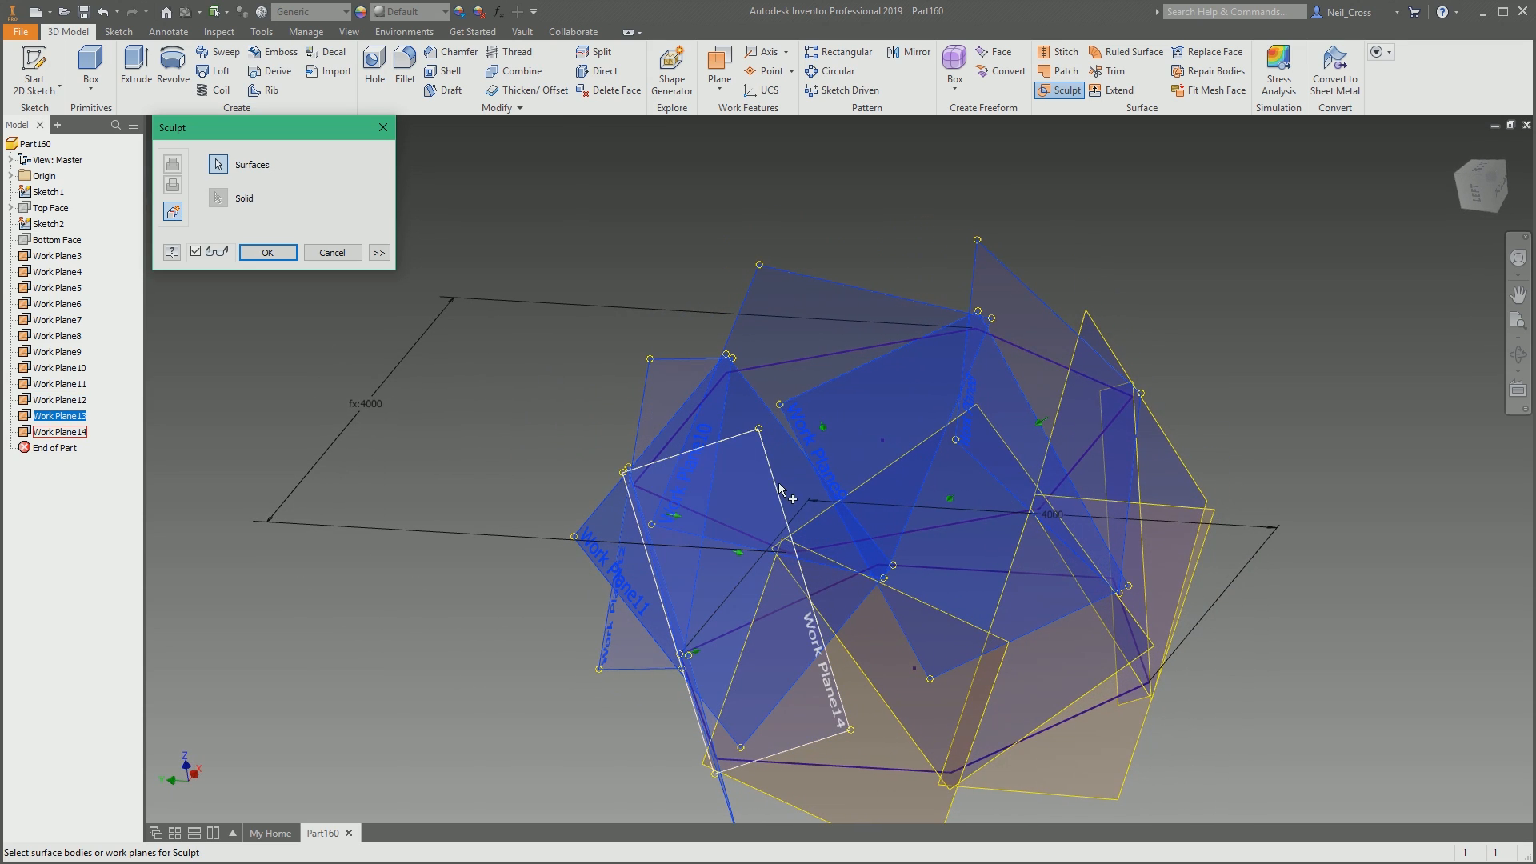
left_click(779, 491)
left_click(755, 610, "ctrl")
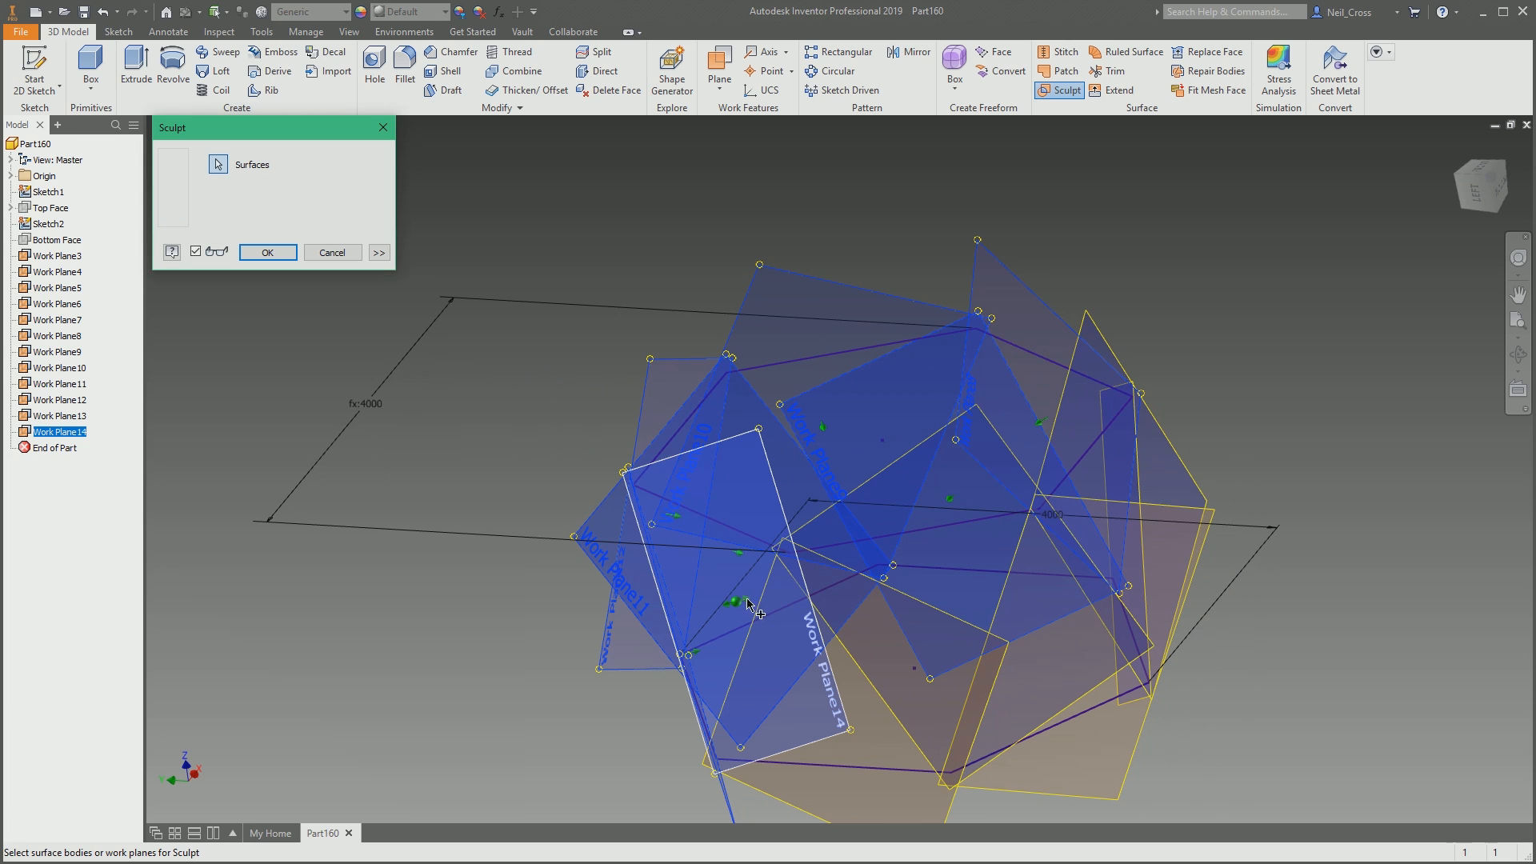
mouse_move(845, 616)
middle_mouse_down("shift")
mouse_move(875, 614)
mouse_move(672, 576)
middle_mouse_up("shift")
left_click(681, 587)
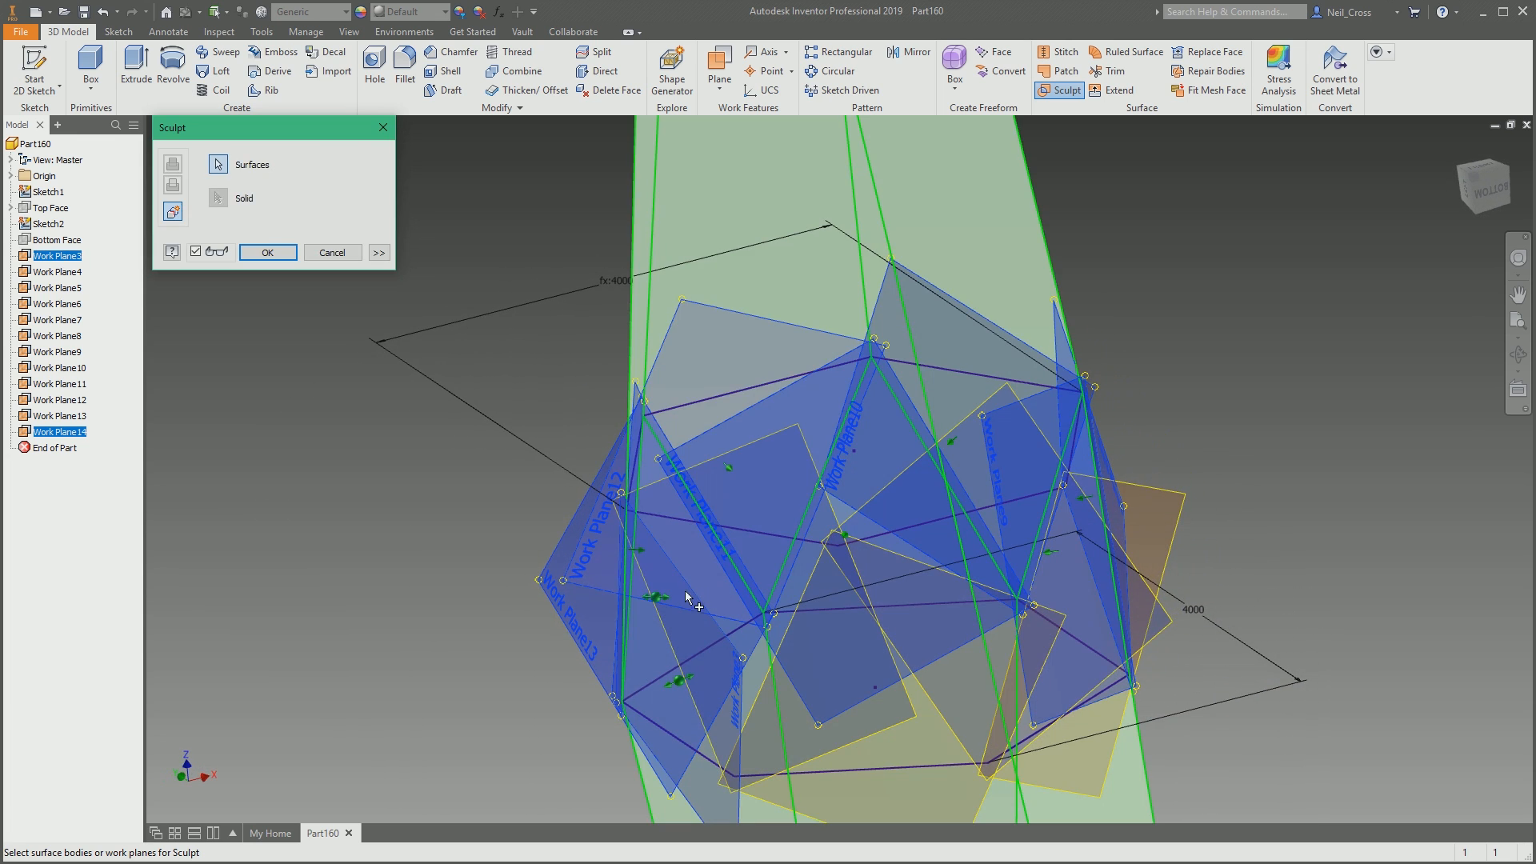
left_click(690, 673, "ctrl")
Complete the ring of Sculpt boundaries by selecting the remaining four side work planes and orienting their fill toward the interior
mouse_move(752, 512)
middle_mouse_down("shift")
mouse_move(766, 487)
mouse_move(703, 518)
mouse_move(679, 449)
middle_mouse_up("shift")
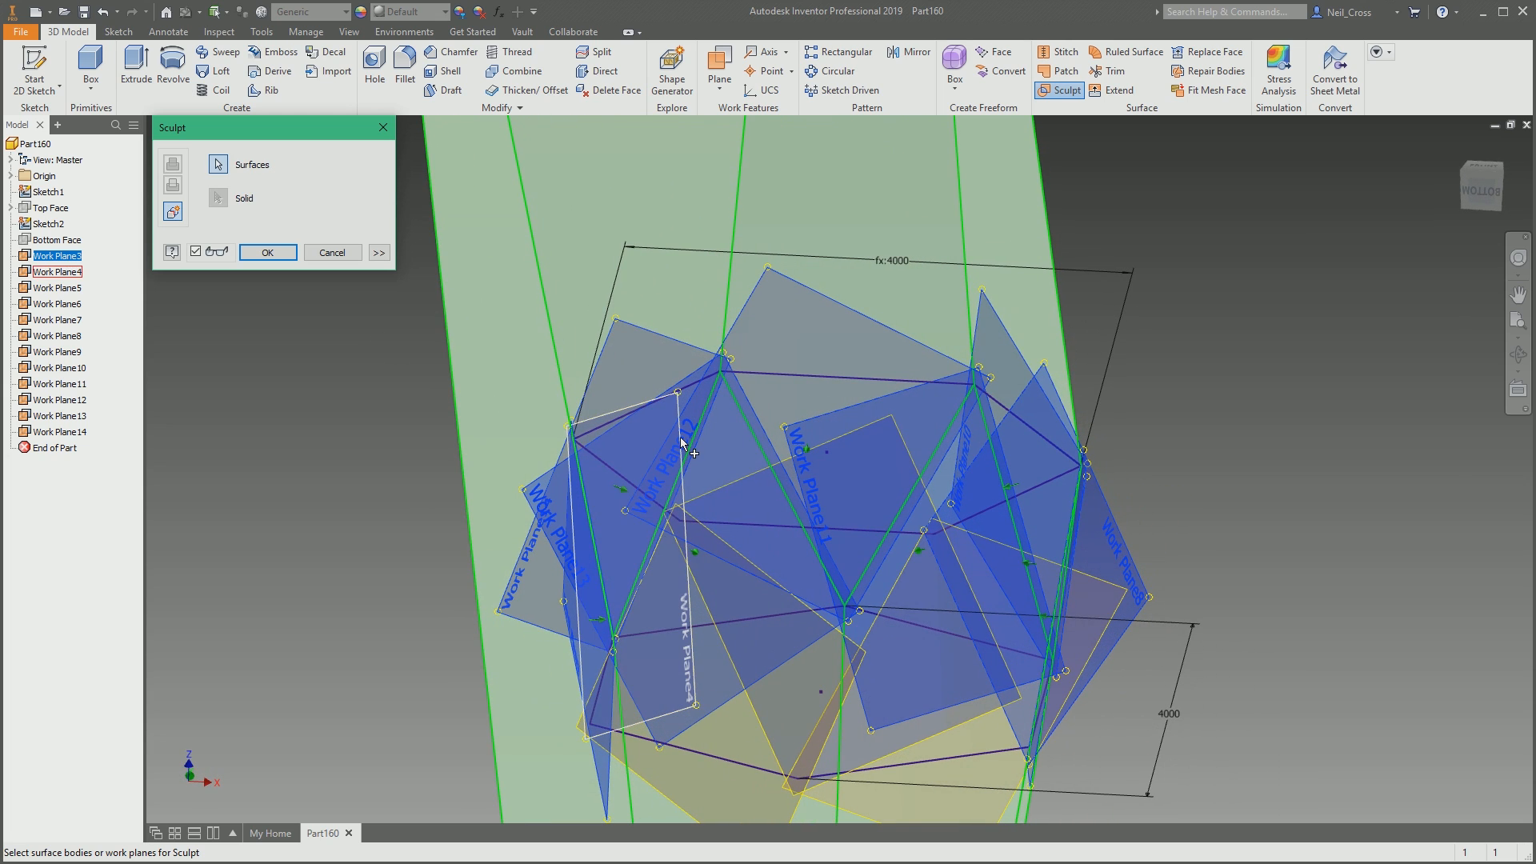
left_click(680, 438)
mouse_move(644, 571)
middle_mouse_down("shift")
mouse_move(631, 612)
mouse_move(747, 523)
mouse_move(608, 554)
middle_mouse_up("shift")
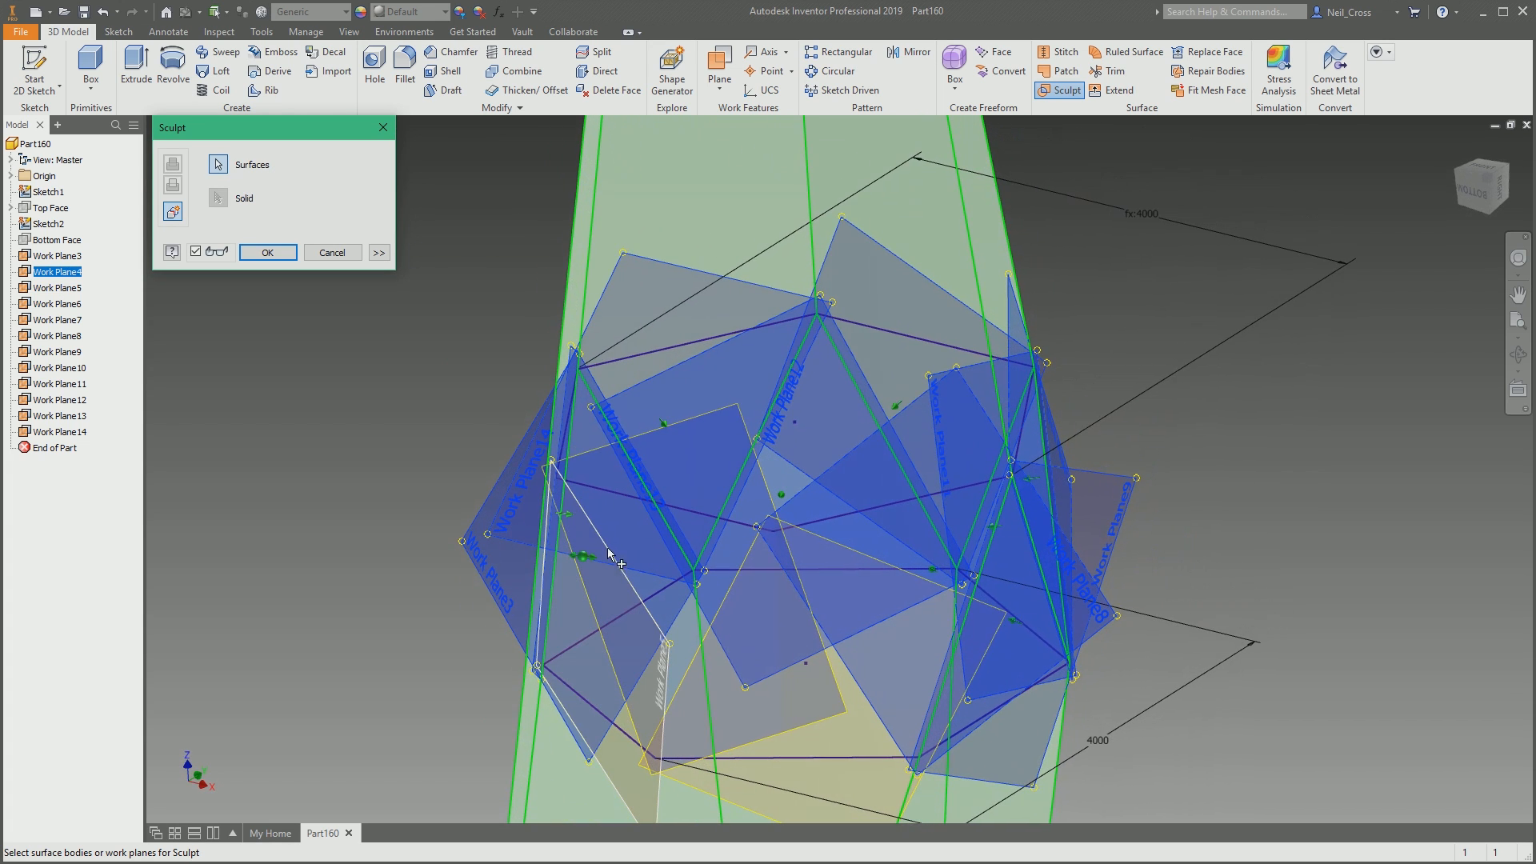
left_click(610, 553)
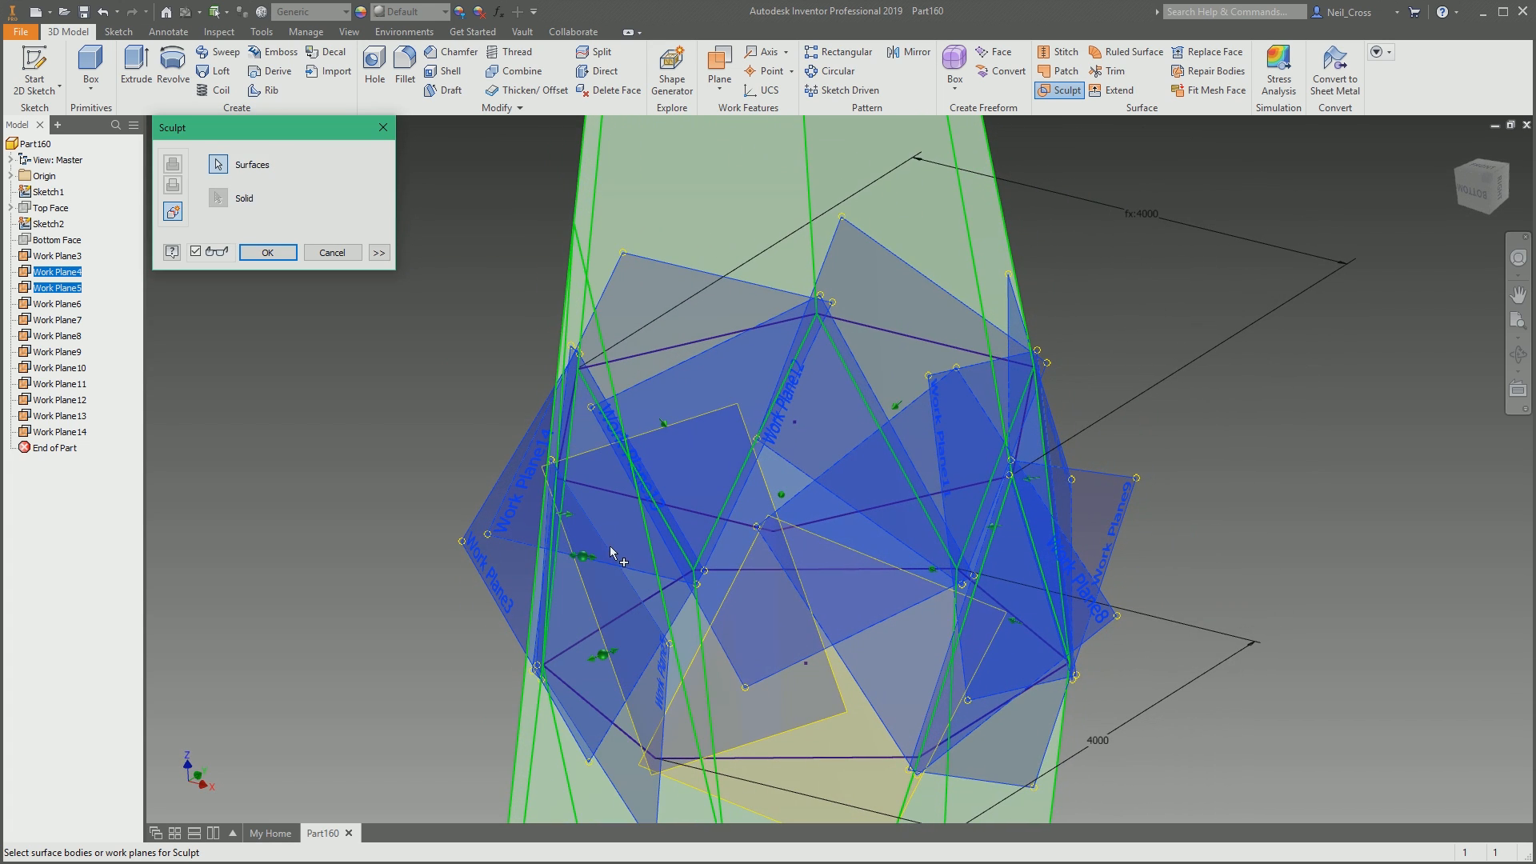
left_click(613, 651)
mouse_move(733, 539)
middle_mouse_down("shift")
mouse_move(684, 480)
mouse_move(644, 524)
mouse_move(632, 444)
middle_mouse_up("shift")
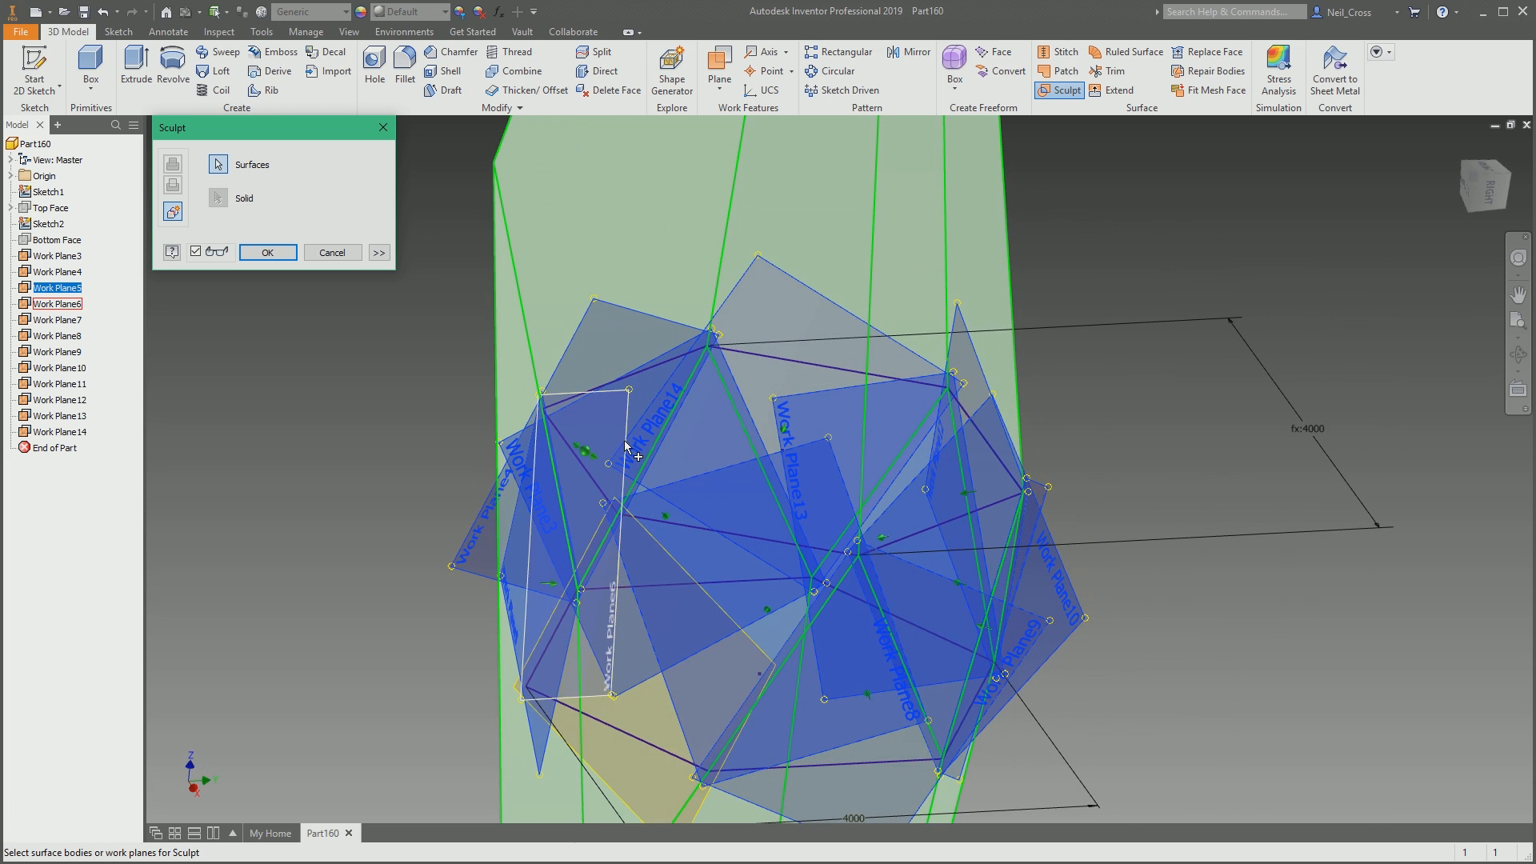
left_click(625, 447)
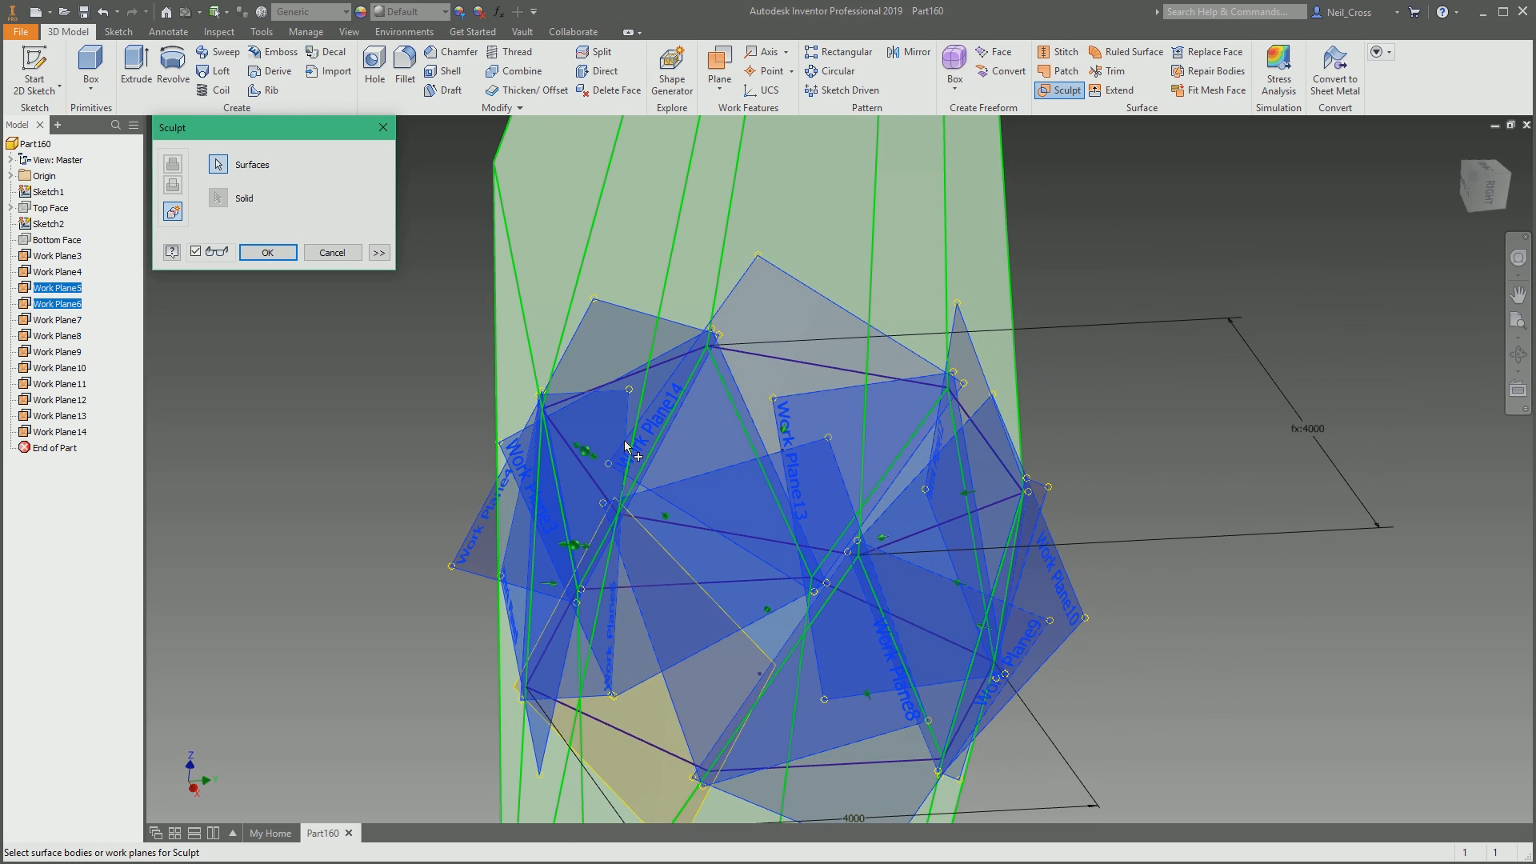
mouse_move(586, 547)
middle_mouse_down("shift")
mouse_move(585, 564)
mouse_move(571, 557)
middle_mouse_up("shift")
mouse_move(787, 565)
middle_mouse_down("shift")
mouse_move(590, 564)
mouse_move(603, 544)
middle_mouse_up("shift")
left_click(605, 536)
mouse_move(598, 632)
middle_mouse_down("shift")
mouse_move(622, 632)
mouse_move(621, 592)
mouse_move(635, 597)
mouse_move(586, 588)
mouse_move(608, 570)
mouse_move(799, 549)
mouse_move(741, 523)
mouse_move(648, 415)
mouse_move(586, 379)
mouse_move(707, 416)
mouse_move(566, 428)
mouse_move(609, 438)
mouse_move(900, 421)
mouse_move(1037, 445)
mouse_move(1096, 477)
mouse_move(1097, 535)
mouse_move(1187, 579)
middle_mouse_up("shift")
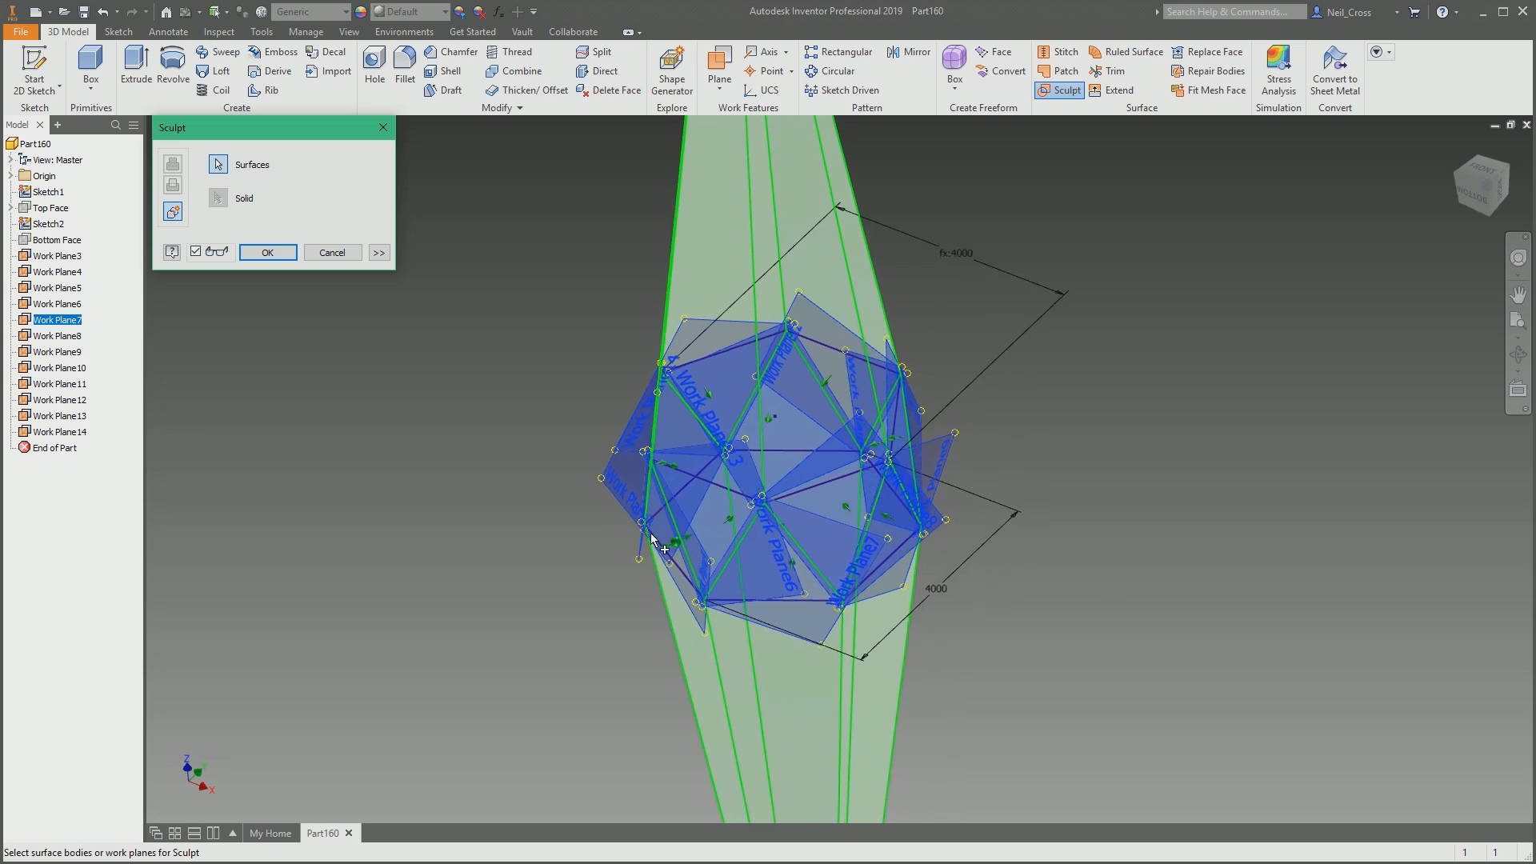
Add the Top Face and Bottom Face planes to the Sculpt boundaries with fill directed inward, and create the solid
left_click(64, 208)
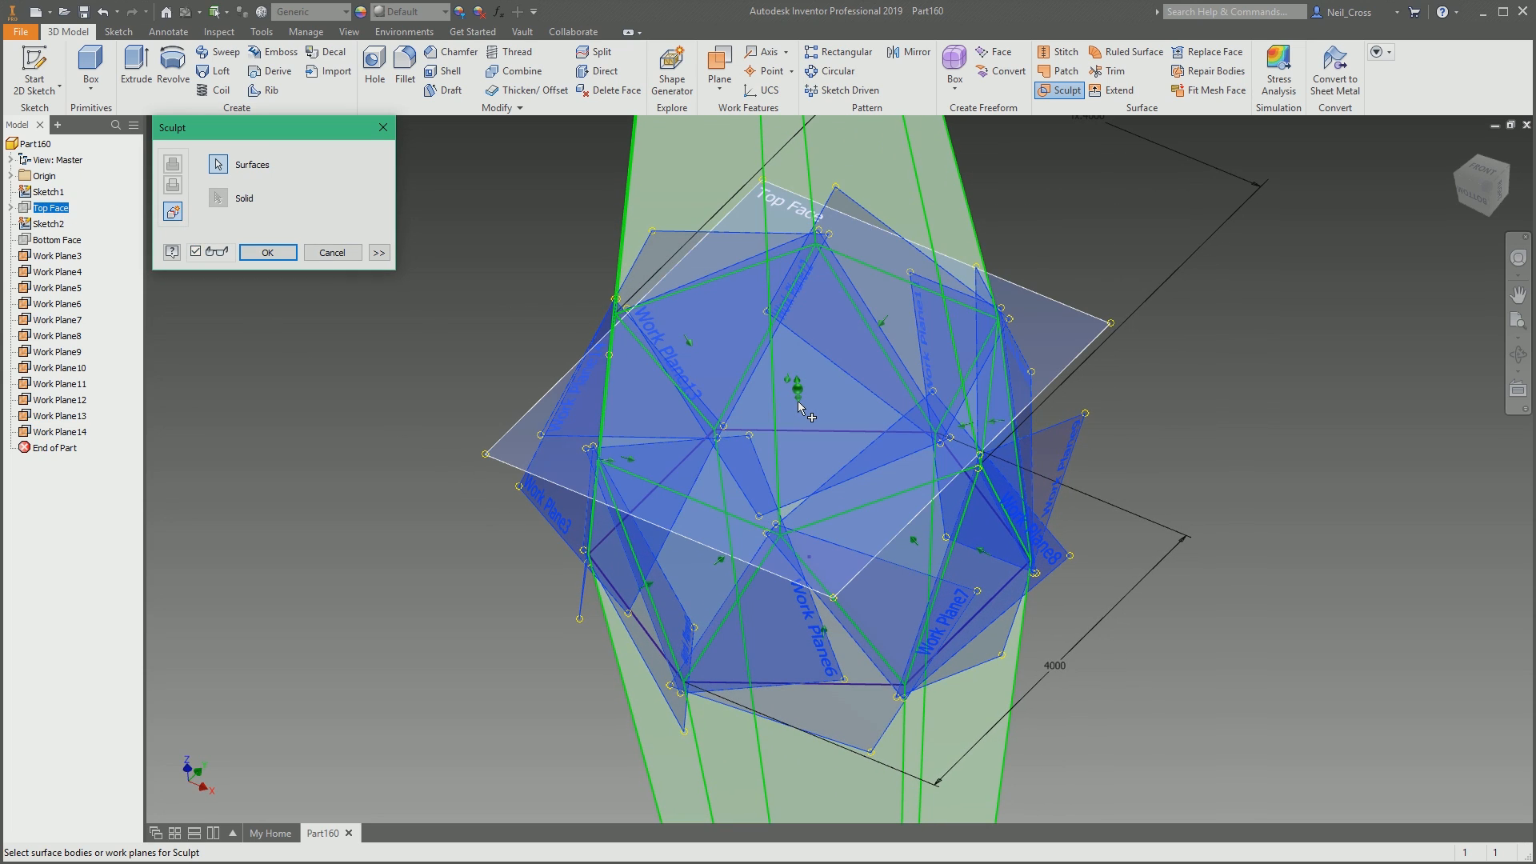
left_click(800, 408)
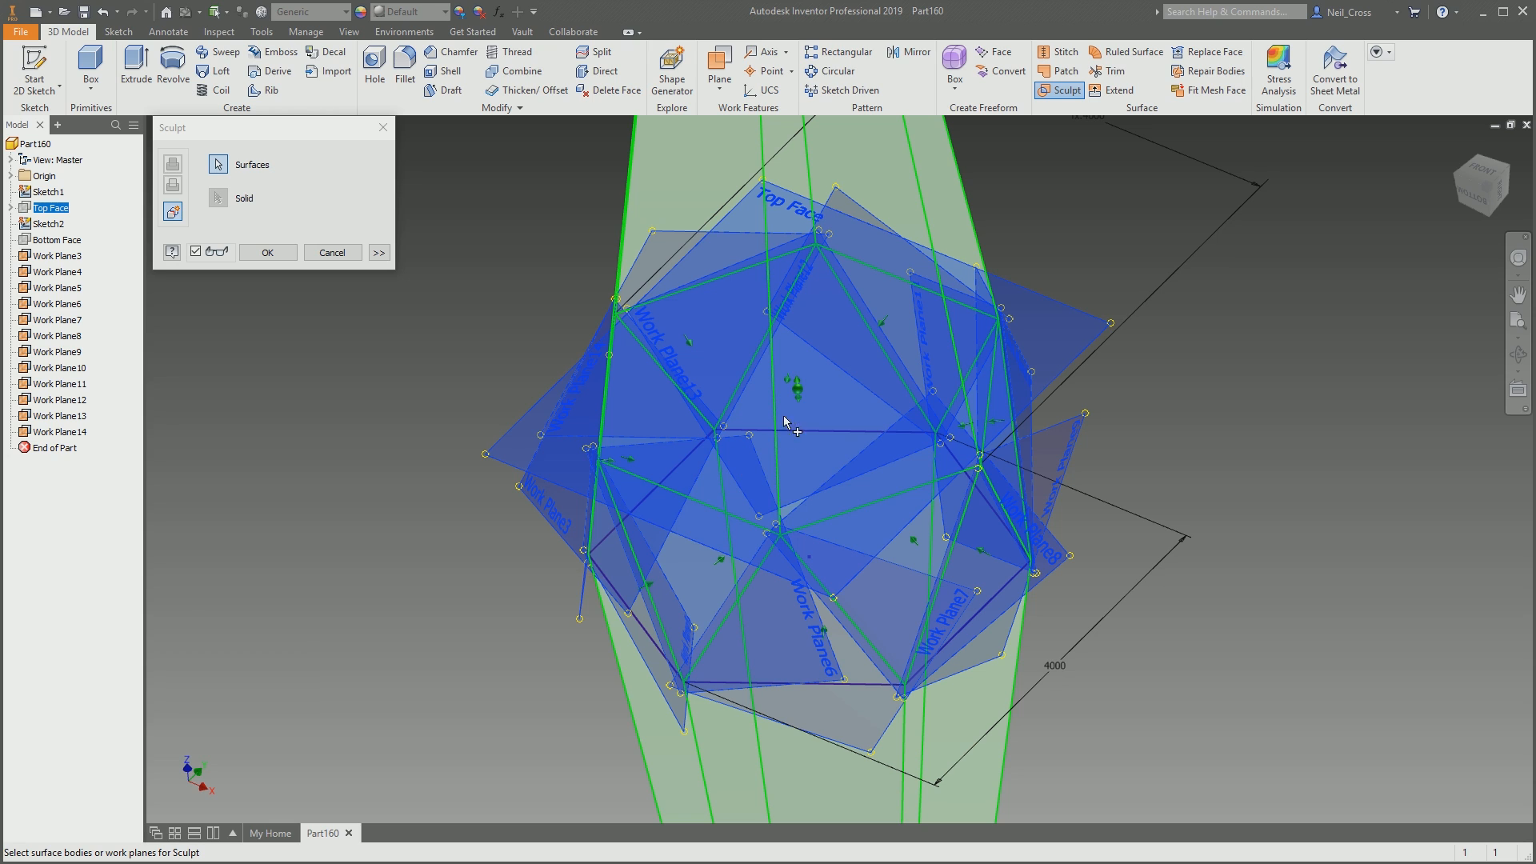
left_click(797, 394)
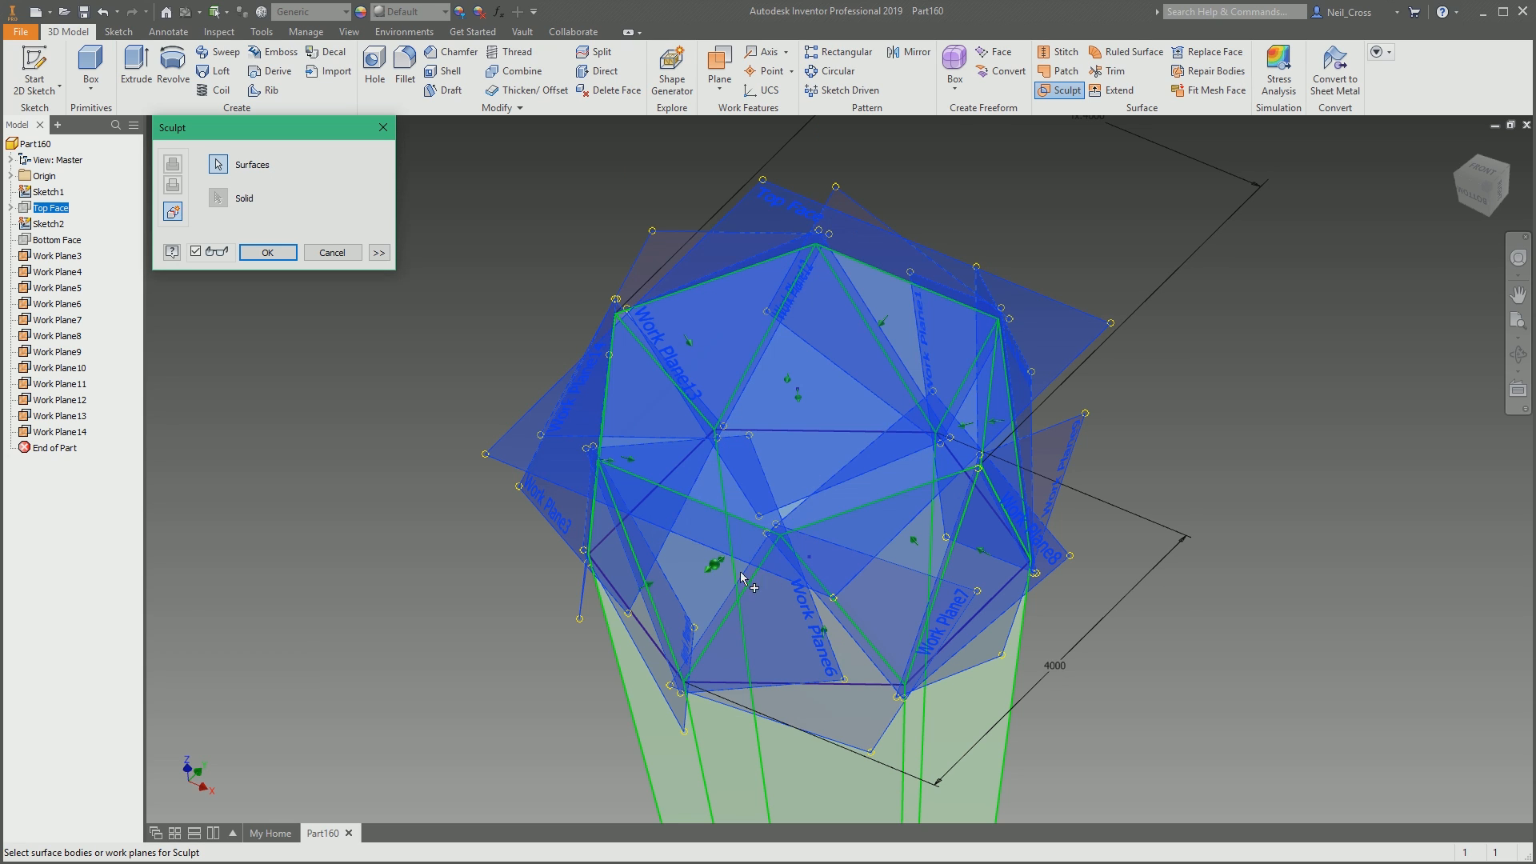
left_click(895, 558)
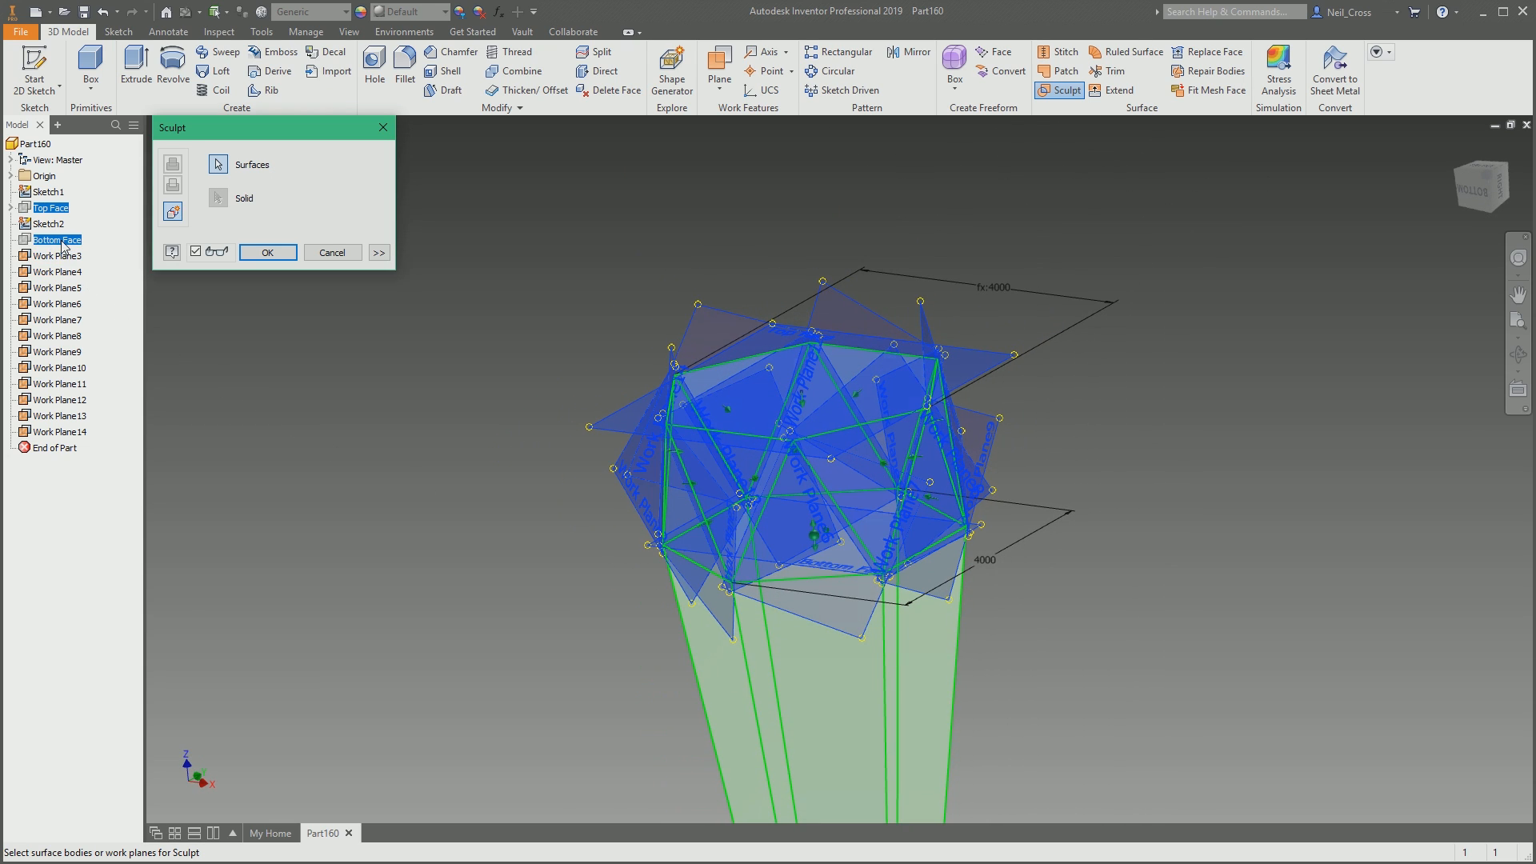
left_click(816, 527)
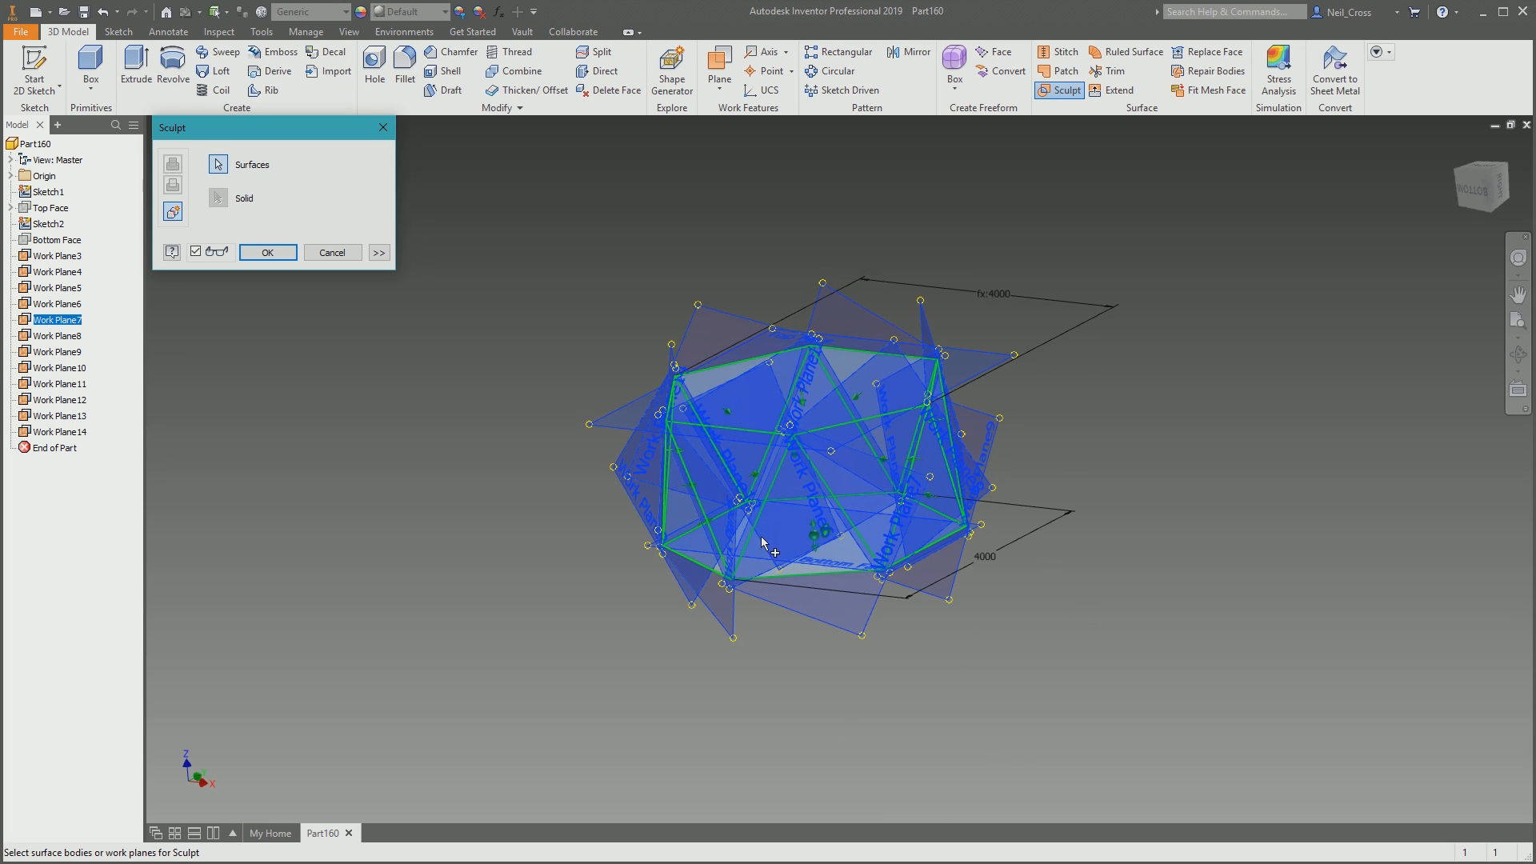
left_click(267, 252)
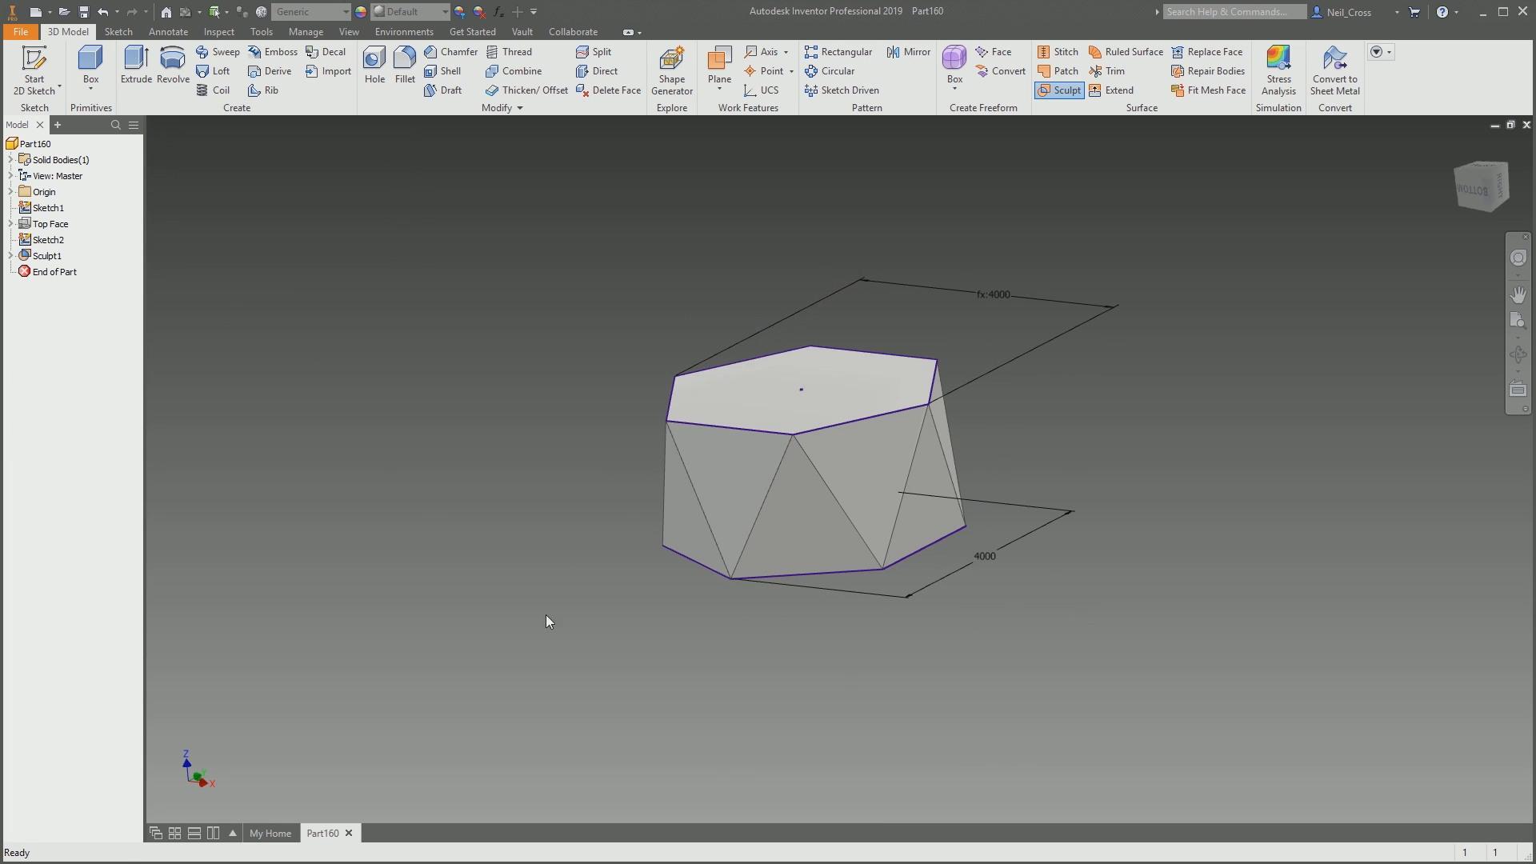
Create a three-point work plane through the midpoints of two alternate top hexagon edges and the bottom vertex below the edge between them
middle_click_drag(898, 636, 916, 732, "shift")
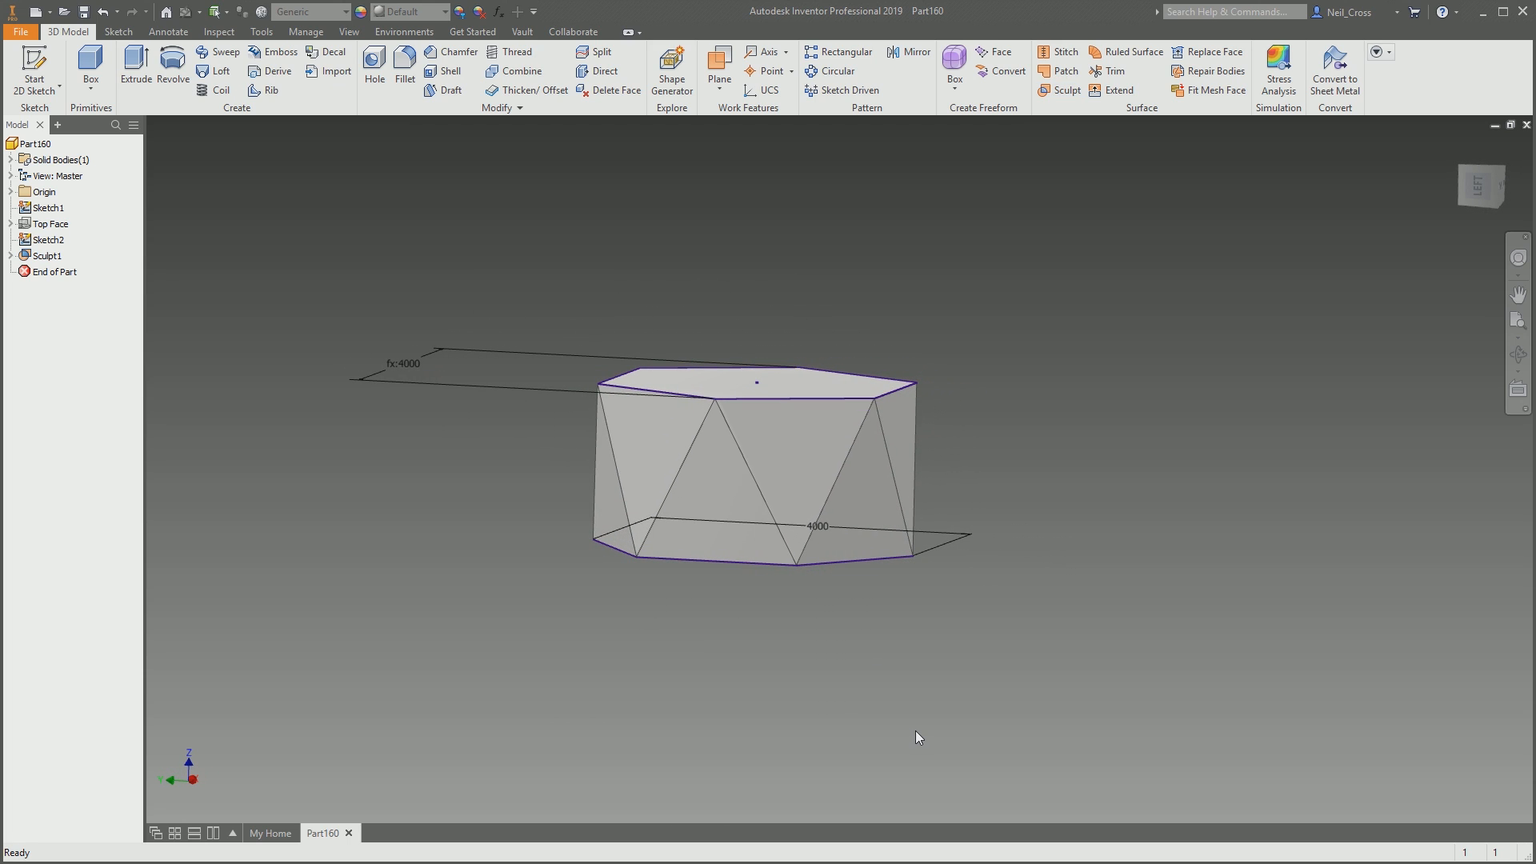
middle_click_drag(915, 731, 836, 611, "shift")
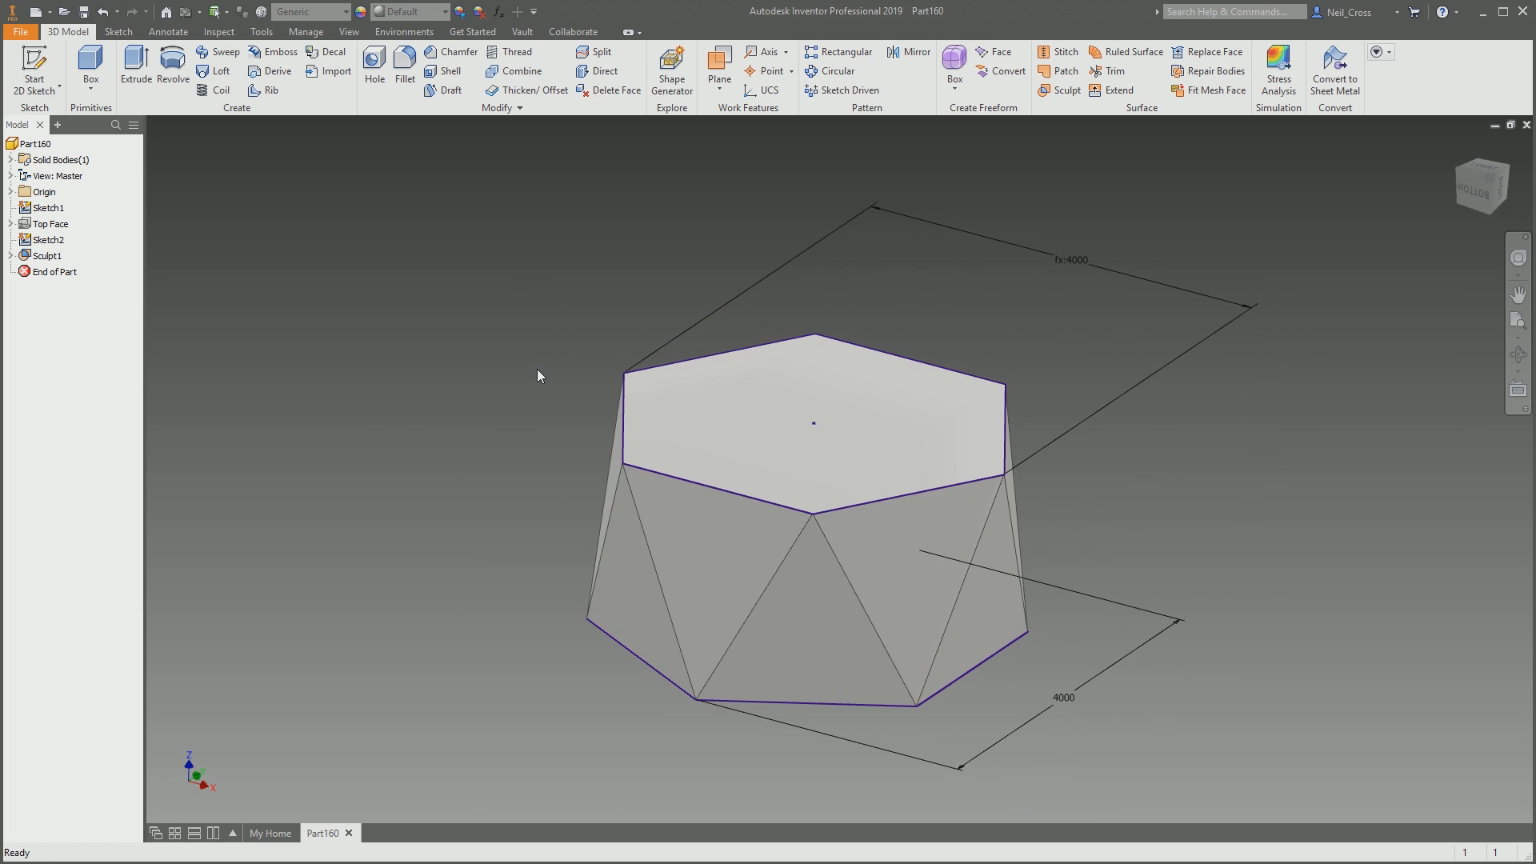
left_click(703, 377)
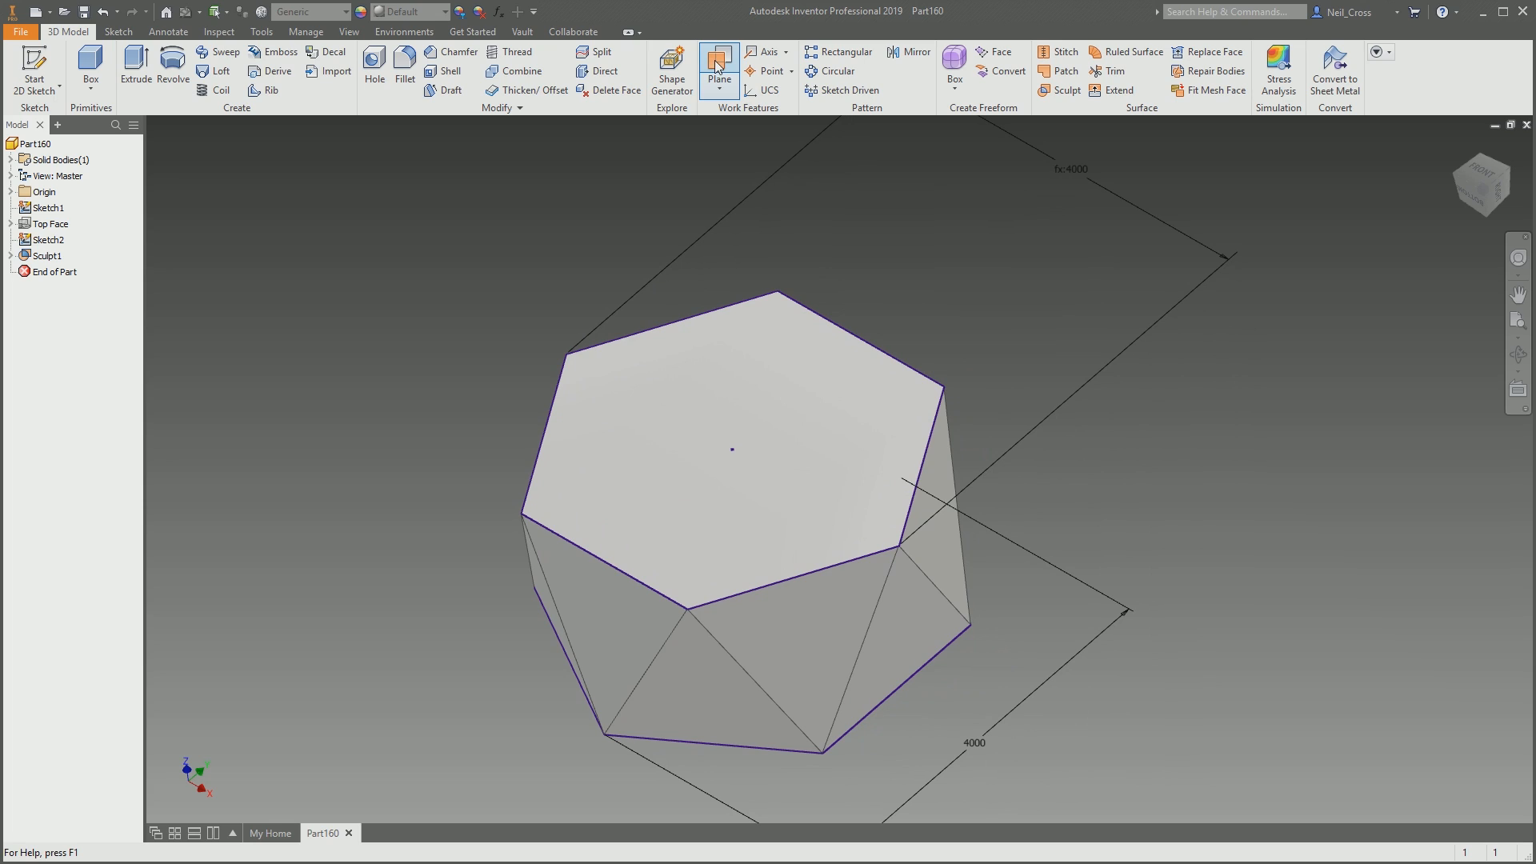
left_click(719, 88)
left_click(736, 316)
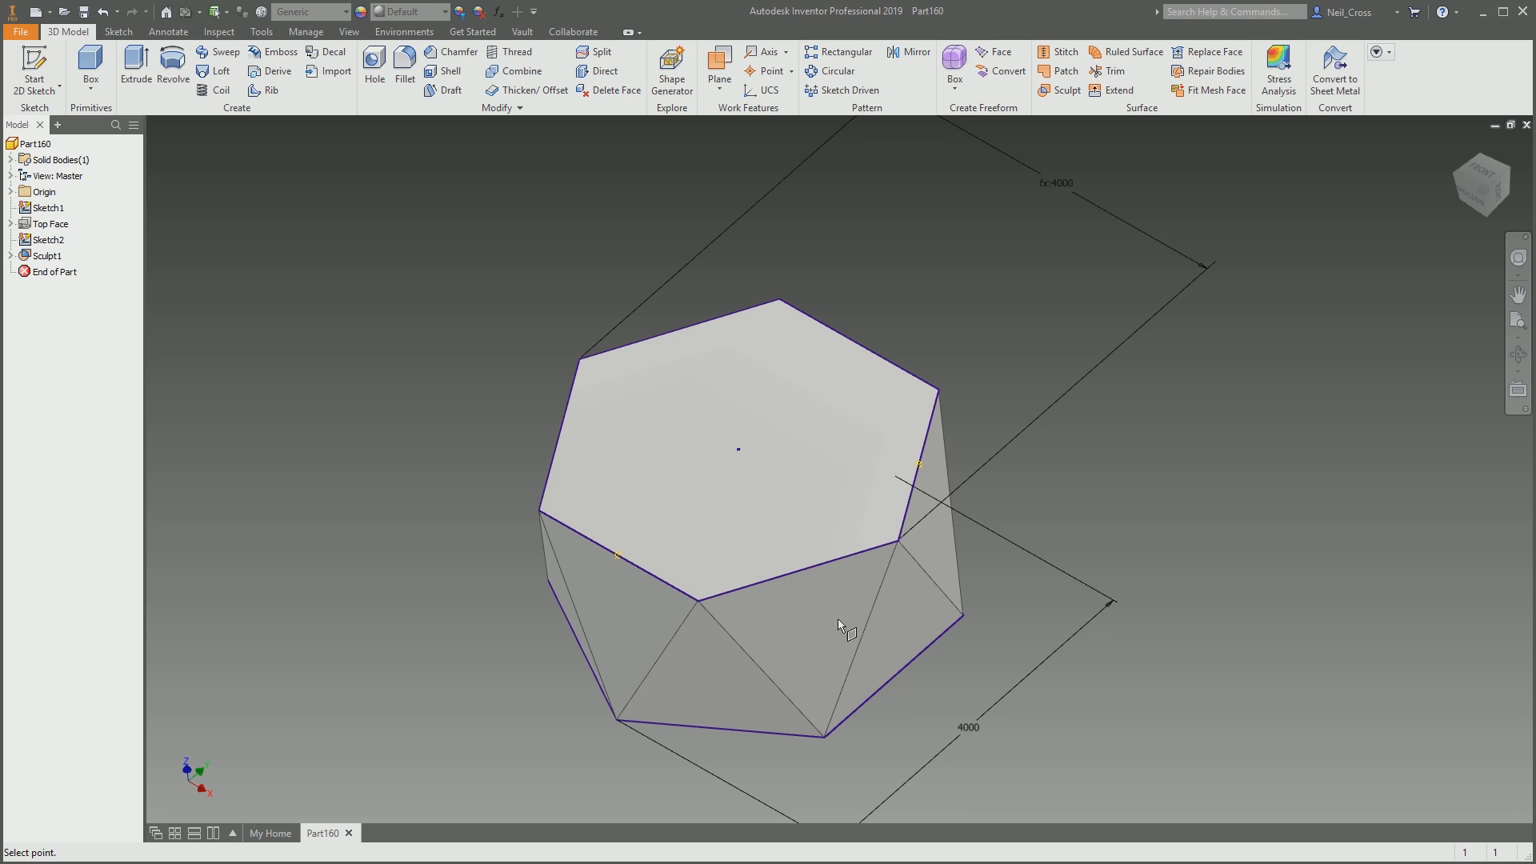
left_click(822, 737)
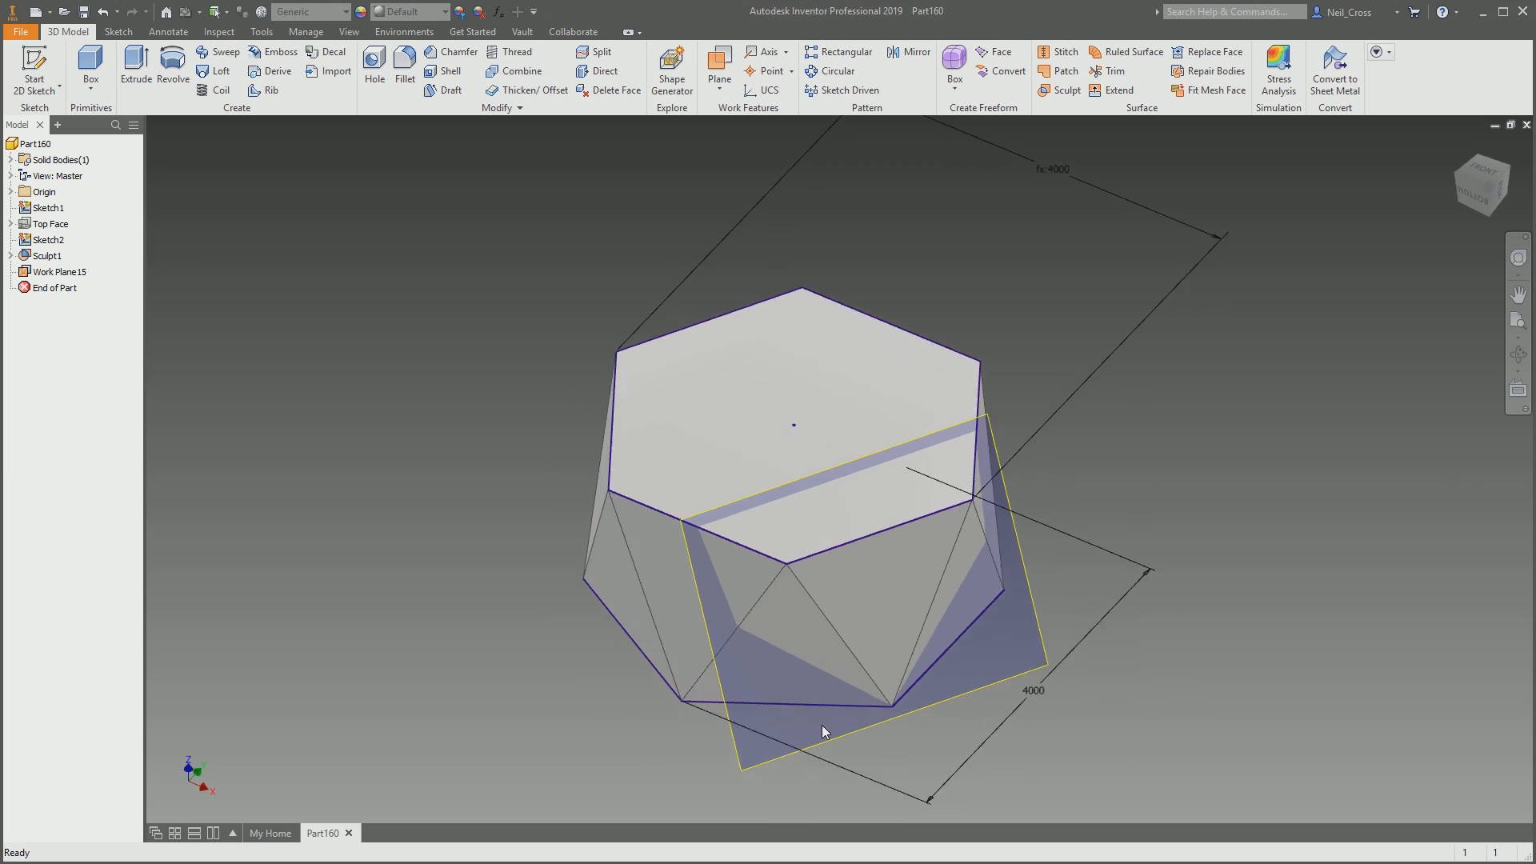
Create a matching three-point work plane on the opposite side, through two top edge midpoints and the bottom vertex
key("Return")
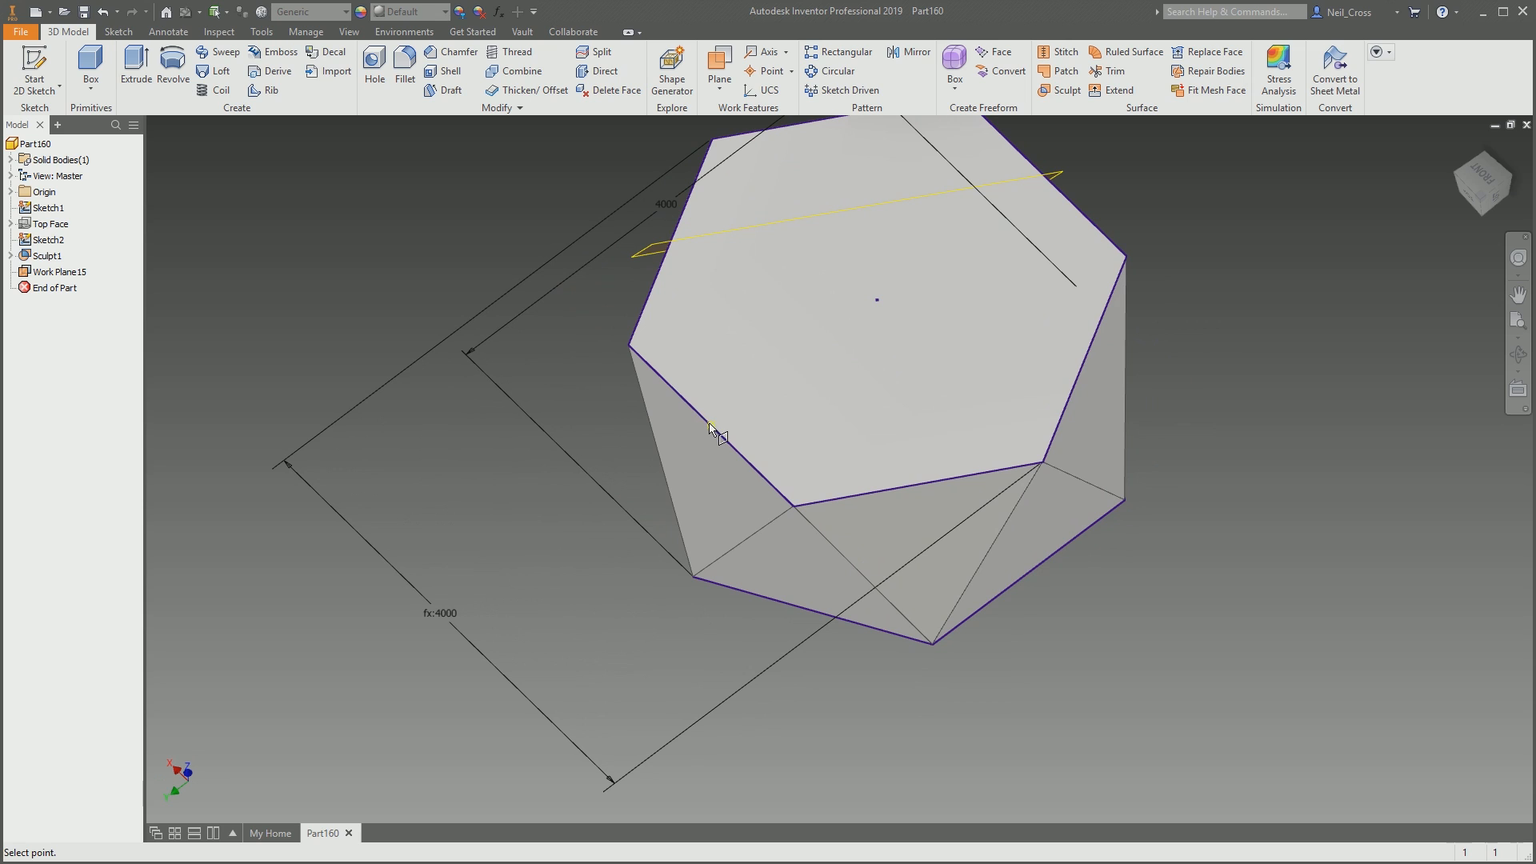
left_click(1085, 358)
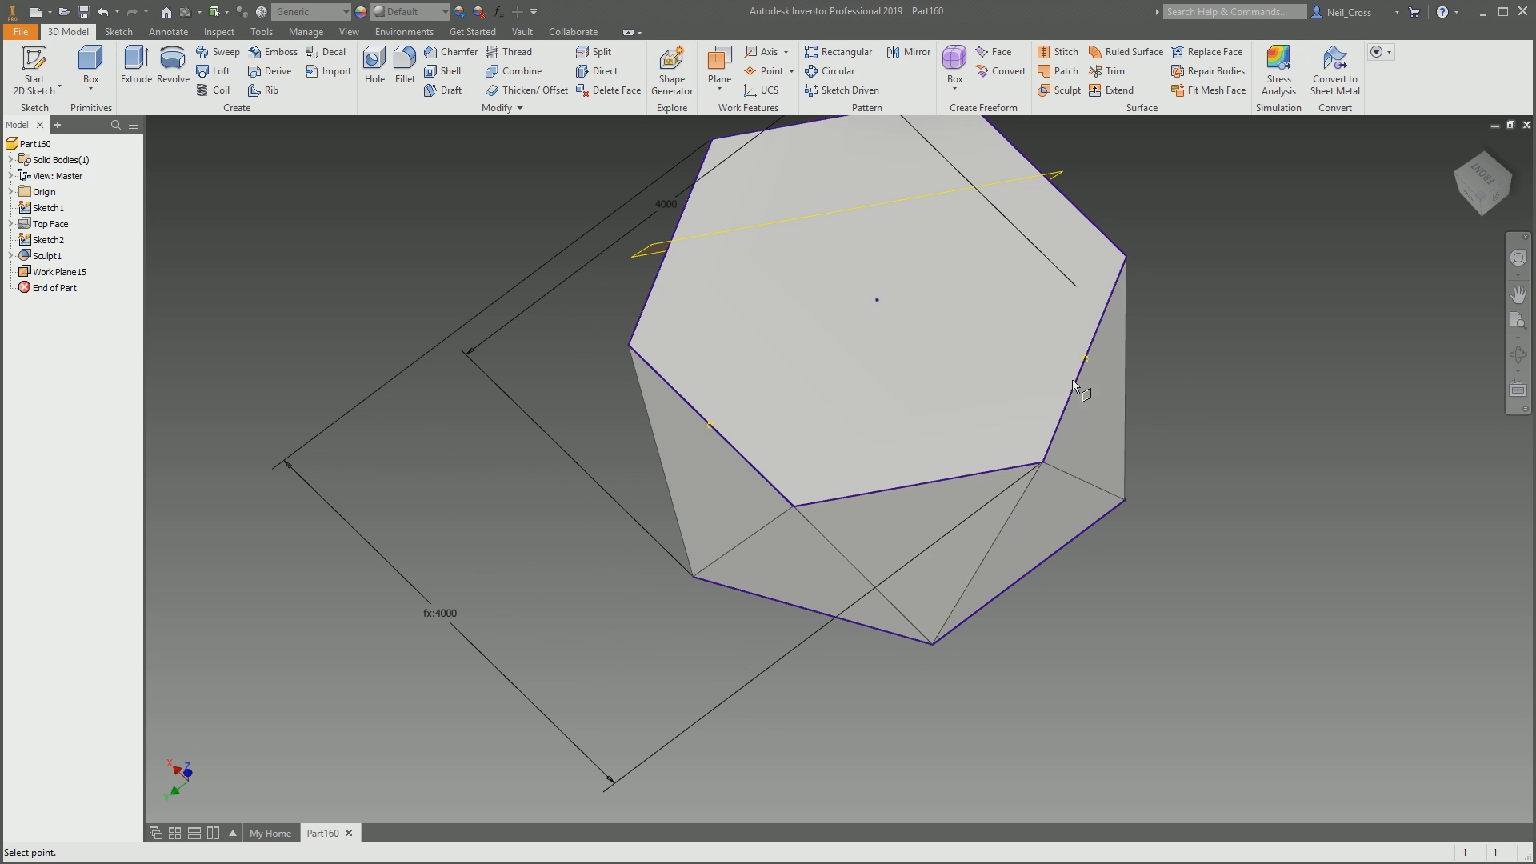
left_click(930, 642)
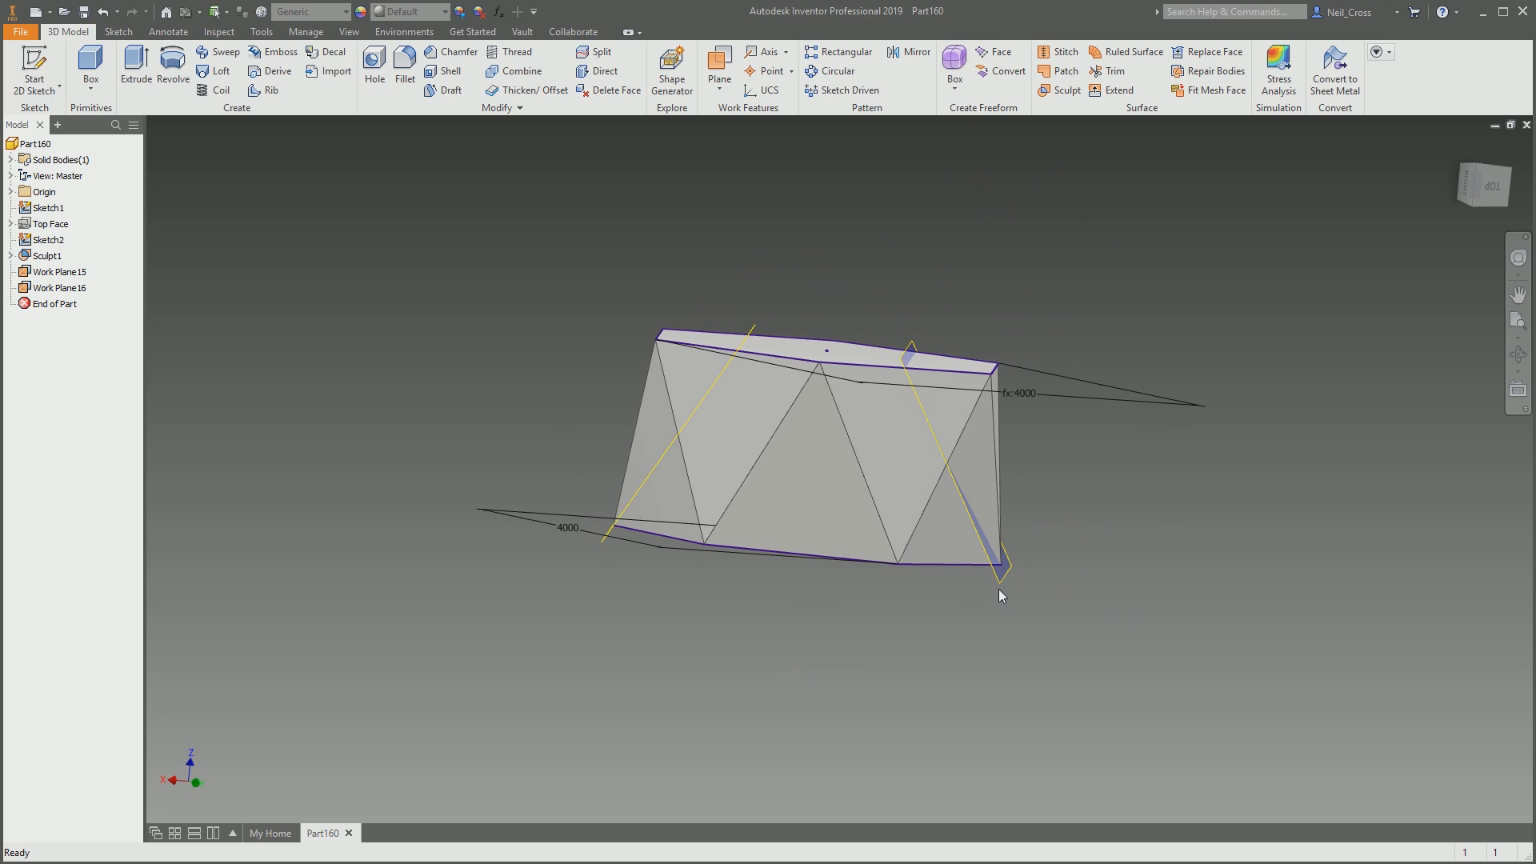
Create two work axes, each defined by the origin's Z Axis and one of the two newly made slanted work planes
left_click(764, 51)
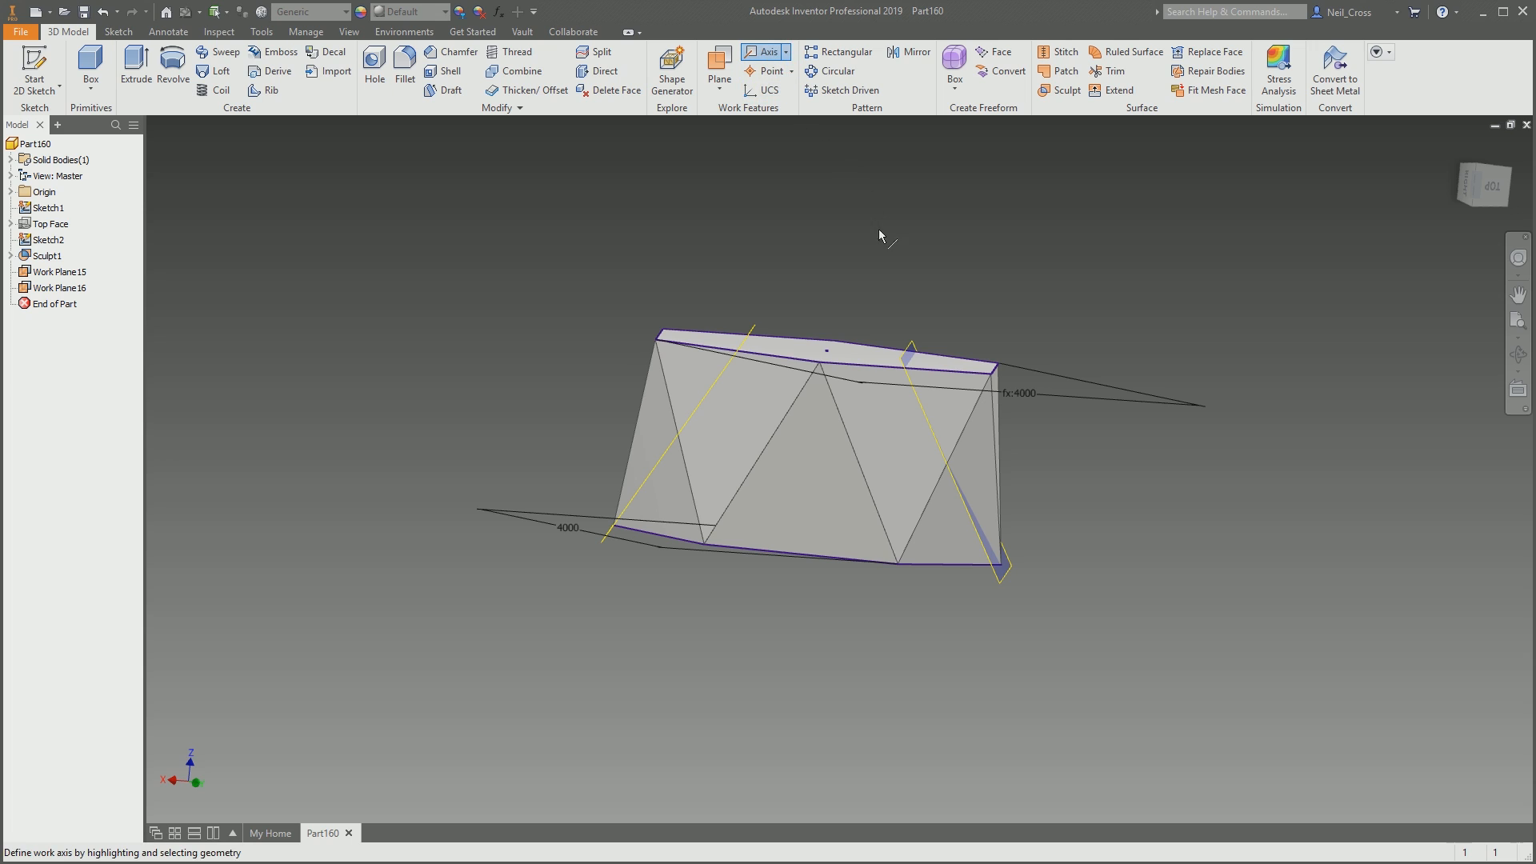
left_click(894, 358)
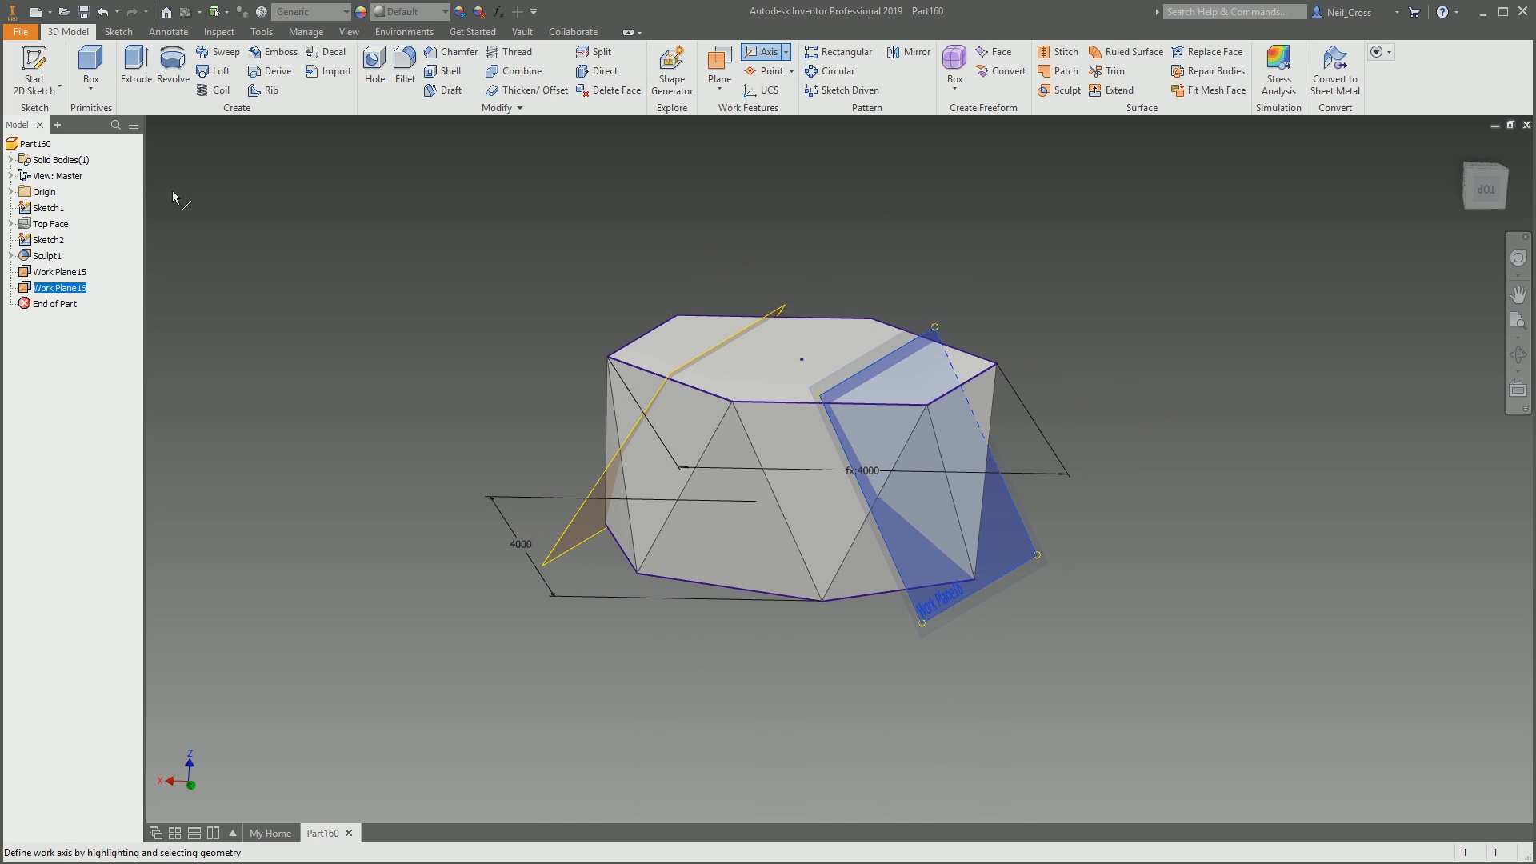
left_click(11, 192)
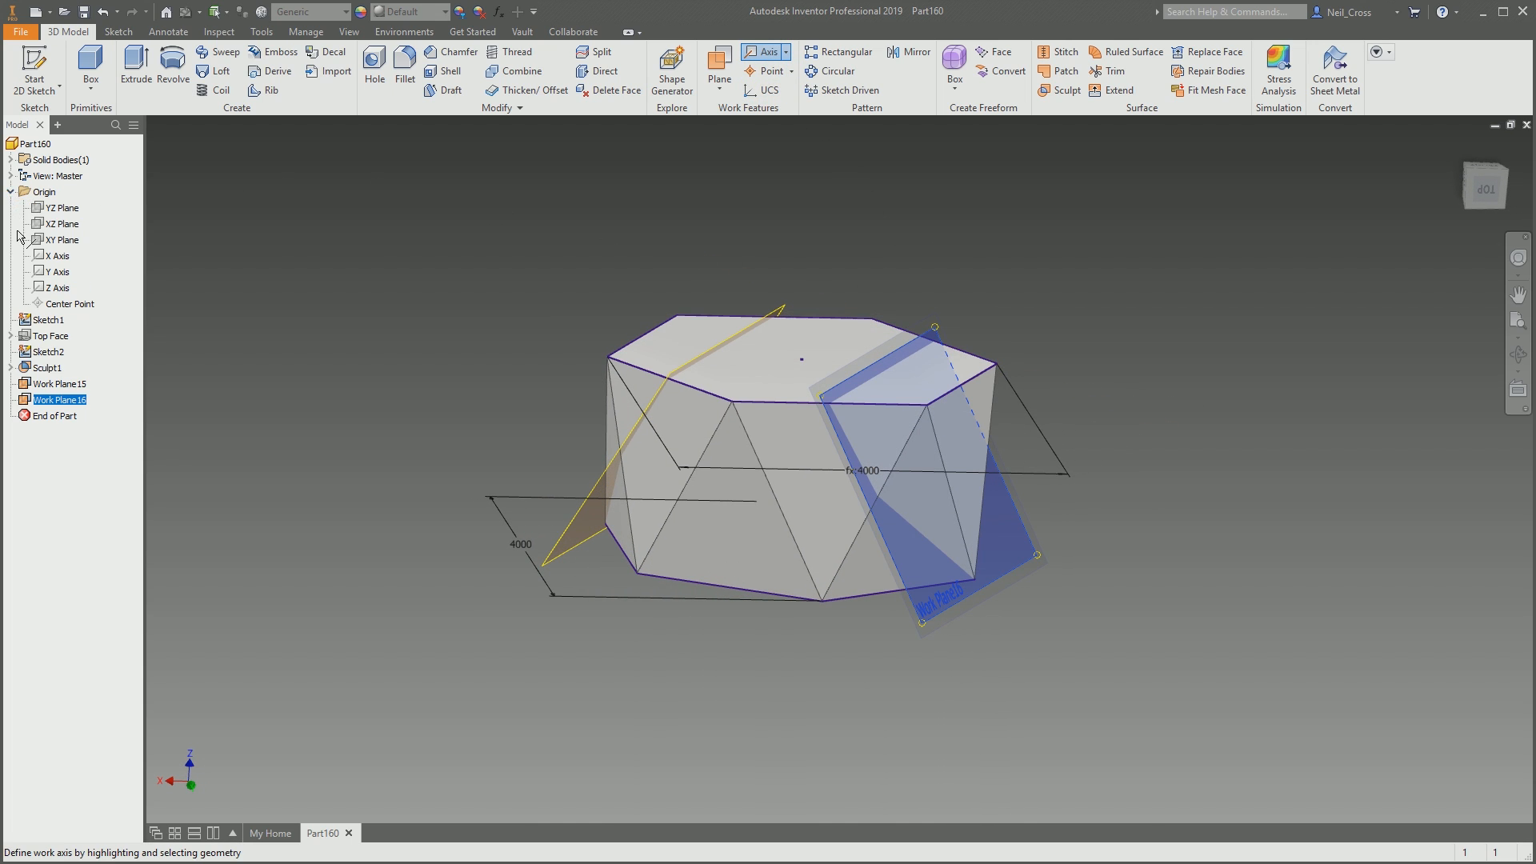
left_click(49, 288)
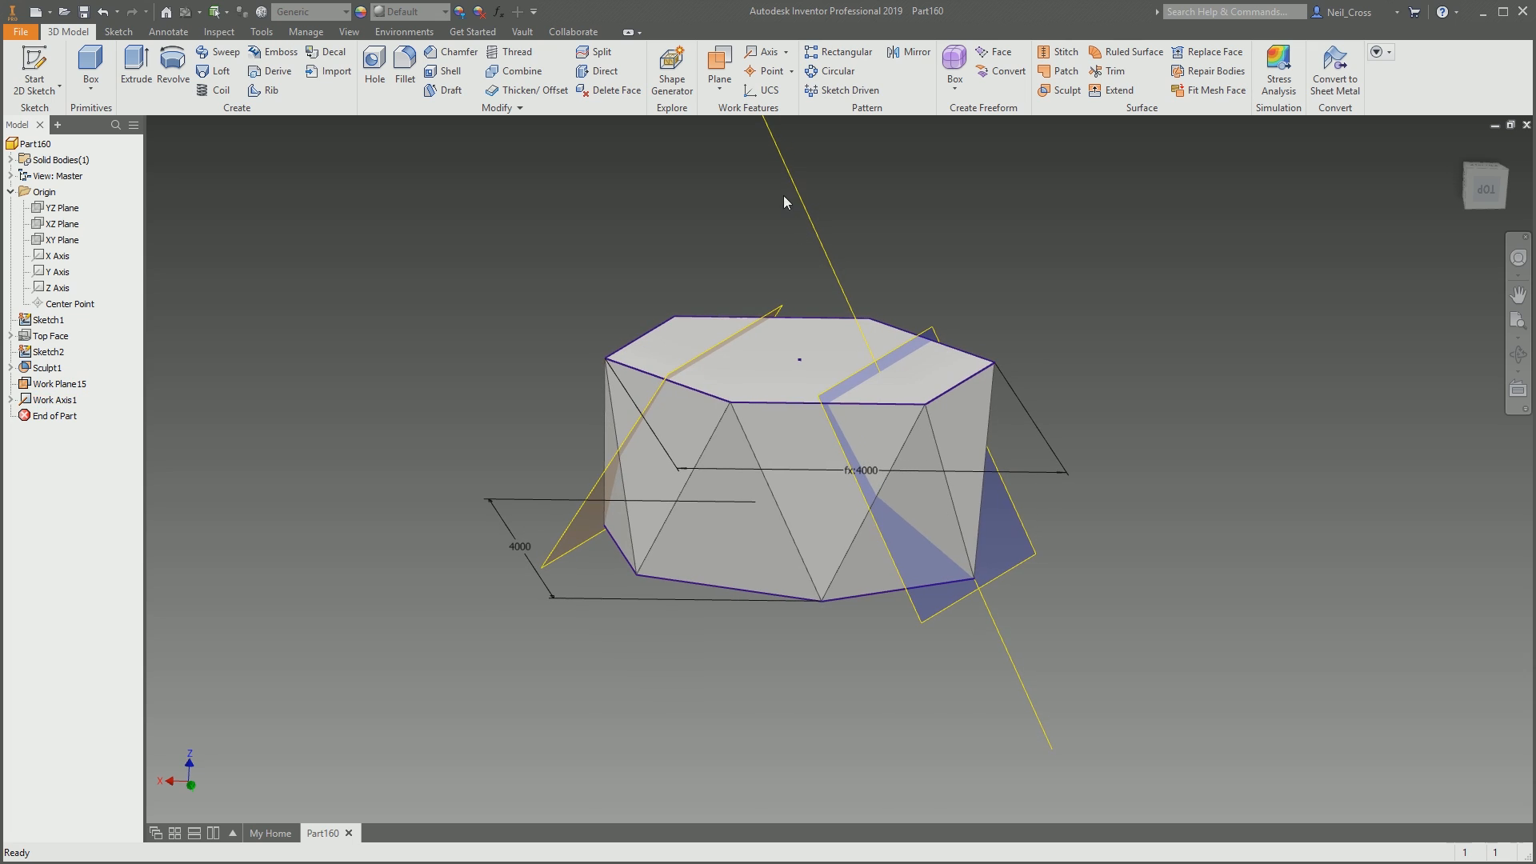
left_click(768, 54)
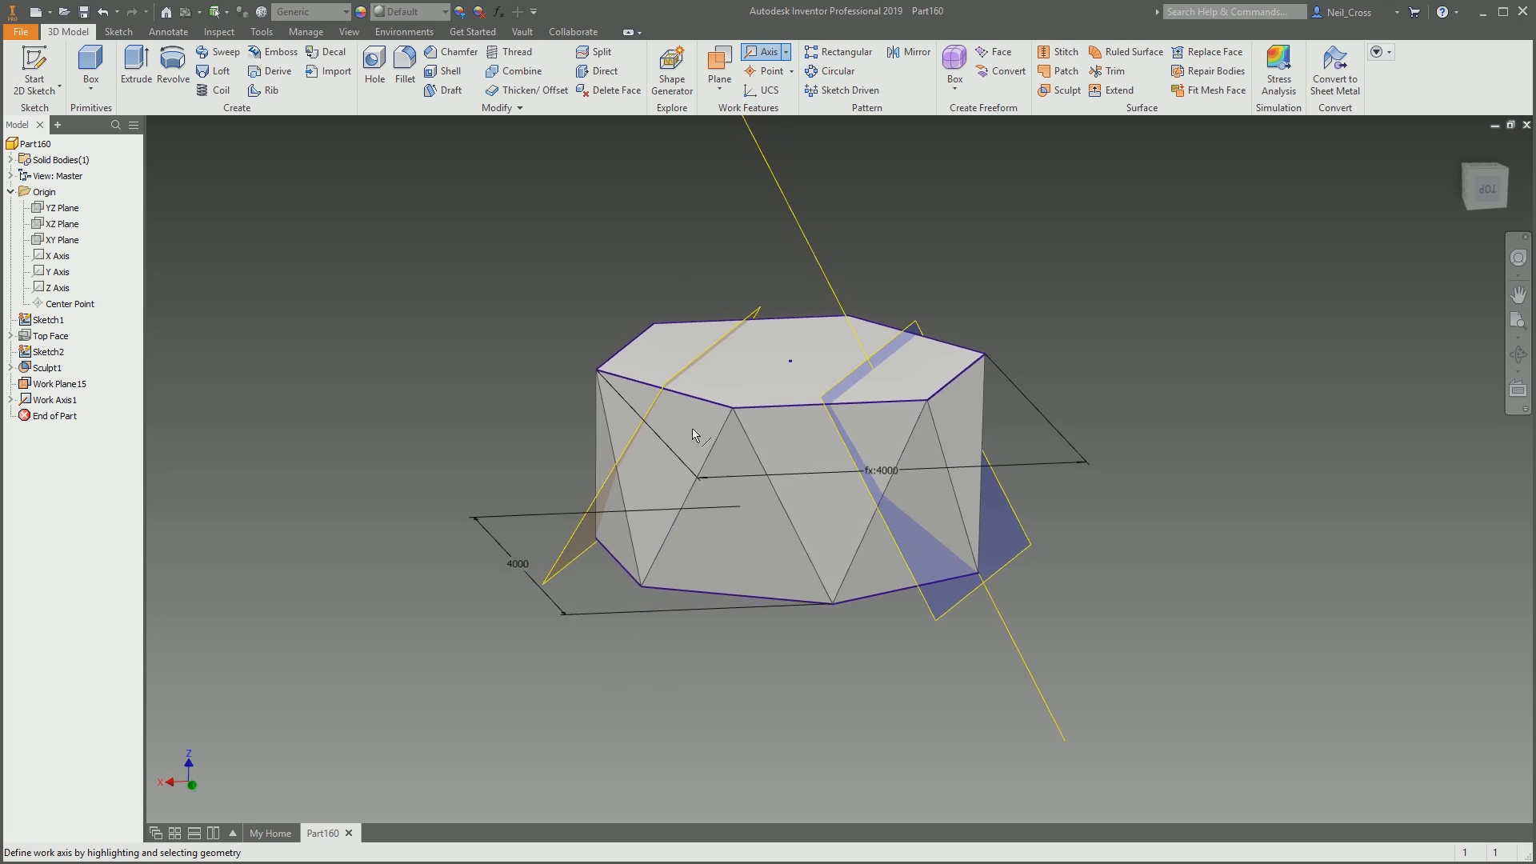
left_click(60, 383)
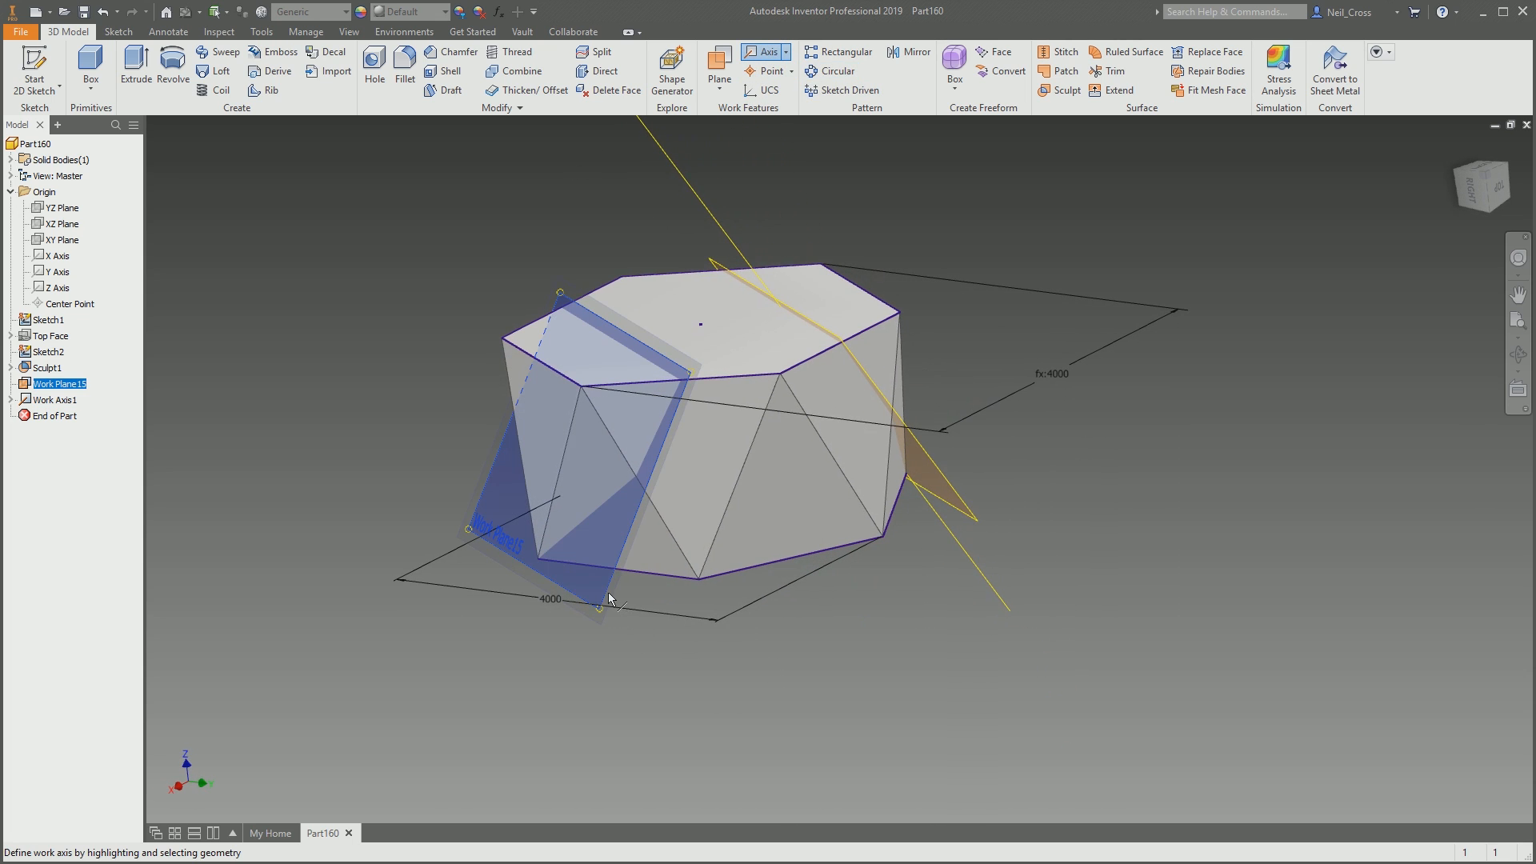
left_click(58, 288)
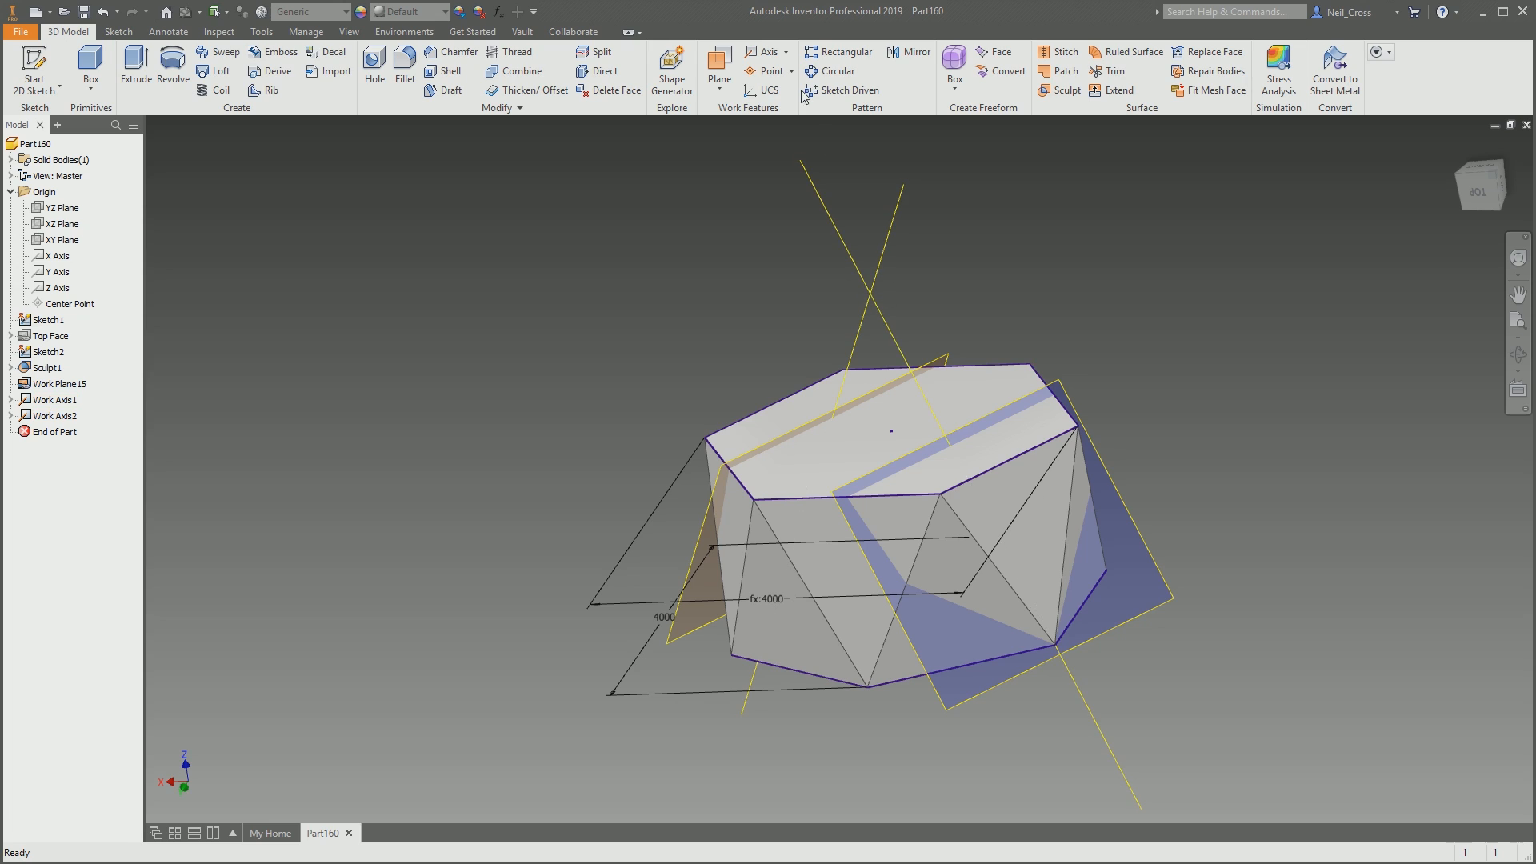
Place a work point above the top face where the two work axes intersect
left_click(766, 74)
left_click(838, 232)
left_click(880, 262)
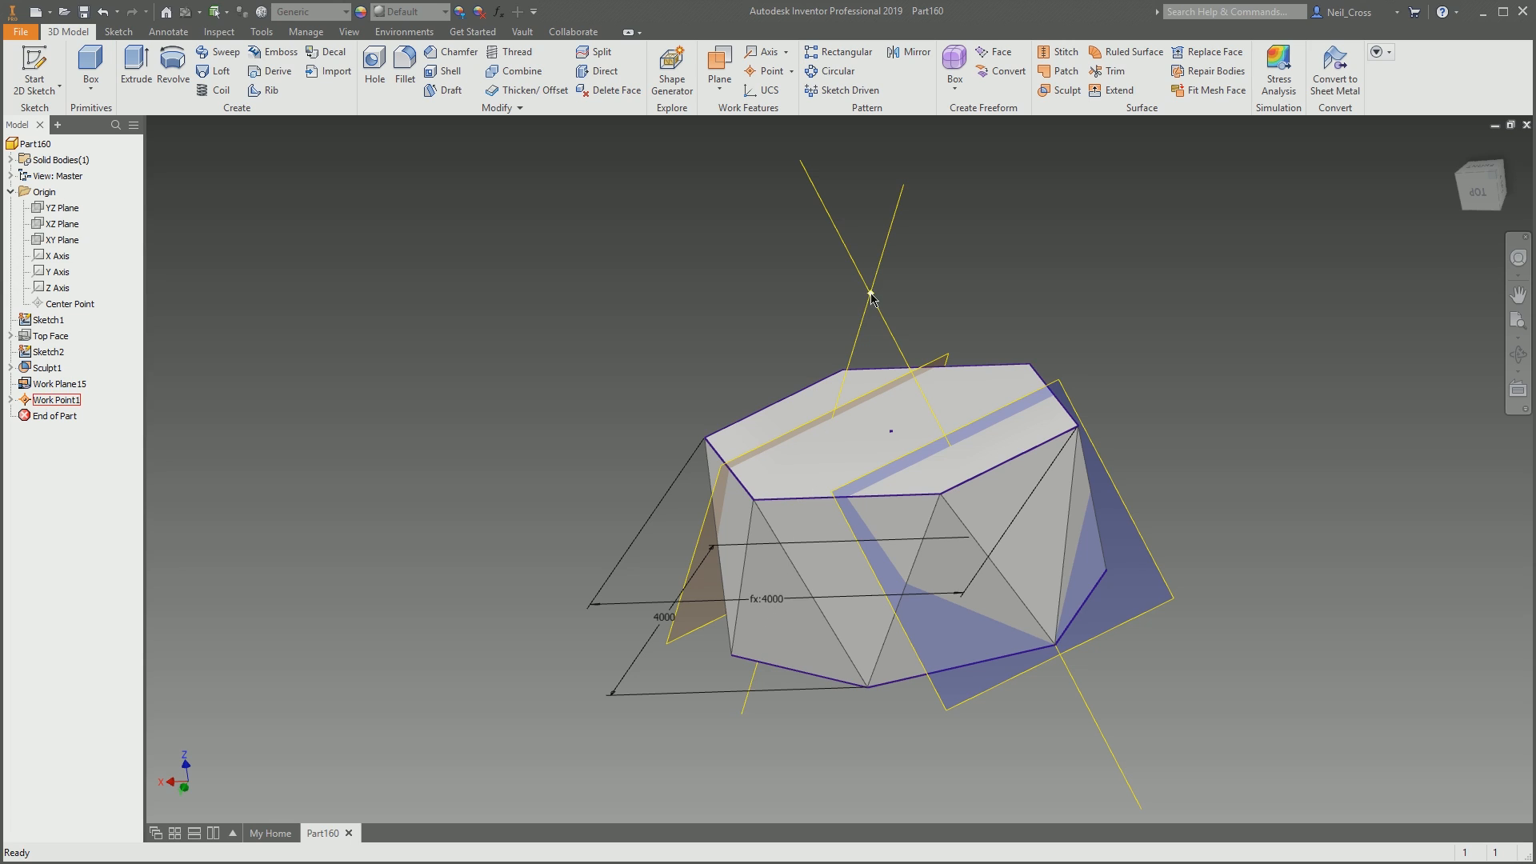
left_click(871, 298)
Hide the two slanted work planes used by the axes, found beneath the apex work point's parent axes
left_click(11, 399)
left_click(24, 416)
left_click(24, 463)
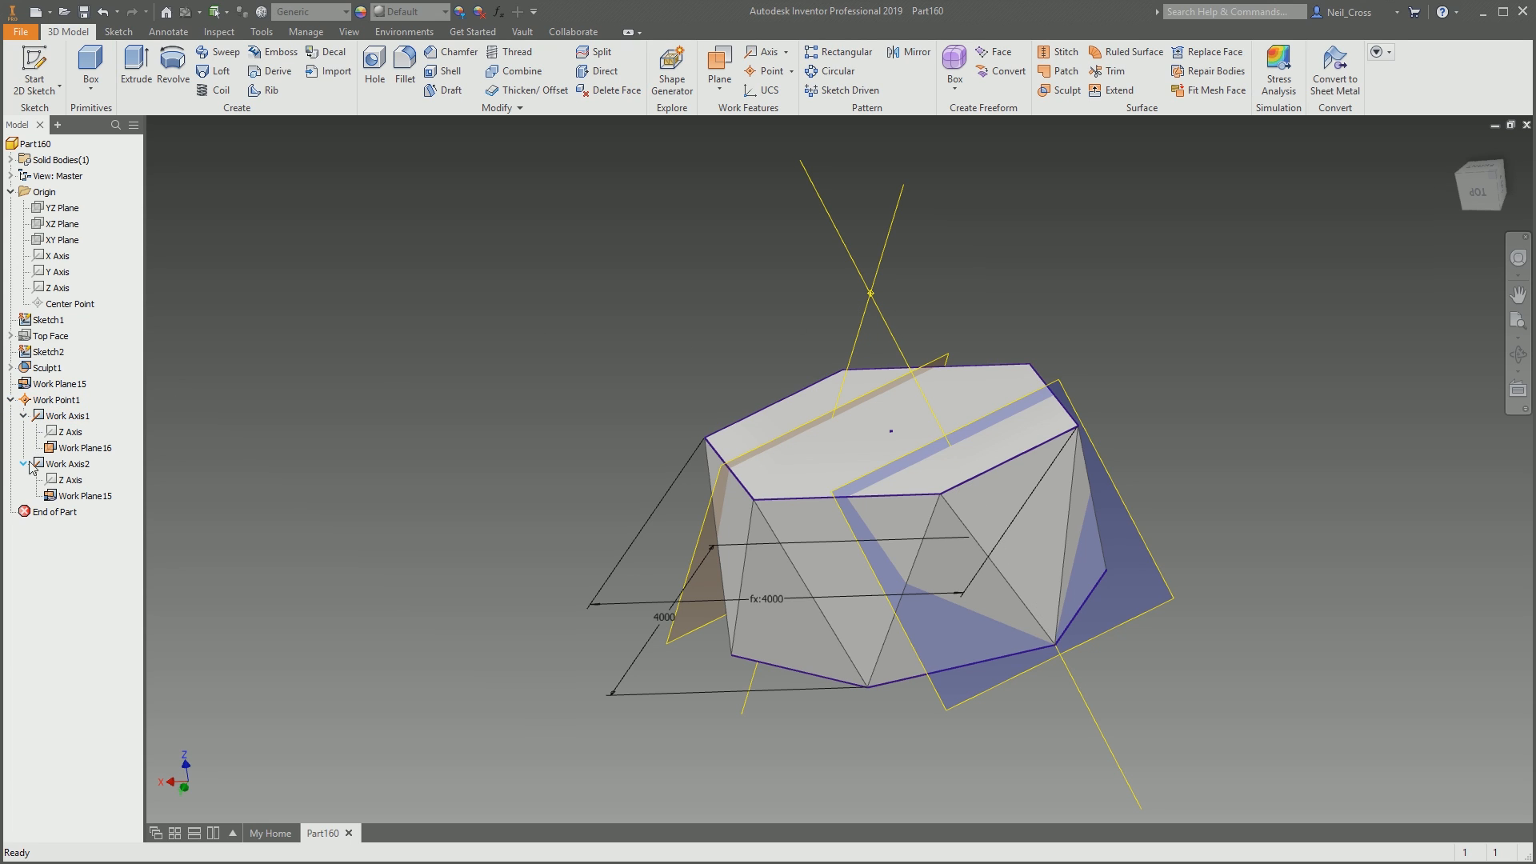
left_click(81, 448)
left_click(77, 497, "ctrl")
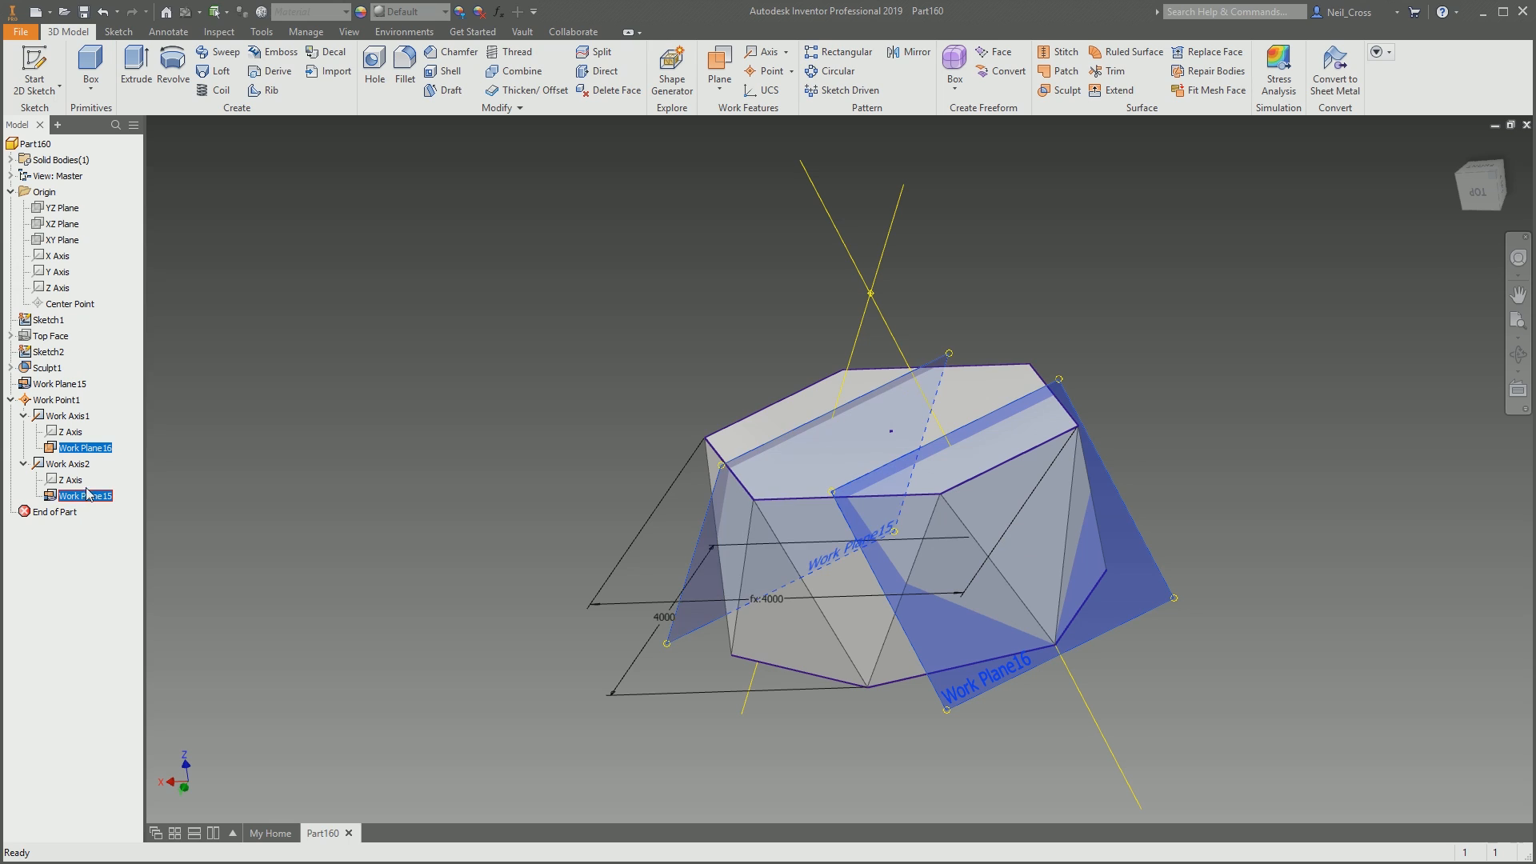
left_click(78, 433, "ctrl")
right_click(70, 434)
left_click(112, 534)
Hide both work axes that intersect at the apex work point
left_click(68, 416)
left_click(64, 464, "ctrl")
right_click(73, 466)
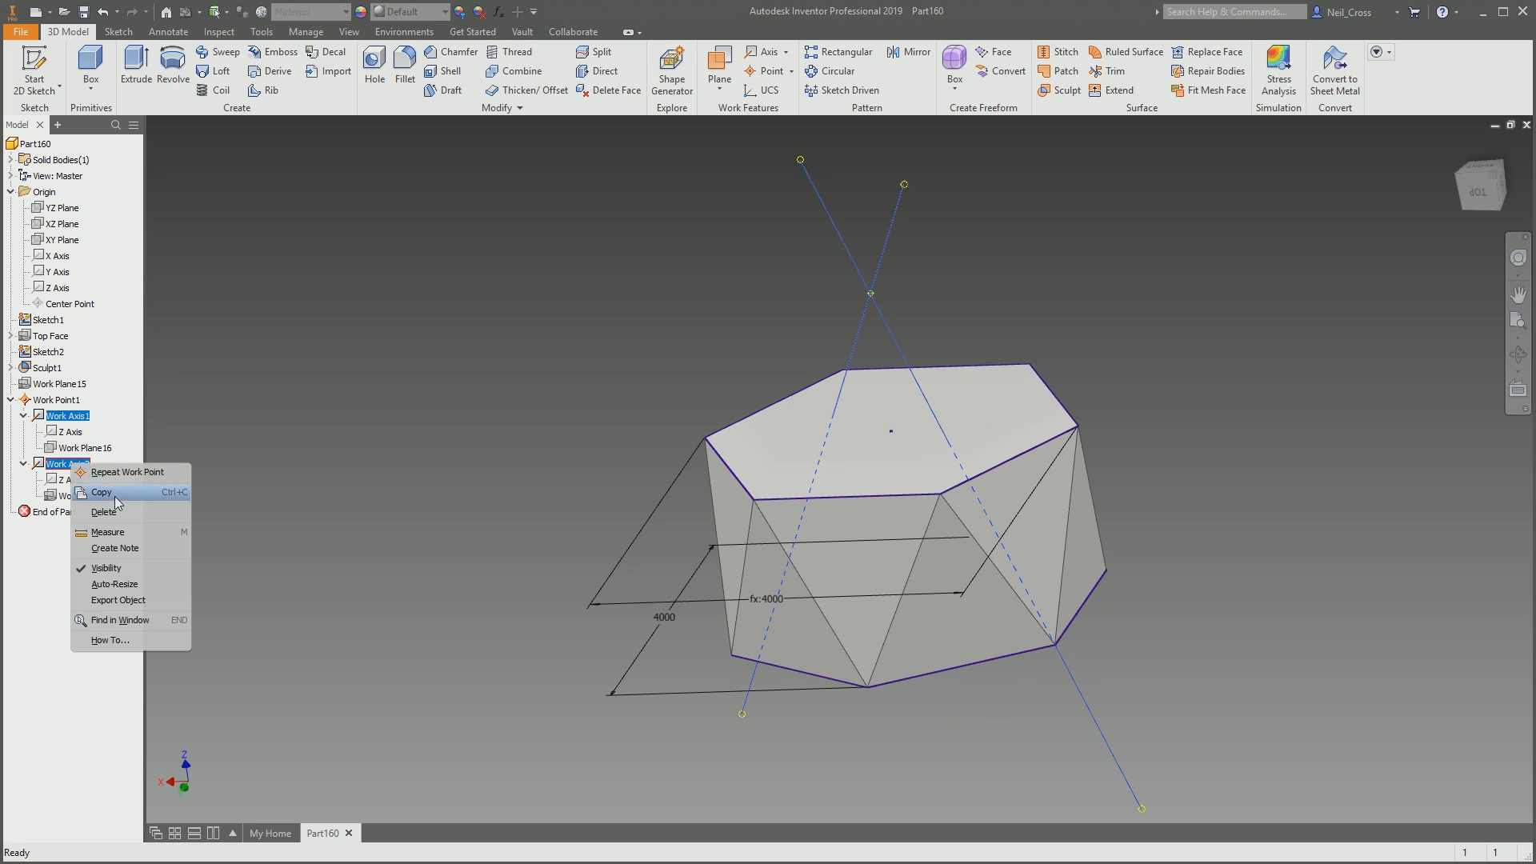
left_click(118, 572)
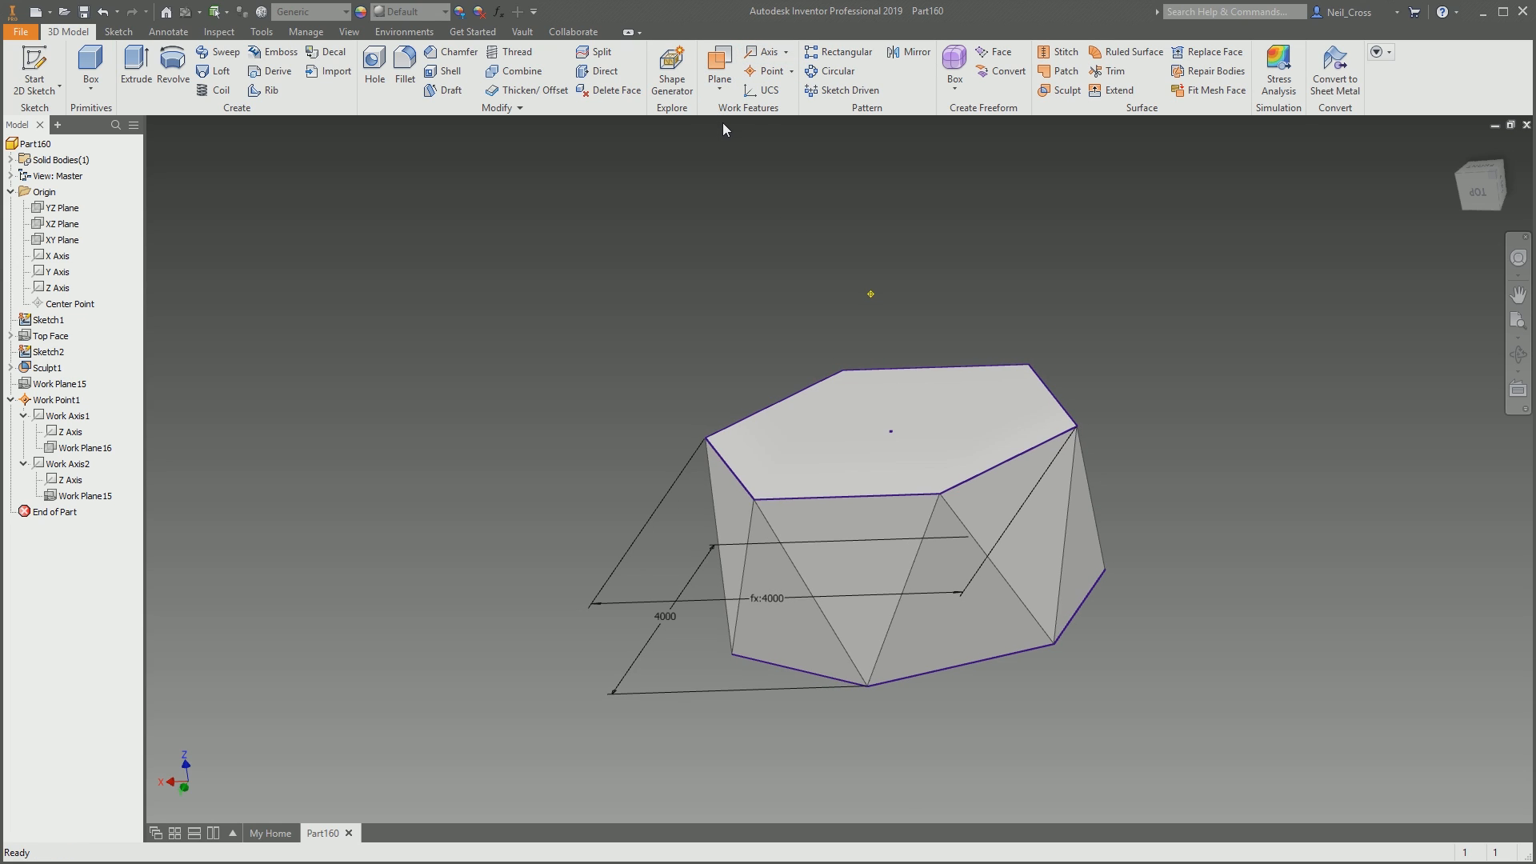
Create a three-point work plane through both ends of one top hexagon edge and the apex work point
left_click(724, 97)
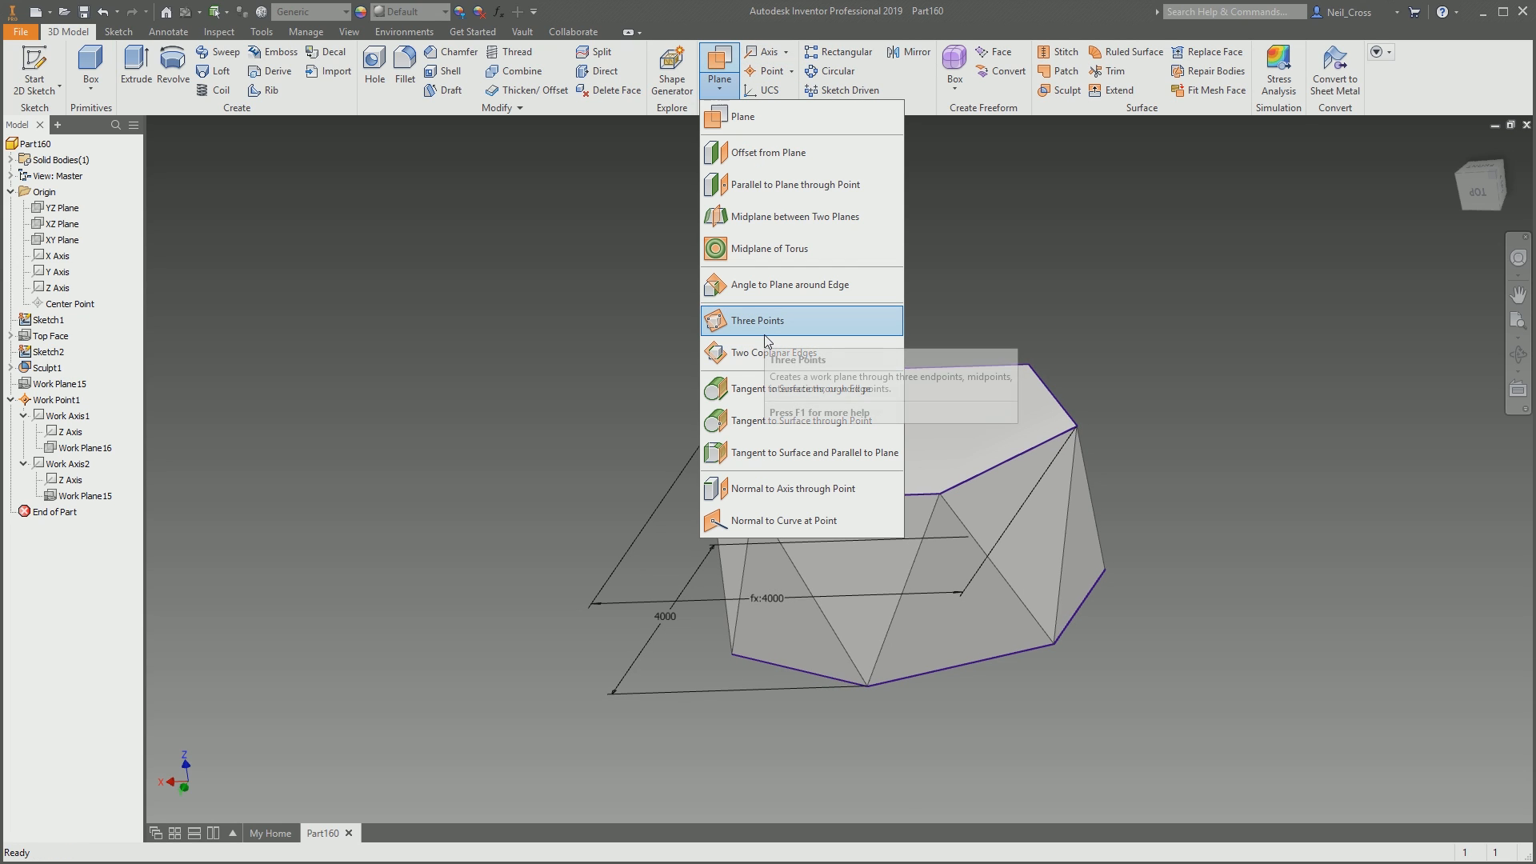
left_click(764, 321)
middle_click_drag(917, 521, 871, 558, "shift")
left_click(694, 593)
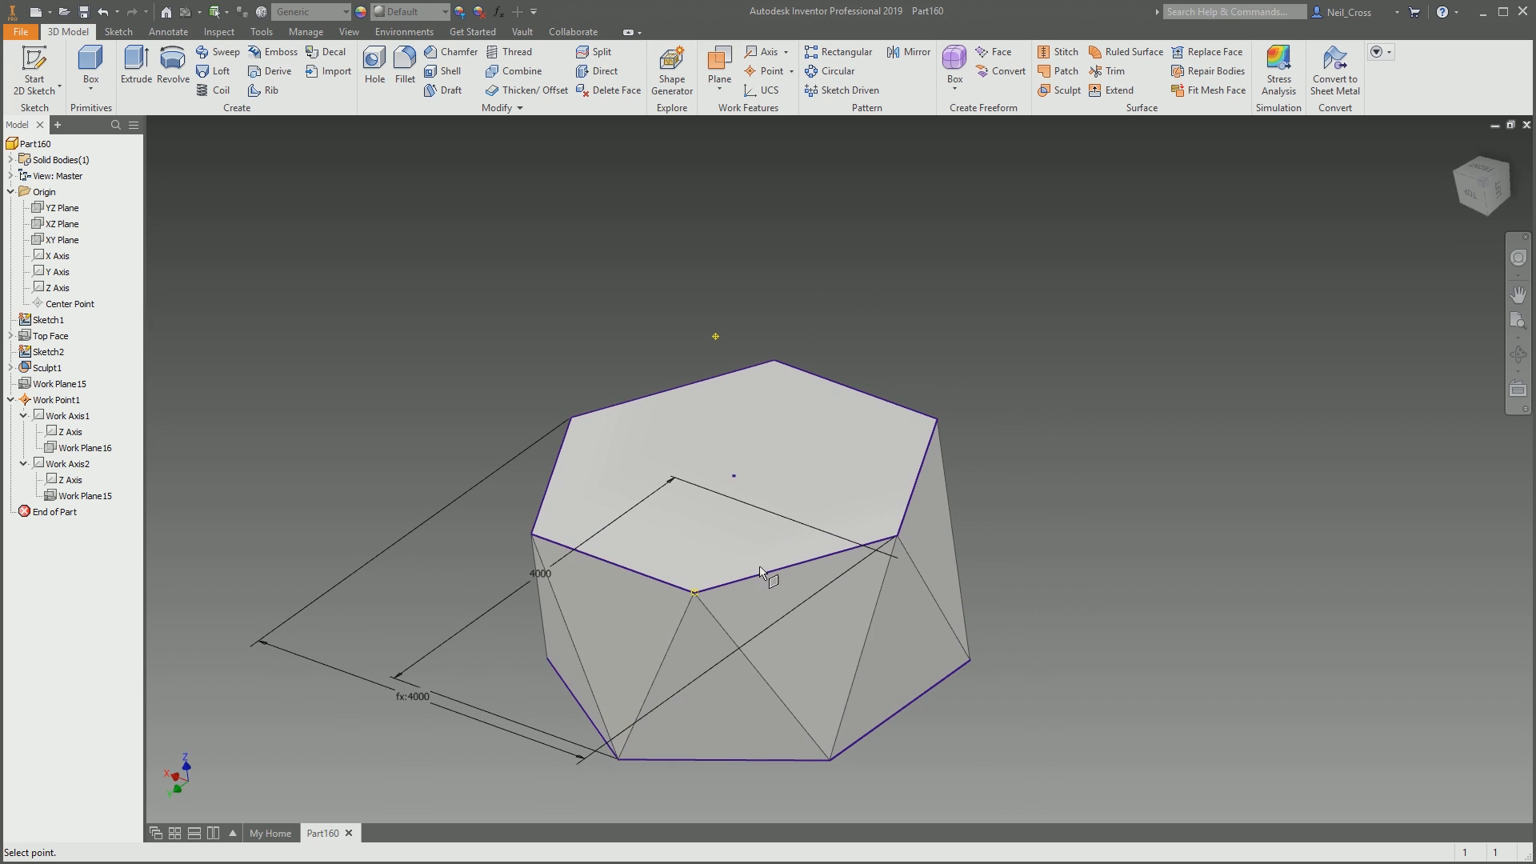
left_click(896, 534)
left_click(716, 337)
Create three-point work planes through the next two top hexagon edges' endpoints and the apex work point
middle_click_drag(960, 534, 664, 557, "shift")
key("Return")
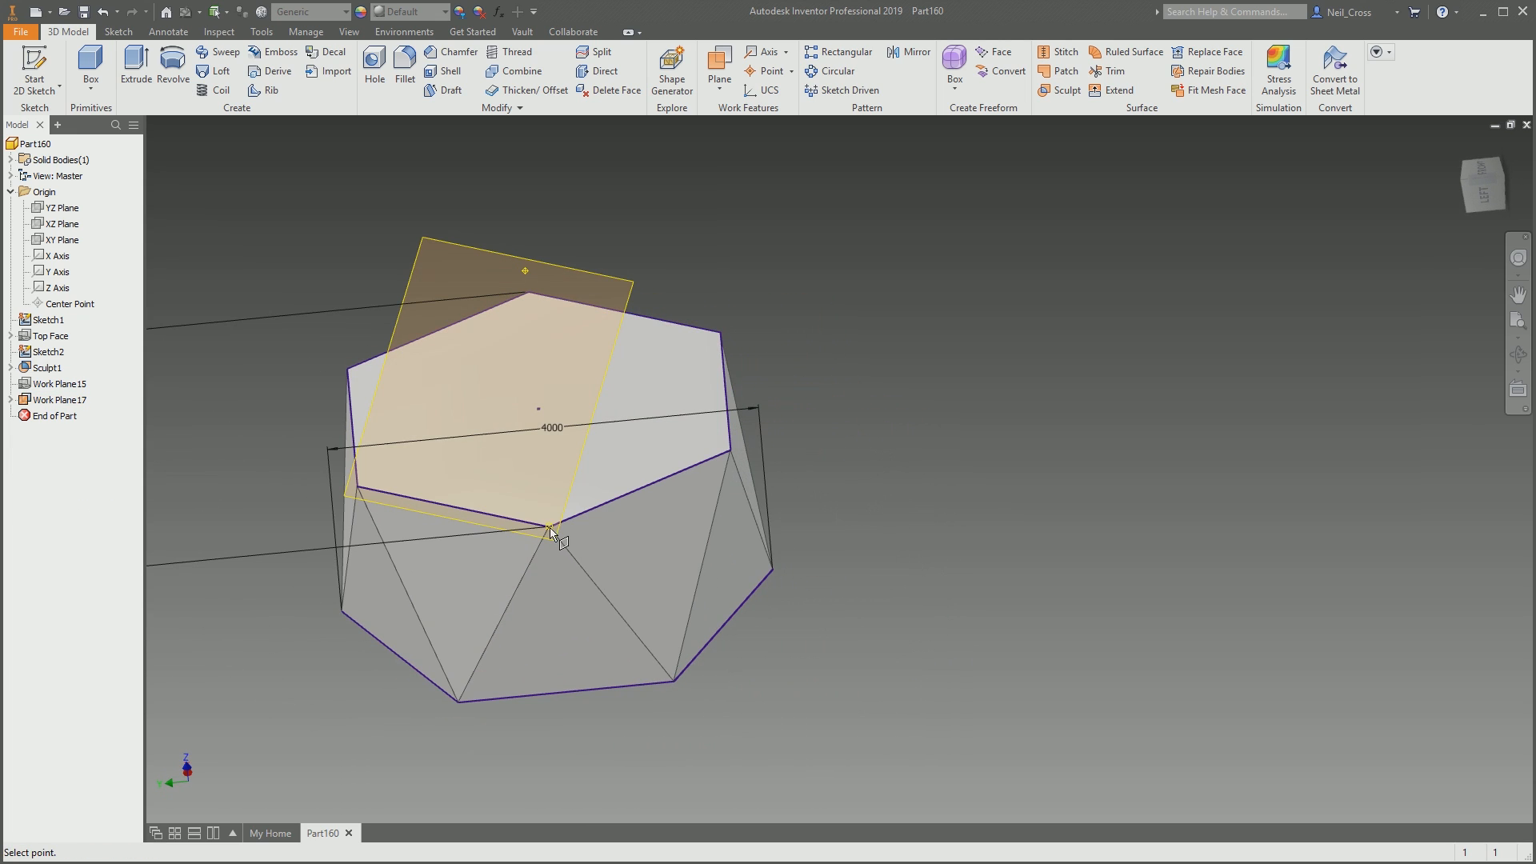
left_click(732, 449)
left_click(525, 271)
middle_click_drag(760, 392, 654, 377, "shift")
key("Return")
left_click(510, 490)
left_click(786, 425)
left_click(559, 143)
Continue around the top hexagon with a fourth and fifth three-point work plane joining edge endpoints to the apex work point
middle_click_drag(560, 147, 800, 488, "shift")
key("Return")
left_click(686, 534)
left_click(923, 501)
left_click(753, 239)
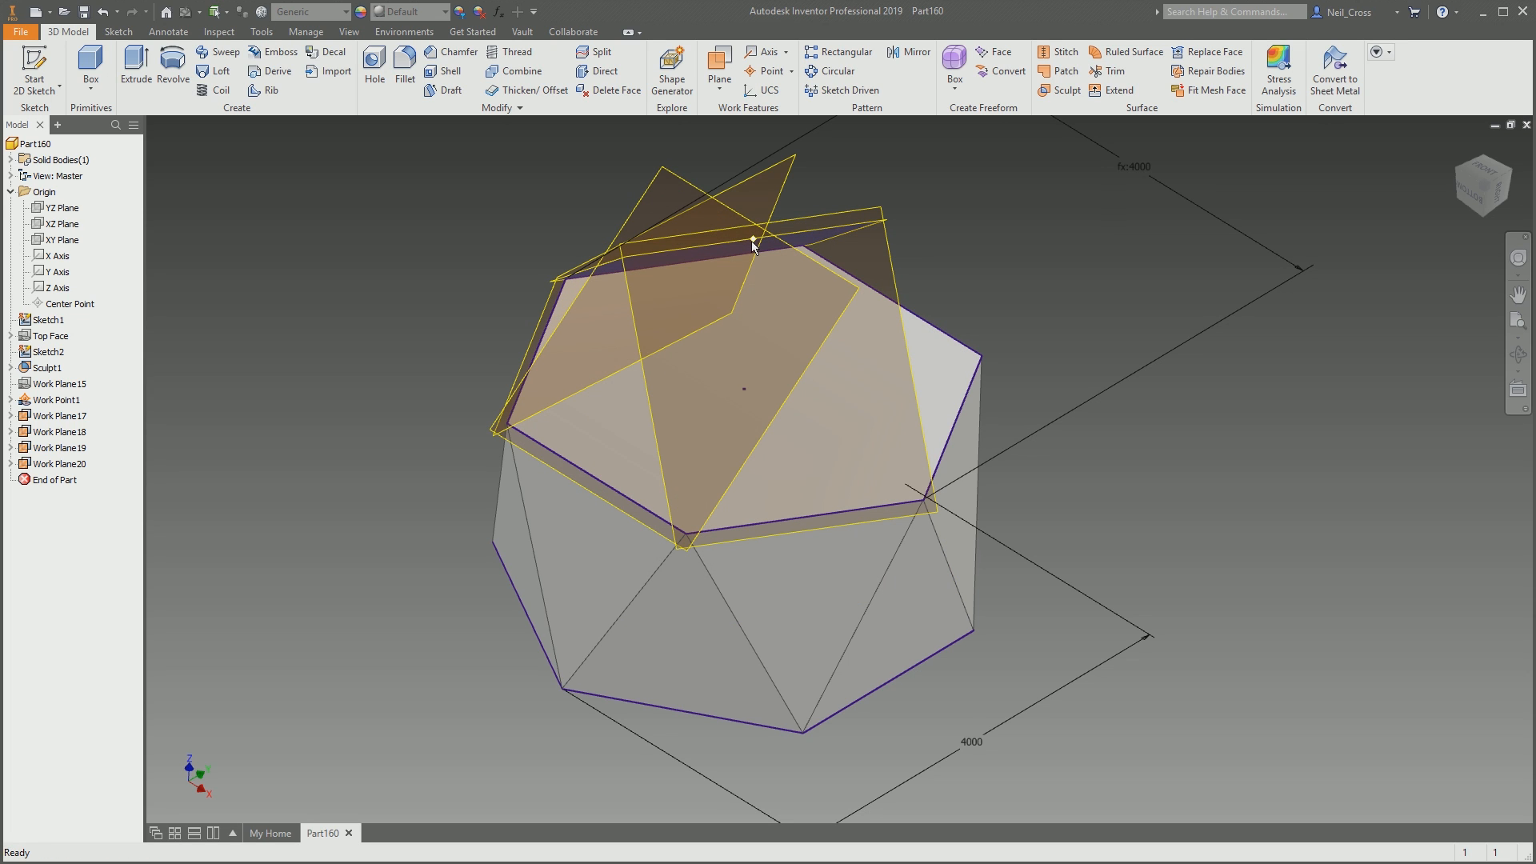
mouse_move(800, 289)
middle_mouse_down("shift")
mouse_move(1031, 453)
mouse_move(943, 454)
middle_mouse_up("shift")
key("Return")
left_click(685, 526)
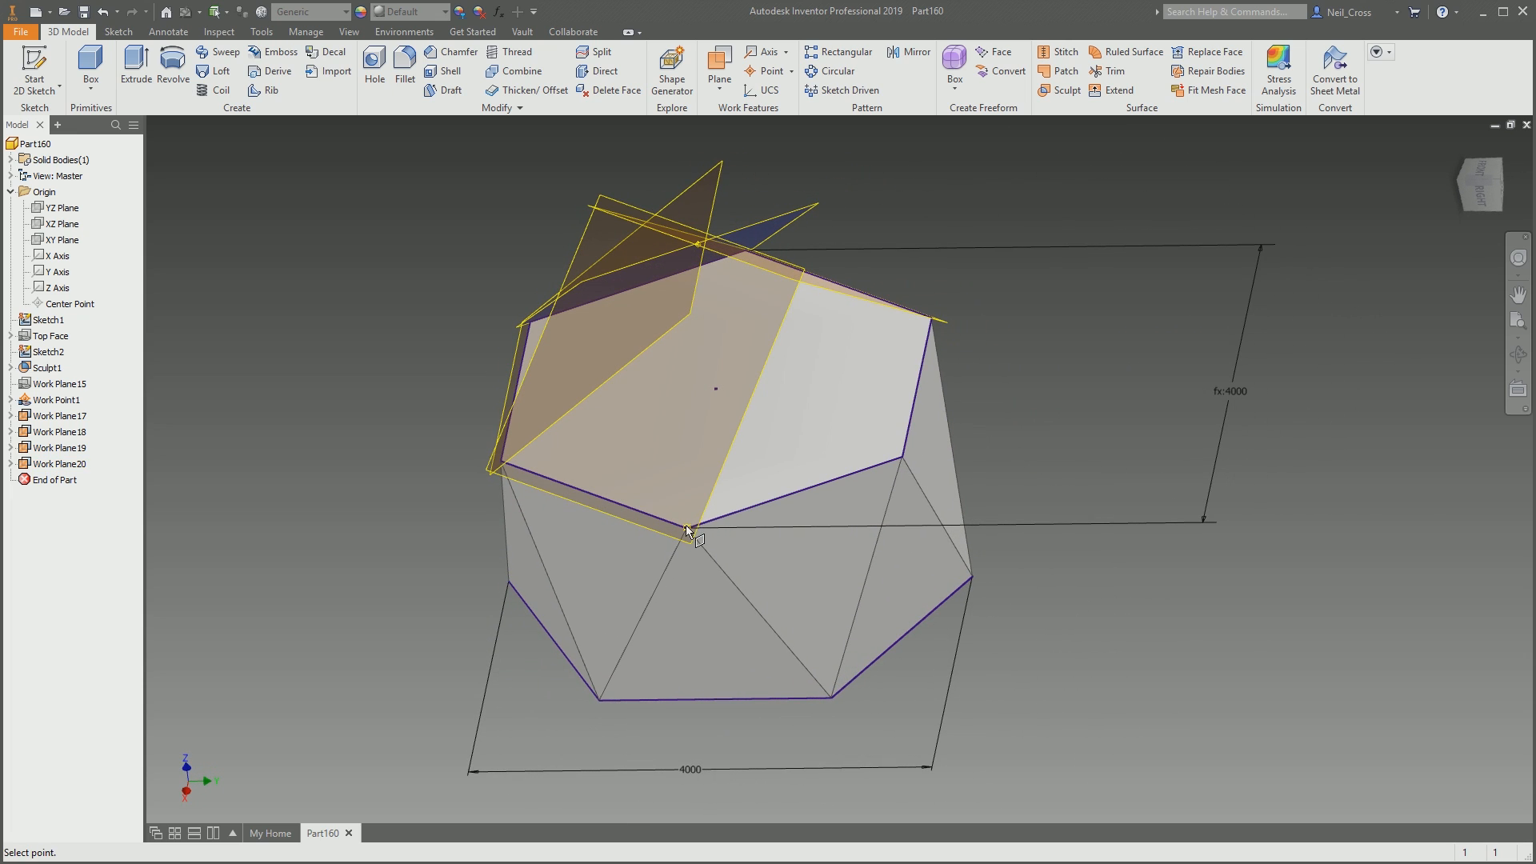
left_click(903, 457)
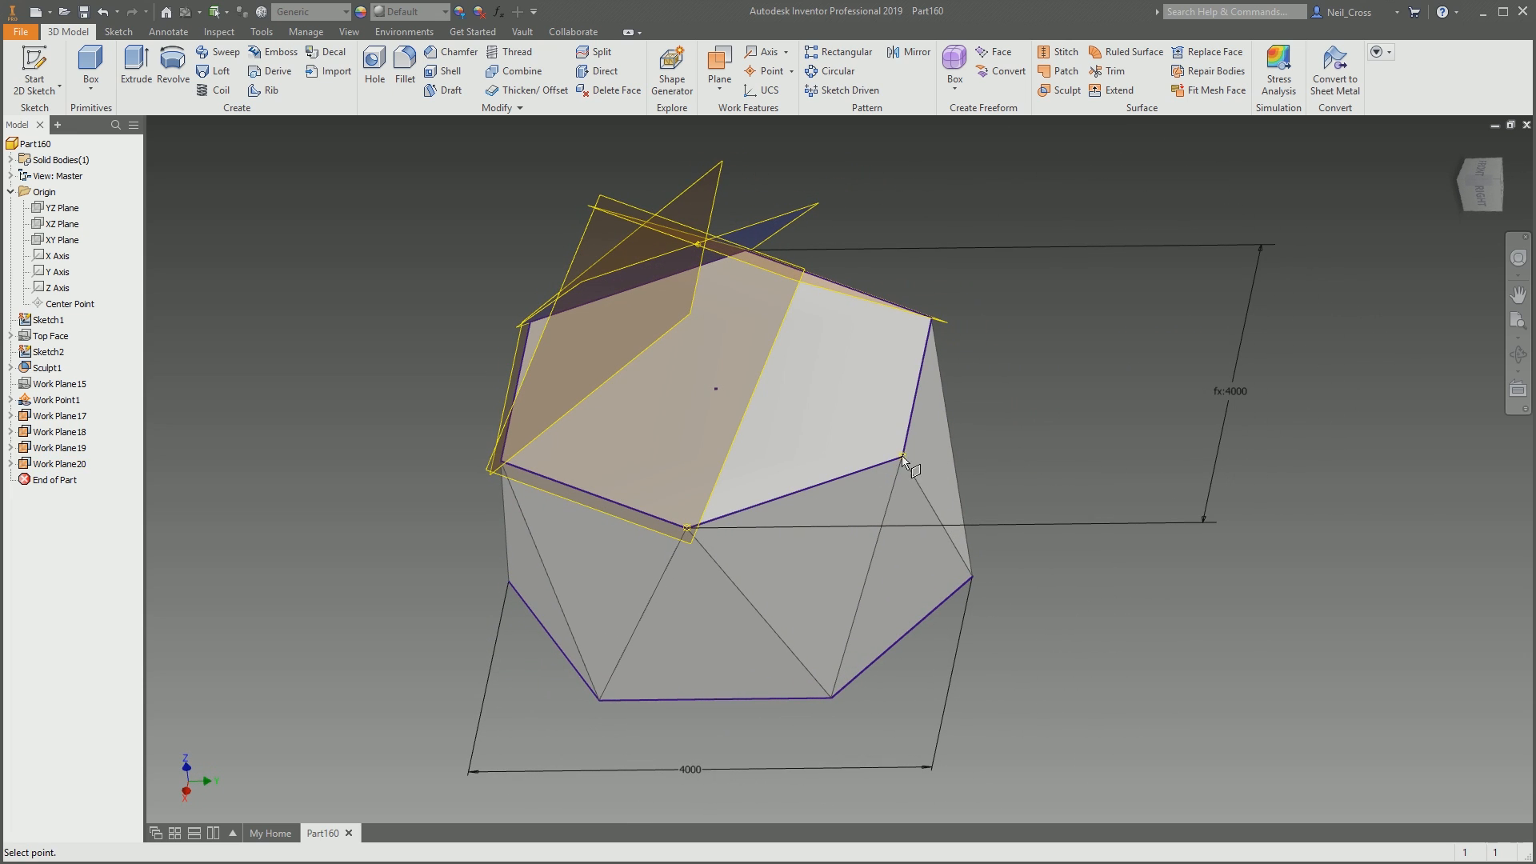
left_click(699, 244)
Close the ring with the sixth work plane, through the last top hexagon edge's endpoints and the apex work point
middle_click_drag(704, 252, 844, 422, "shift")
key("Return")
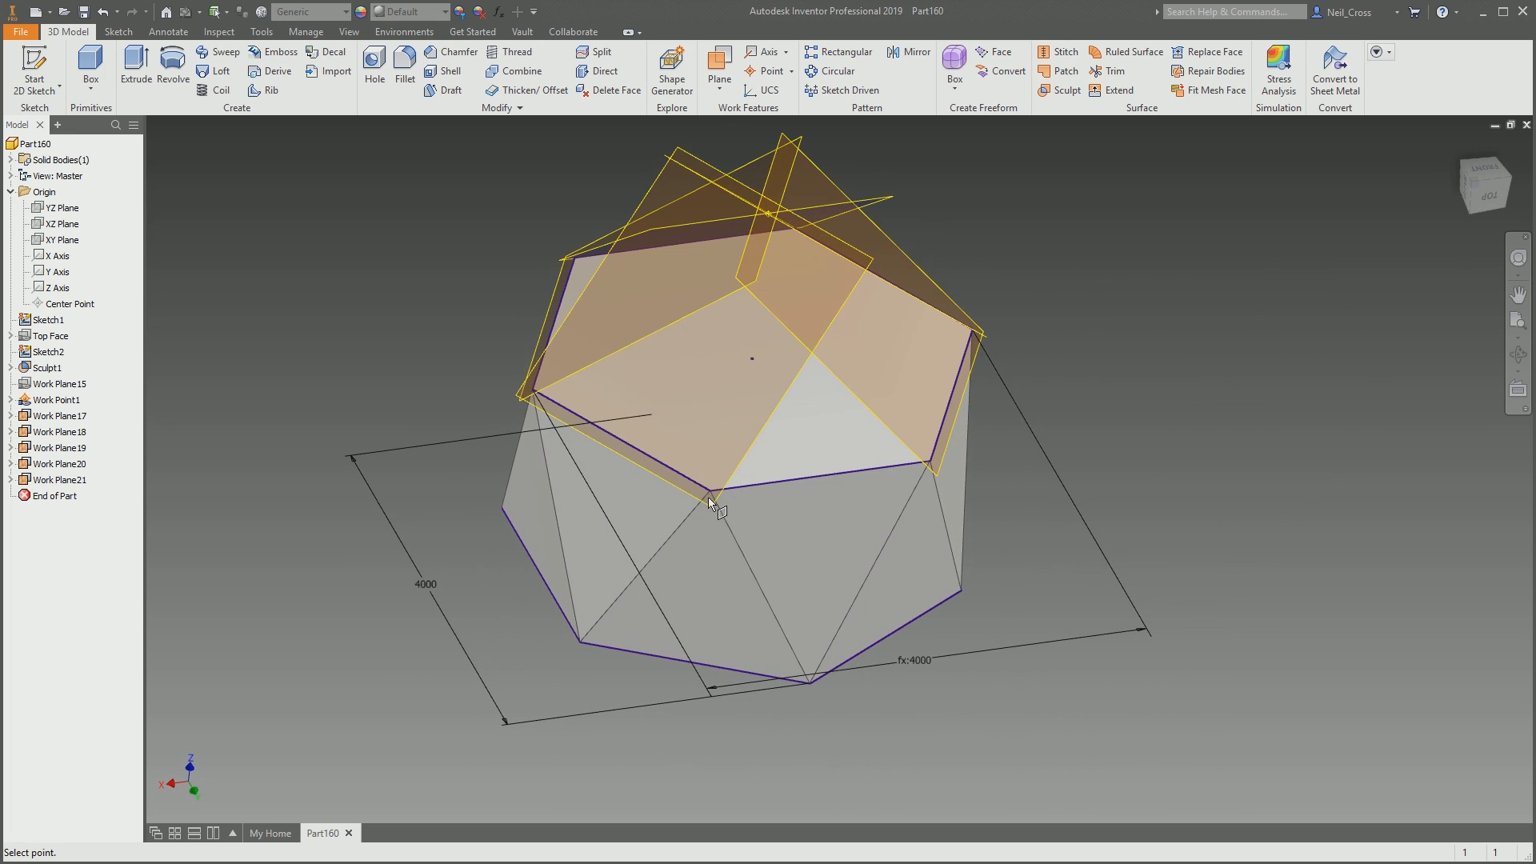
left_click(709, 491)
left_click(930, 462)
left_click(768, 213)
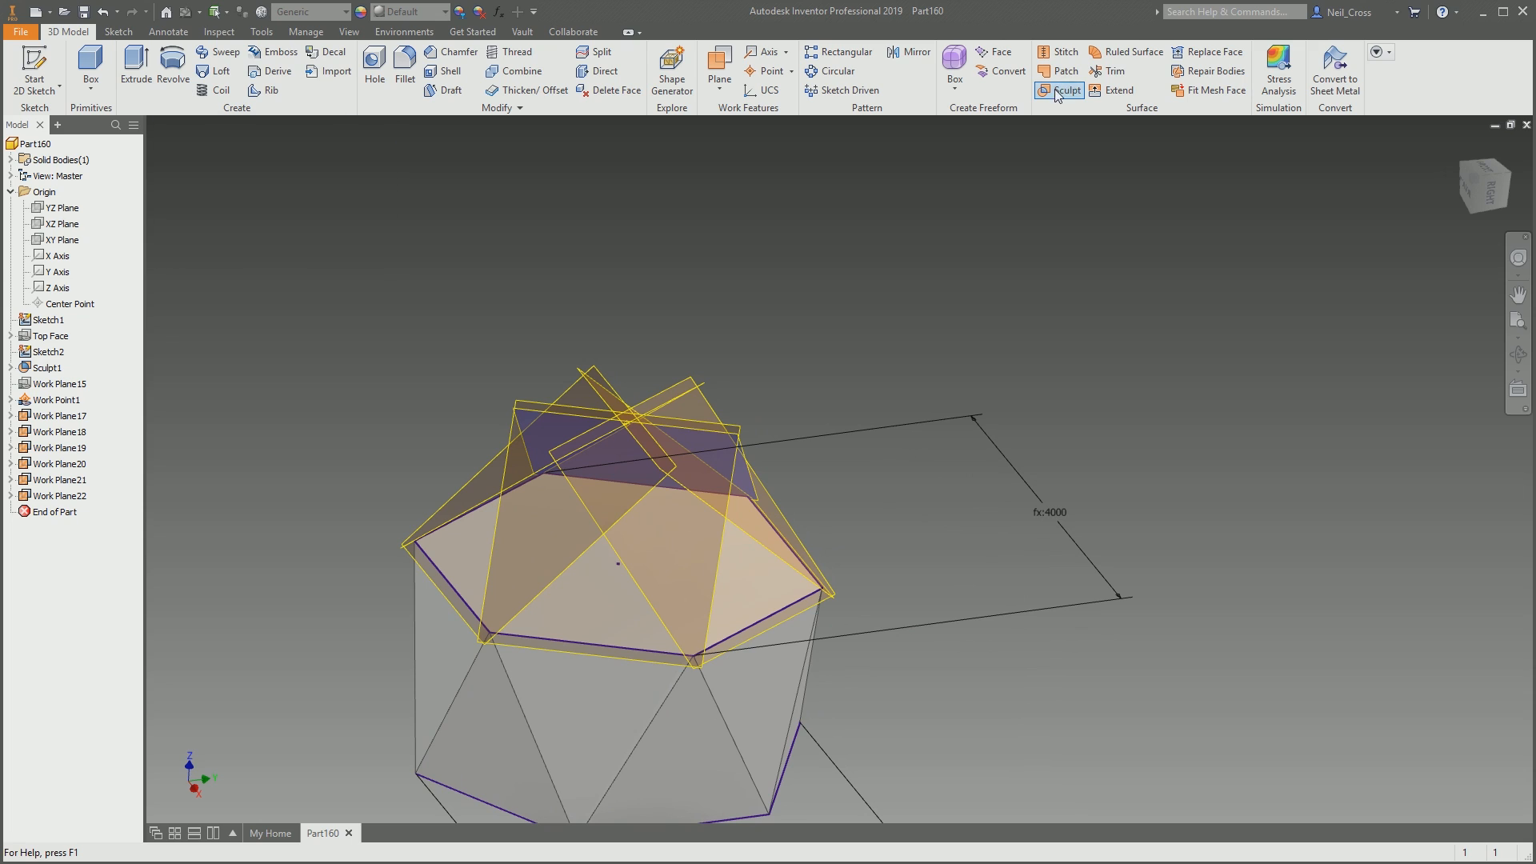
Sculpt a pointed solid cap on the top face using the six apex work planes, Work Plane17 through Work Plane22
left_click(1059, 91)
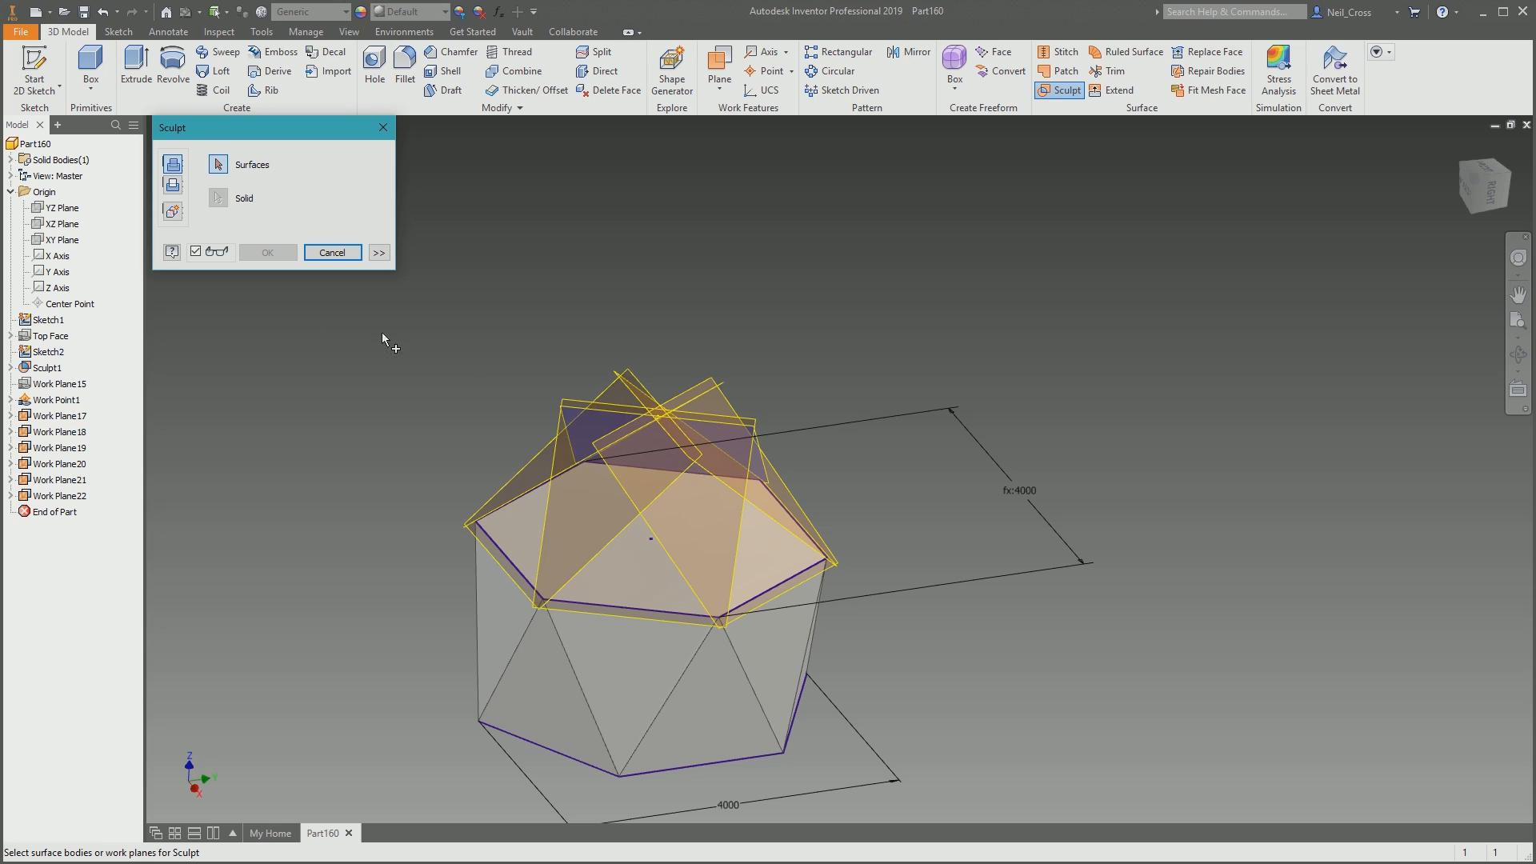
left_click(60, 412)
left_click(61, 430)
left_click(63, 447)
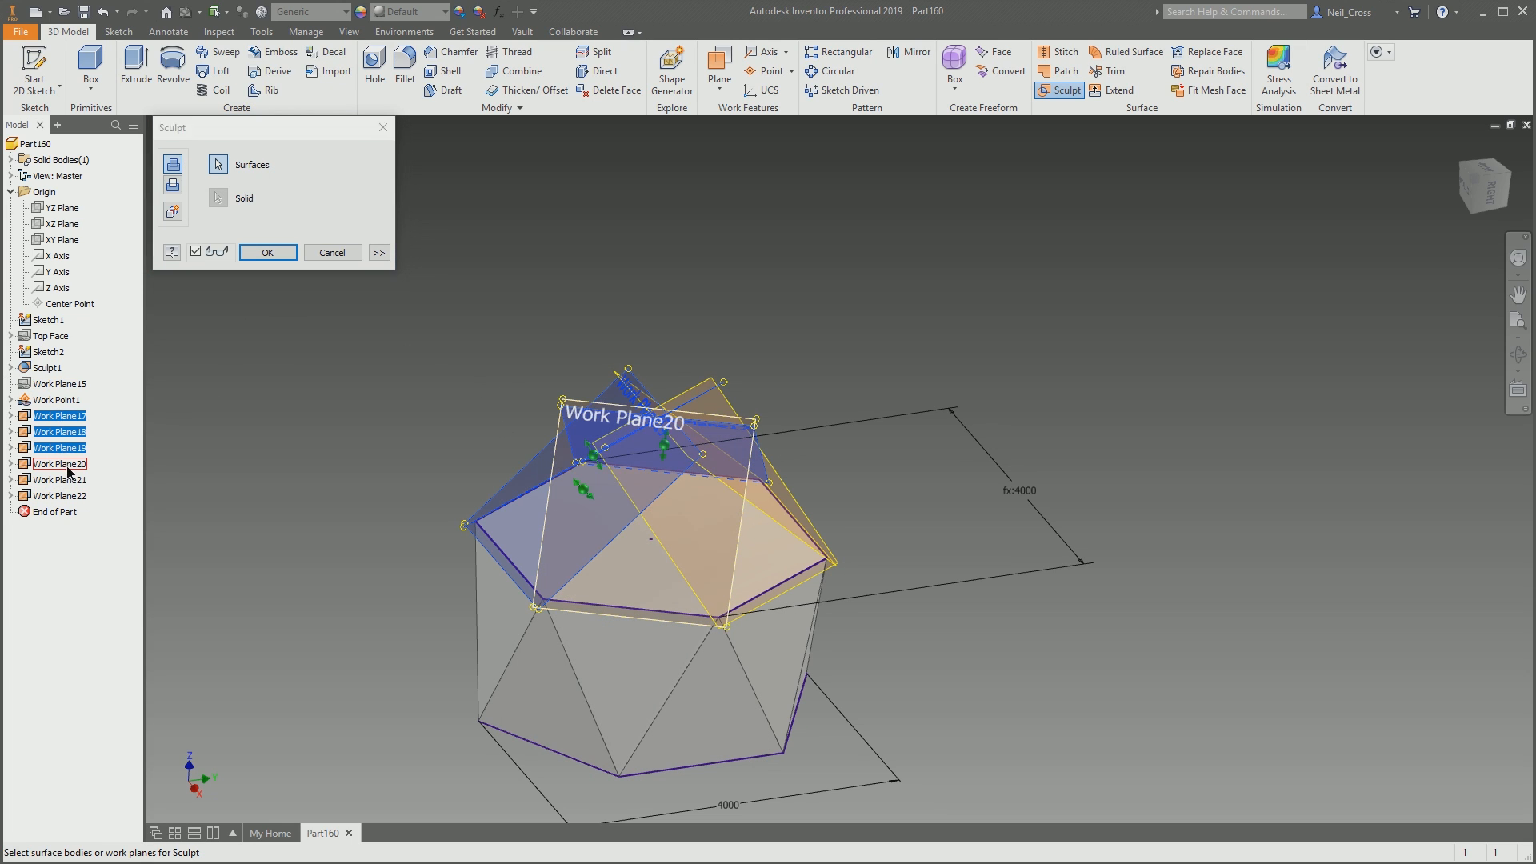
left_click(65, 463)
left_click(66, 480)
left_click(60, 495)
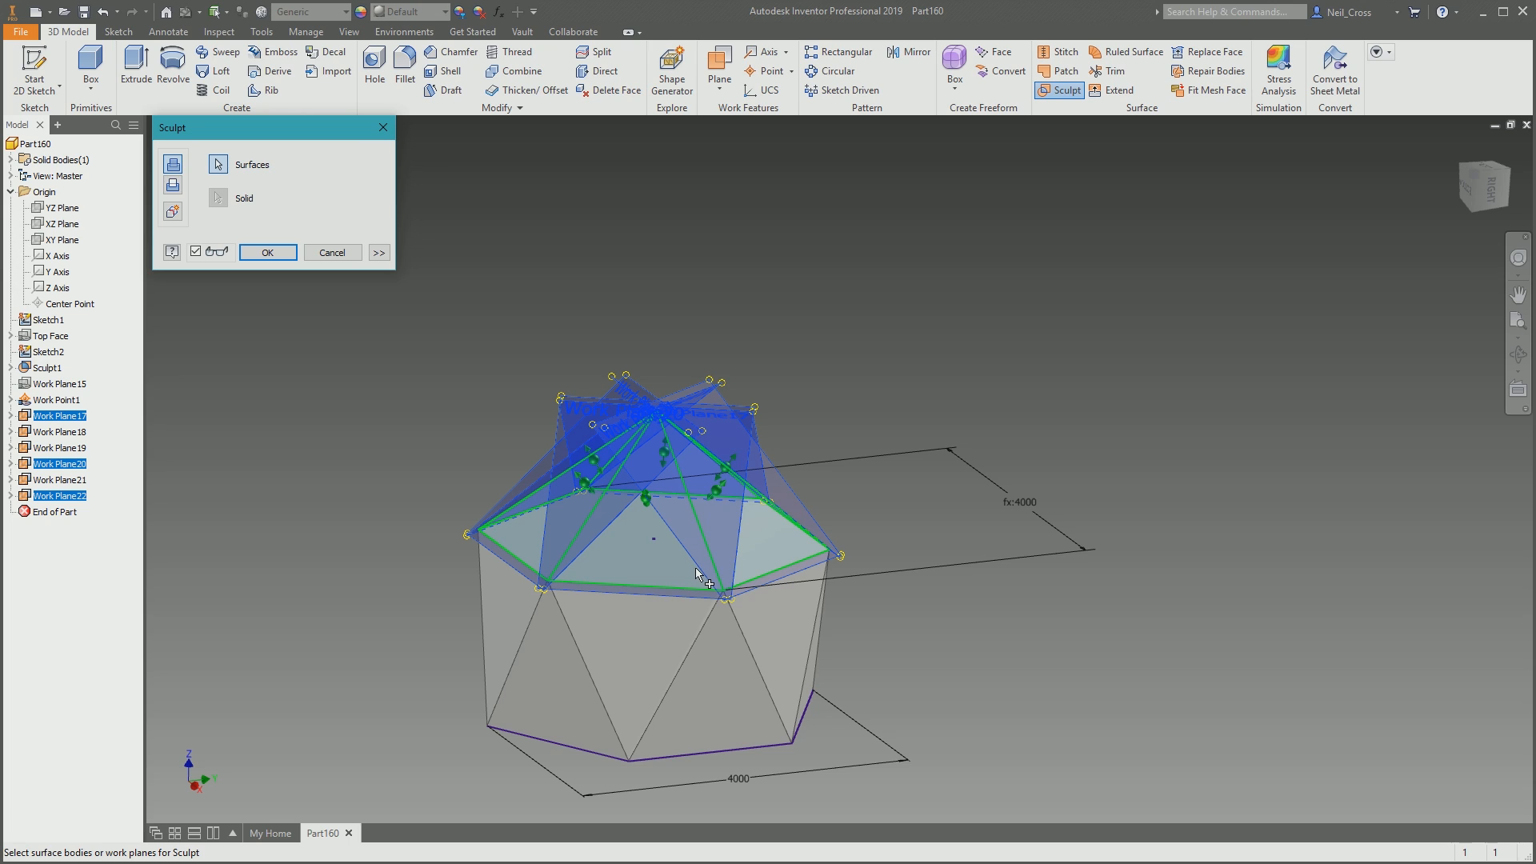
left_click(266, 256)
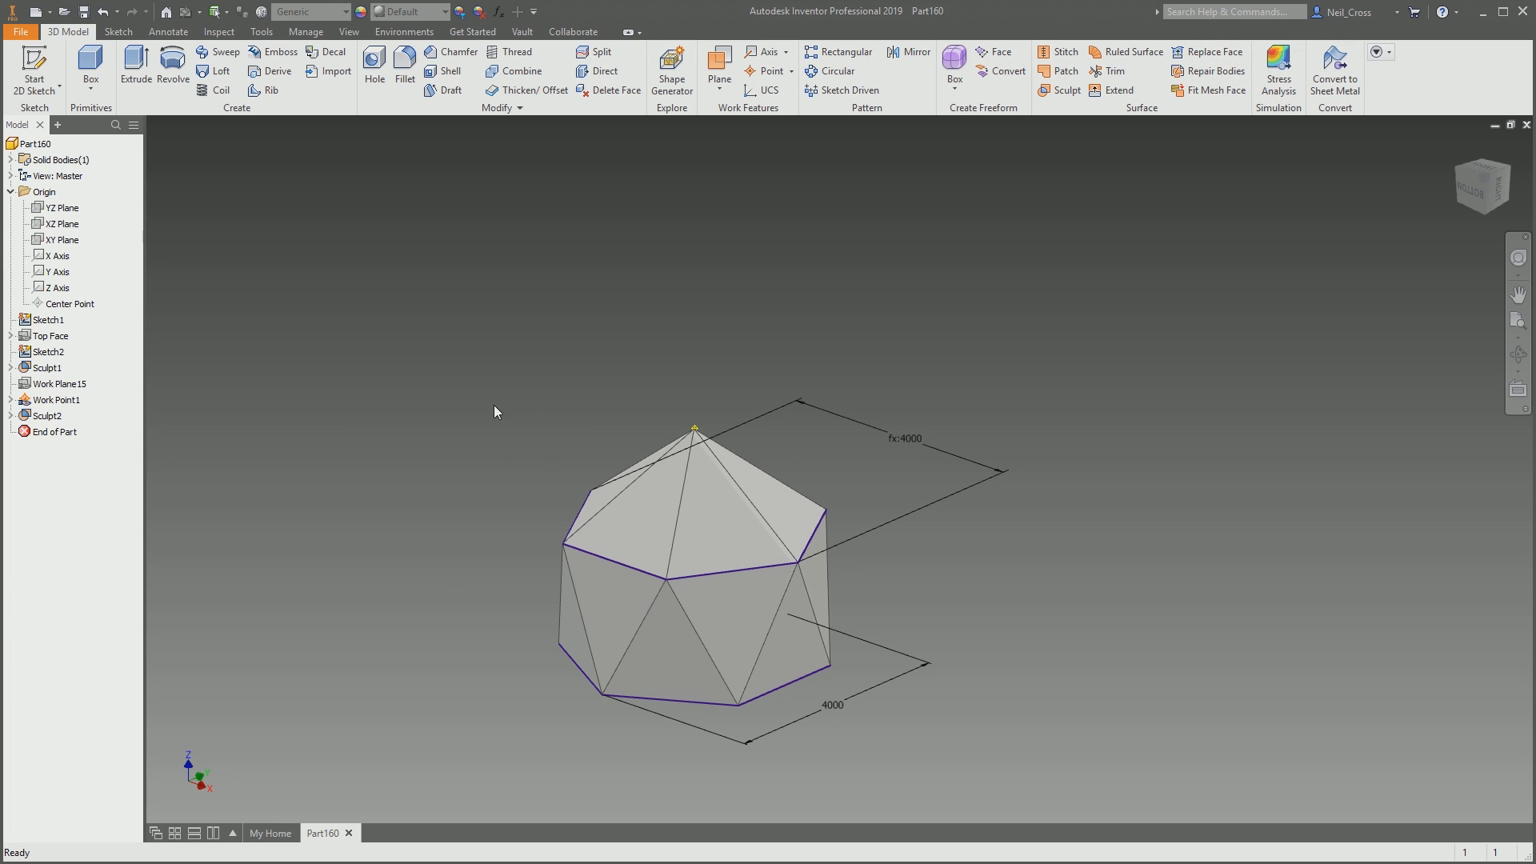
Set the base hexagon's dimension to 6000 mm and update the part
double_click(834, 707)
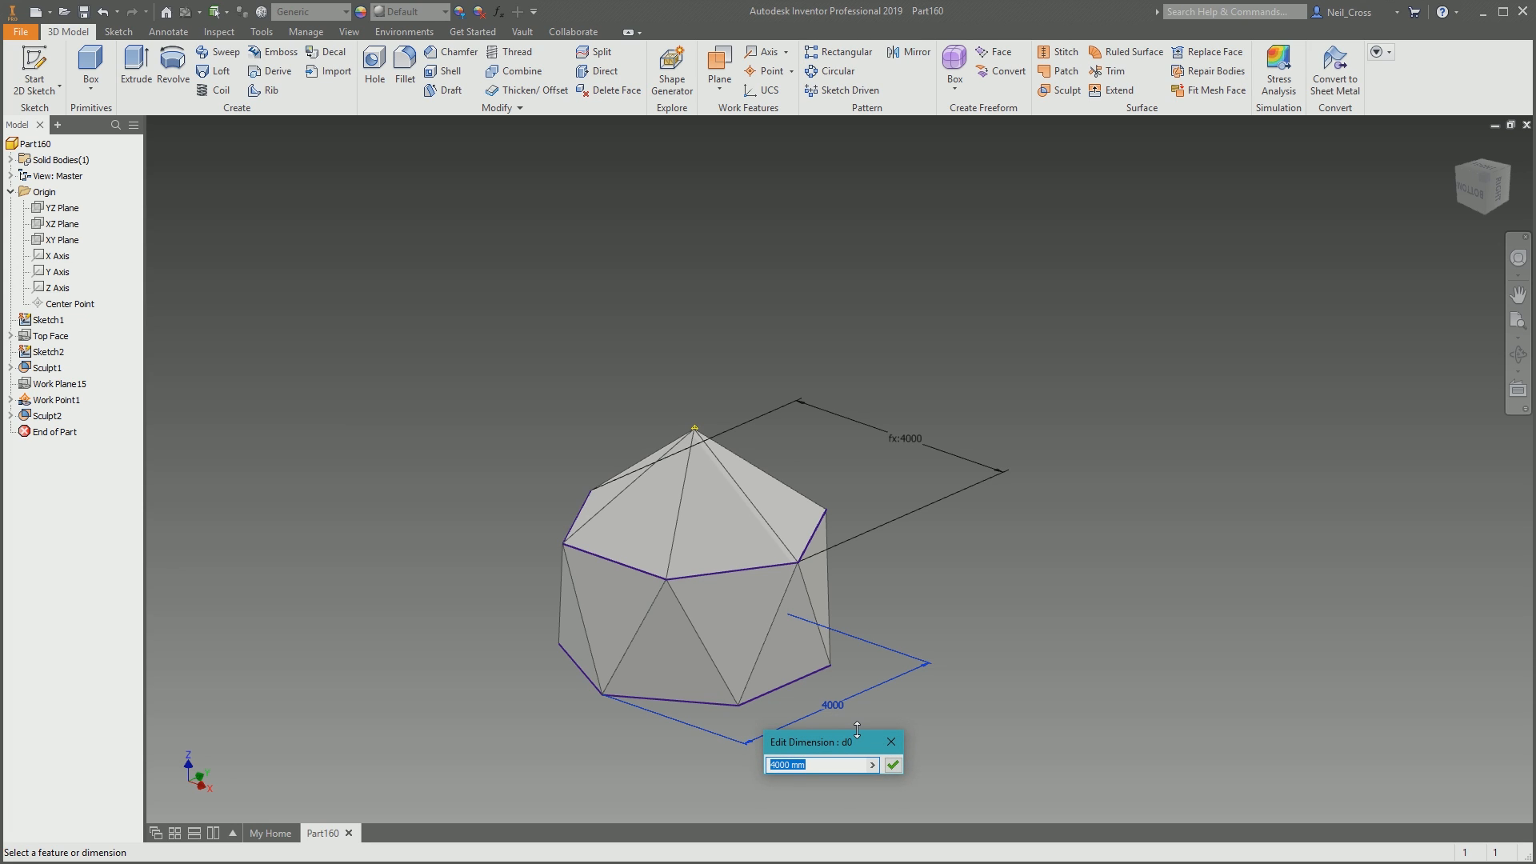
type("60")
key("Return")
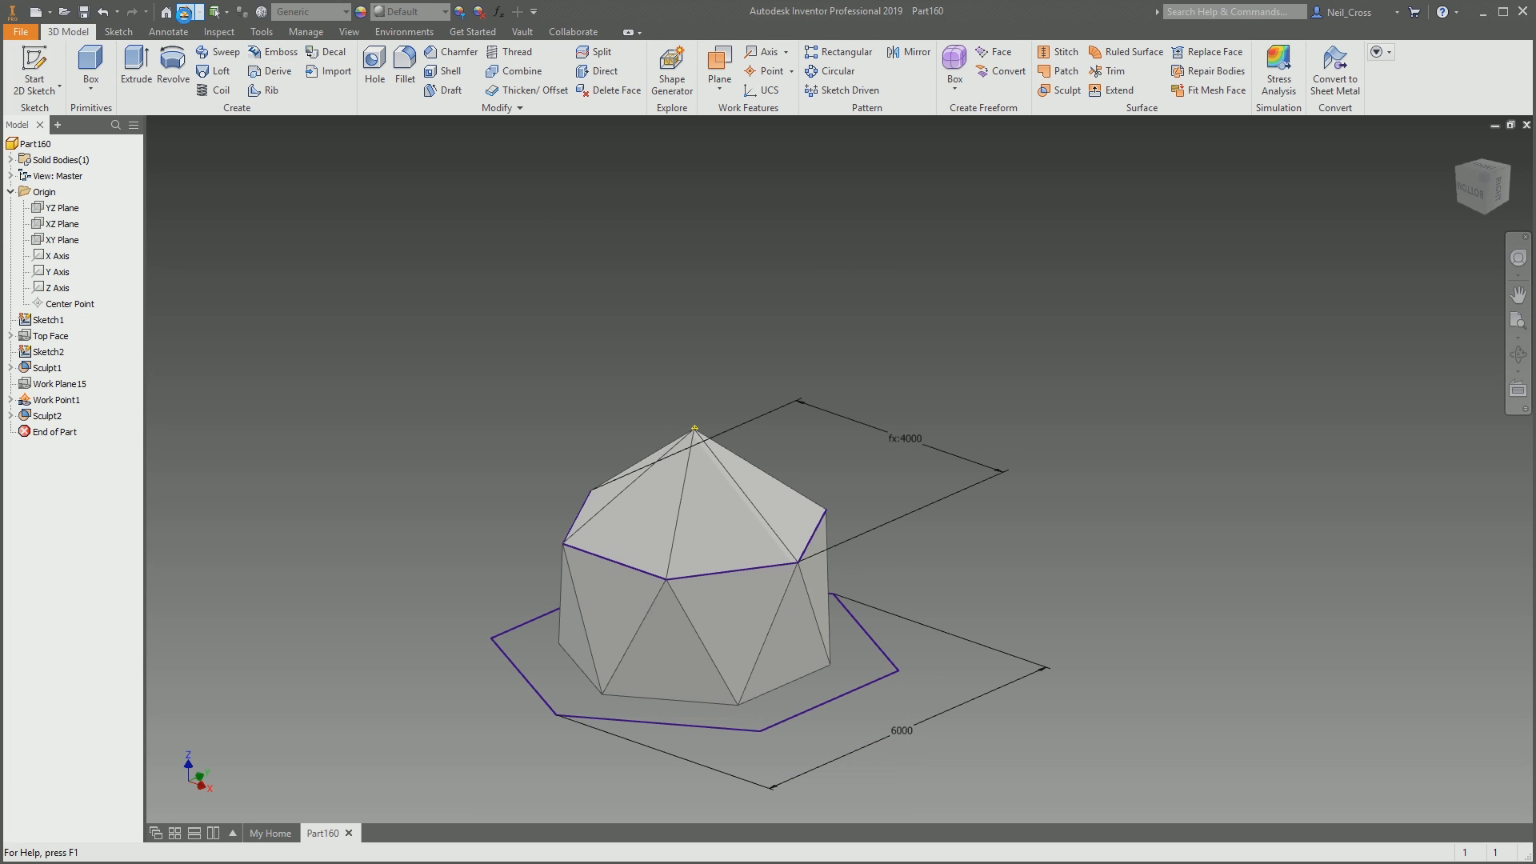
left_click(185, 13)
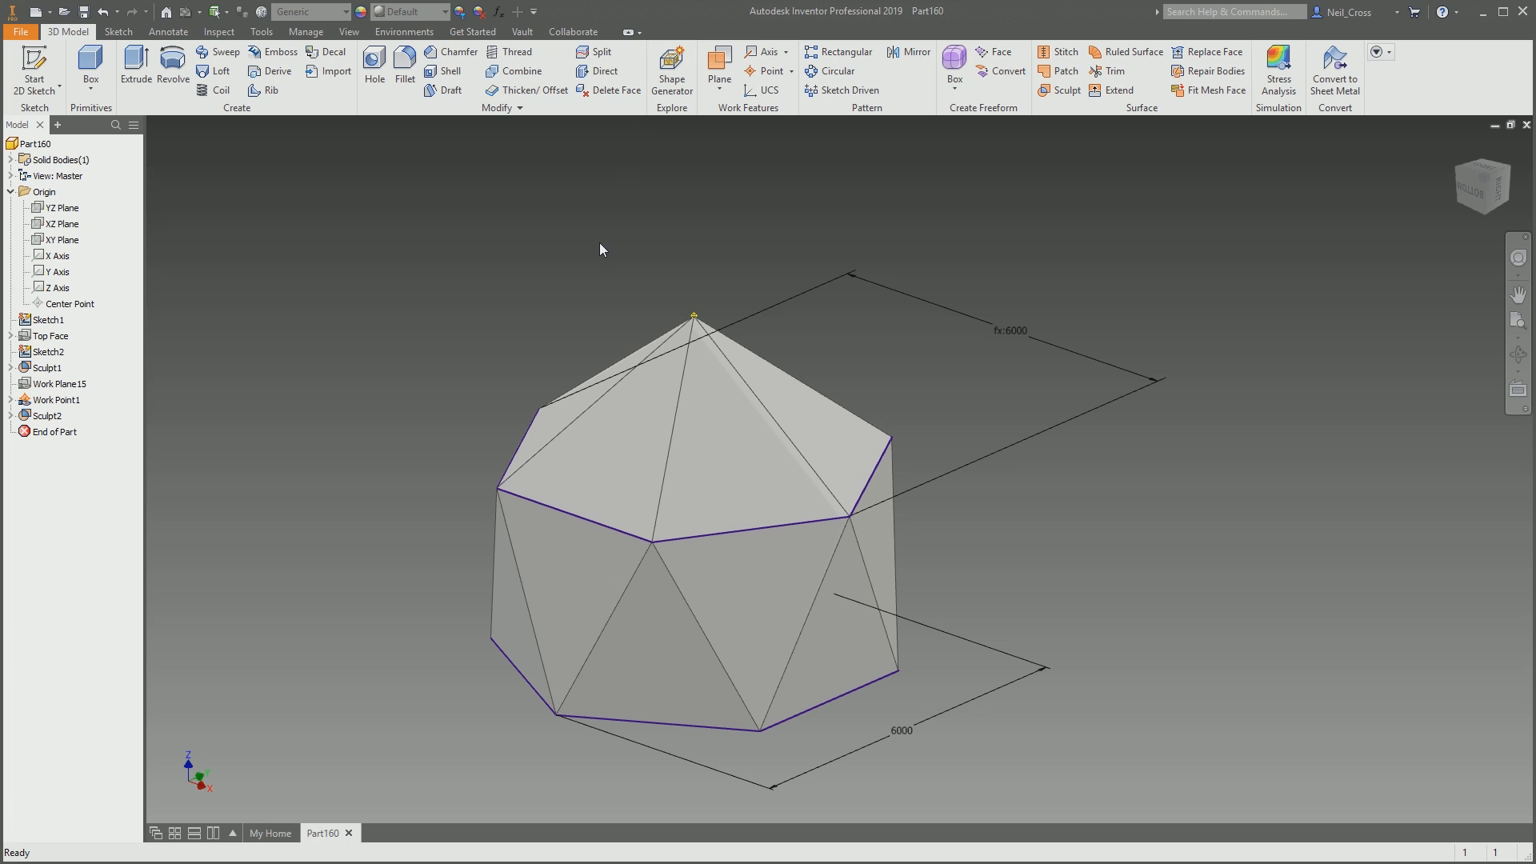
Save the part as Skeletal Model in the Data folder on Local Disk (C:)
left_click(83, 11)
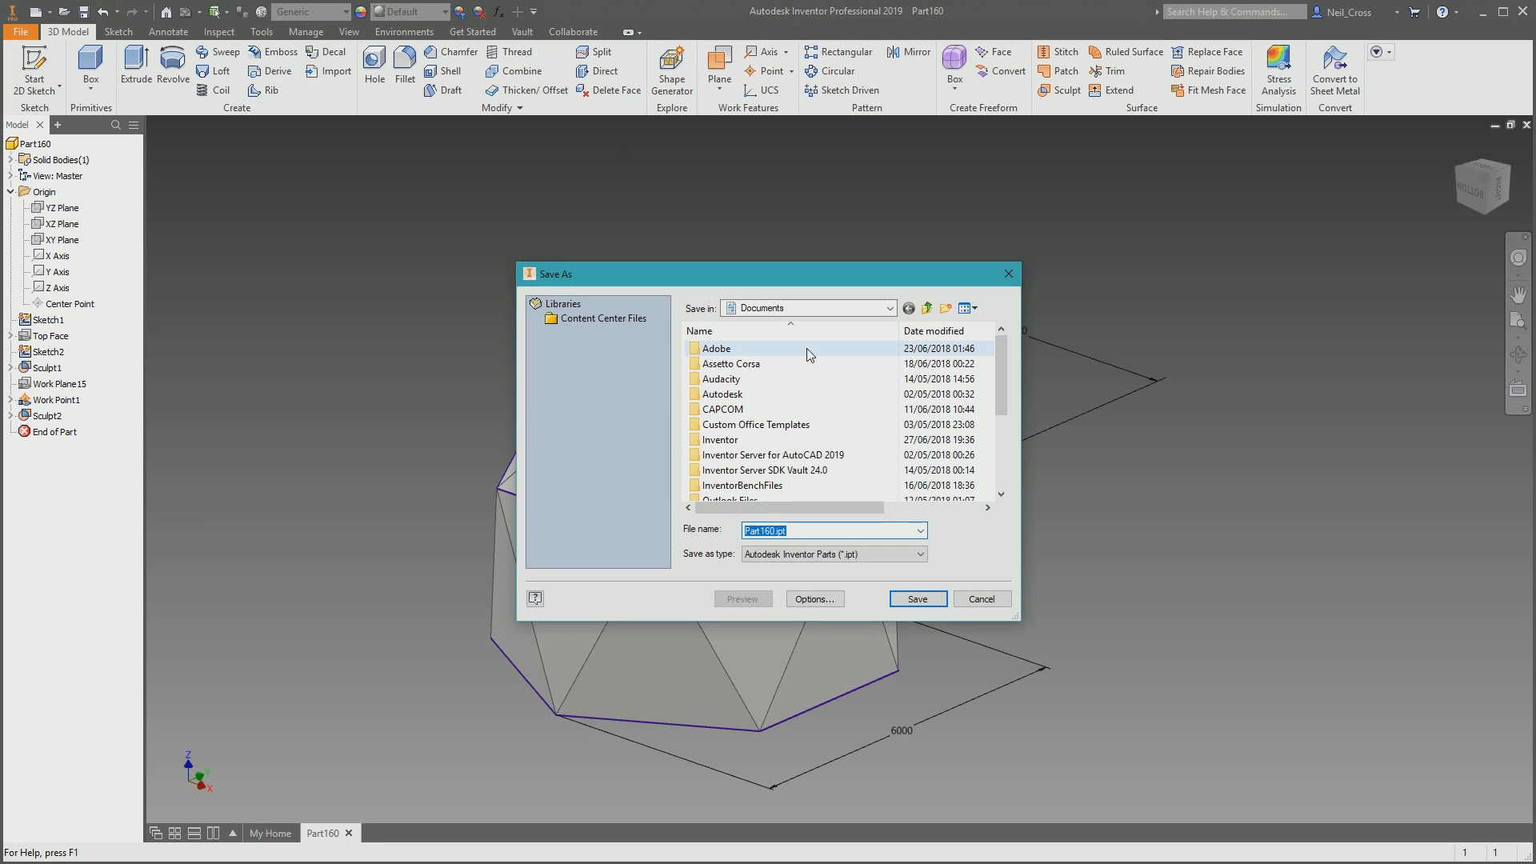
left_click(888, 308)
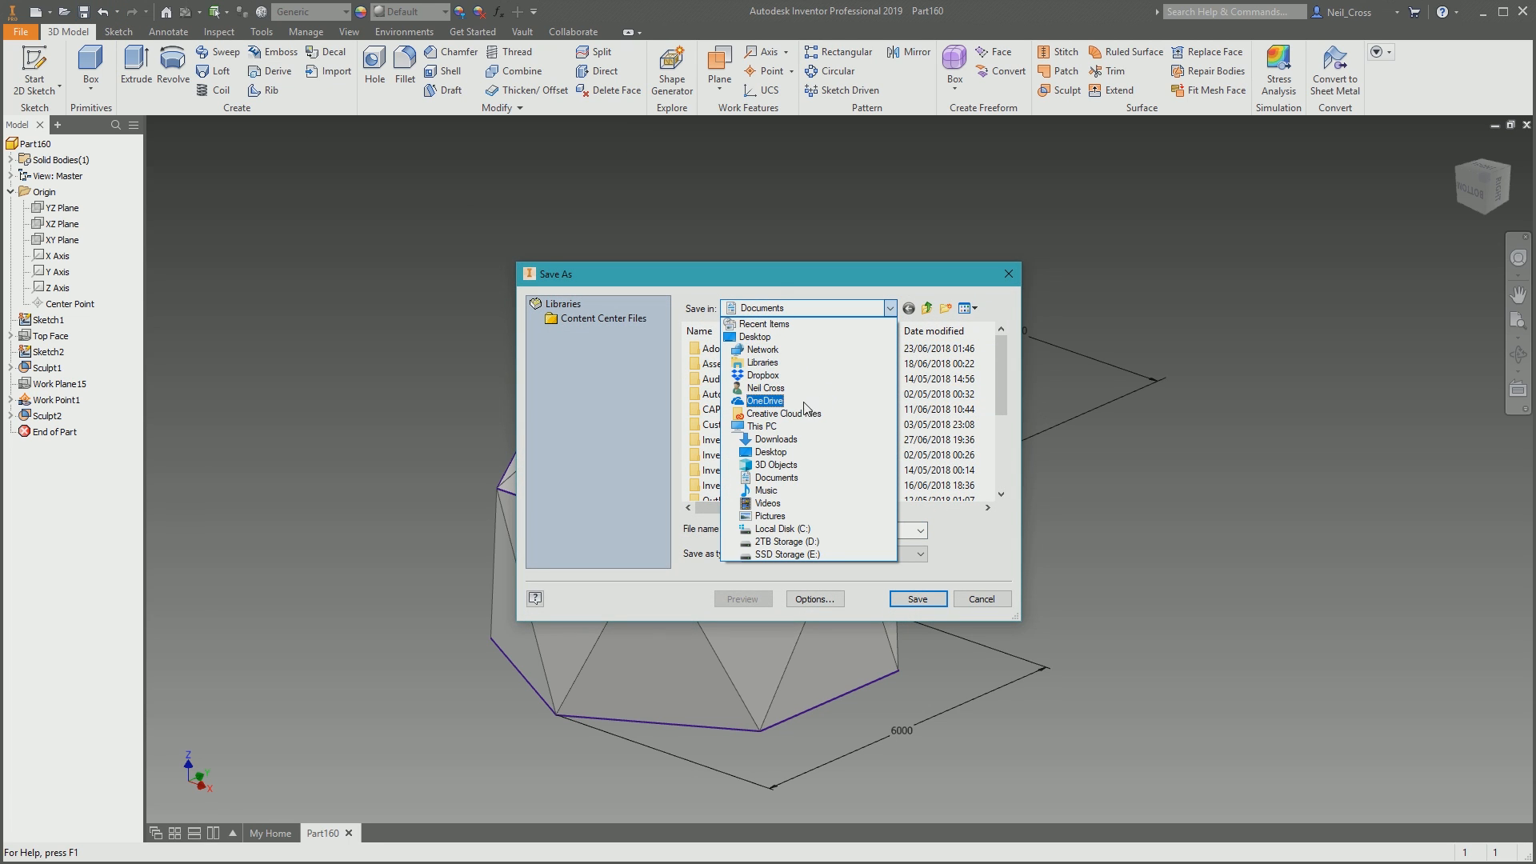
left_click(780, 529)
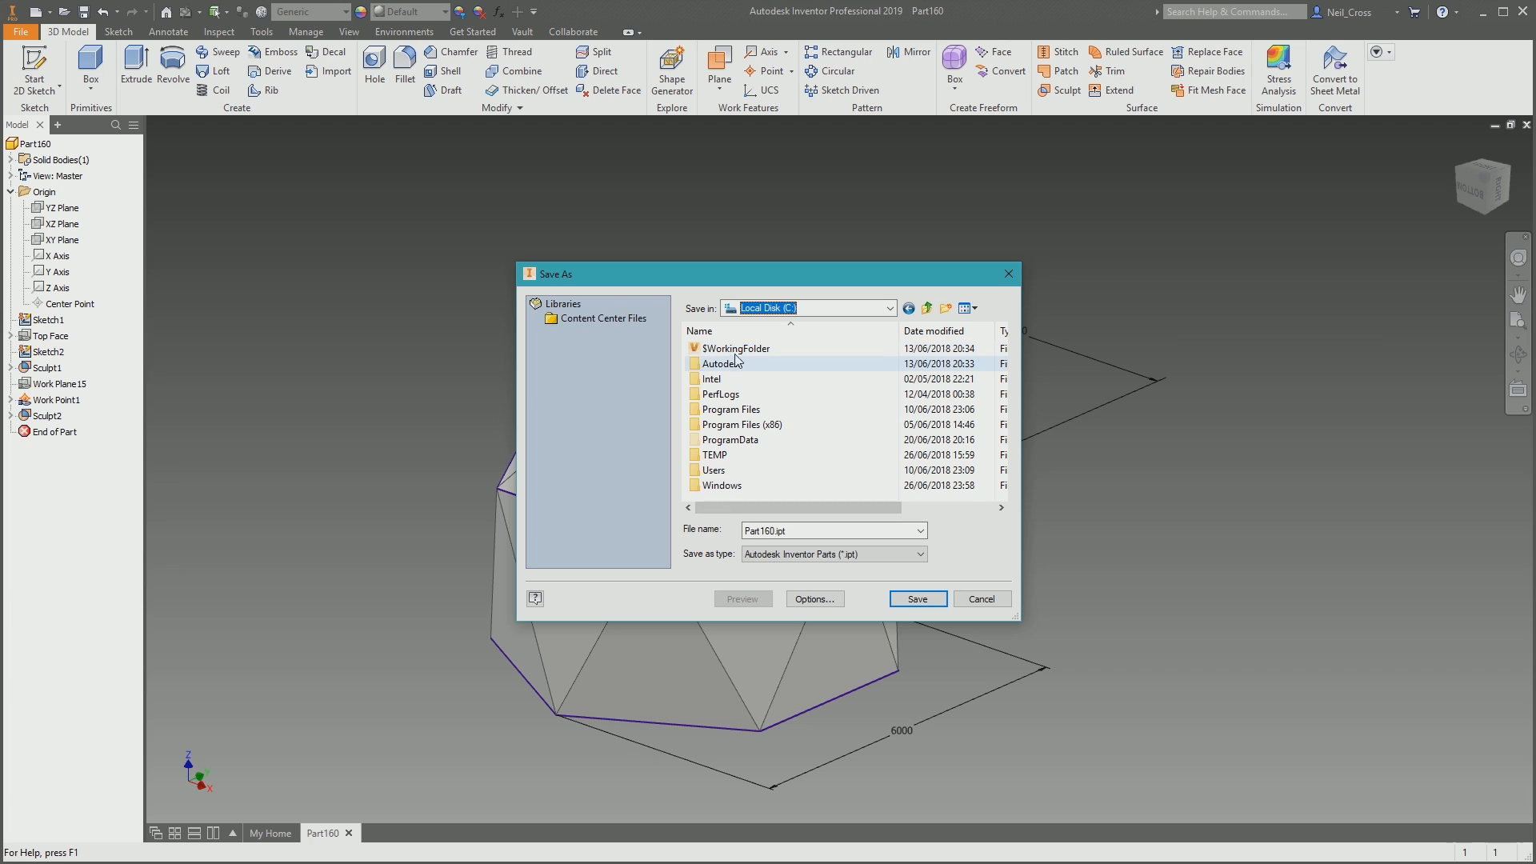
double_click(732, 348)
double_click(720, 390)
double_click(800, 531)
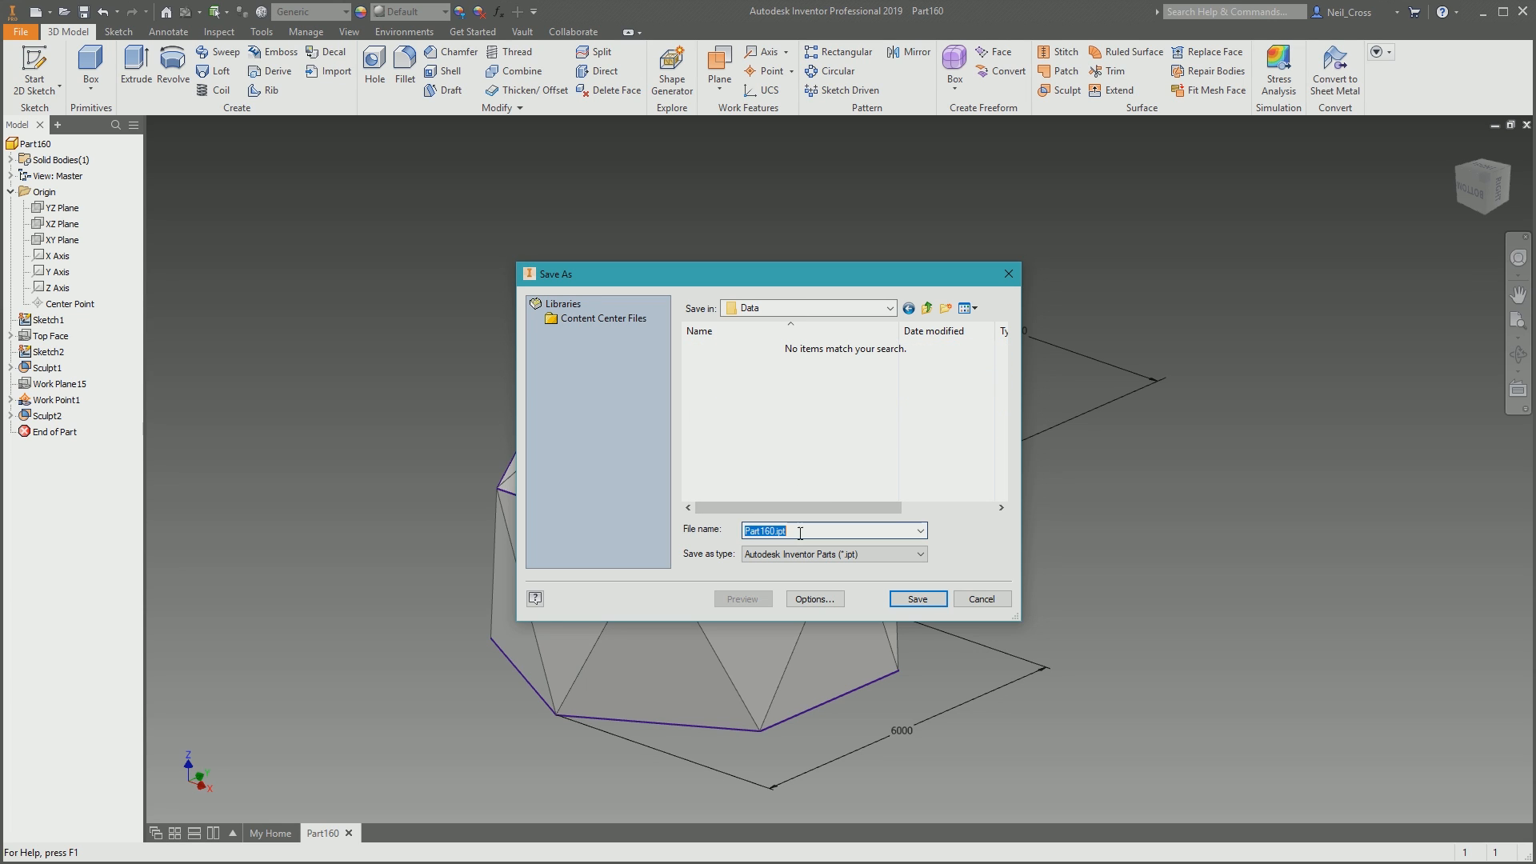
type("Skeletal Model")
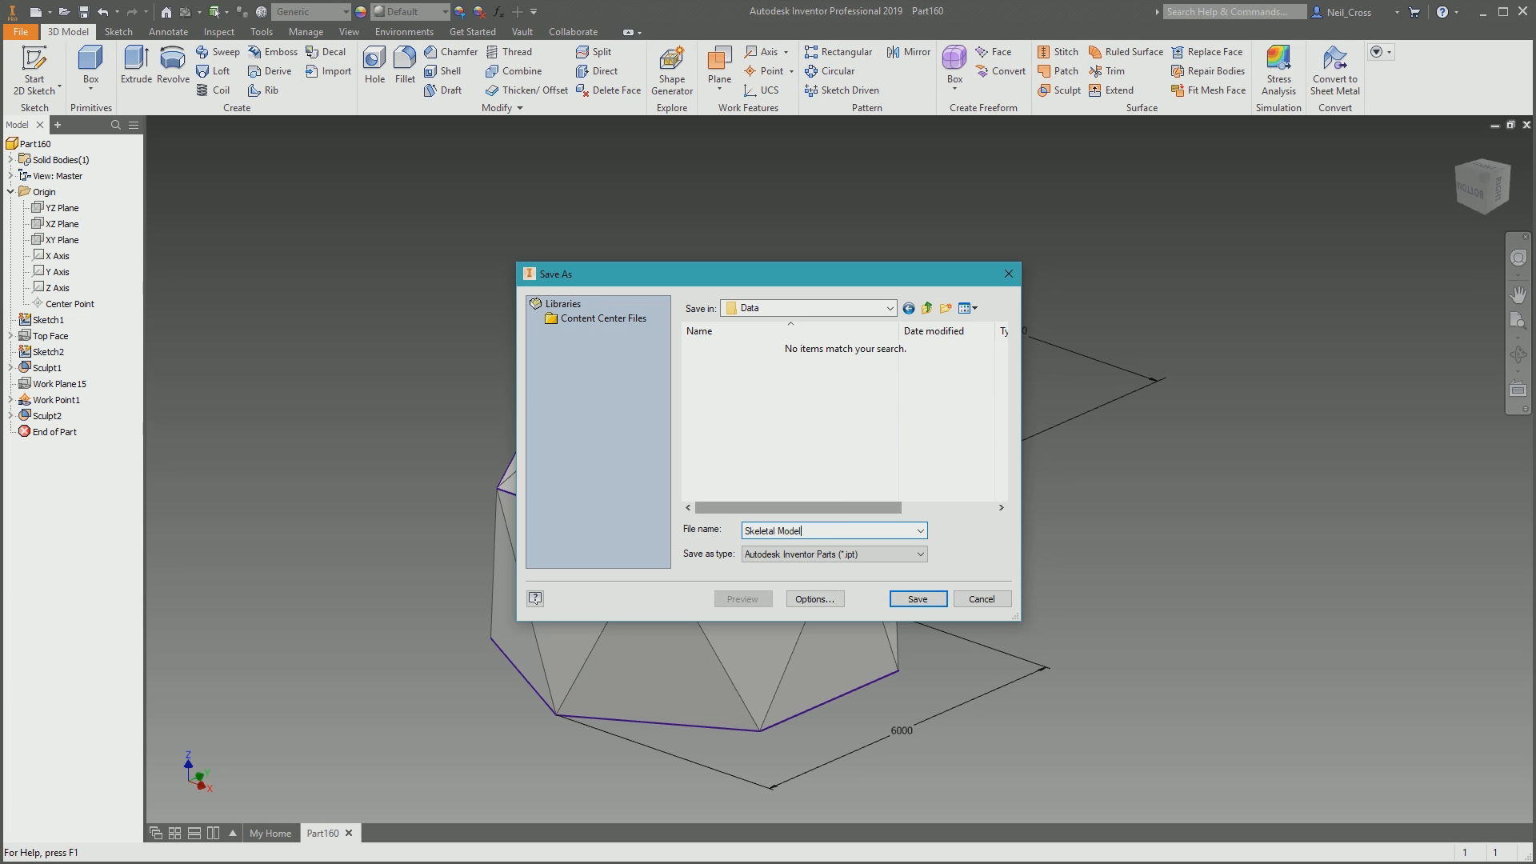
key("Return")
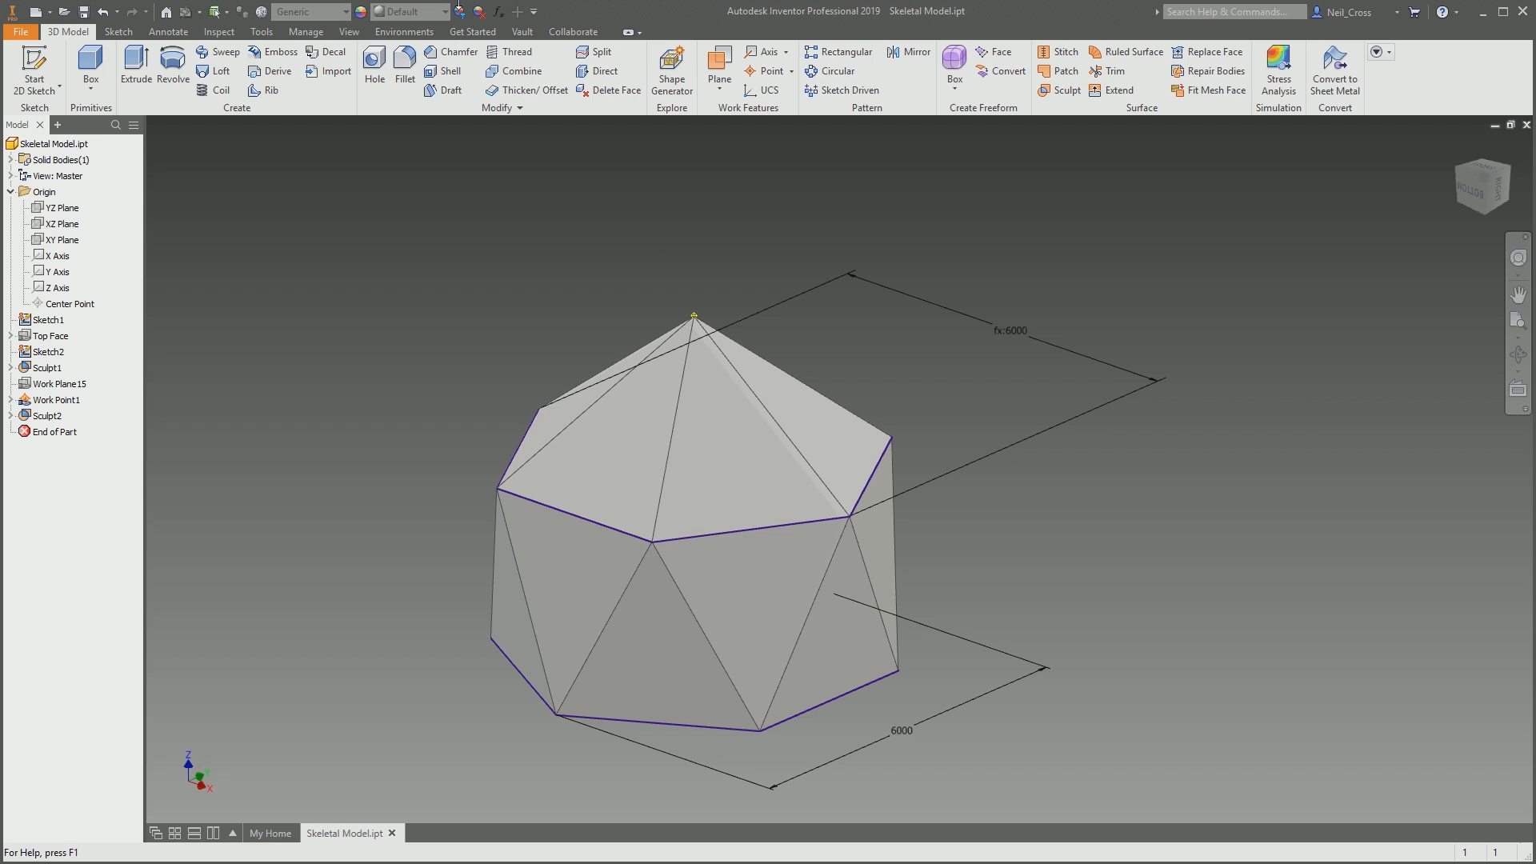
Create a new assembly from the Standard.iam template
left_click(36, 11)
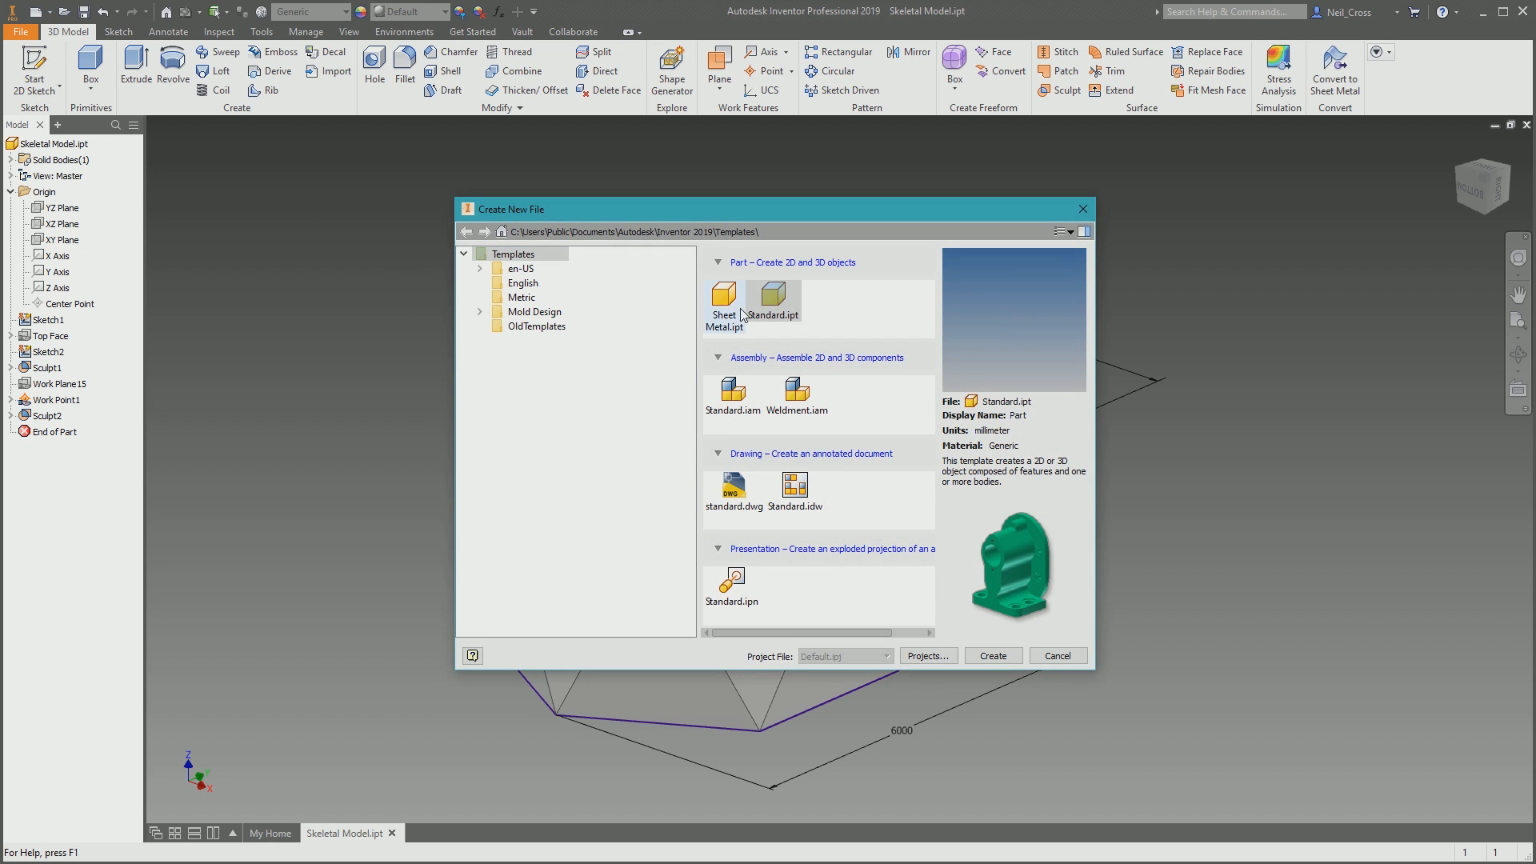
left_click(734, 392)
double_click(735, 393)
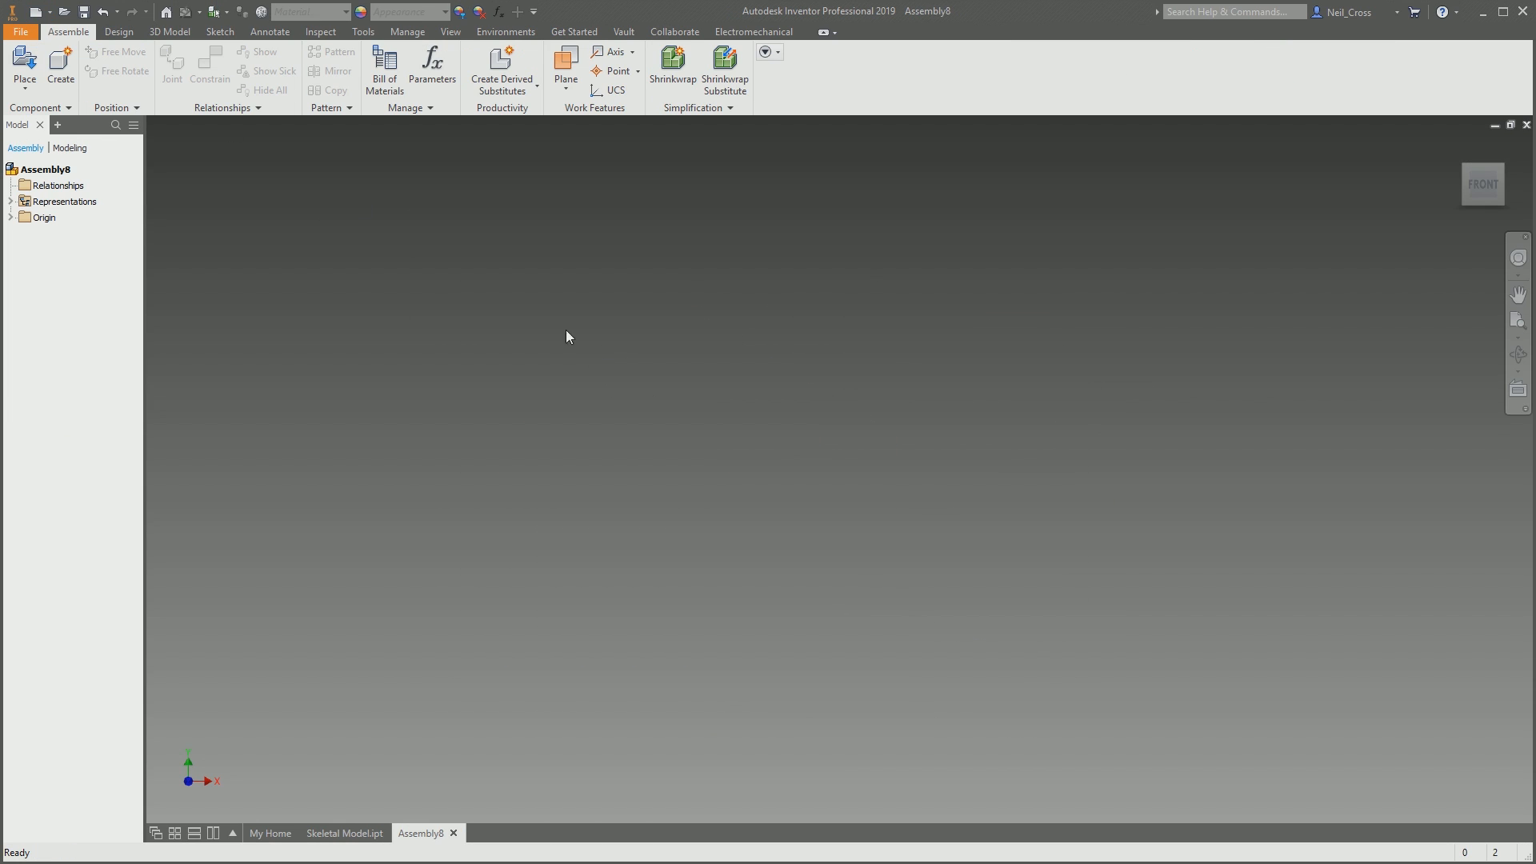
Place one instance of Skeletal Model.ipt from the Data folder into the assembly, grounded at the origin
left_click(25, 64)
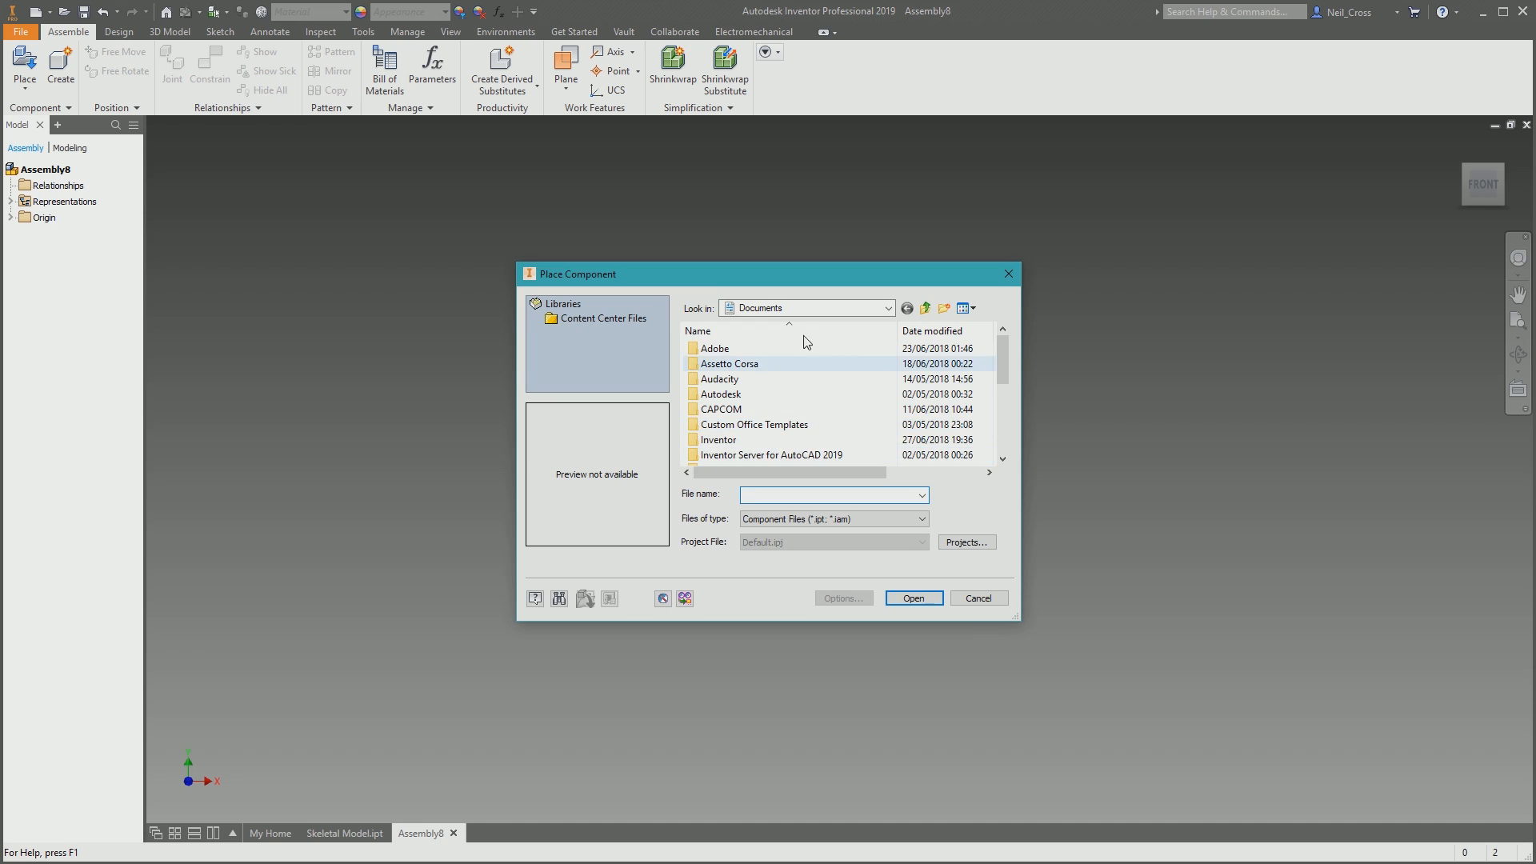
left_click(806, 308)
left_click(772, 524)
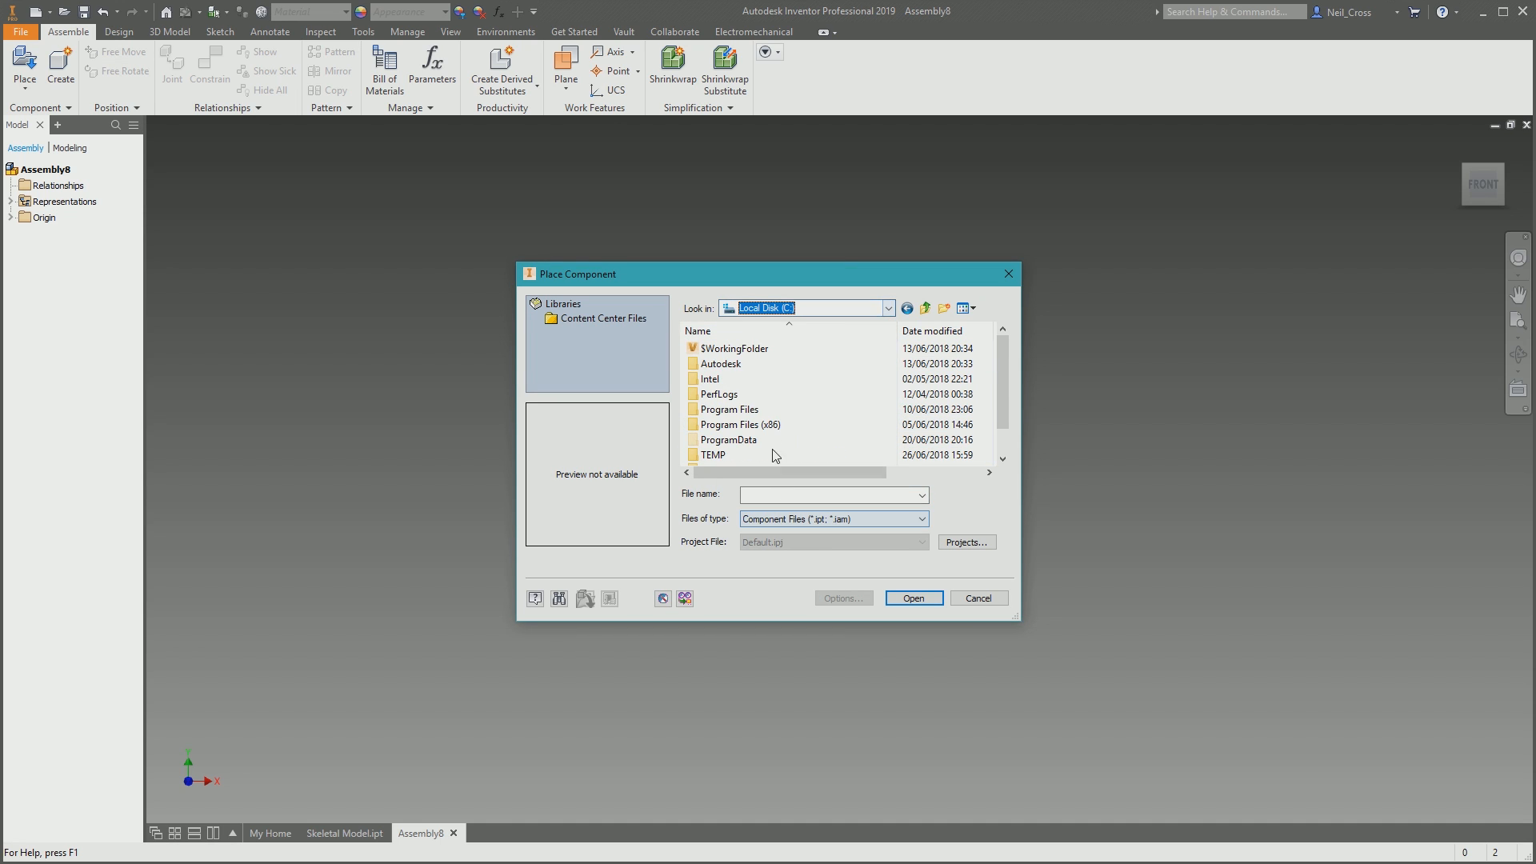
double_click(732, 379)
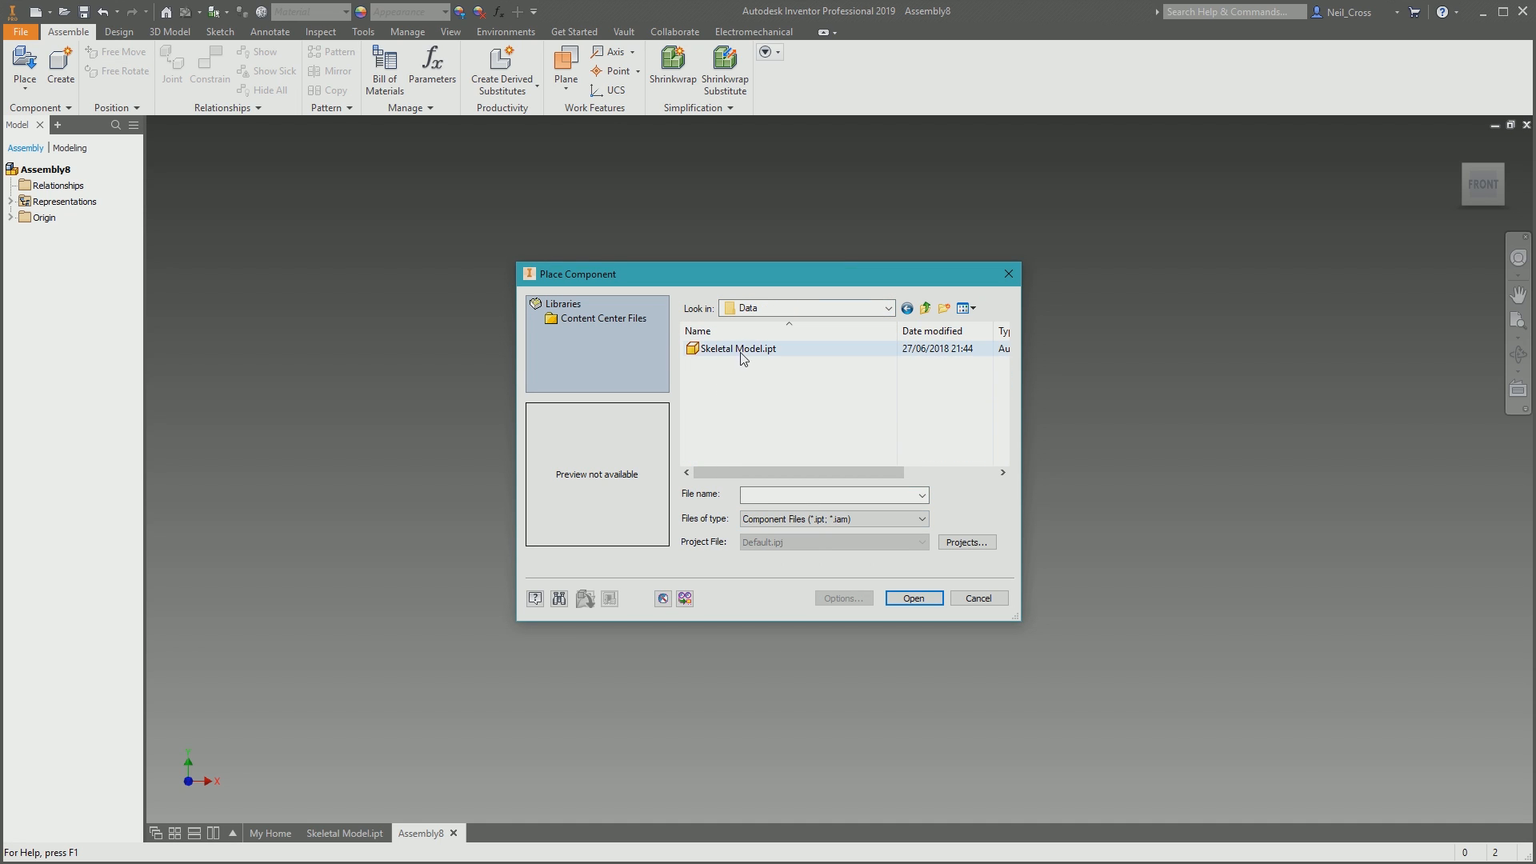
double_click(724, 349)
right_click(749, 385)
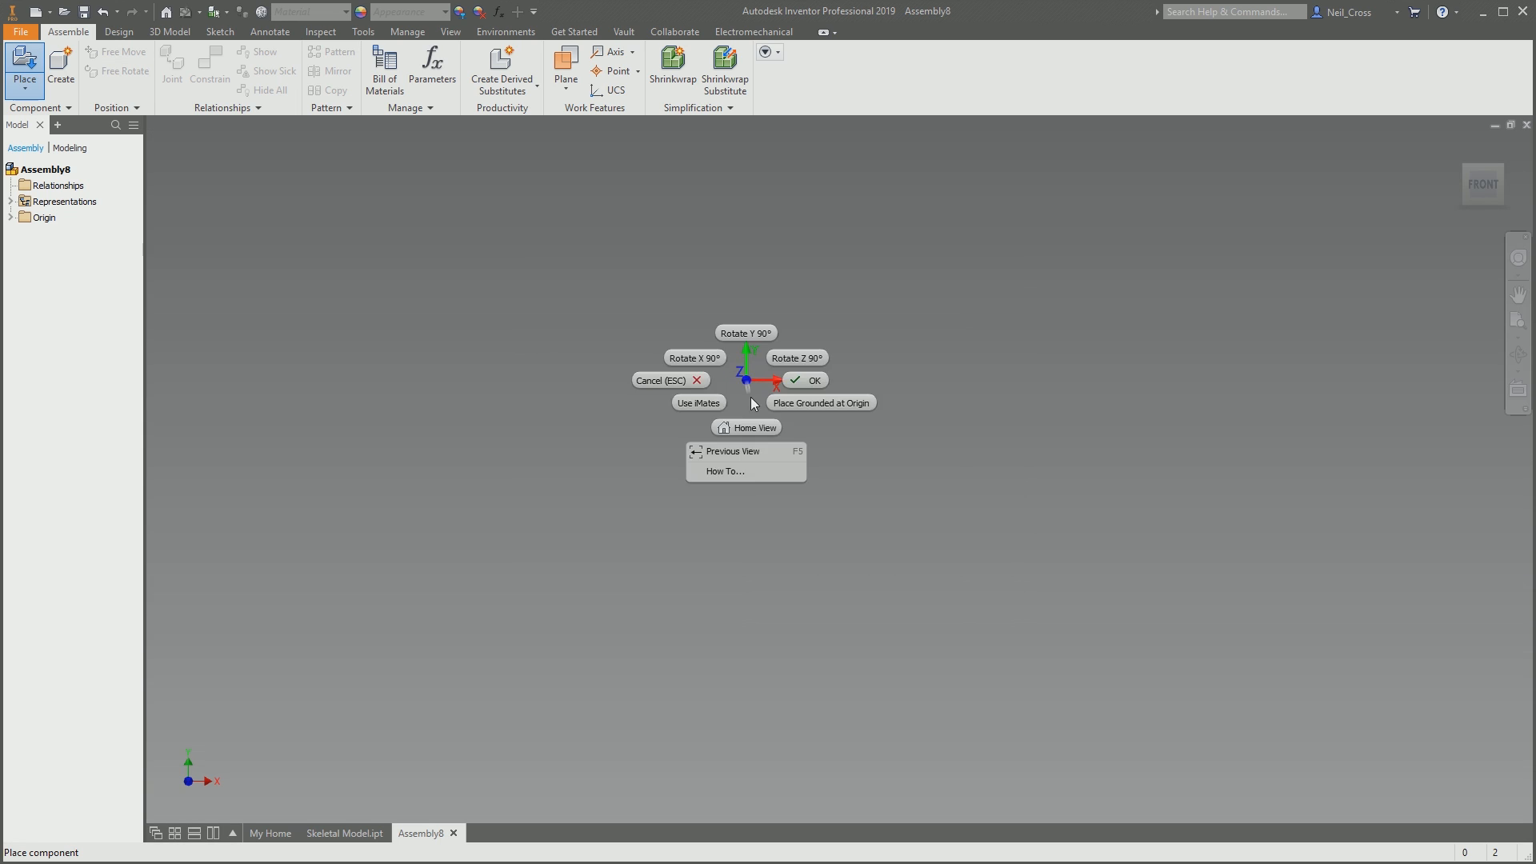
left_click(798, 409)
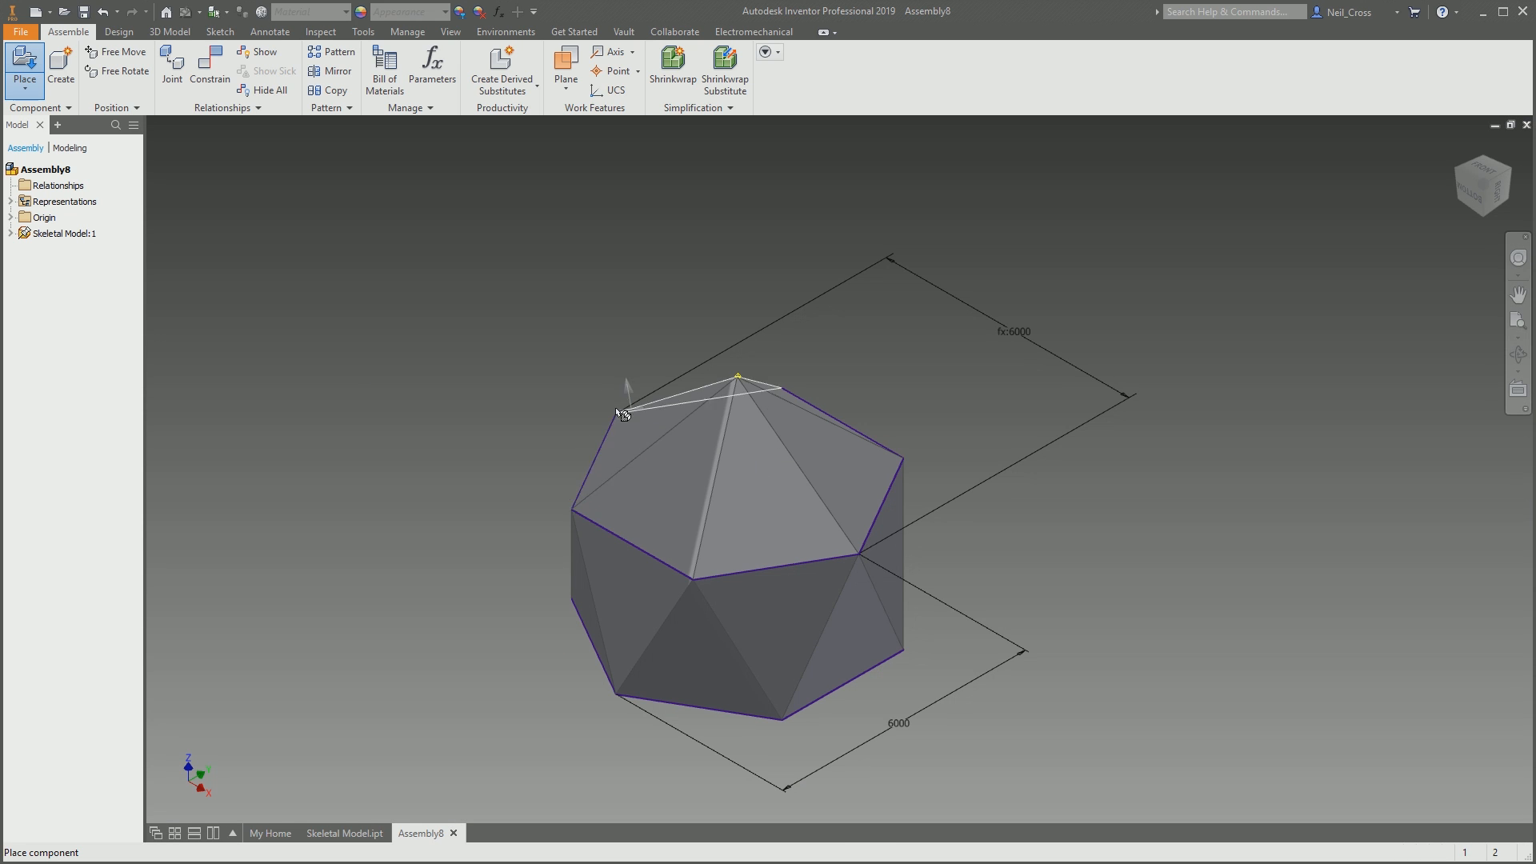
right_click(571, 335)
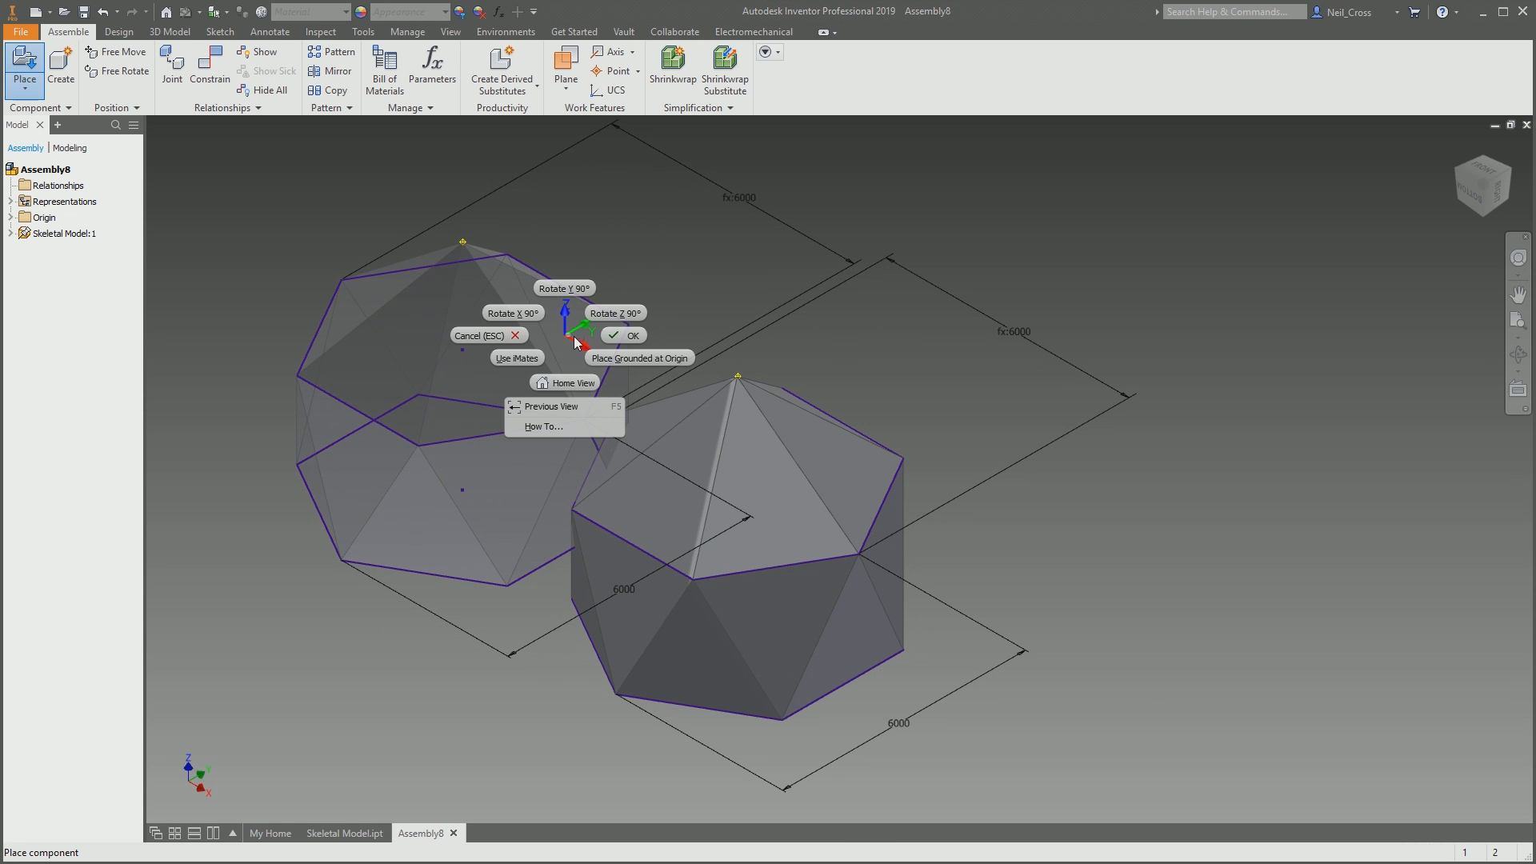
left_click(612, 336)
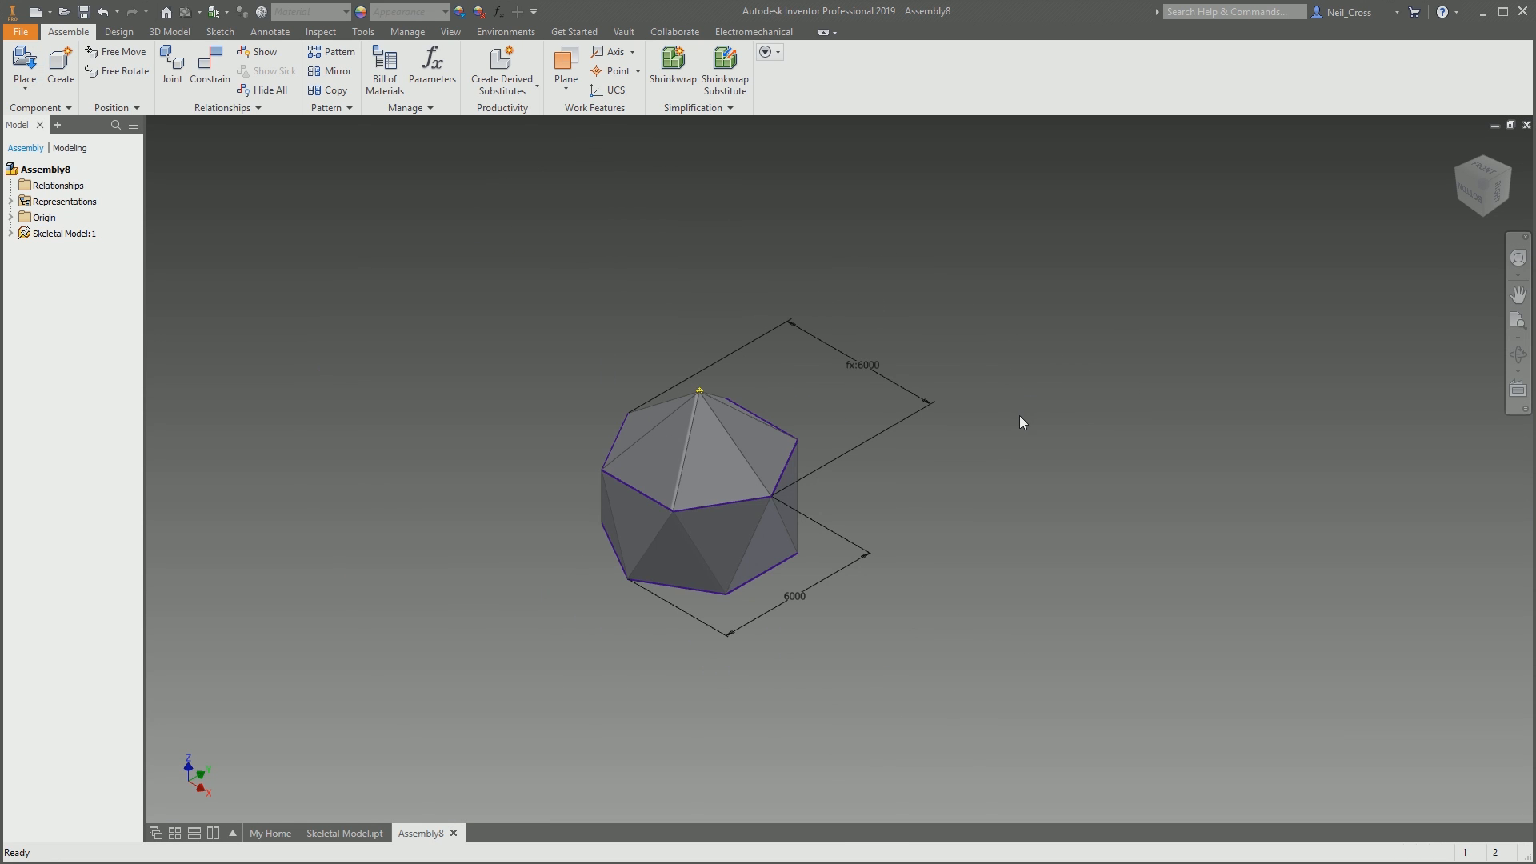
Save the assembly as Frame Collection in the Data folder
middle_click_drag(946, 439, 844, 429, "shift")
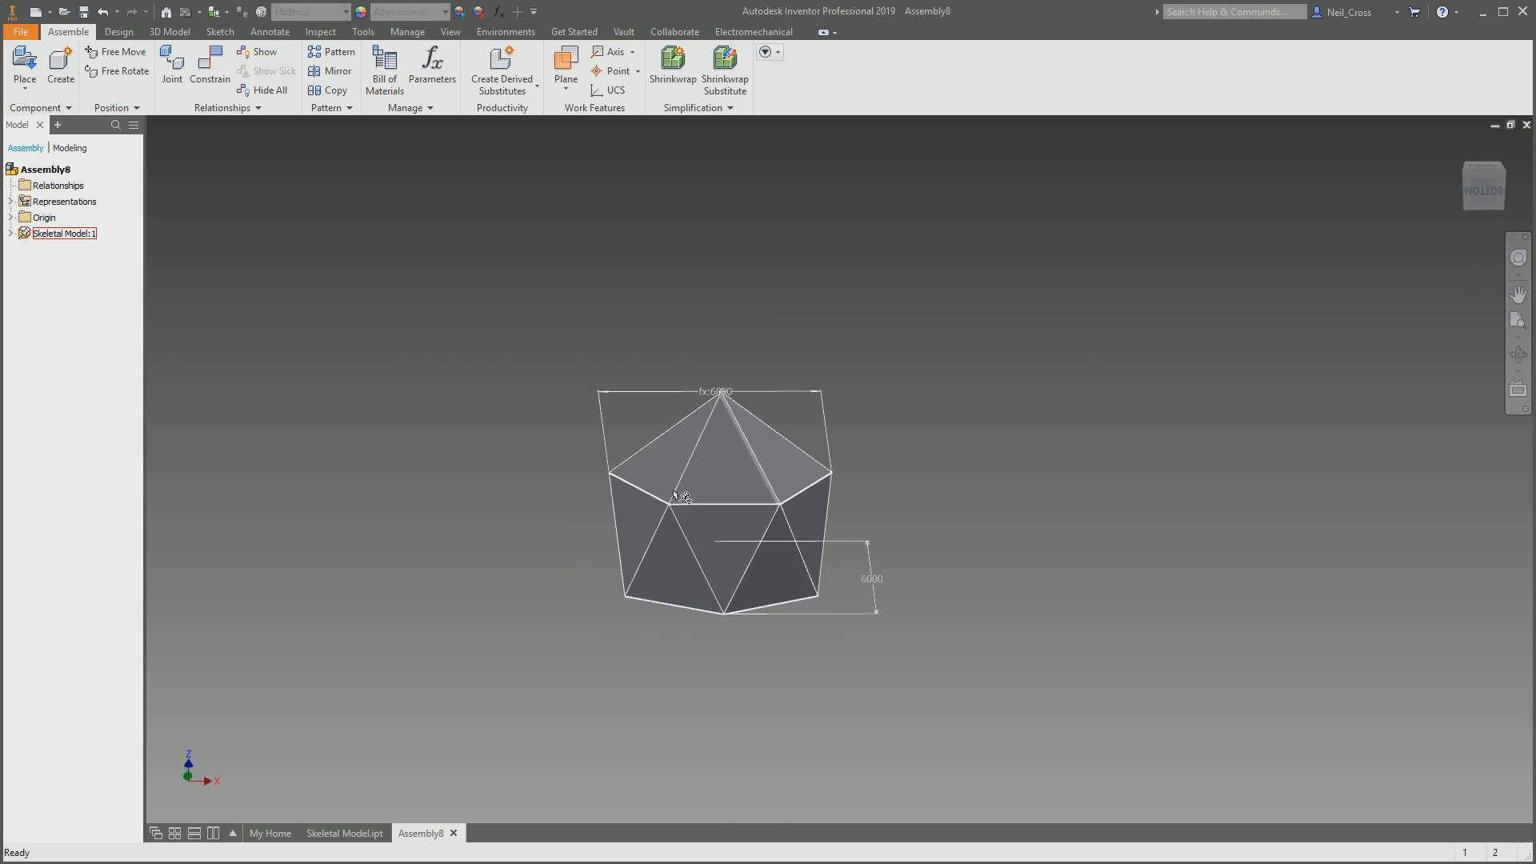
middle_click_drag(552, 308, 399, 228, "shift")
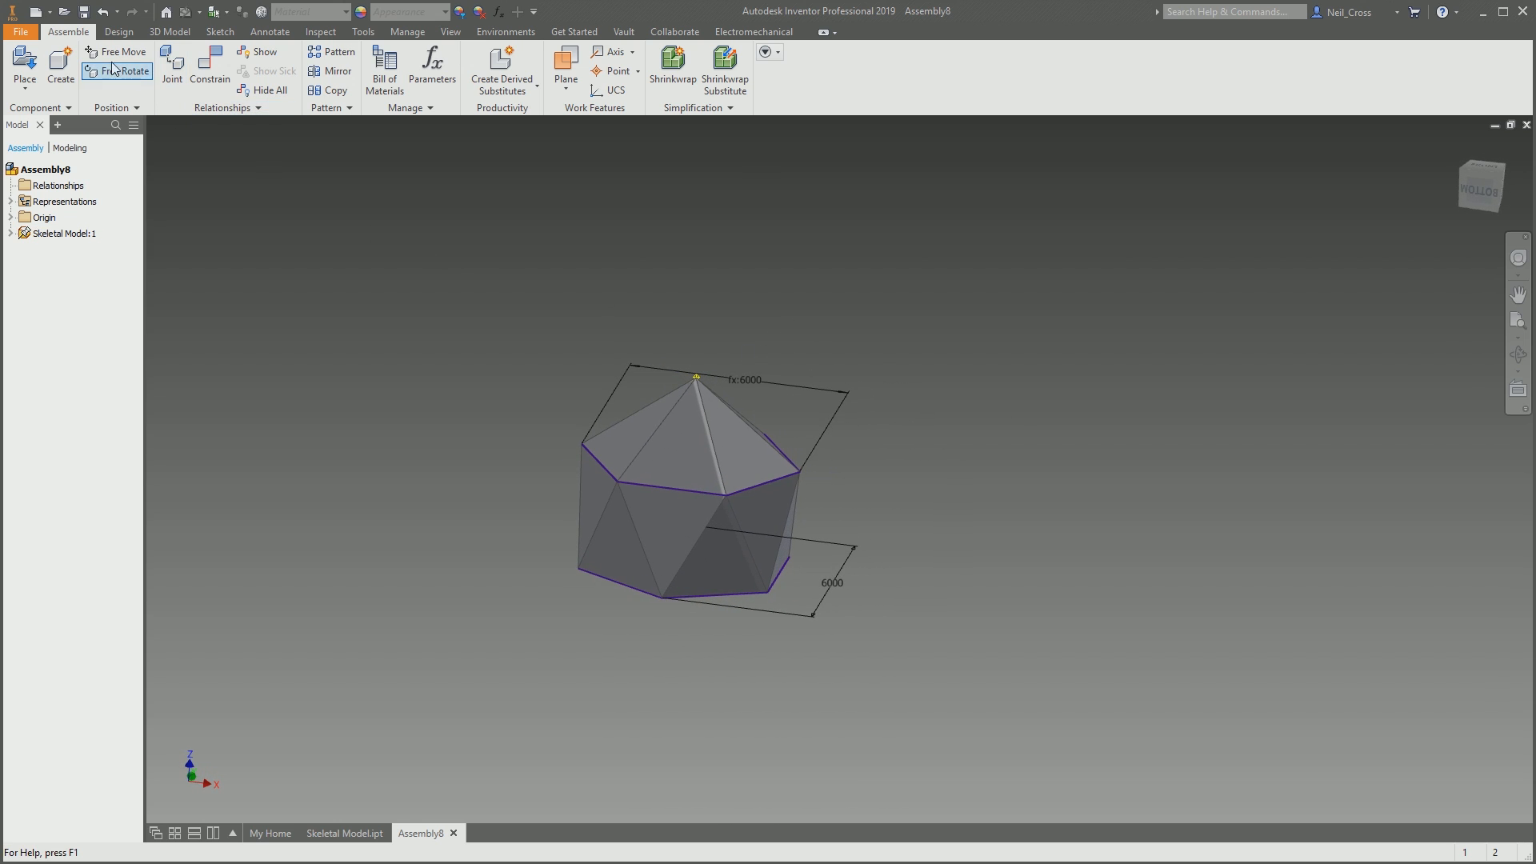
left_click(83, 12)
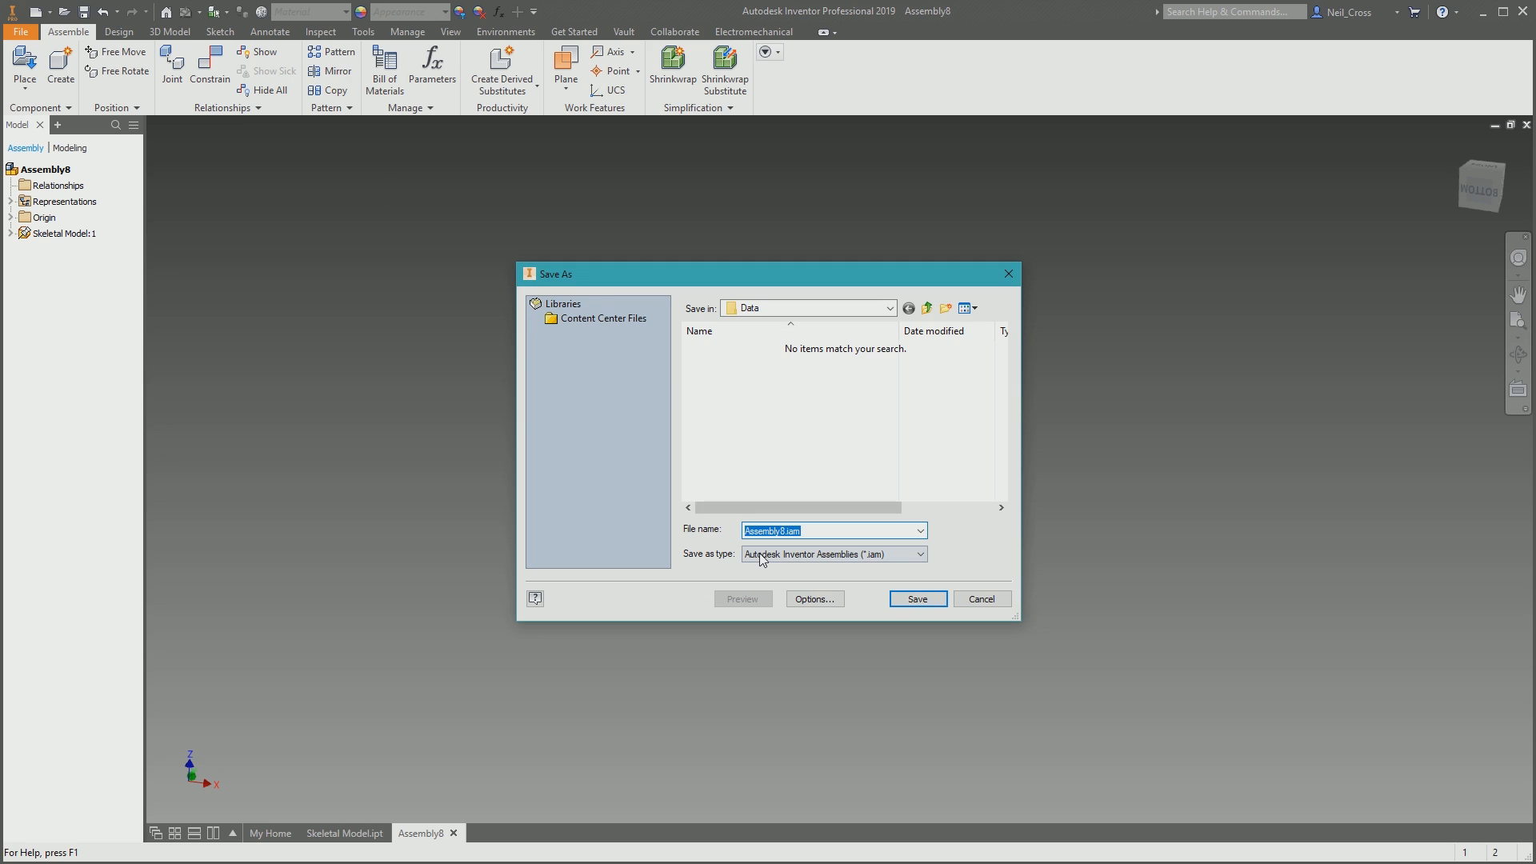
type("Frame")
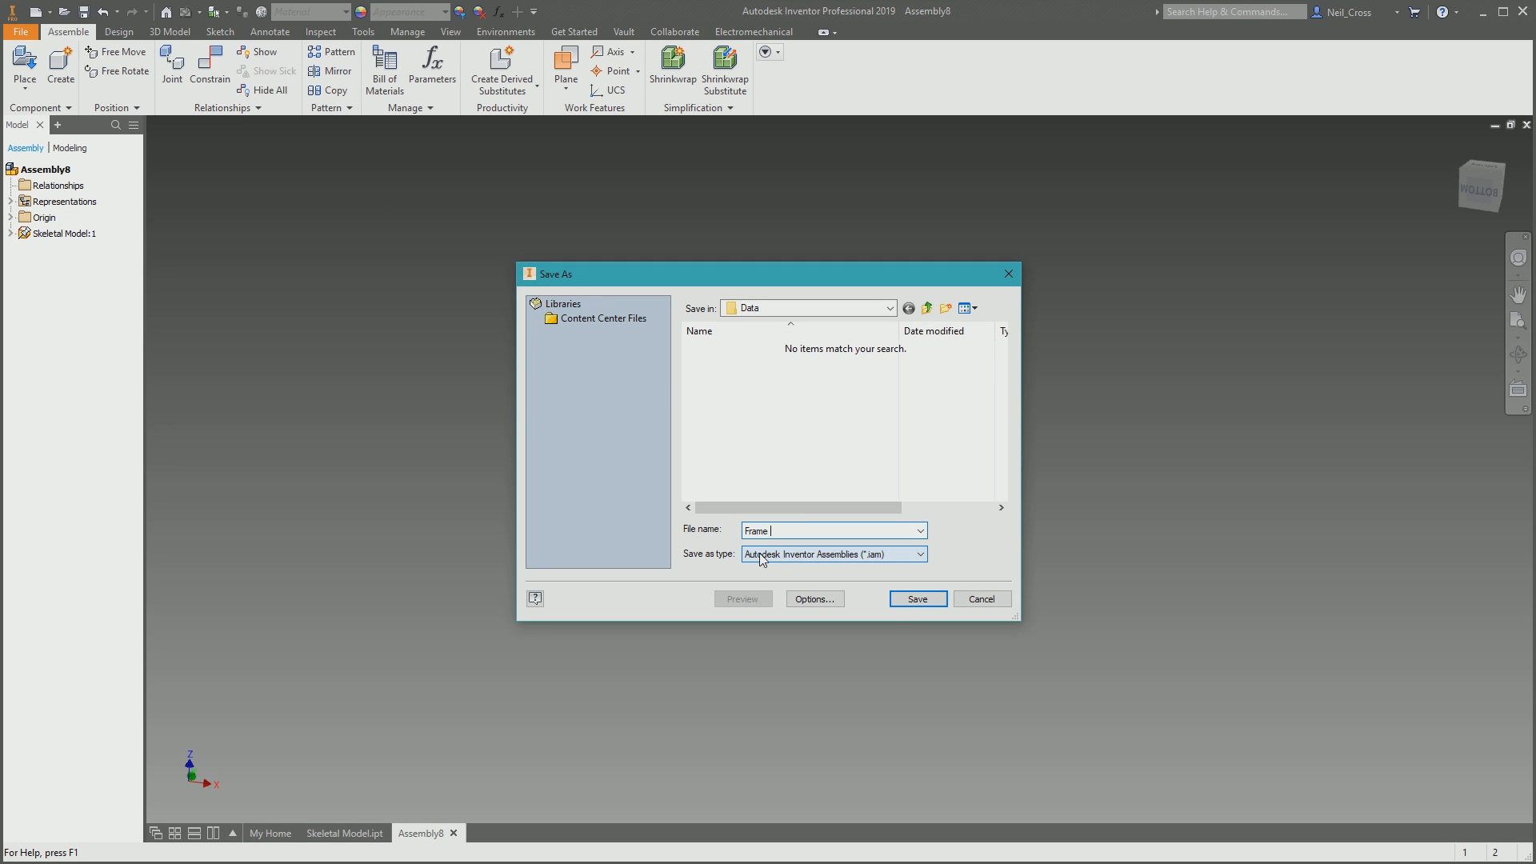
type(" Collectiopn")
key("Return")
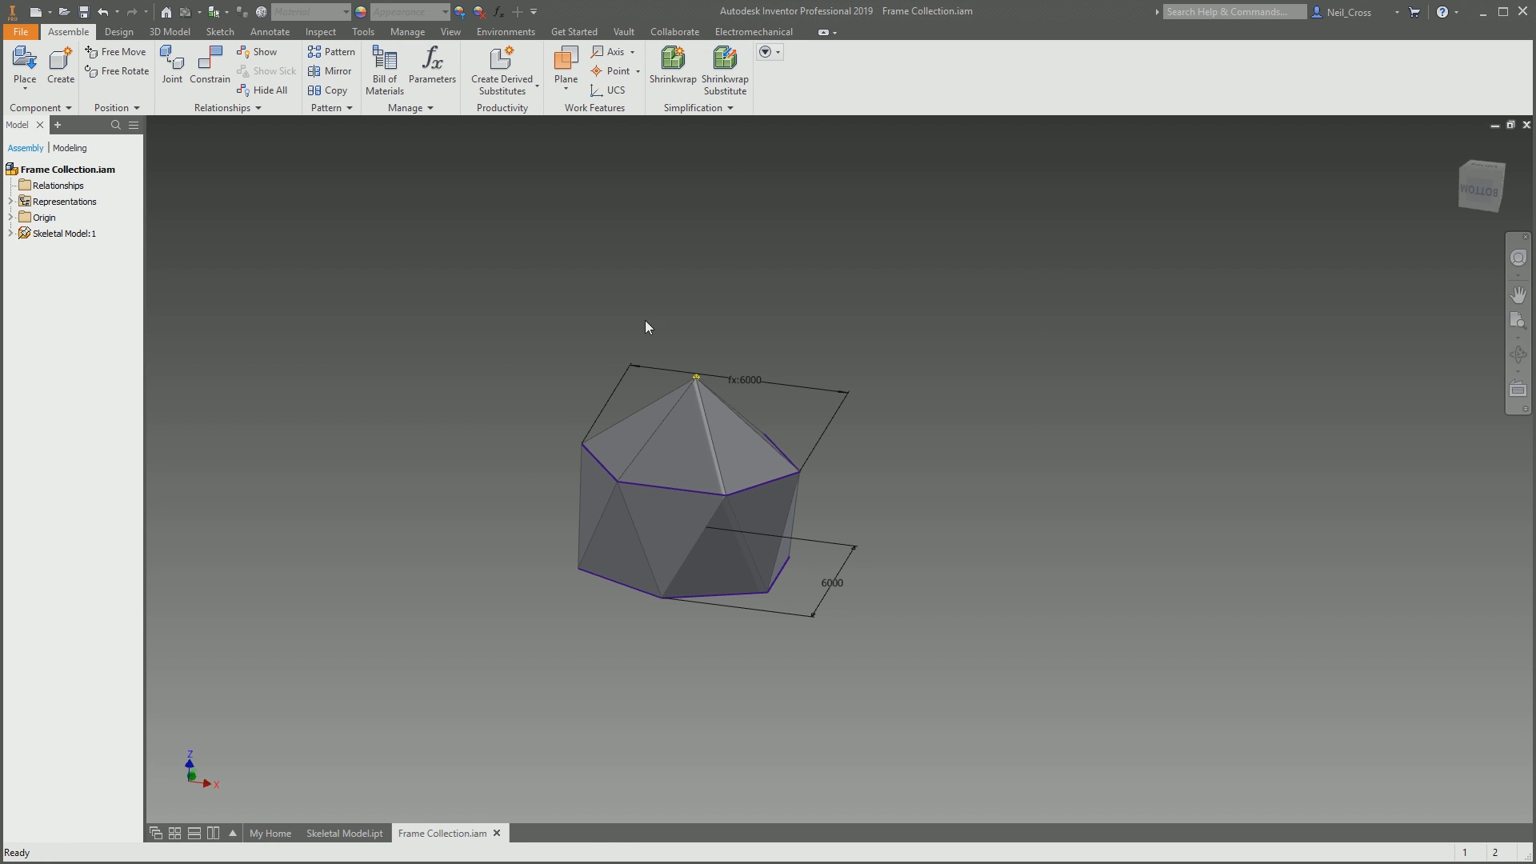
left_click(119, 31)
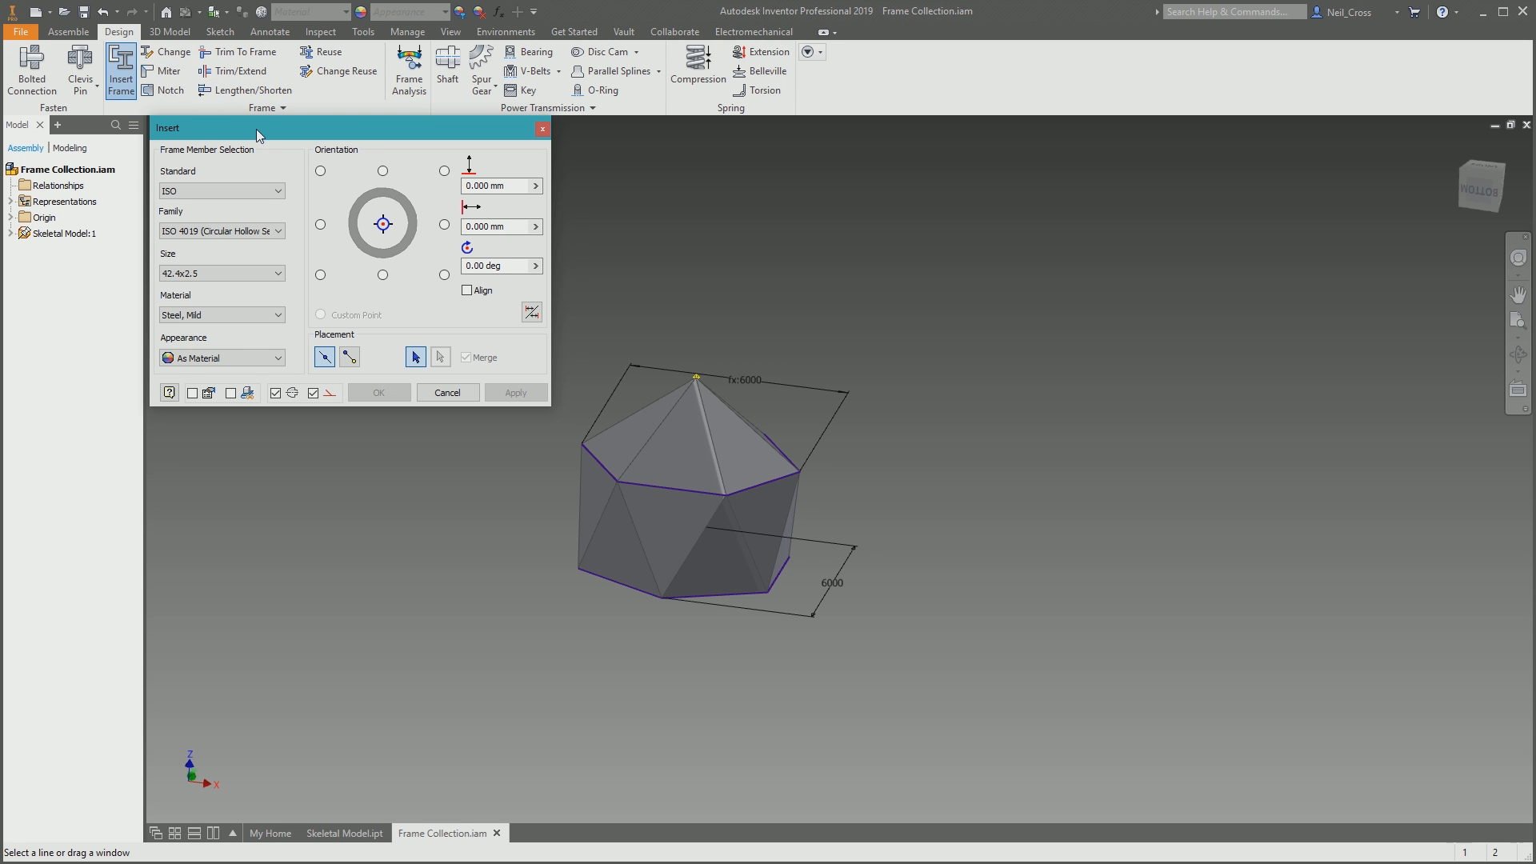
left_click_drag(258, 130, 294, 184)
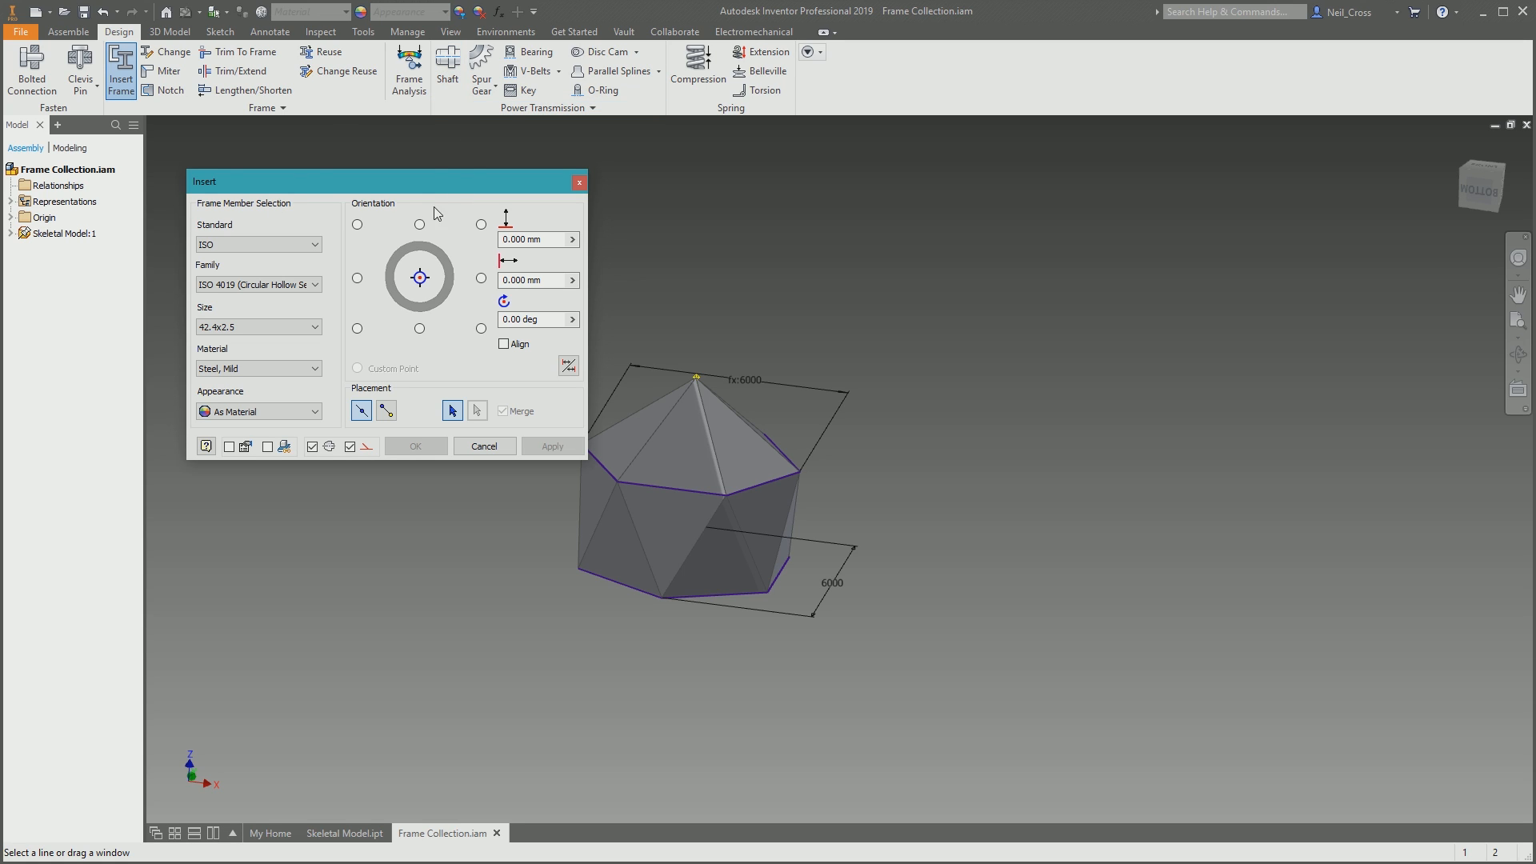
left_click(249, 245)
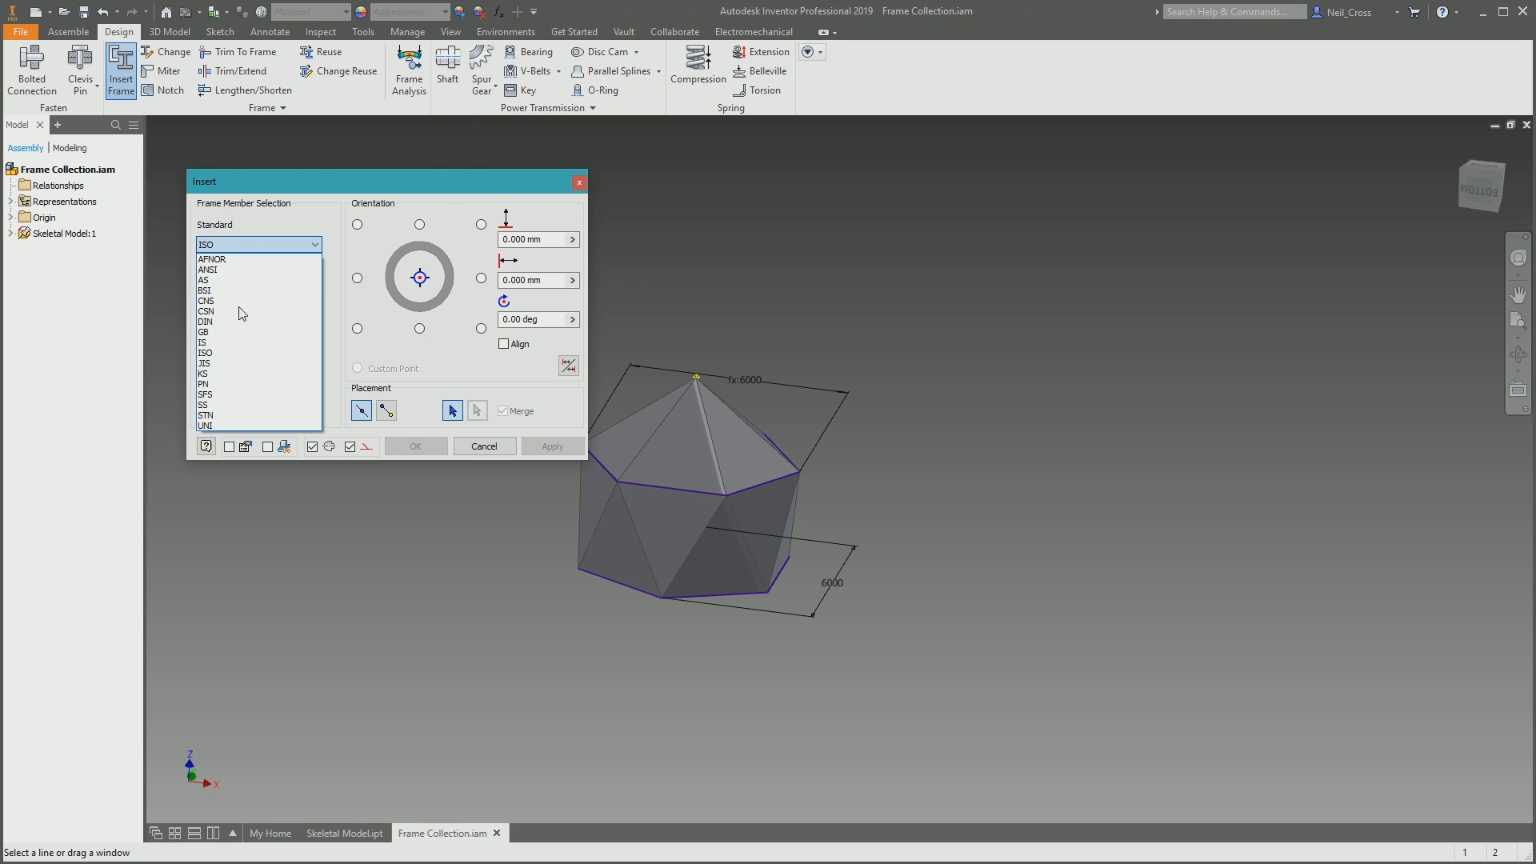
left_click(246, 254)
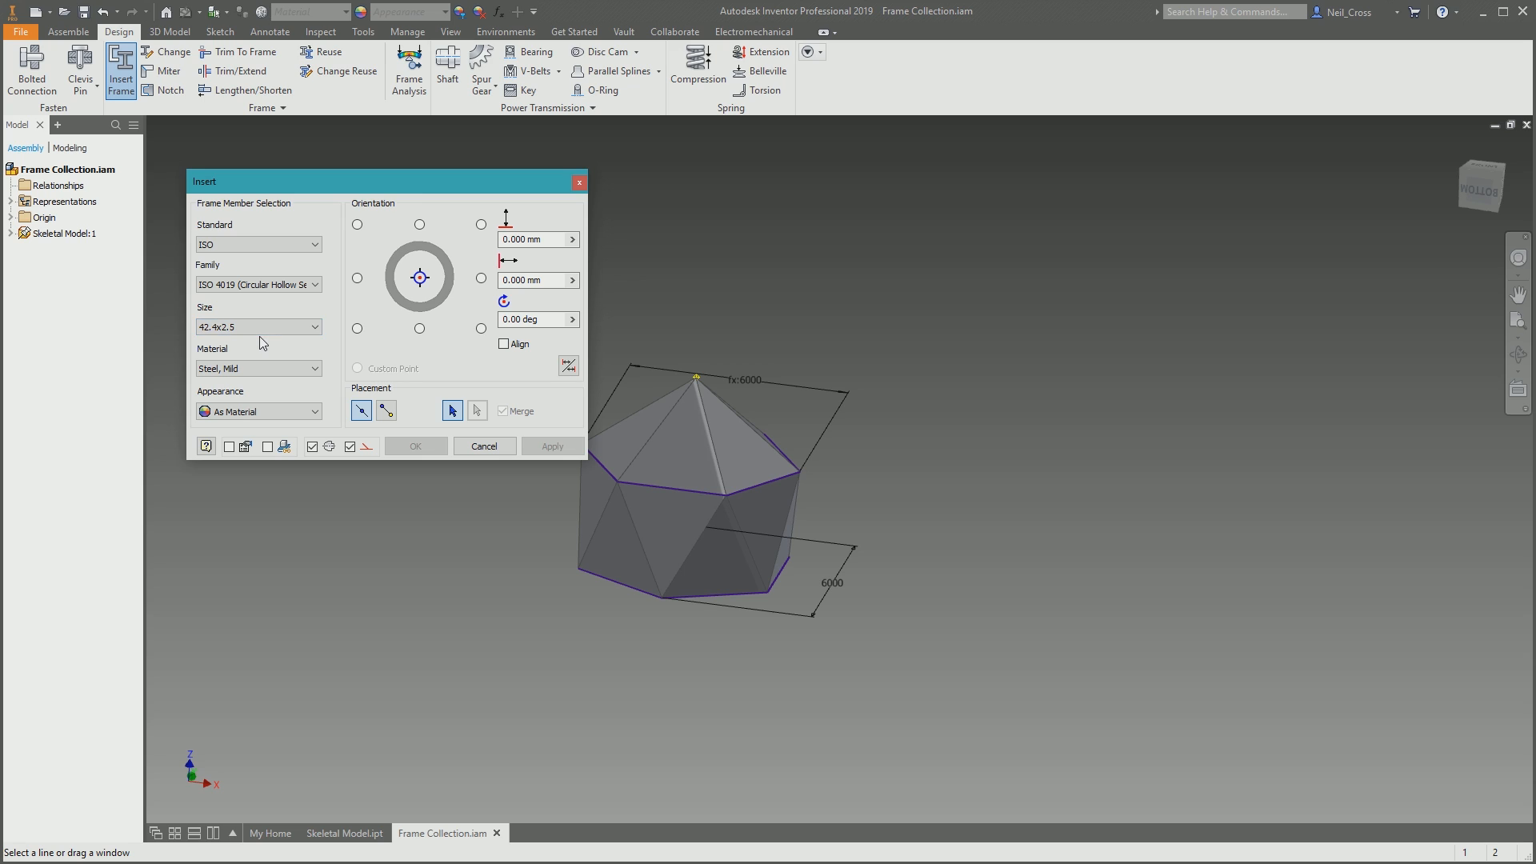
left_click(484, 445)
Hide Sketch1 and Sketch2 in the Skeletal Model part and return to the Frame Collection assembly
left_click(875, 485)
key("ctrl+Tab")
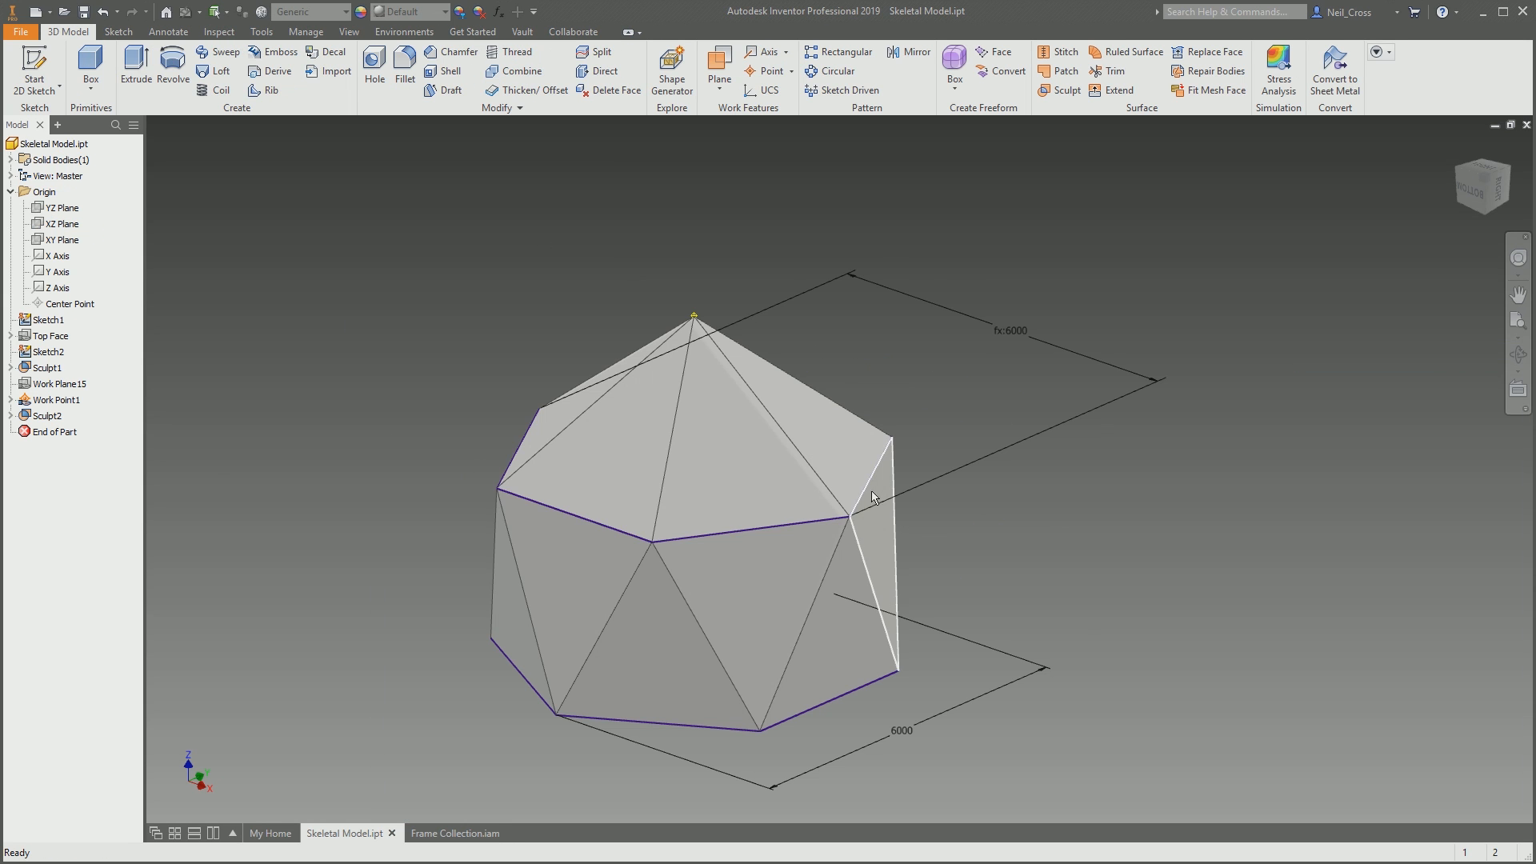
left_click(48, 319)
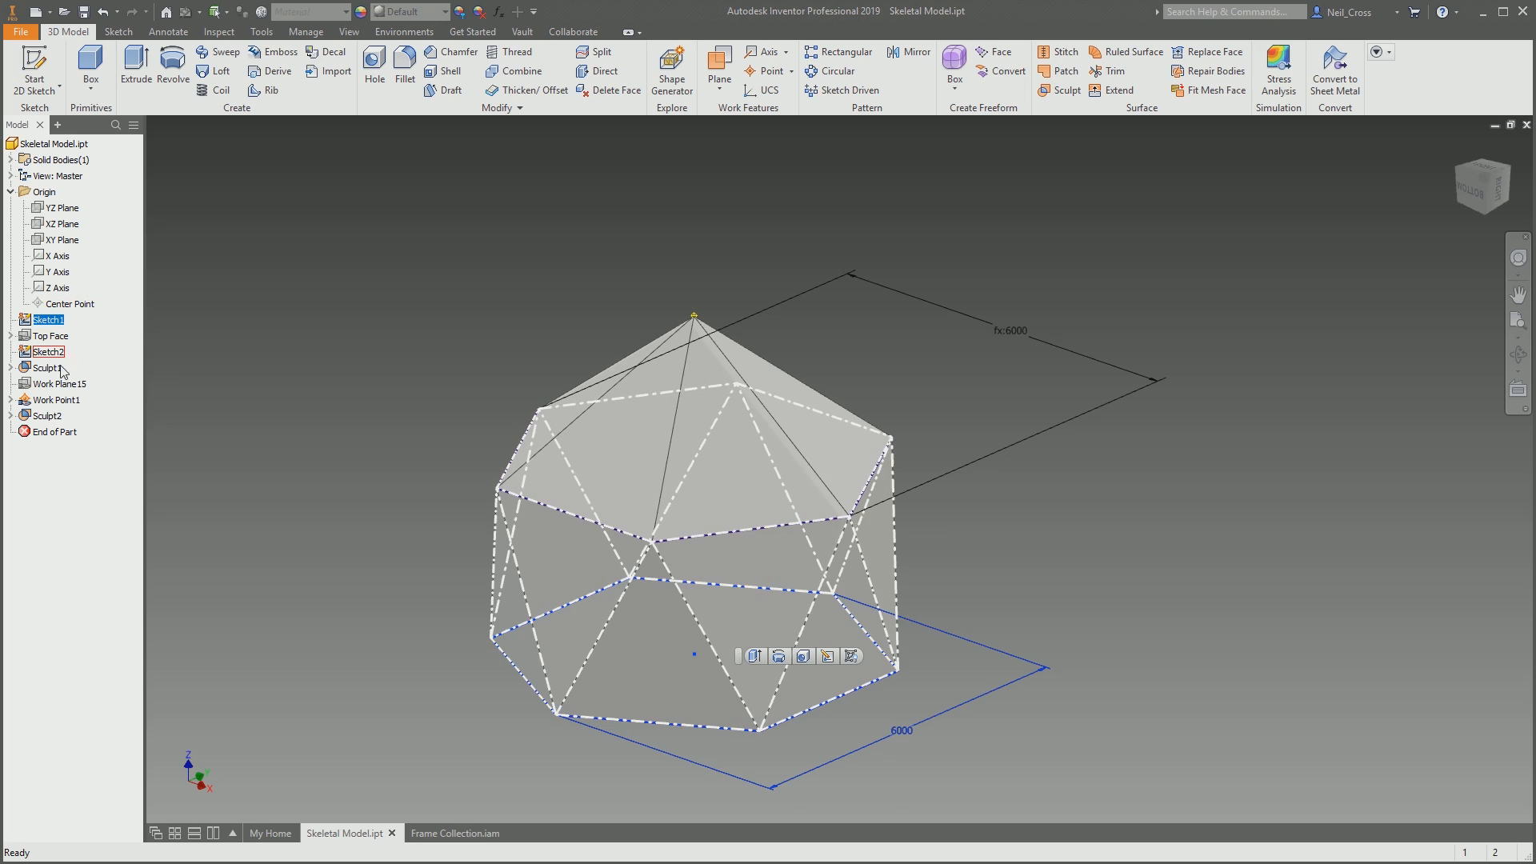
left_click(49, 353, "ctrl")
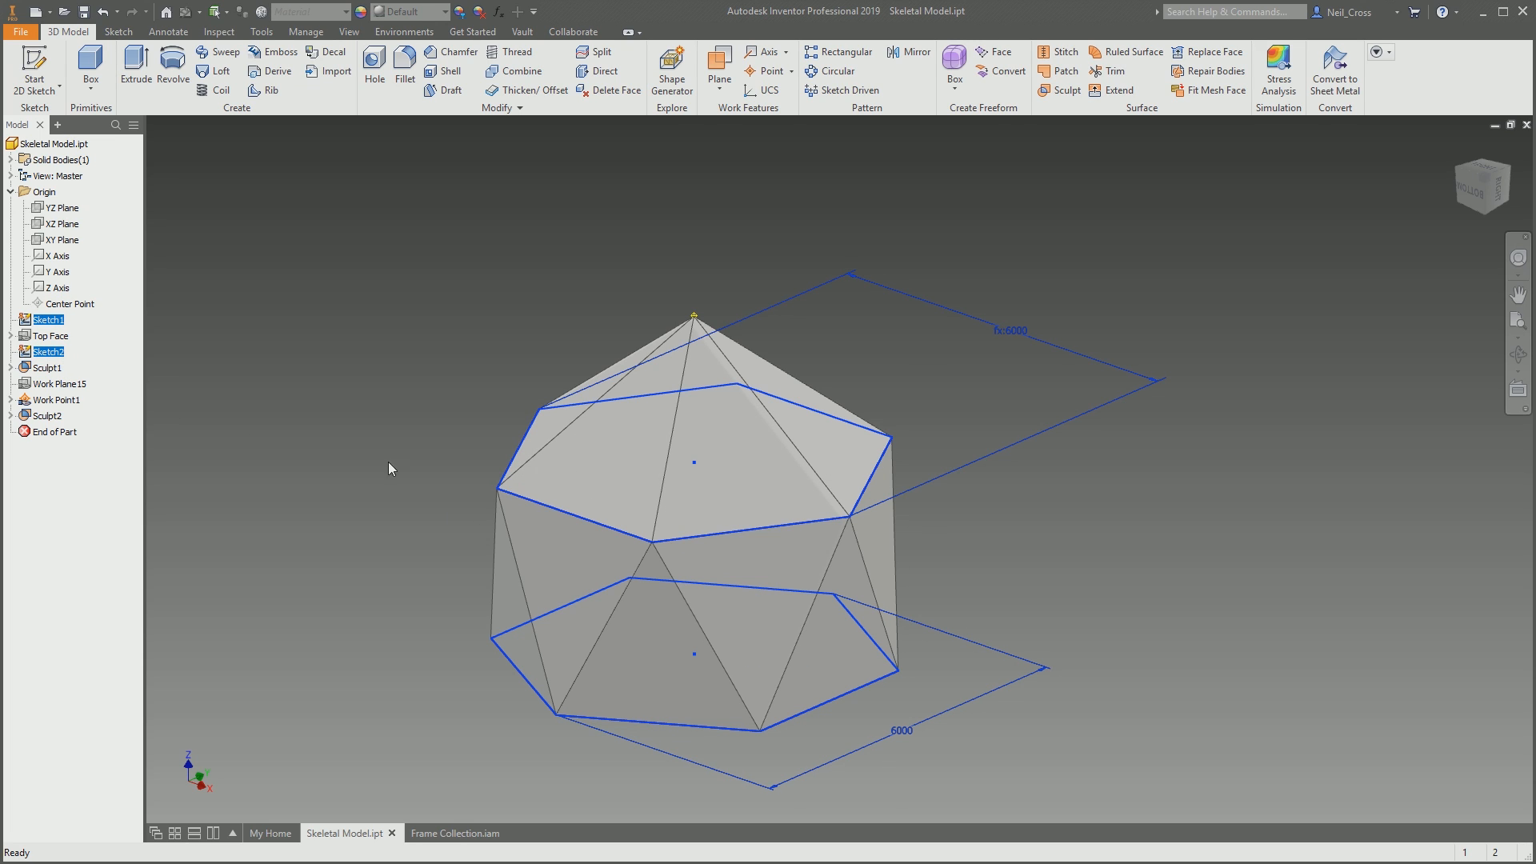
right_click(44, 356)
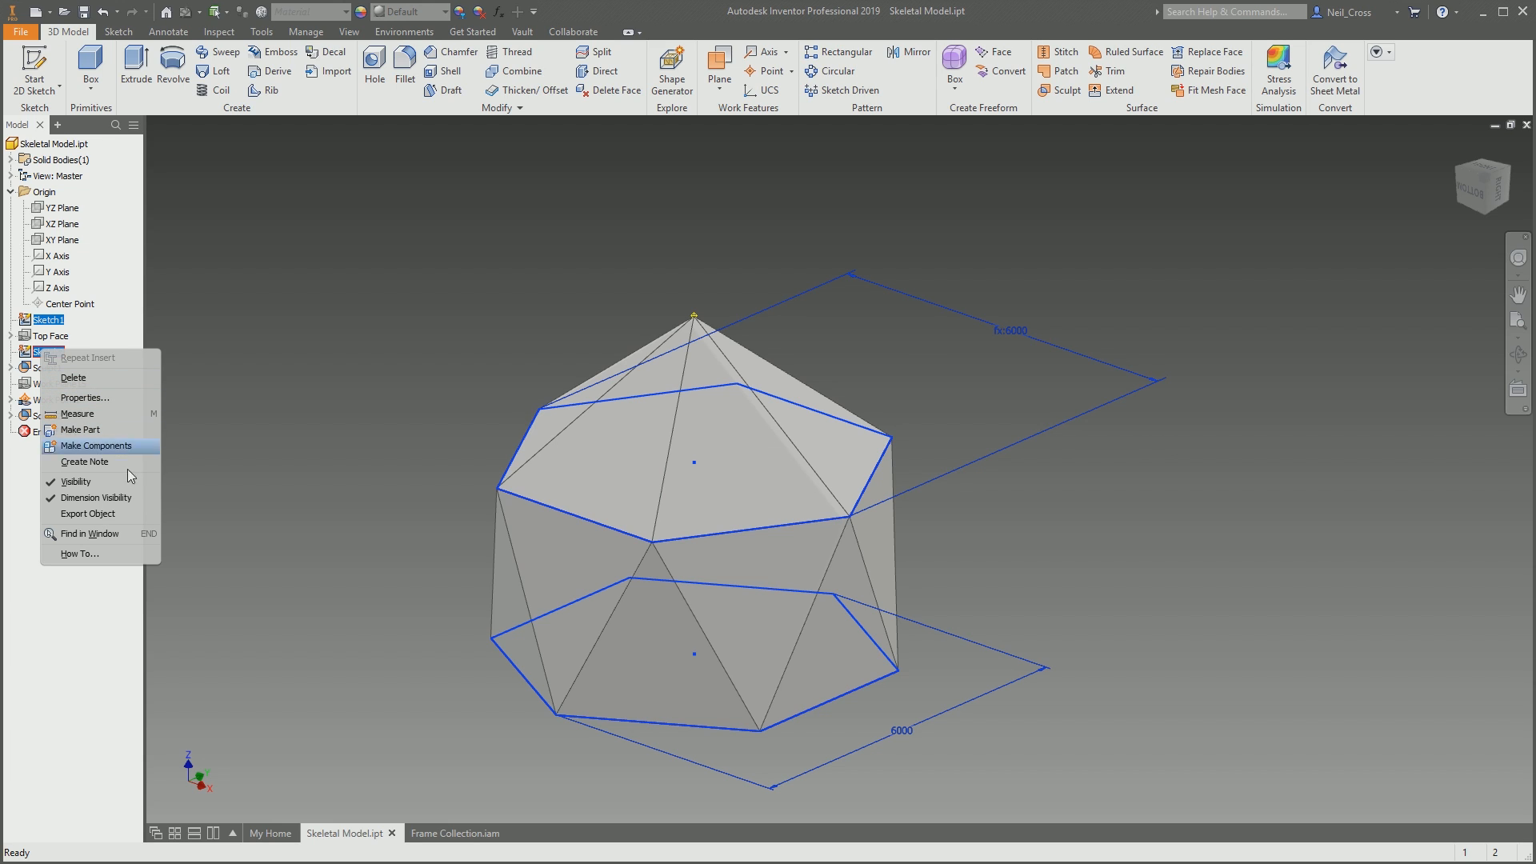
left_click(113, 494)
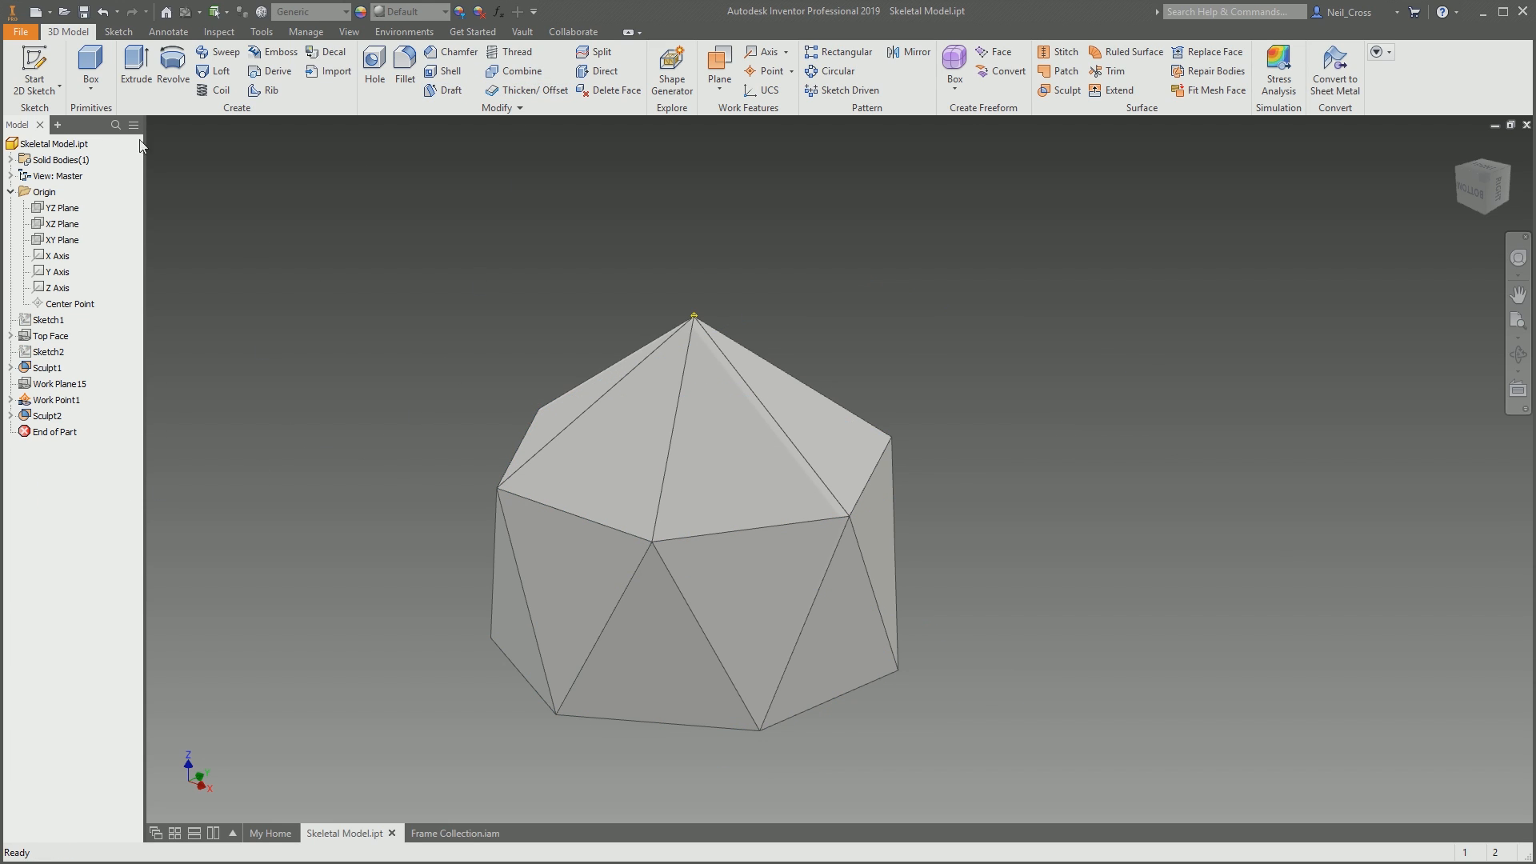
left_click(454, 832)
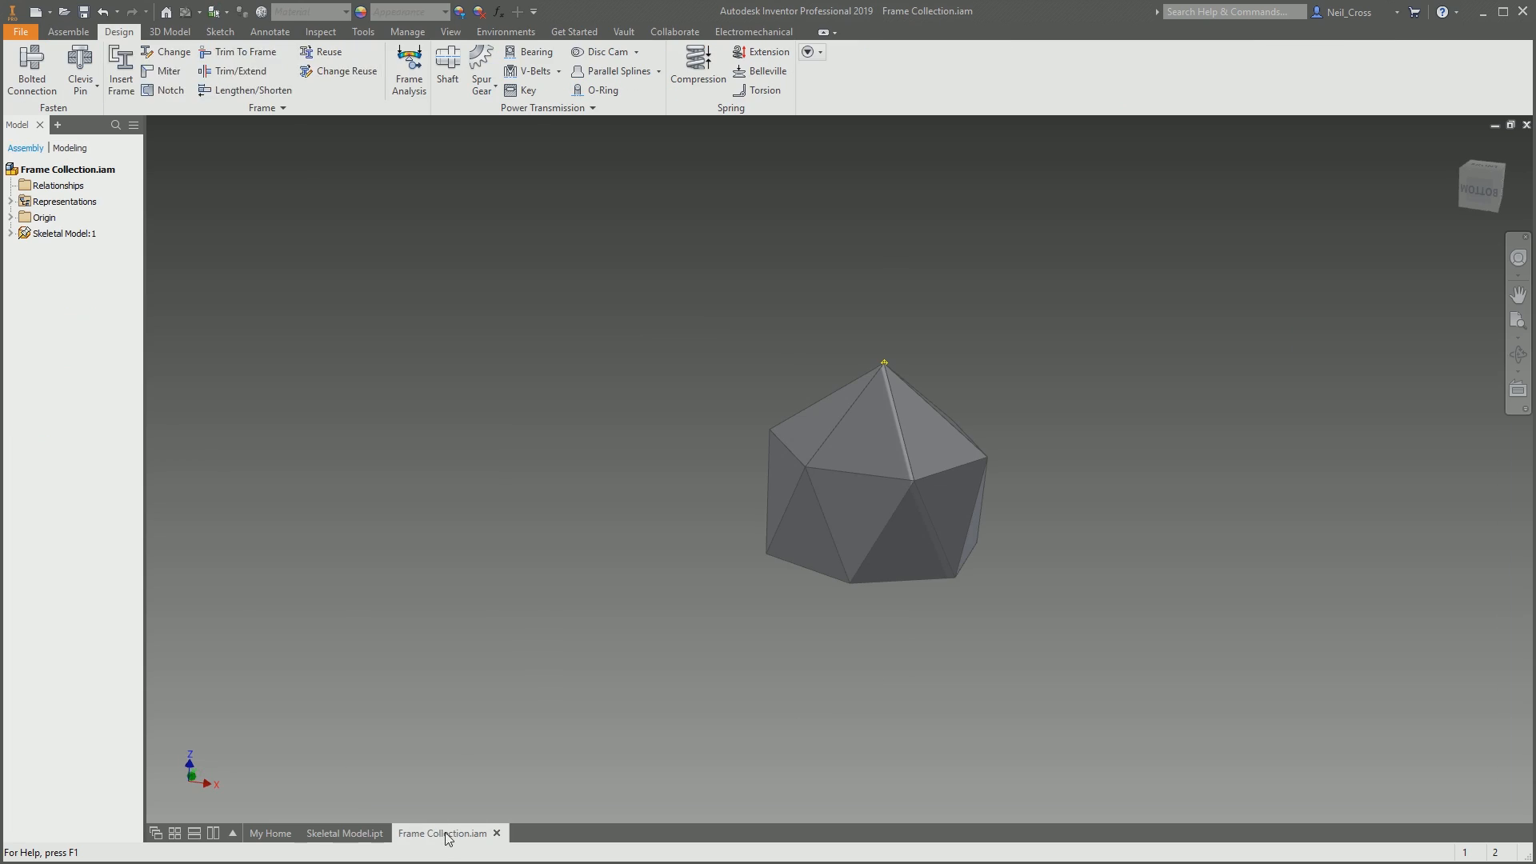
Use Insert Frame on all edges of the skeletal model, with ISO 4019 circular hollow section in size 60.3x2.5
left_click(121, 72)
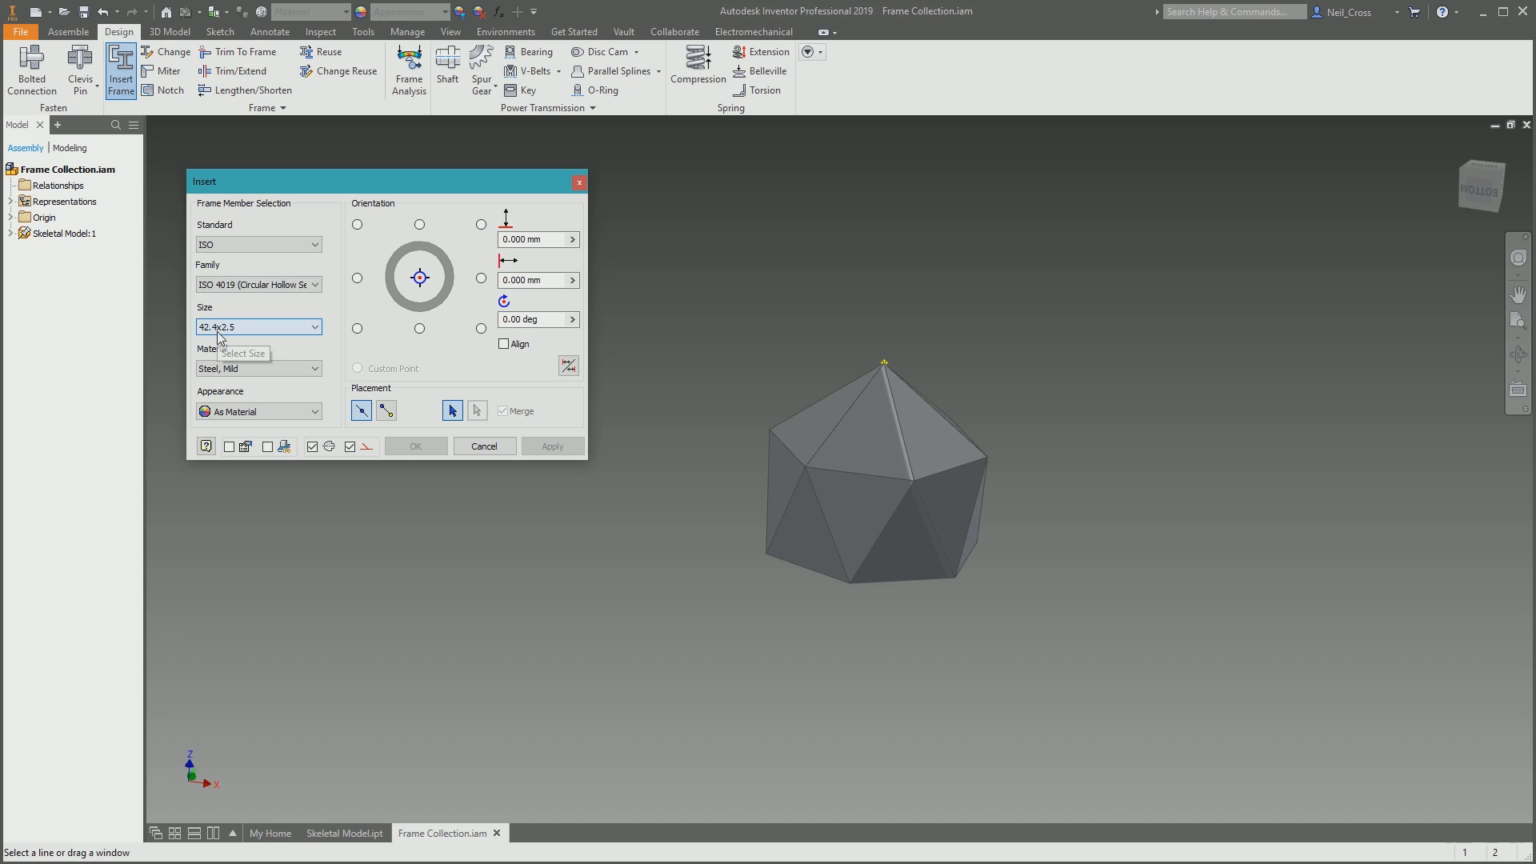
left_click(232, 327)
left_click(253, 343)
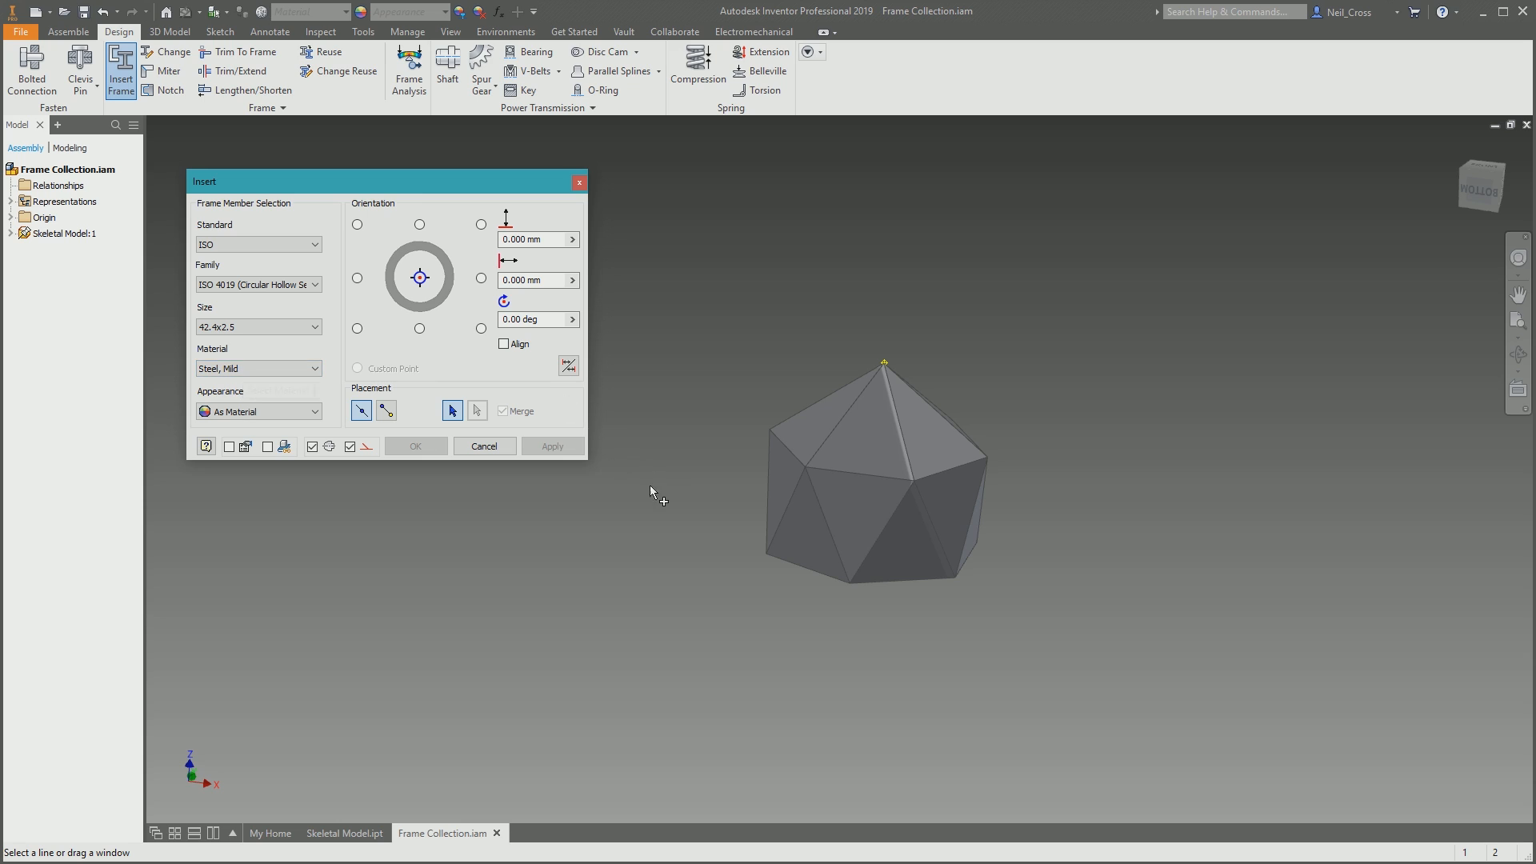
left_click_drag(1132, 662, 692, 254)
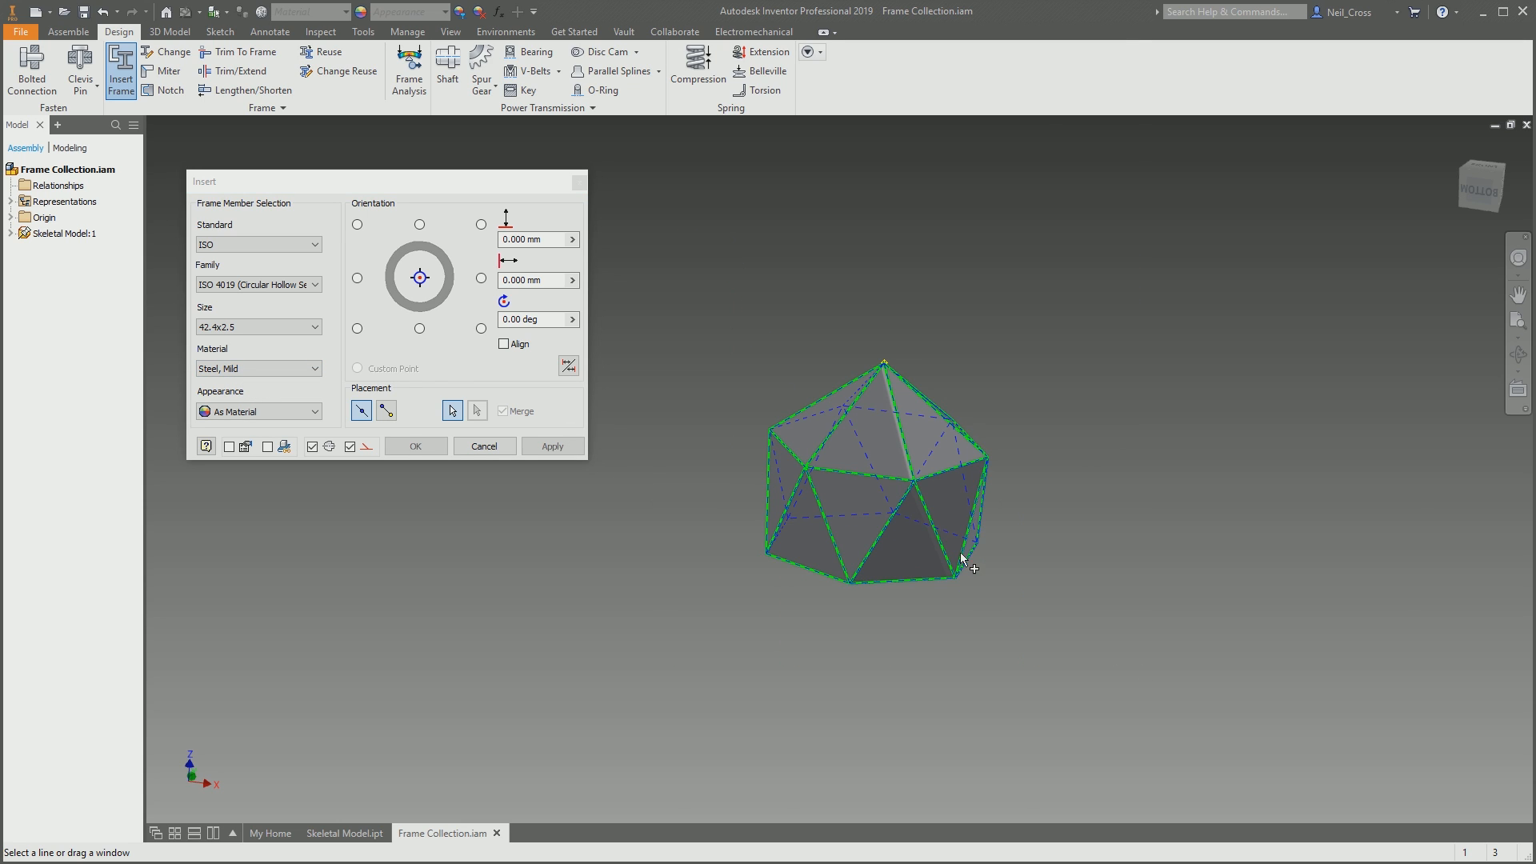
scroll(823, 463, "down", 3)
middle_click_drag(852, 480, 810, 456)
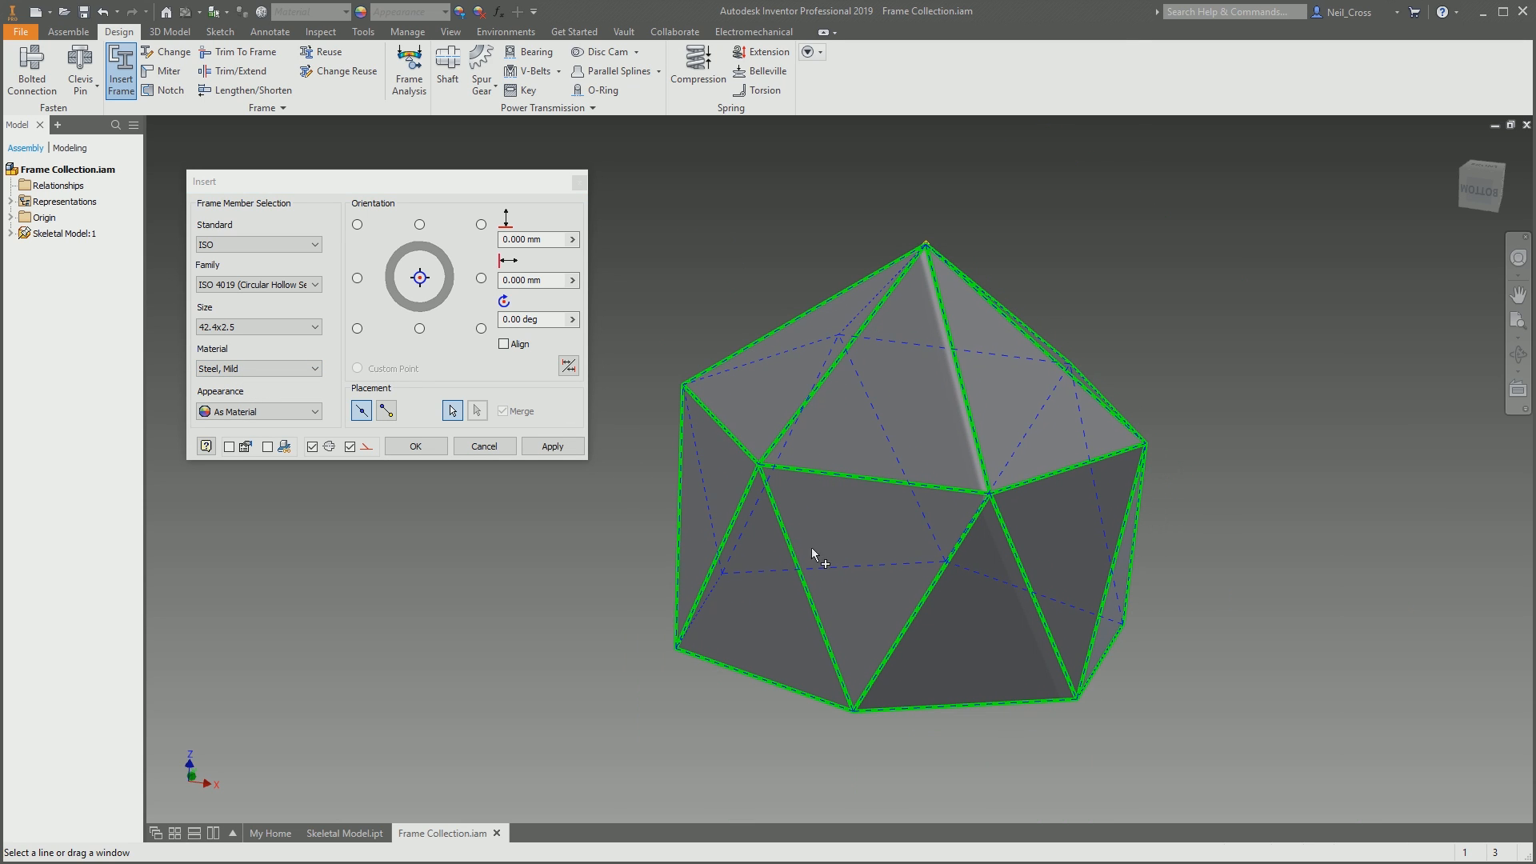
left_click(270, 328)
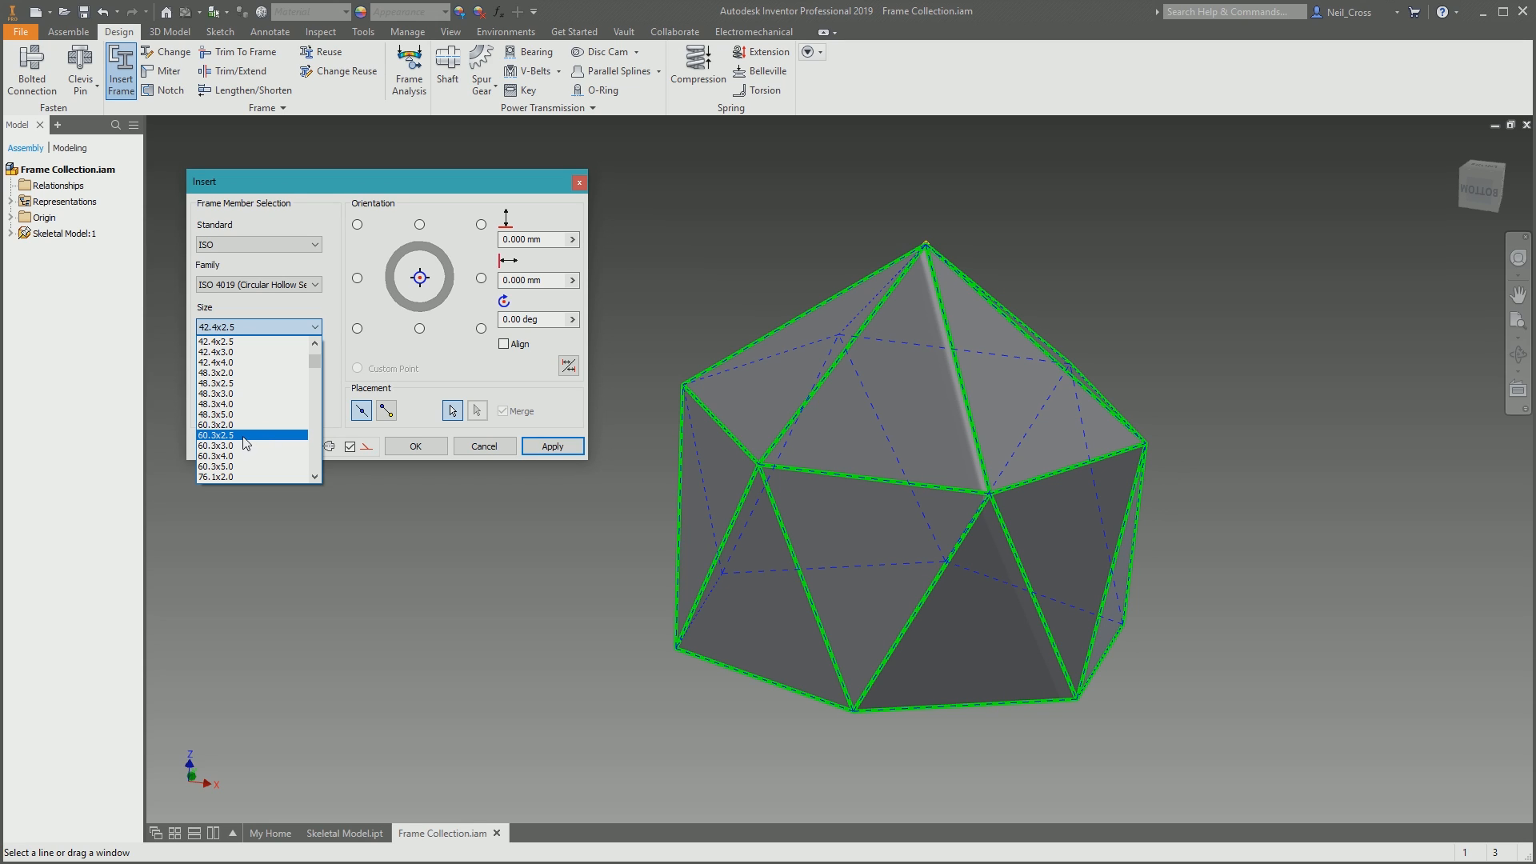
left_click(243, 436)
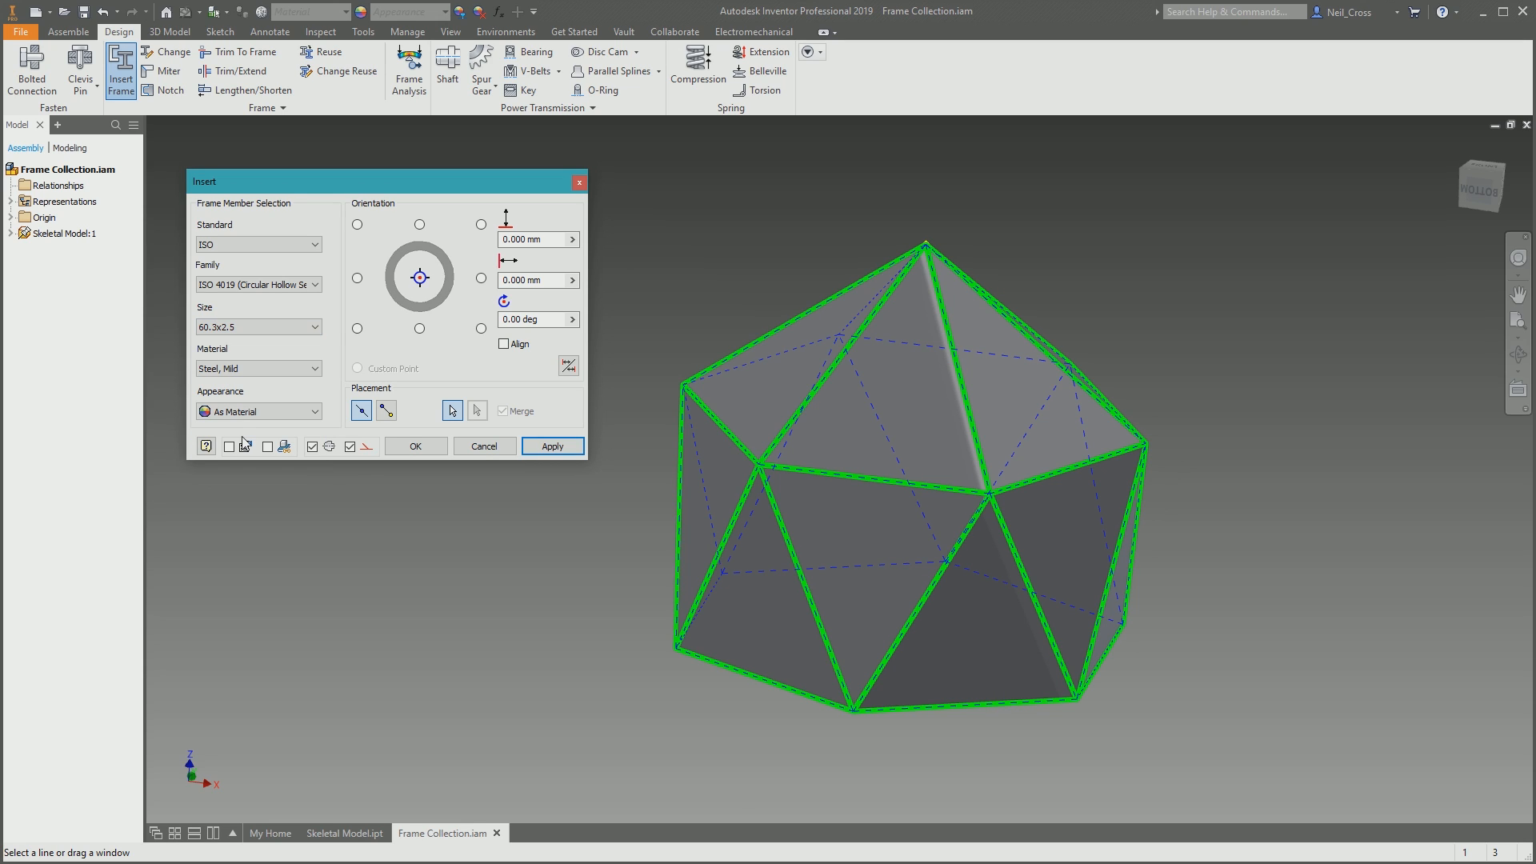
Create the new frame with the default file names Frame0001.iam and Skeleton0001.ipt in the proposed Frame folder
left_click(412, 446)
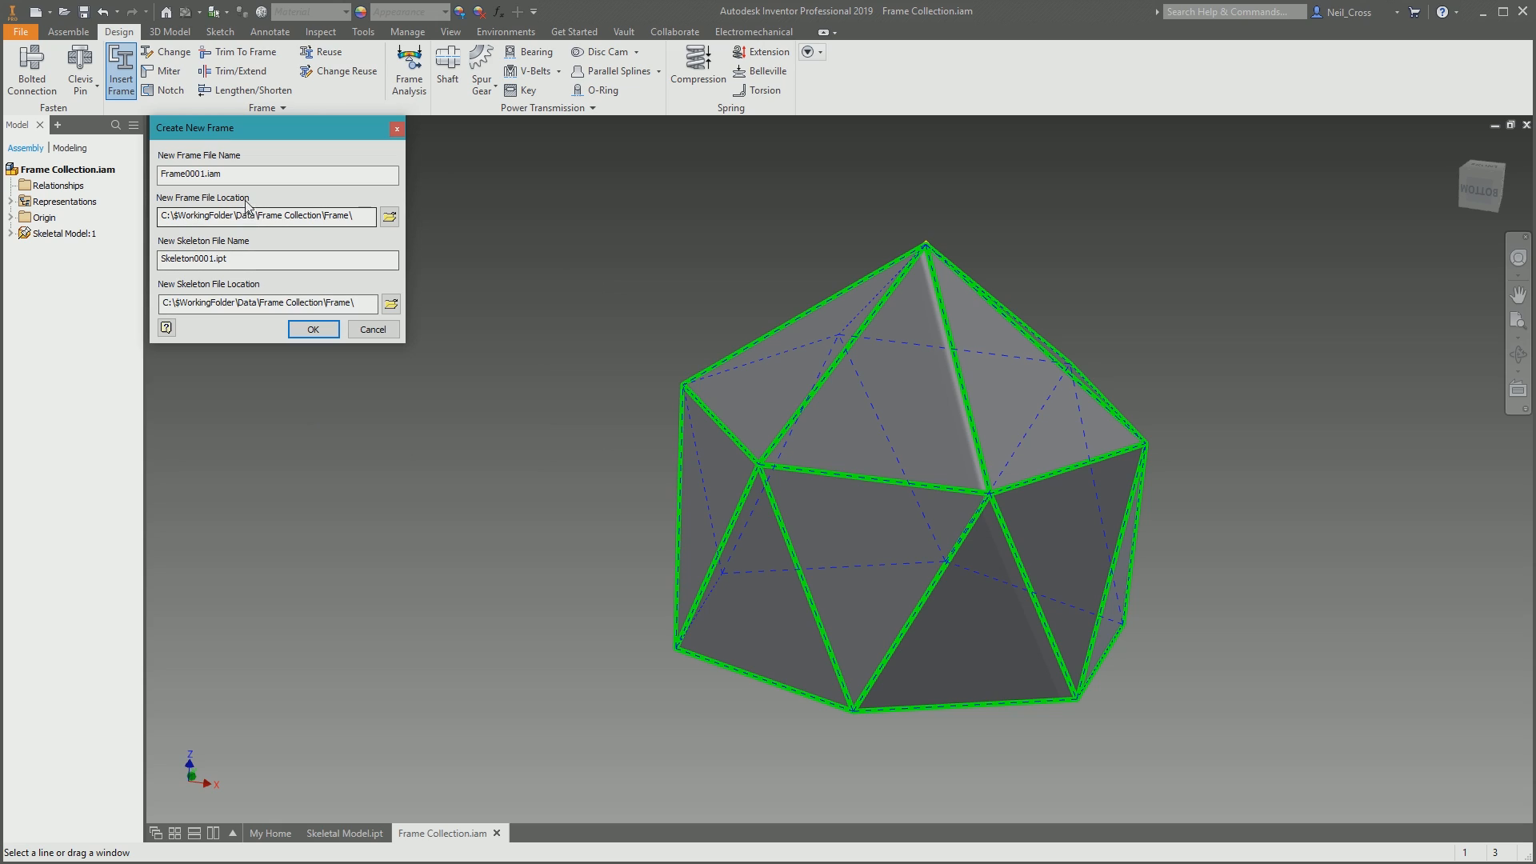
left_click(210, 175)
double_click(206, 173)
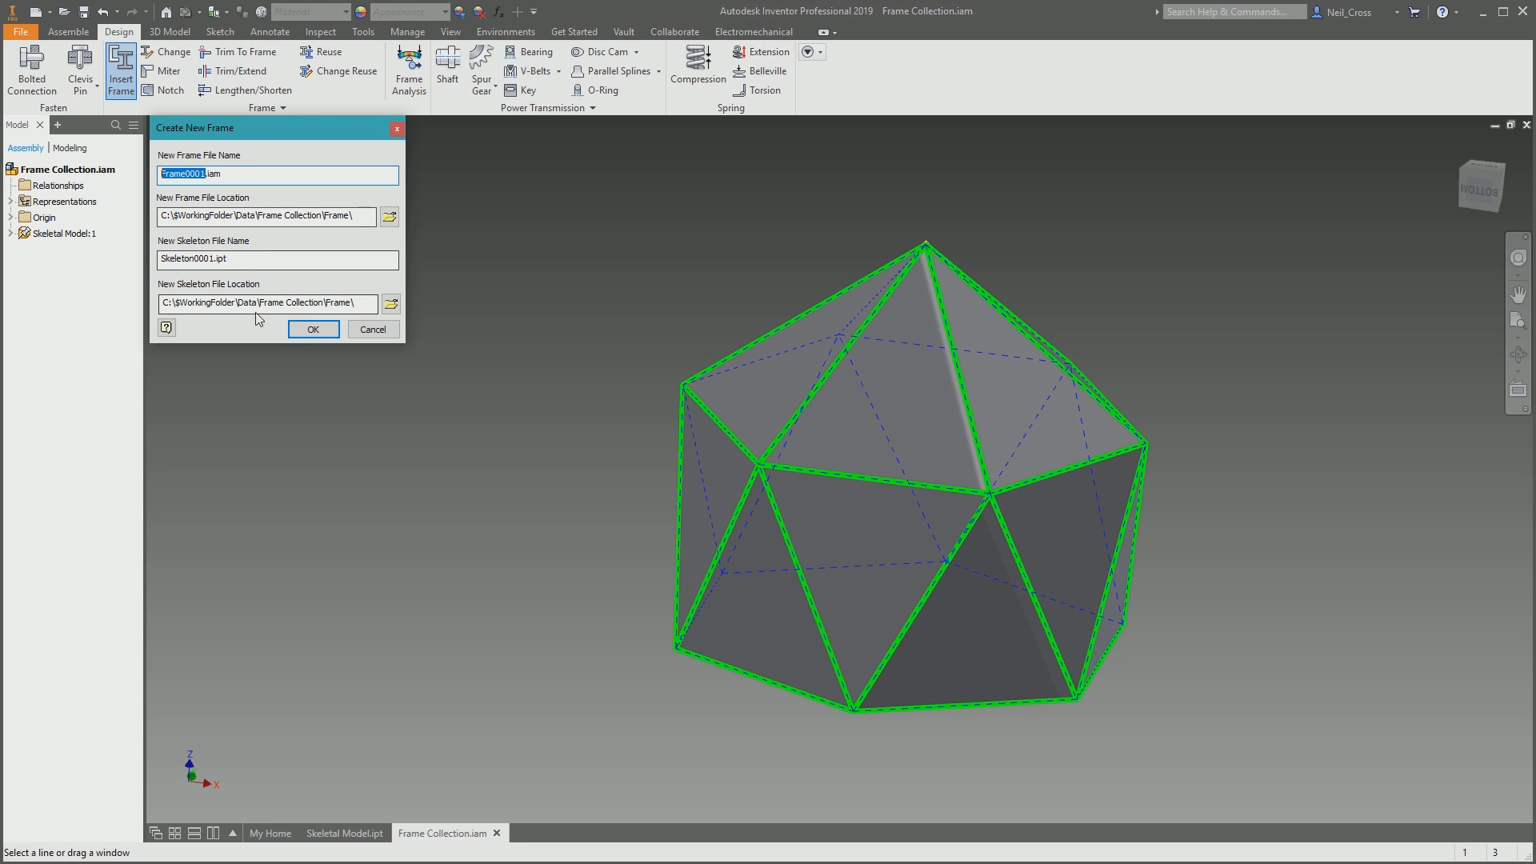
double_click(194, 260)
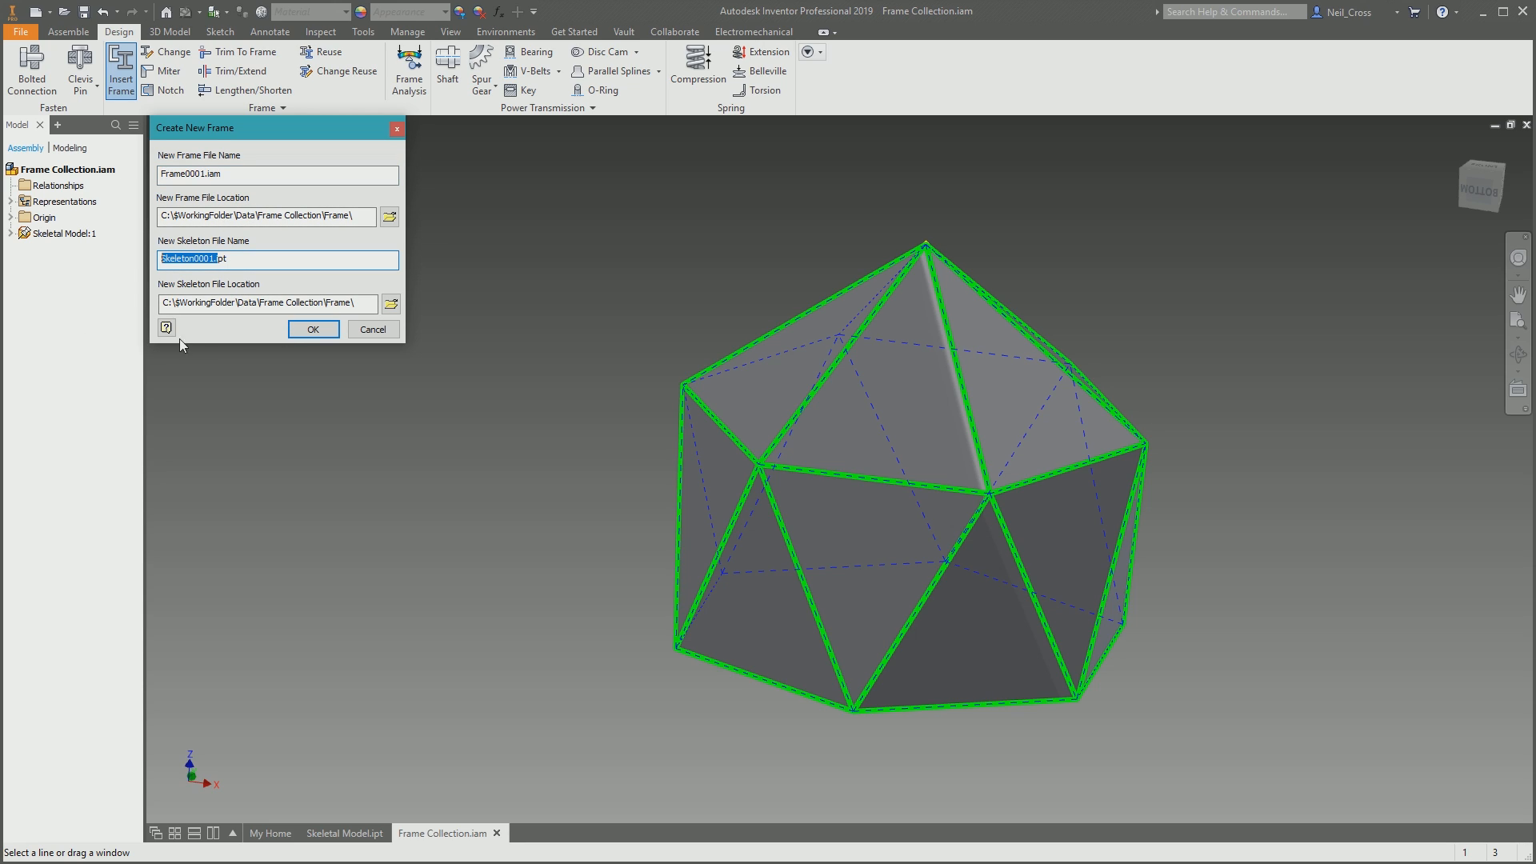
left_click(312, 329)
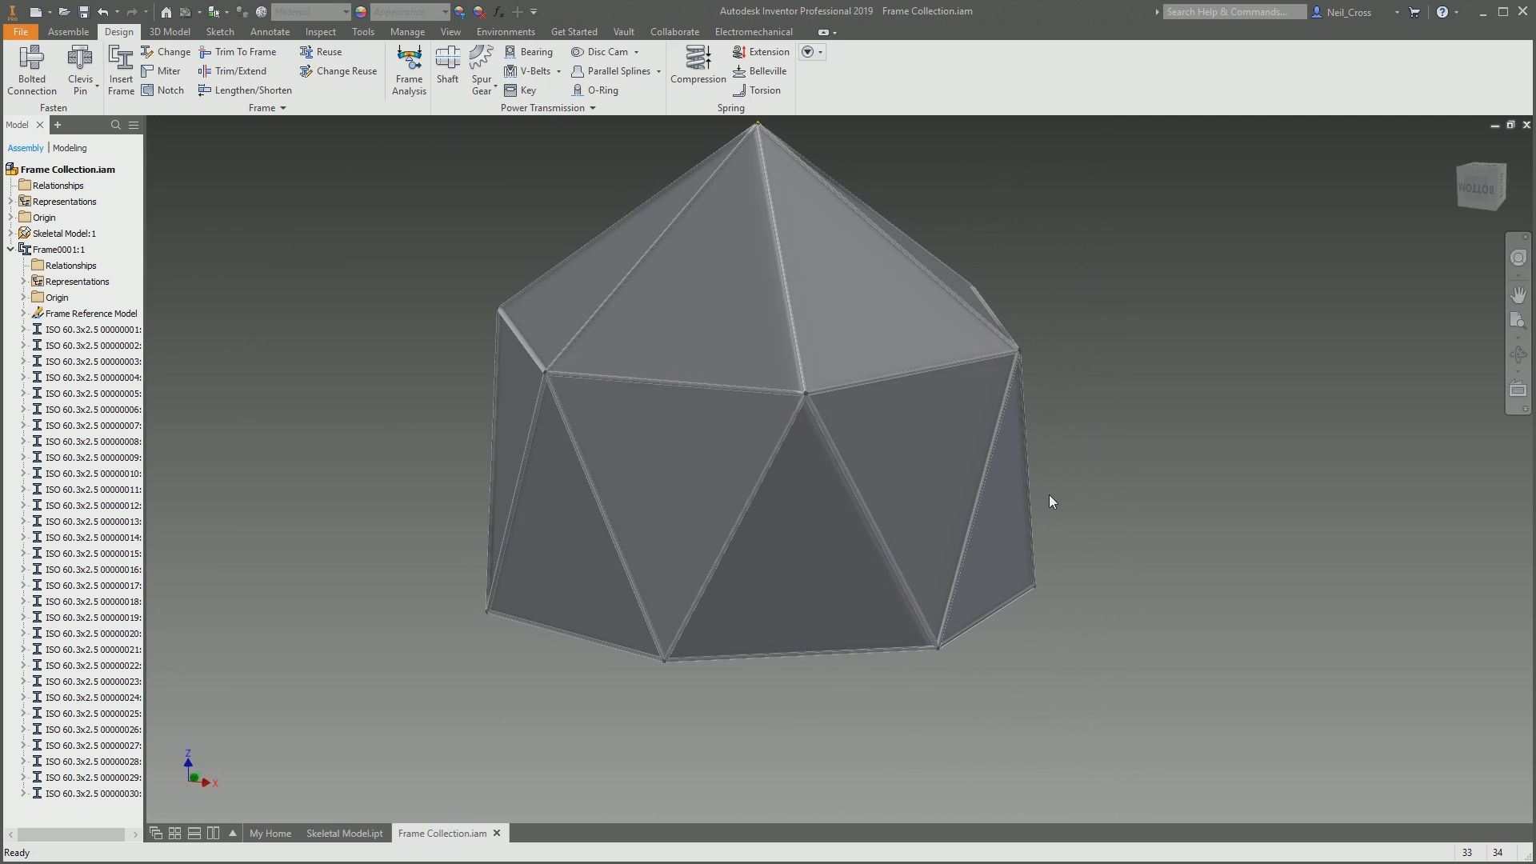
middle_click_drag(1059, 269, 1038, 307)
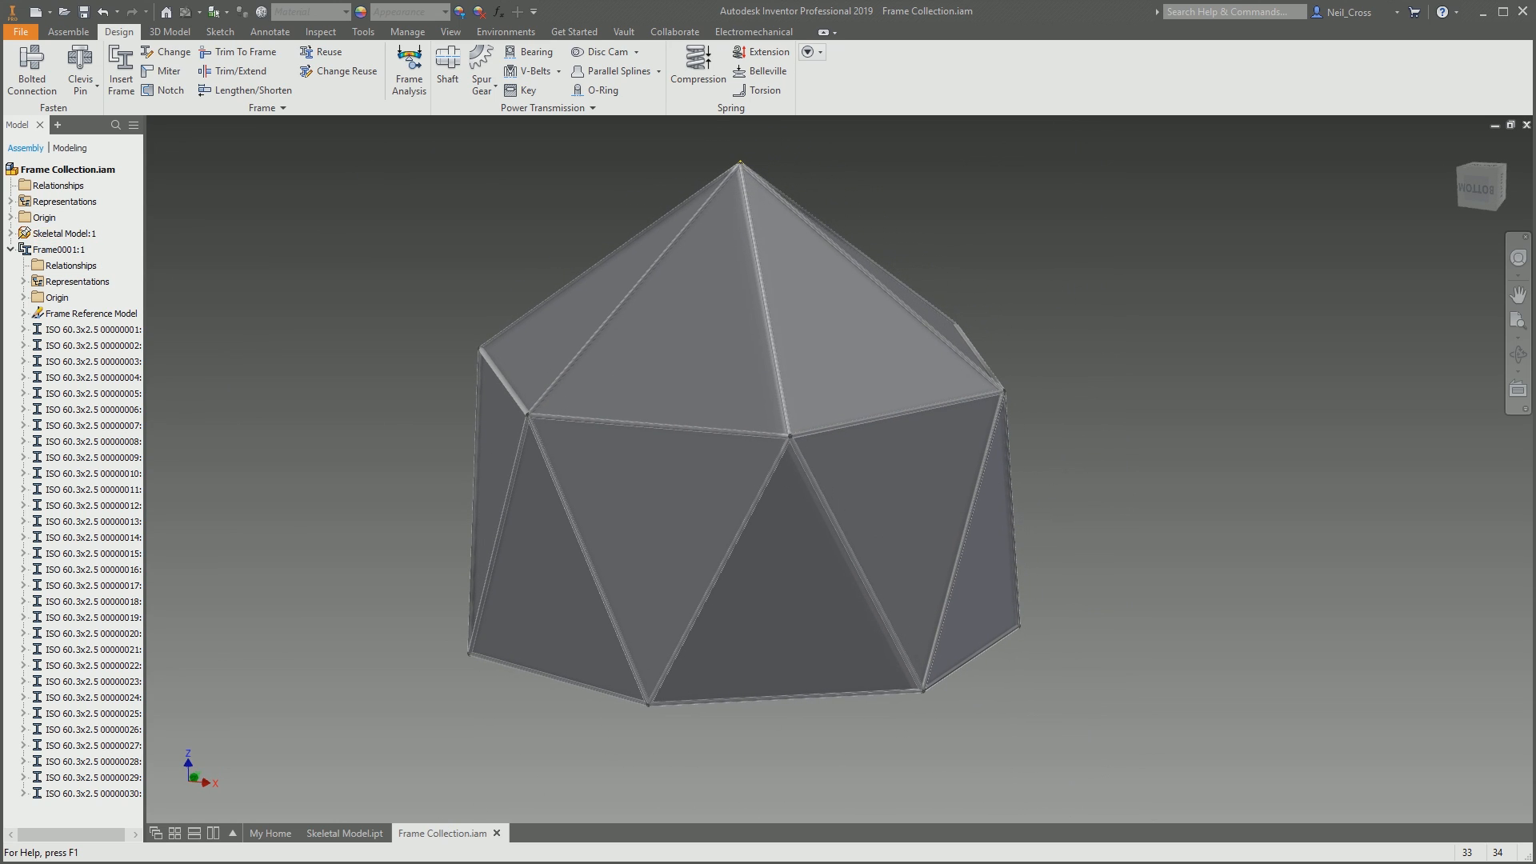
Shell the solid in the Skeletal Model part to a 3 mm wall thickness, removing its bottom hexagonal face
left_click(344, 832)
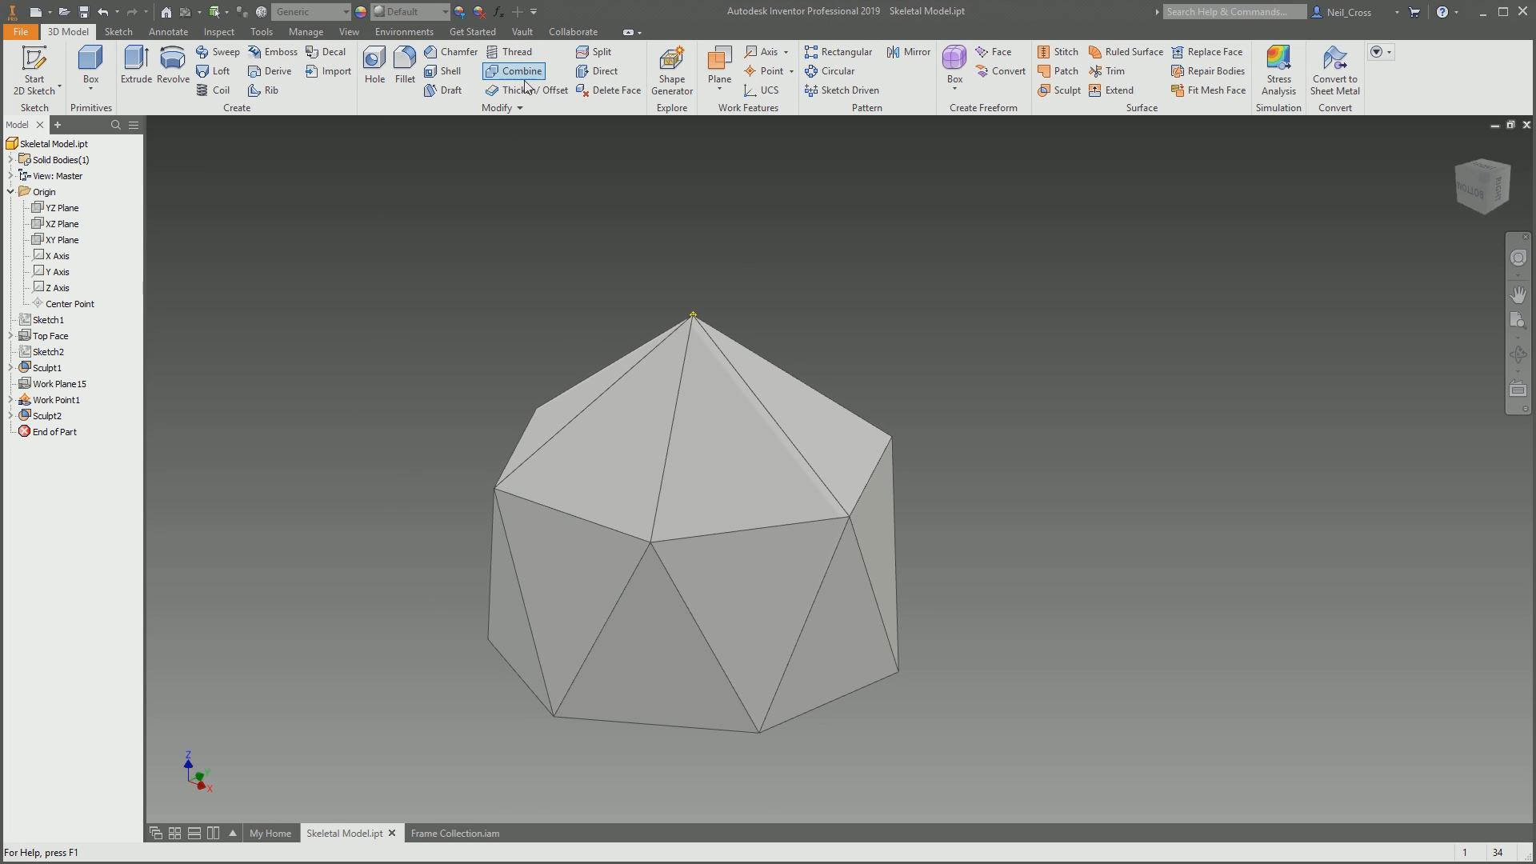
left_click(450, 71)
left_click(316, 261)
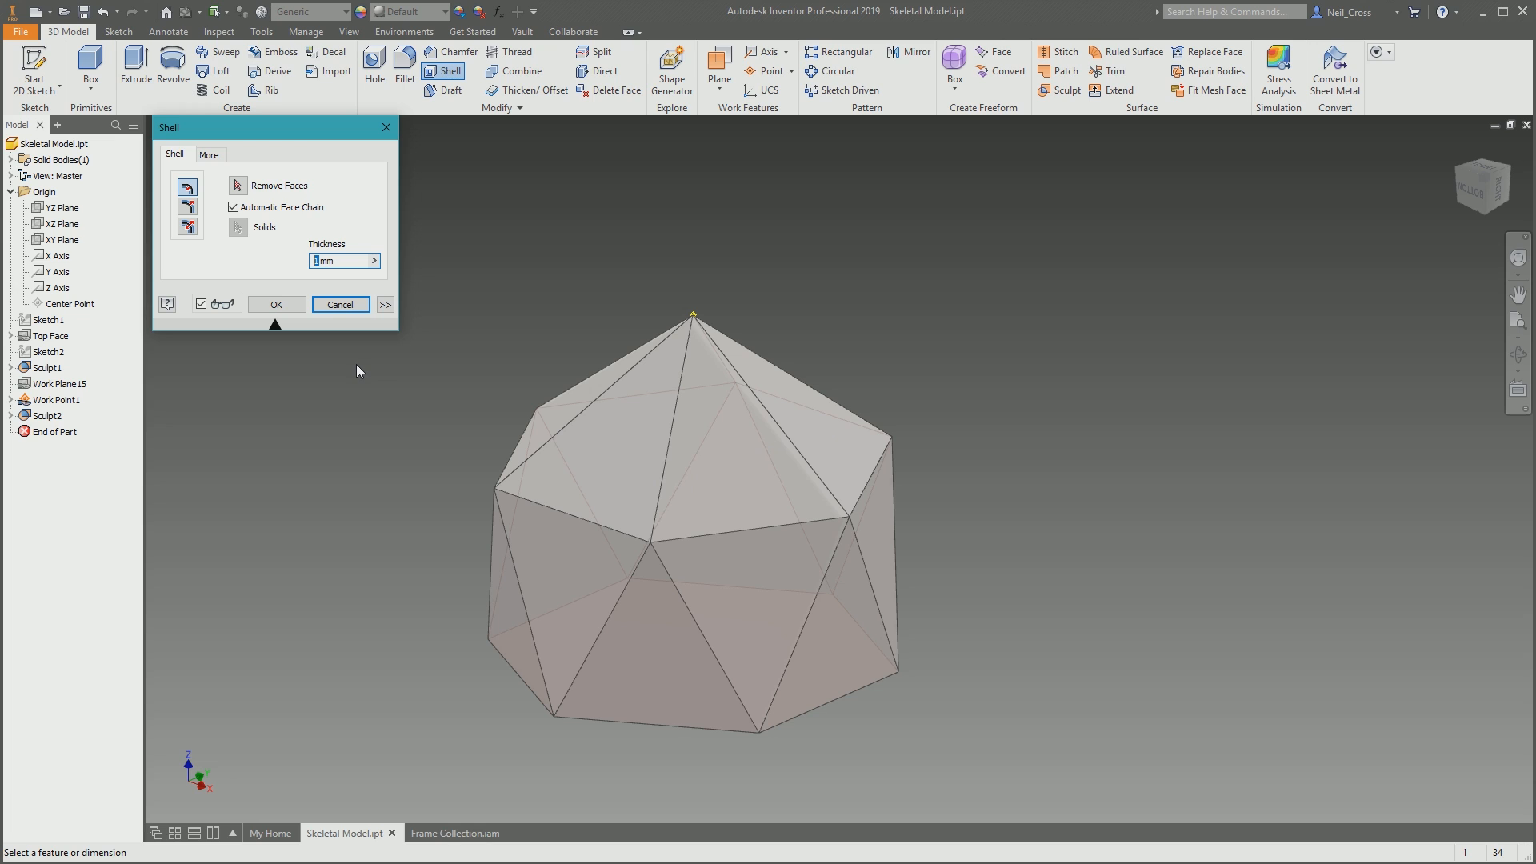
type("3")
middle_click_drag(530, 438, 703, 657, "shift")
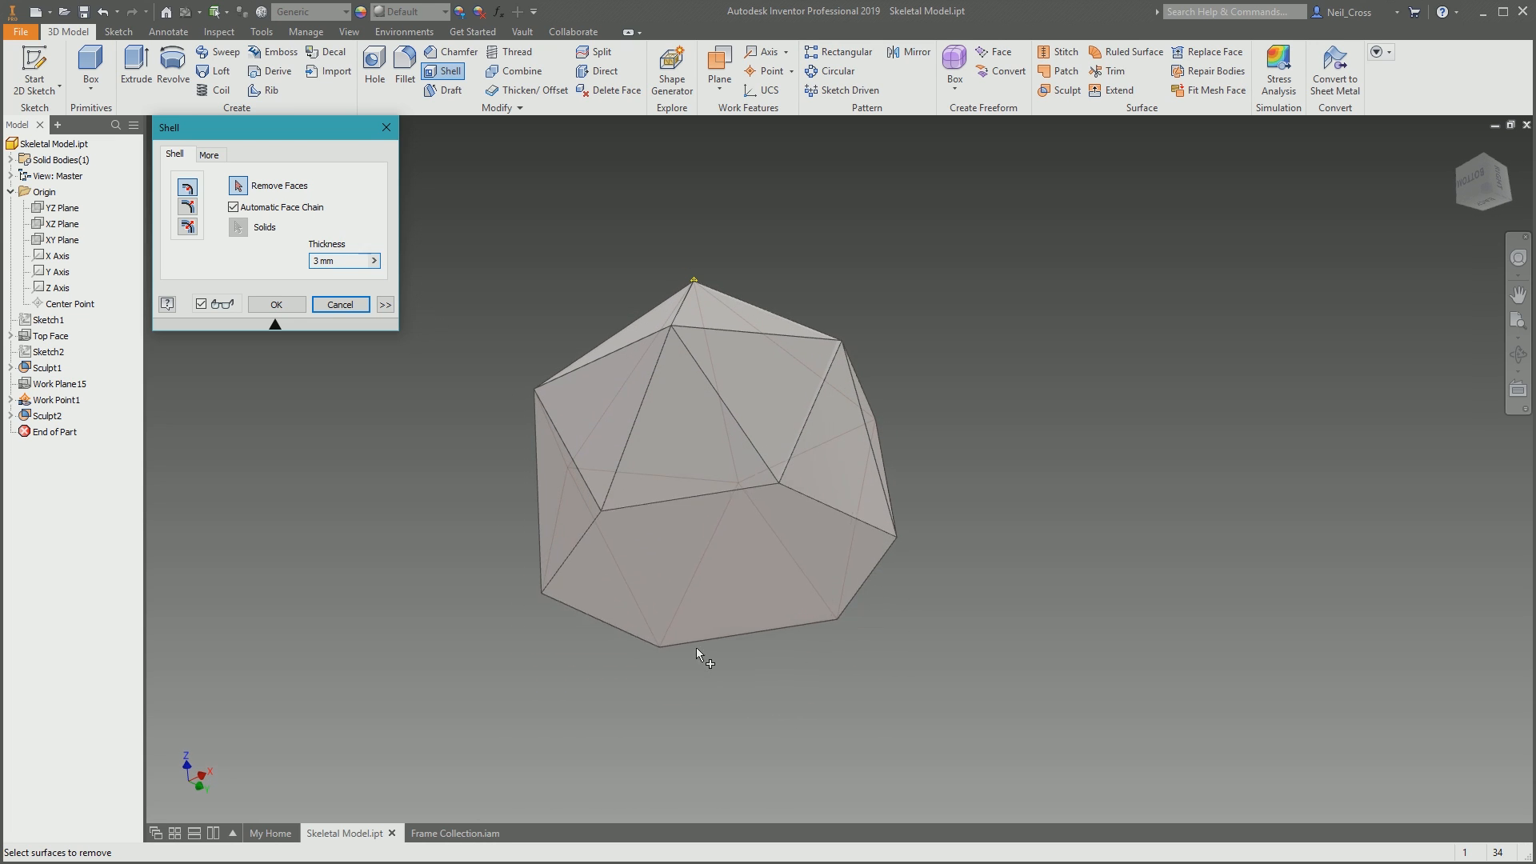
left_click(675, 572)
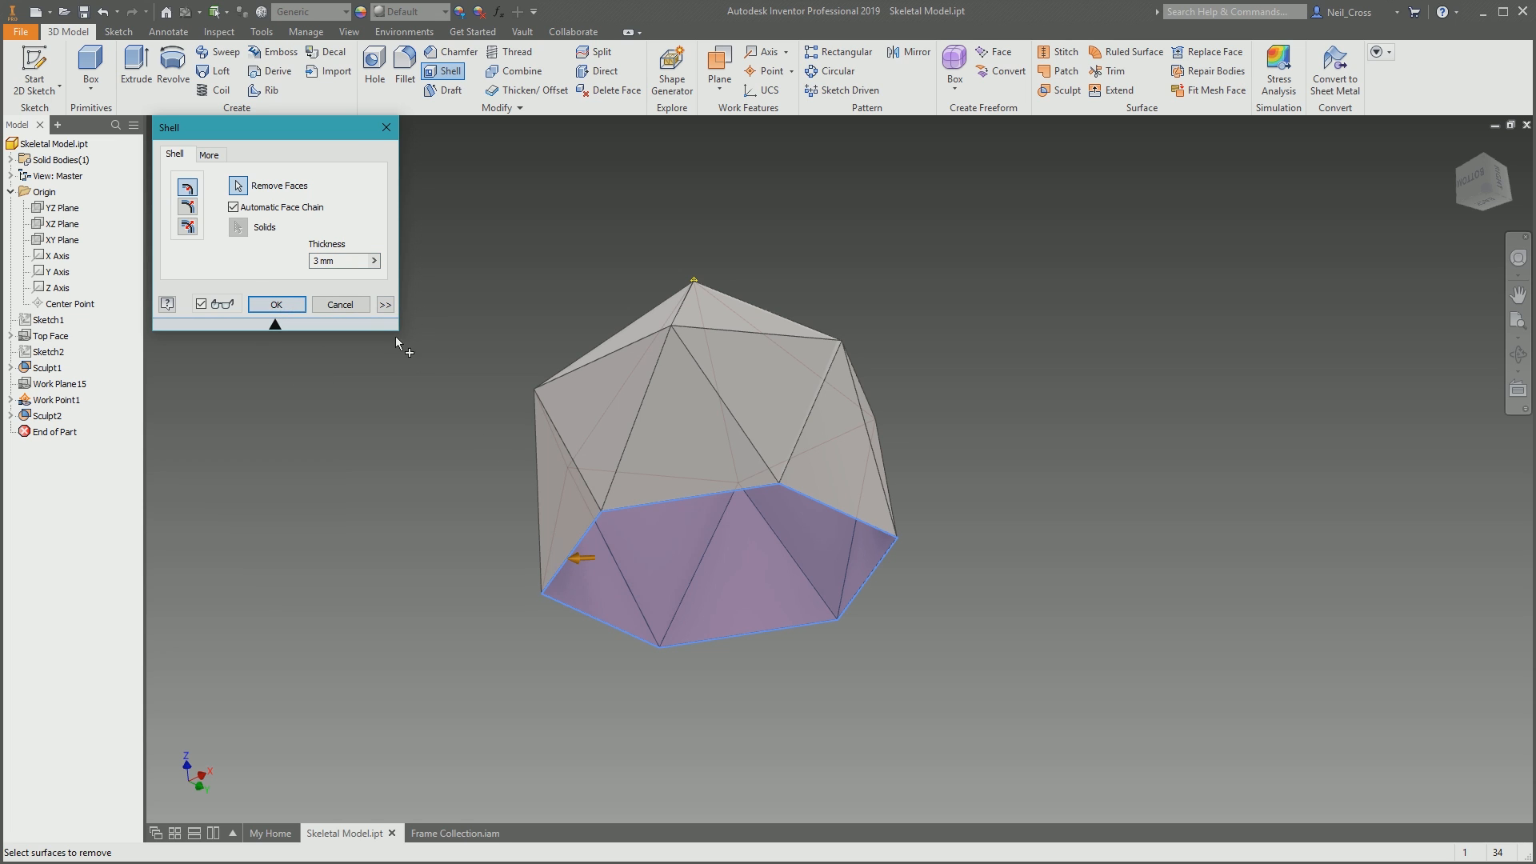
left_click(276, 304)
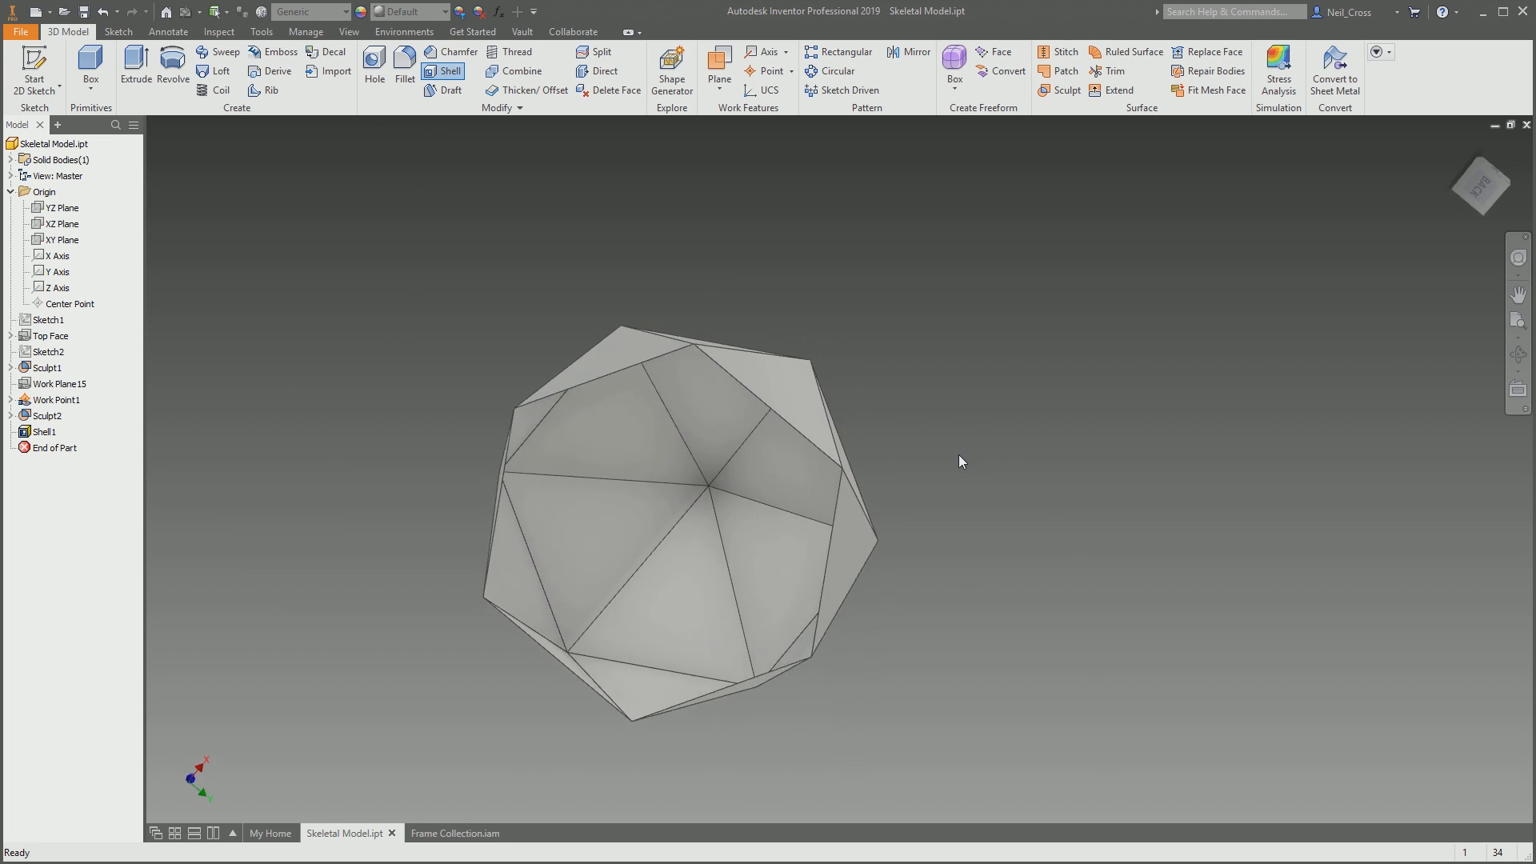
left_click(611, 349)
left_click(561, 590)
left_click(571, 554)
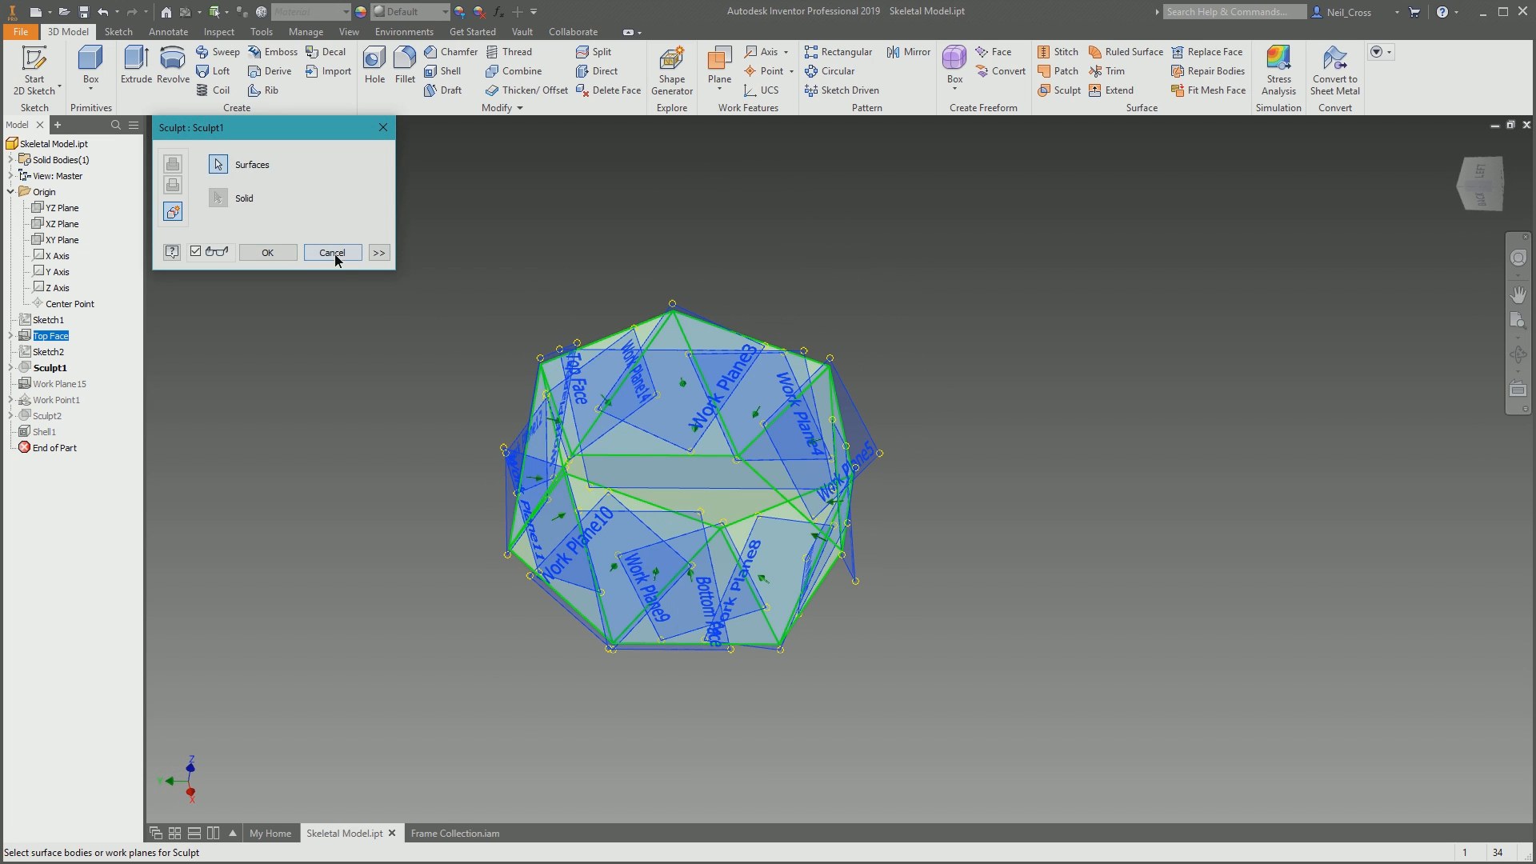
left_click(333, 250)
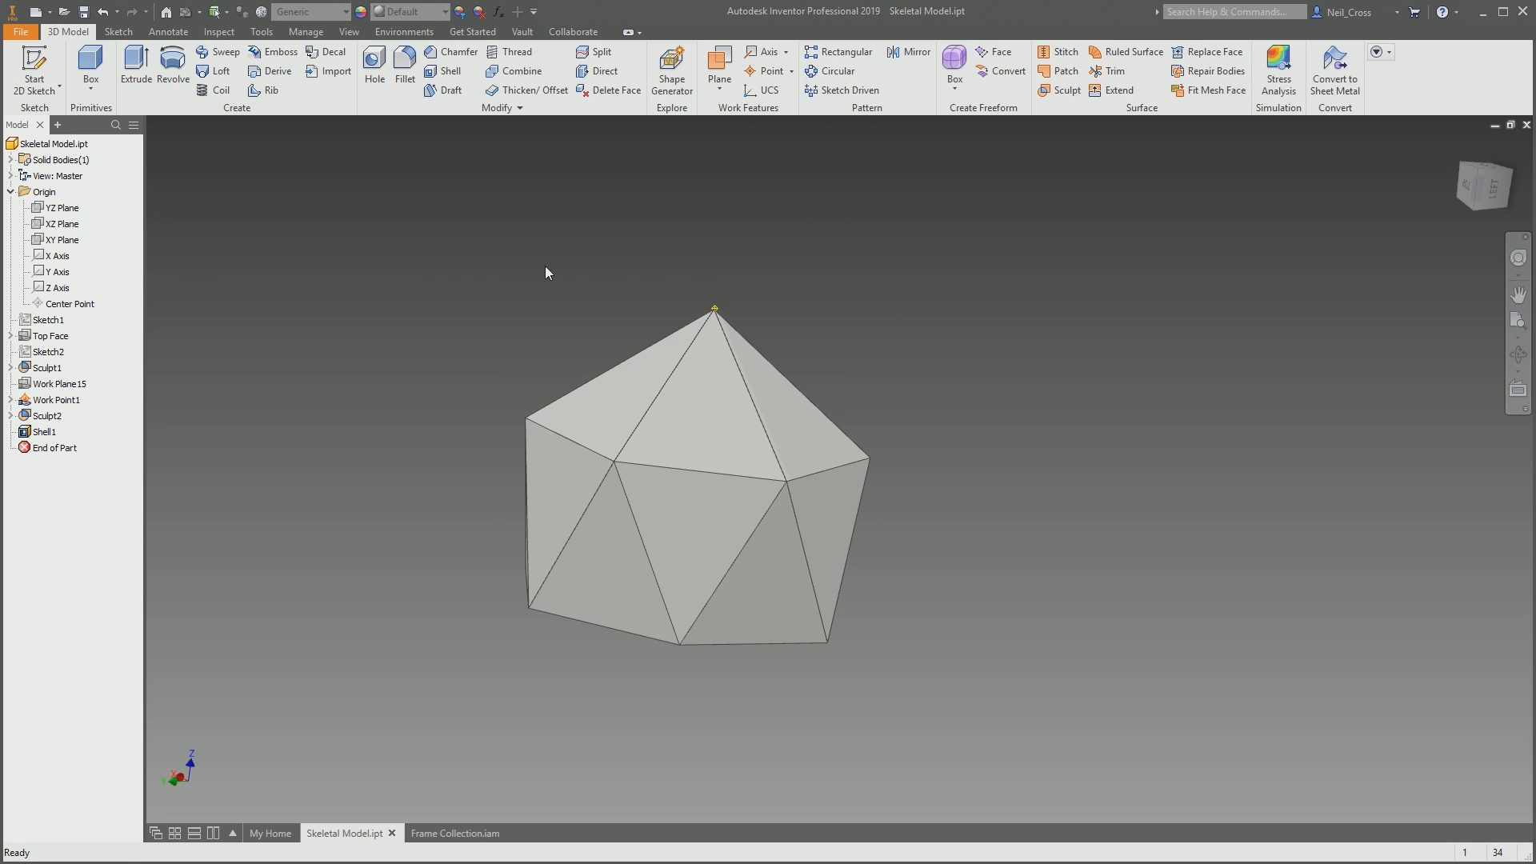
Set the Skeletal Model part's material to Glass, Clear Glazing
left_click(312, 11)
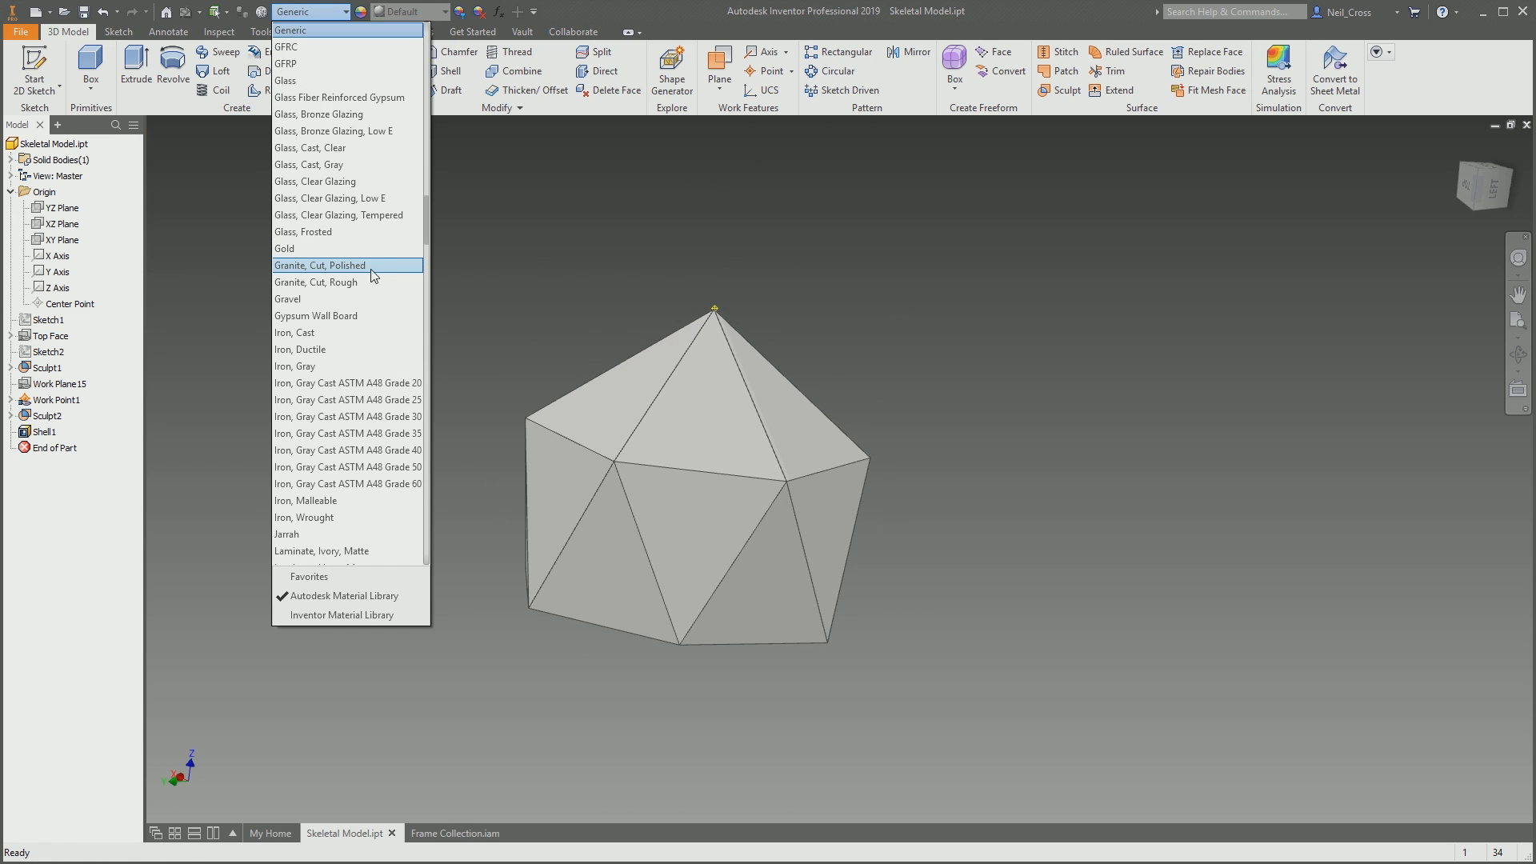
left_click(327, 184)
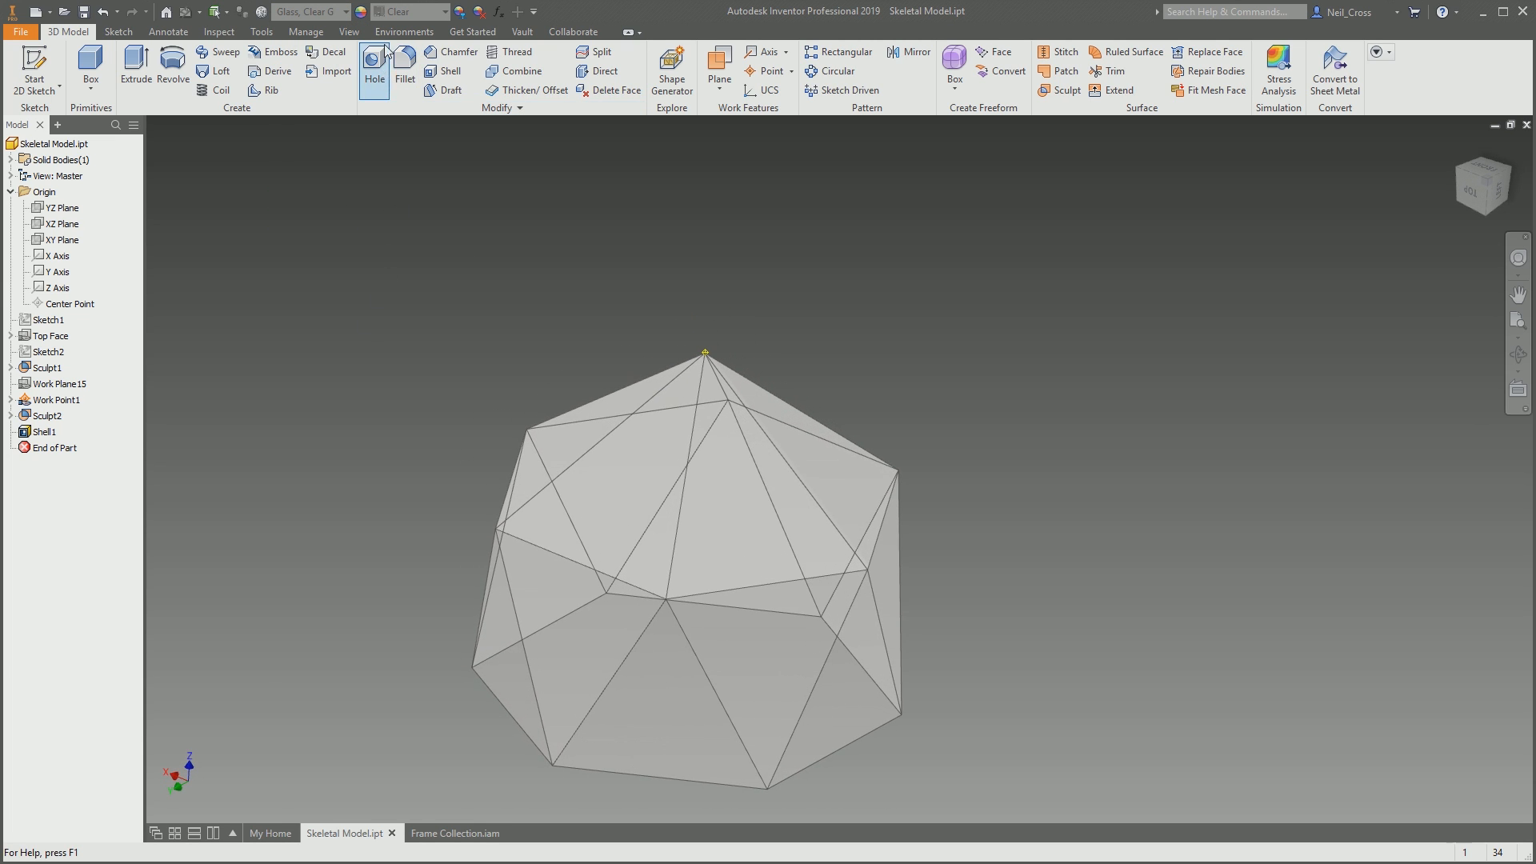
Browse the Autodesk Appearance Library and try the Glazed appearance on the part
left_click(391, 13)
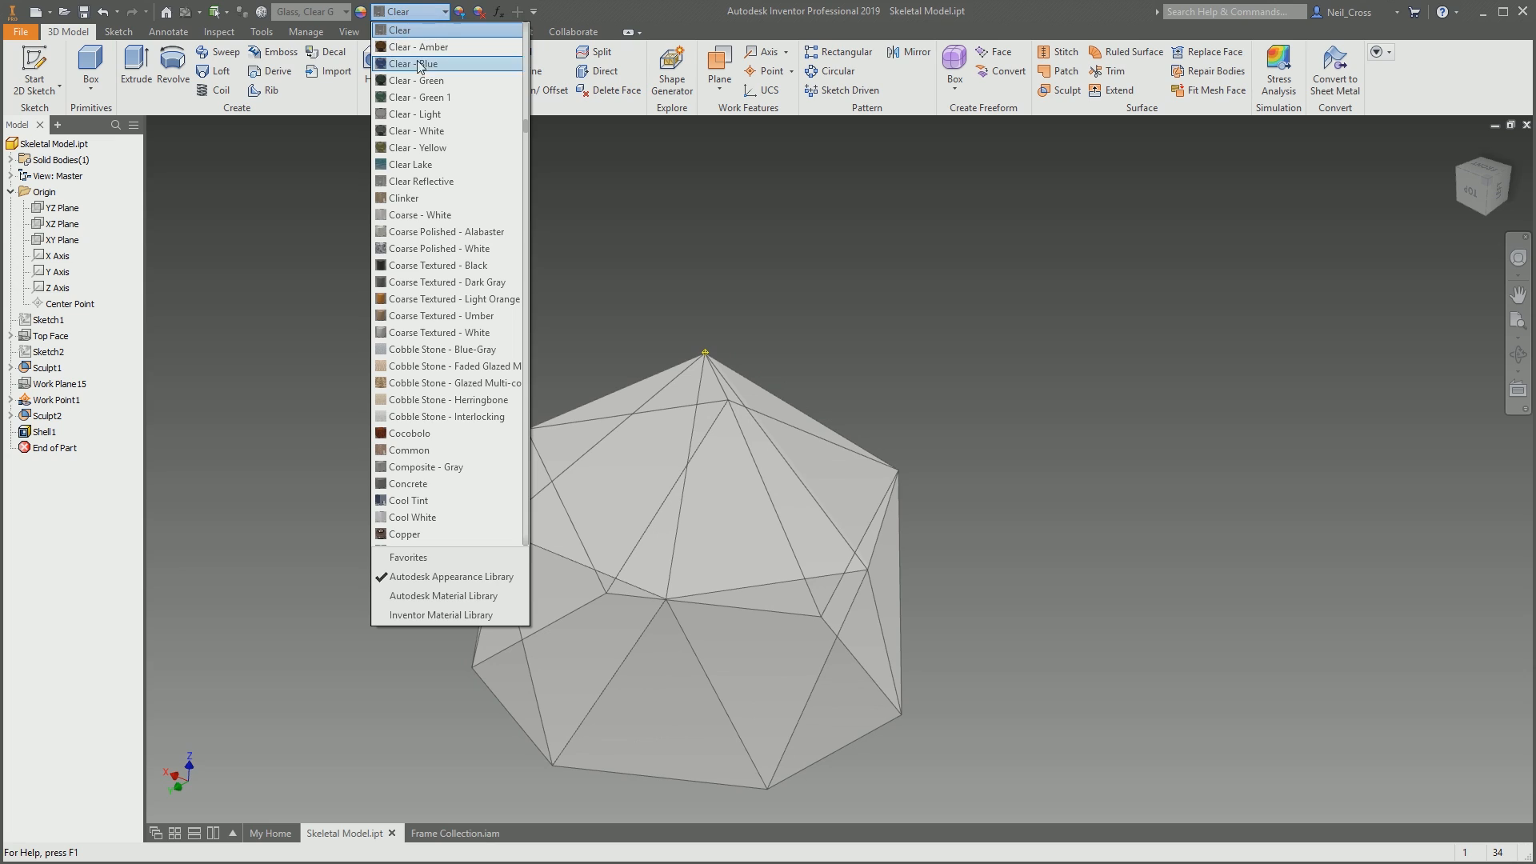
scroll(507, 199, "up", 3)
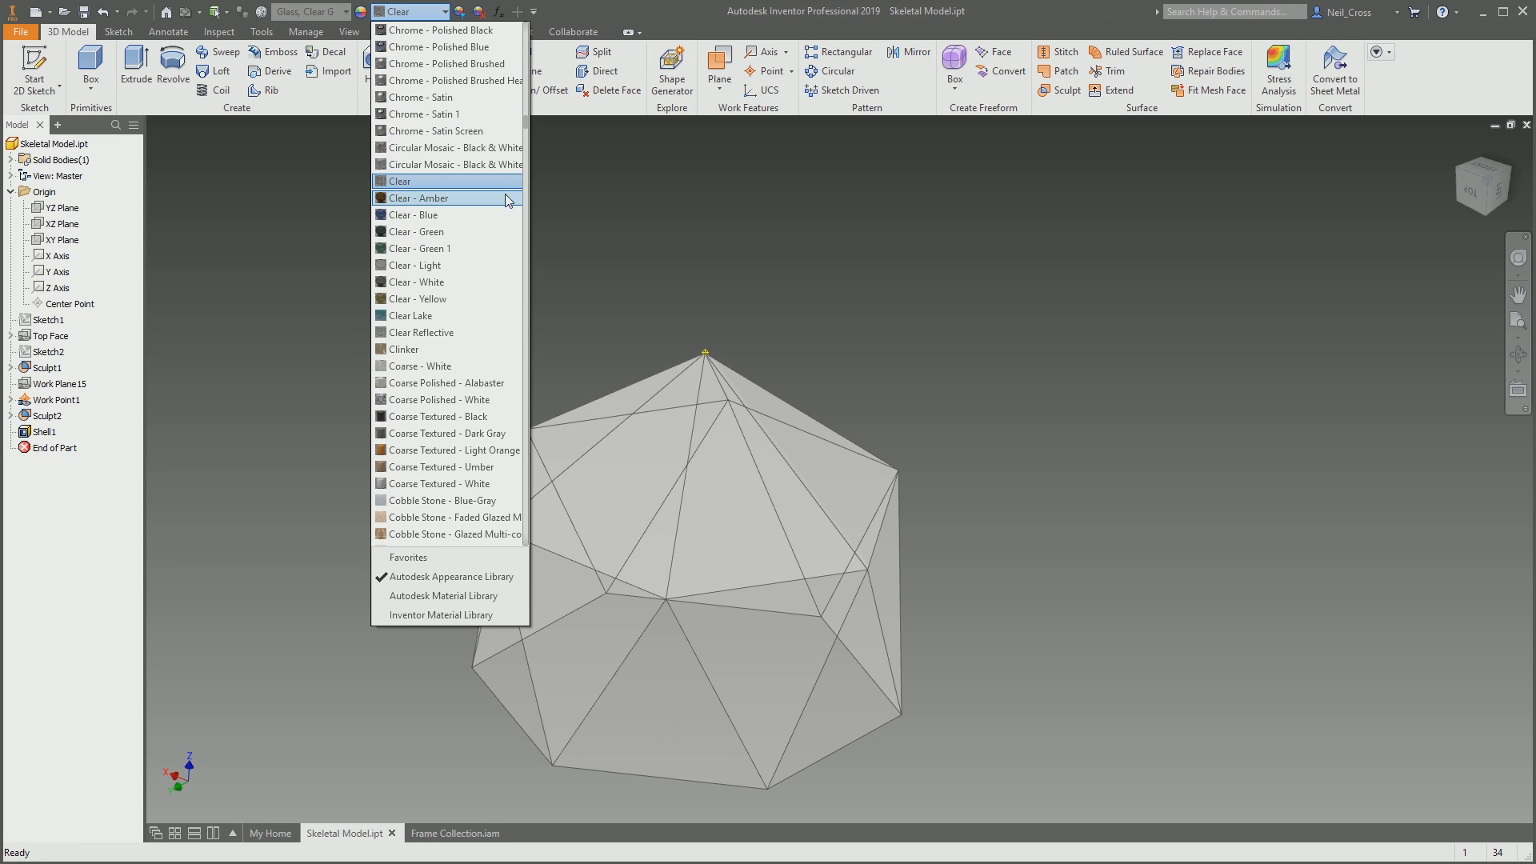
scroll(466, 352, "down", 2)
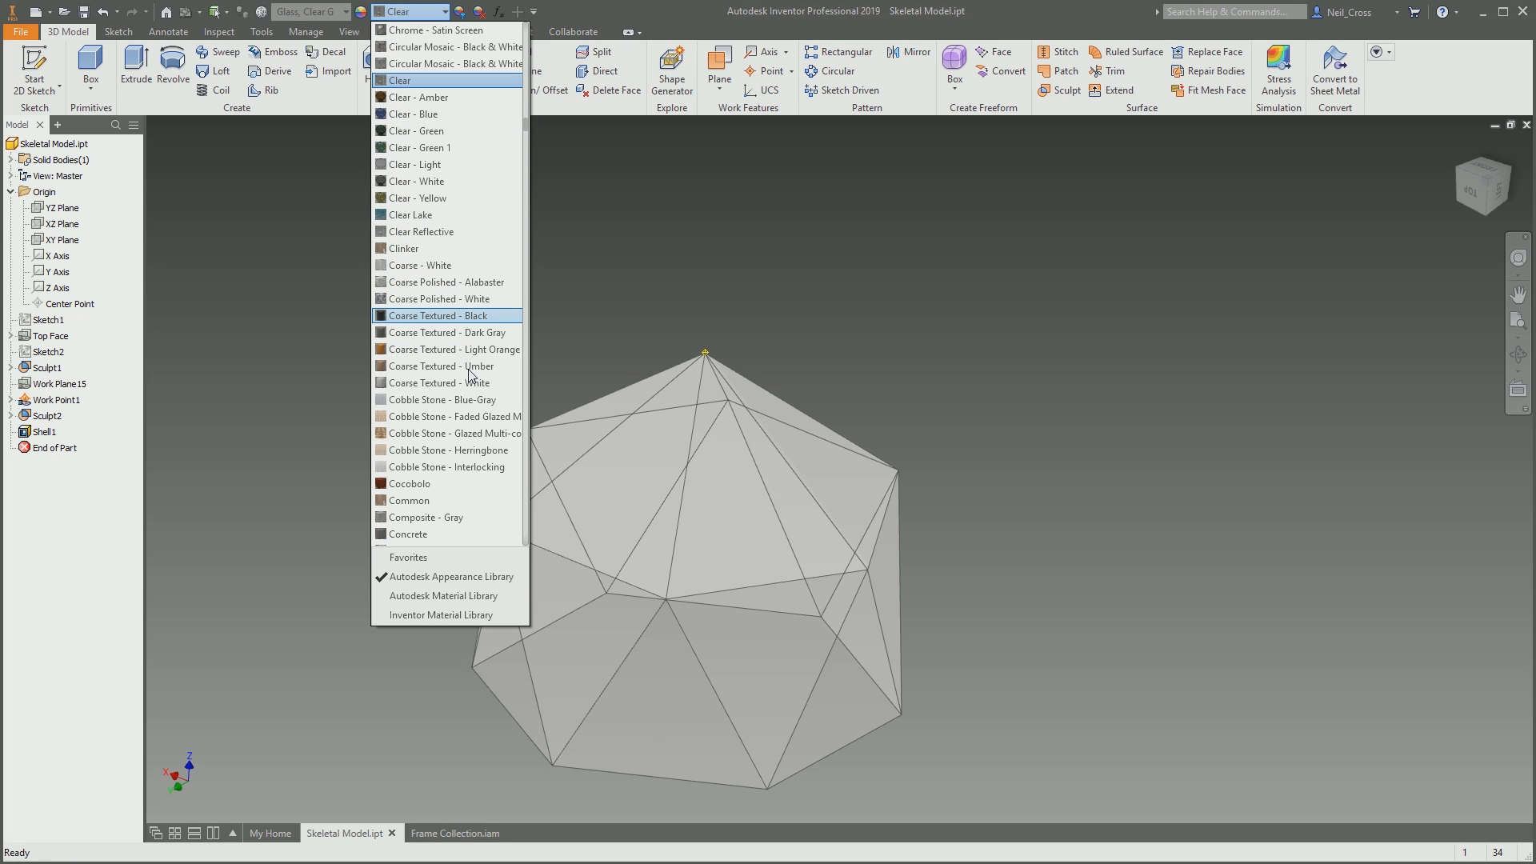
left_click_drag(526, 122, 528, 232)
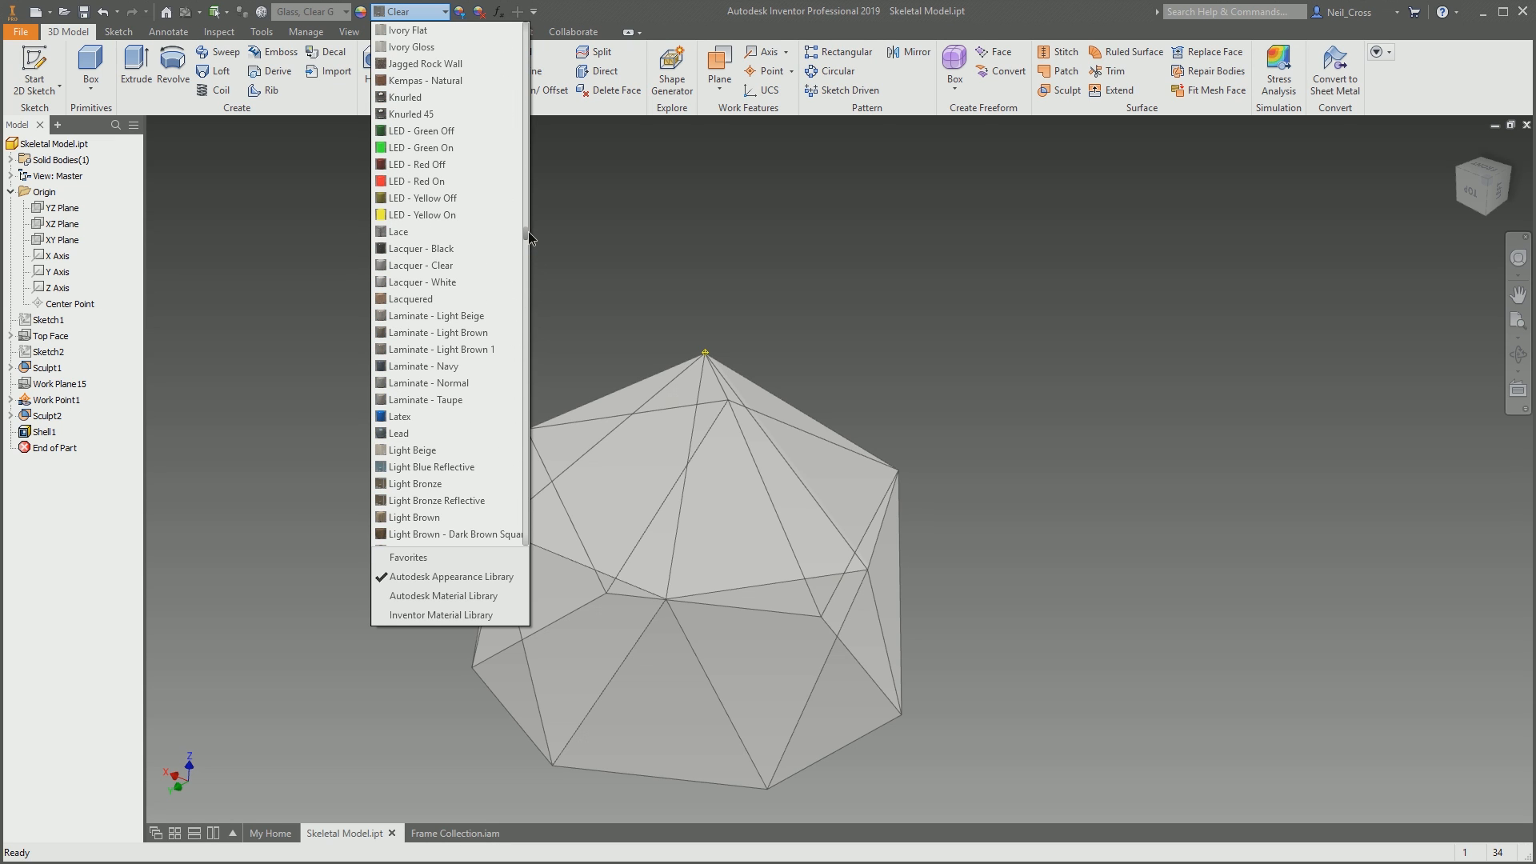
left_click_drag(527, 230, 533, 194)
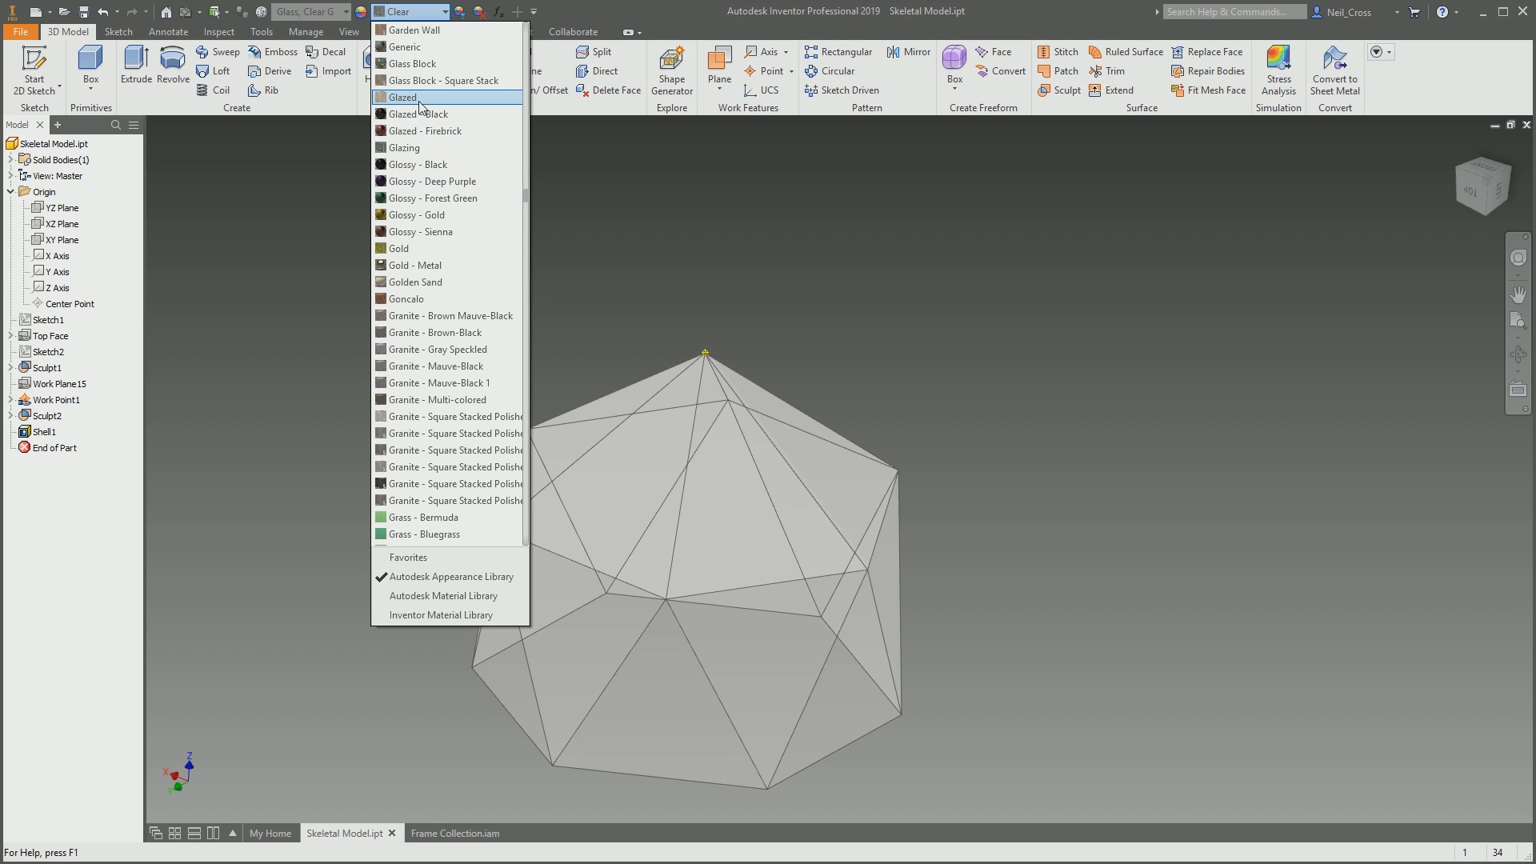
left_click(403, 63)
Apply the Glazing appearance to the Skeletal Model part and close the part file
left_click(423, 12)
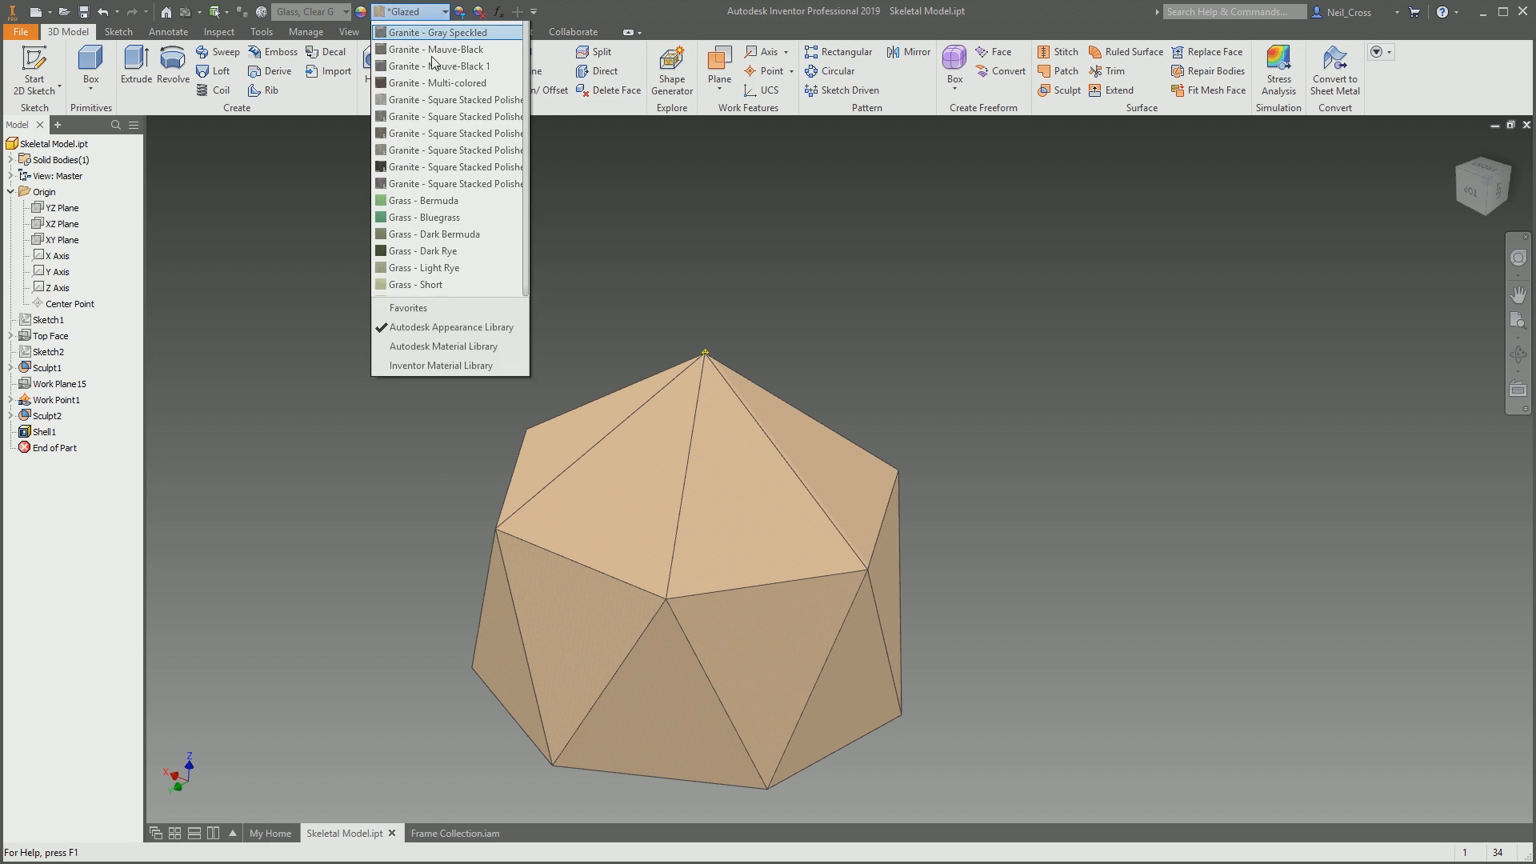
scroll(440, 152, "up", 1)
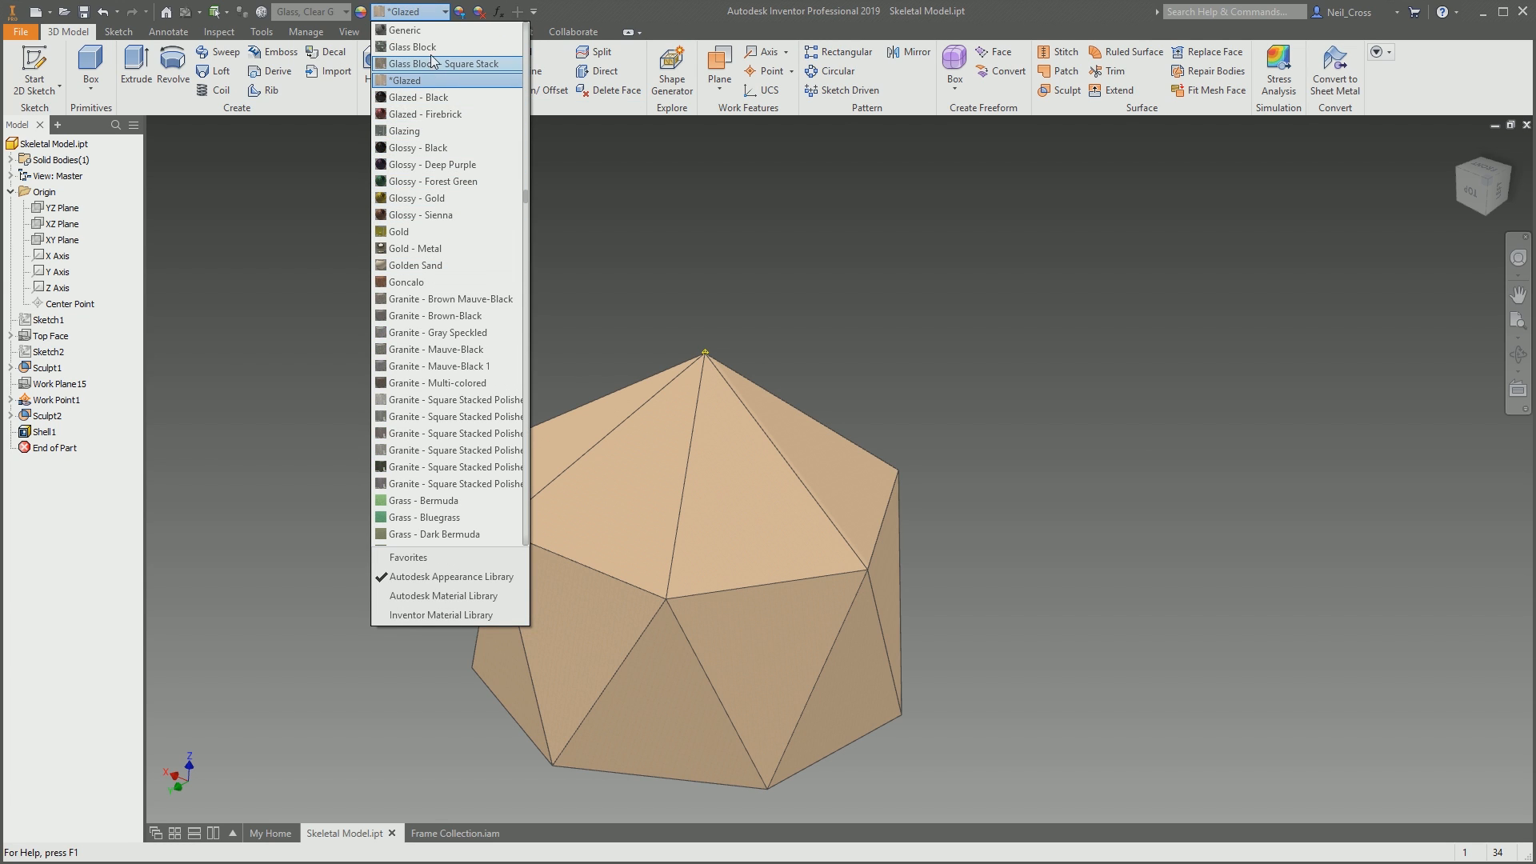
left_click(436, 130)
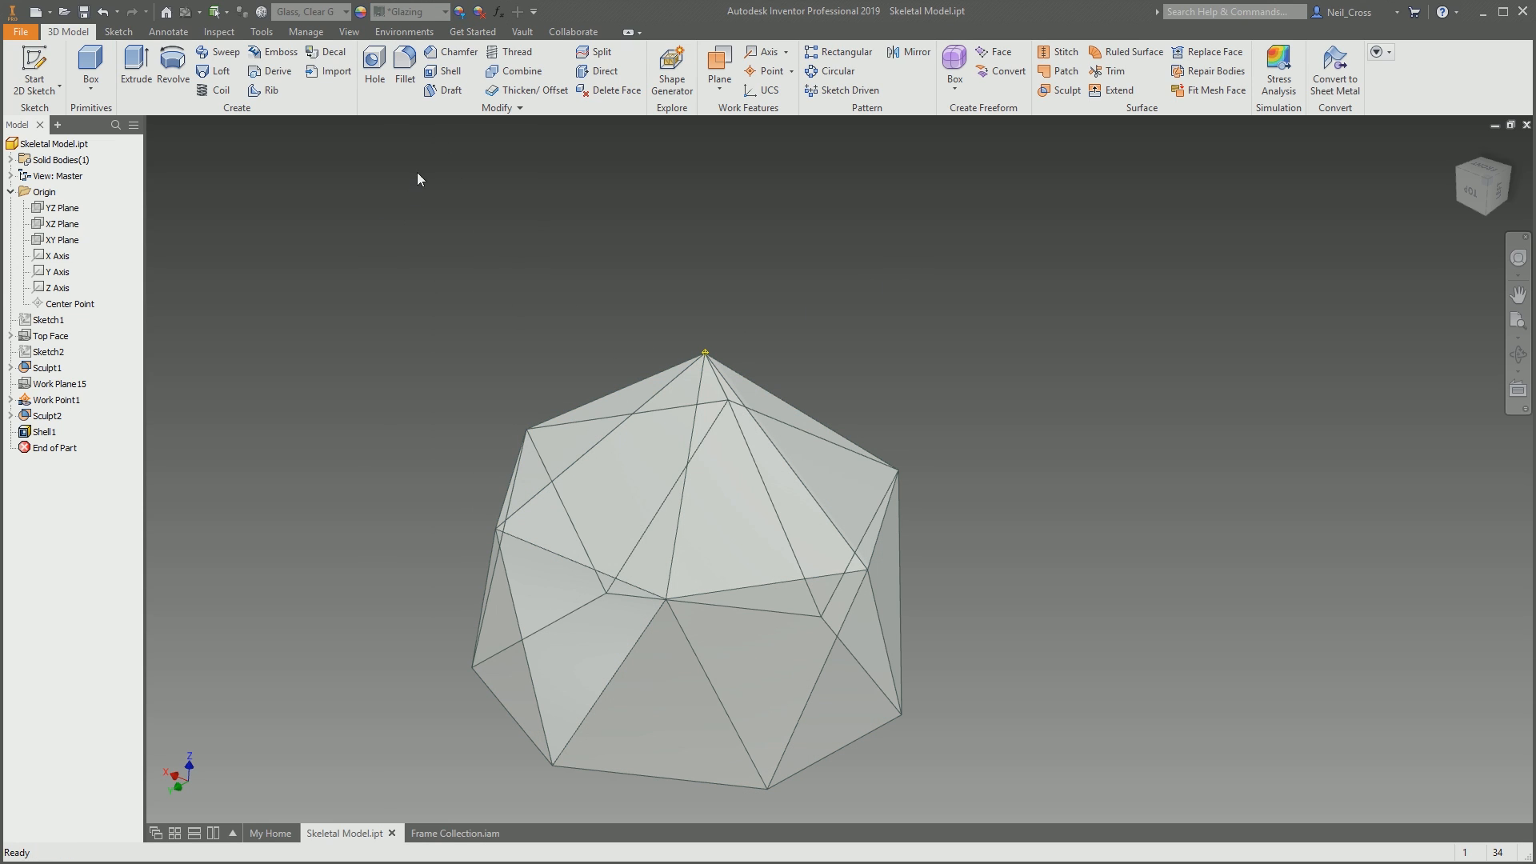
left_click(1525, 126)
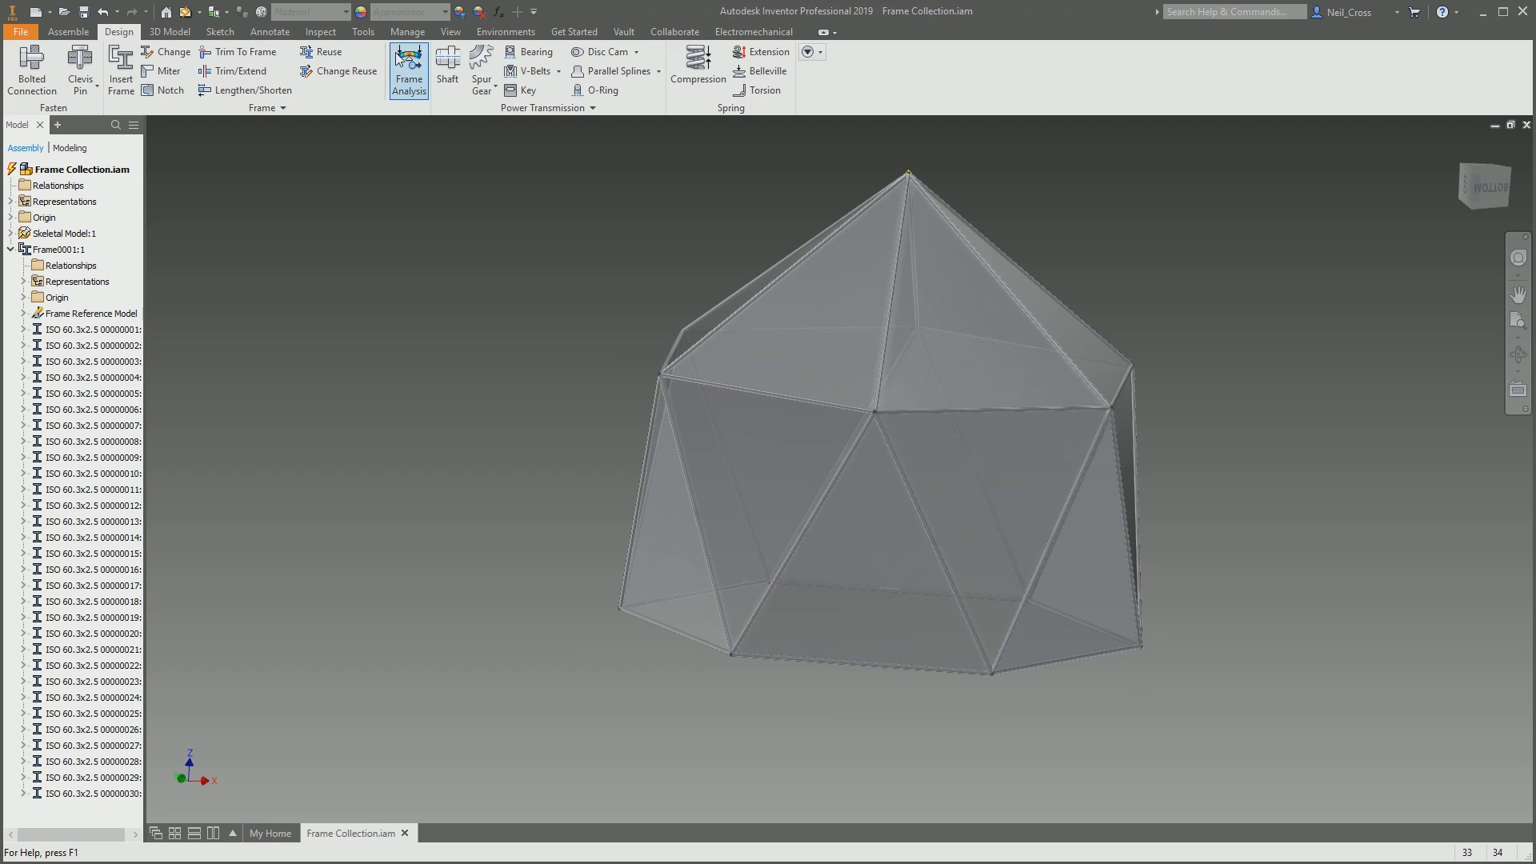
Turn on ground shadows for the frame assembly's display
left_click(451, 32)
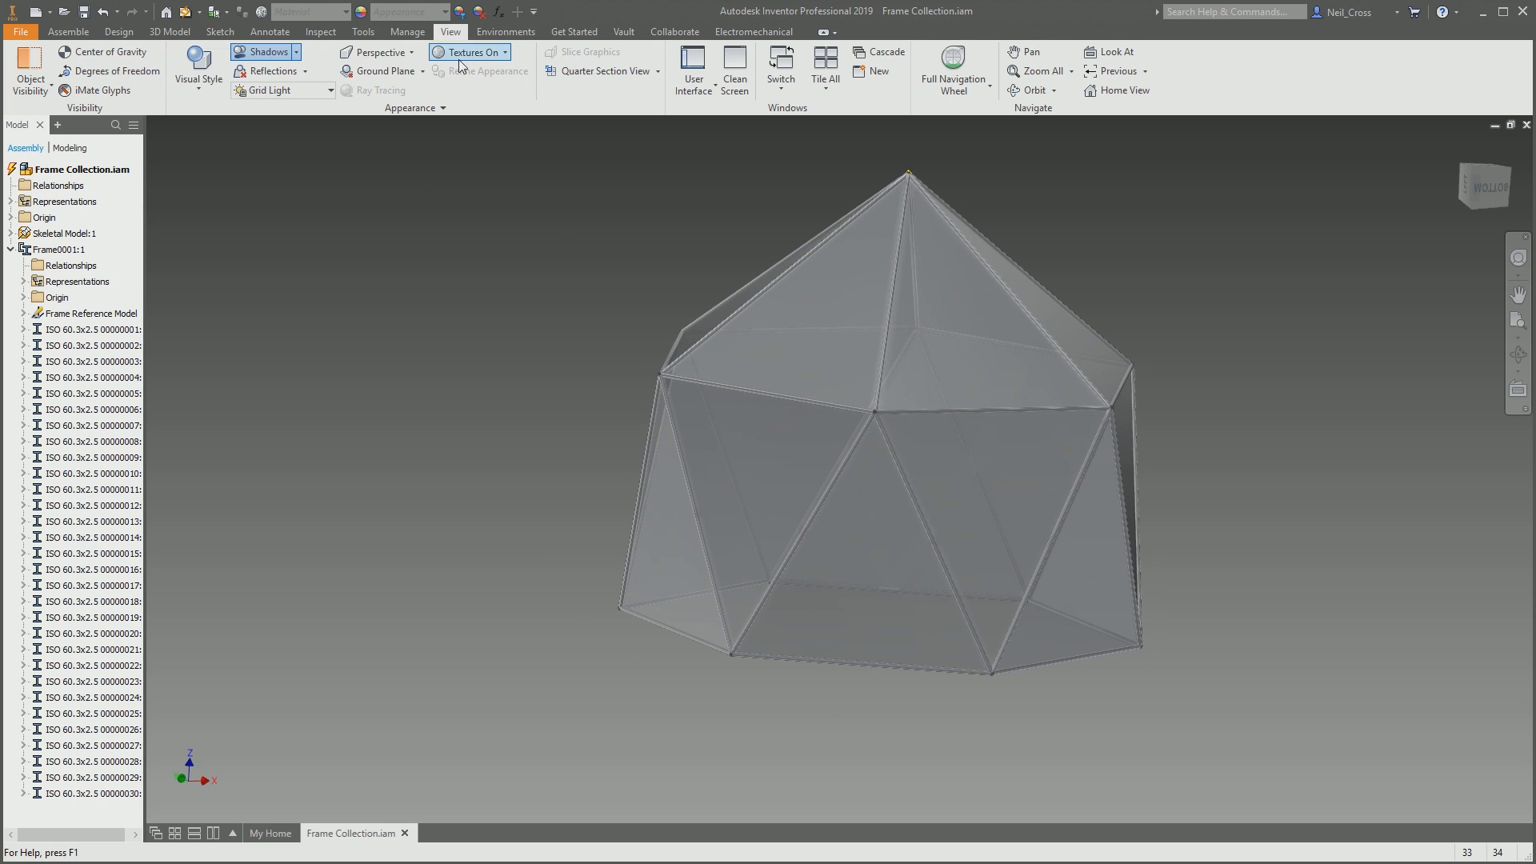
left_click(296, 52)
left_click(242, 72)
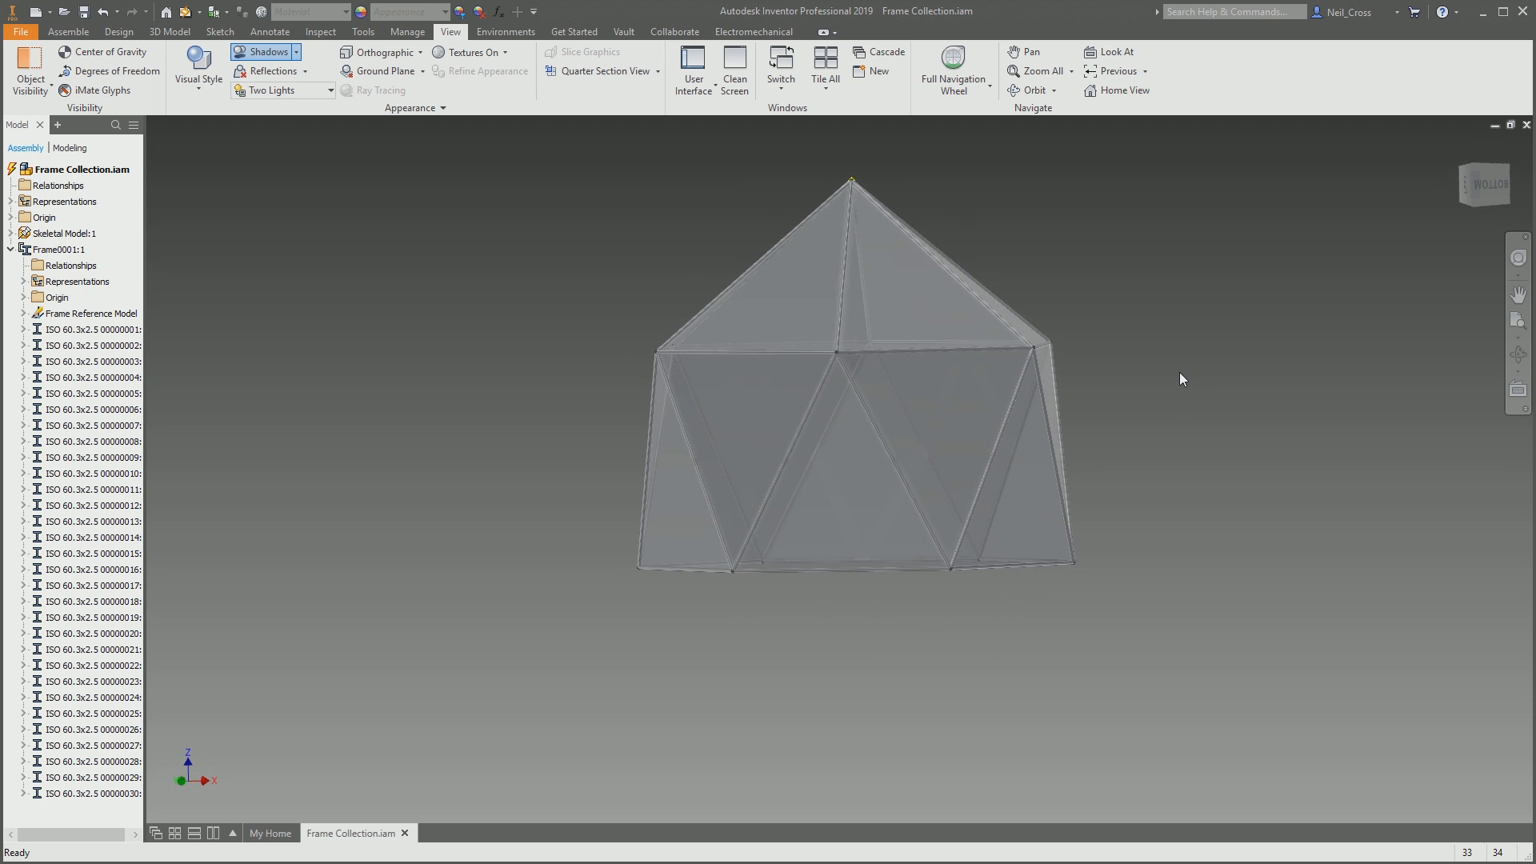
Orient the assembly to the Bottom view and redefine that orientation as the Front view
left_click(1482, 183)
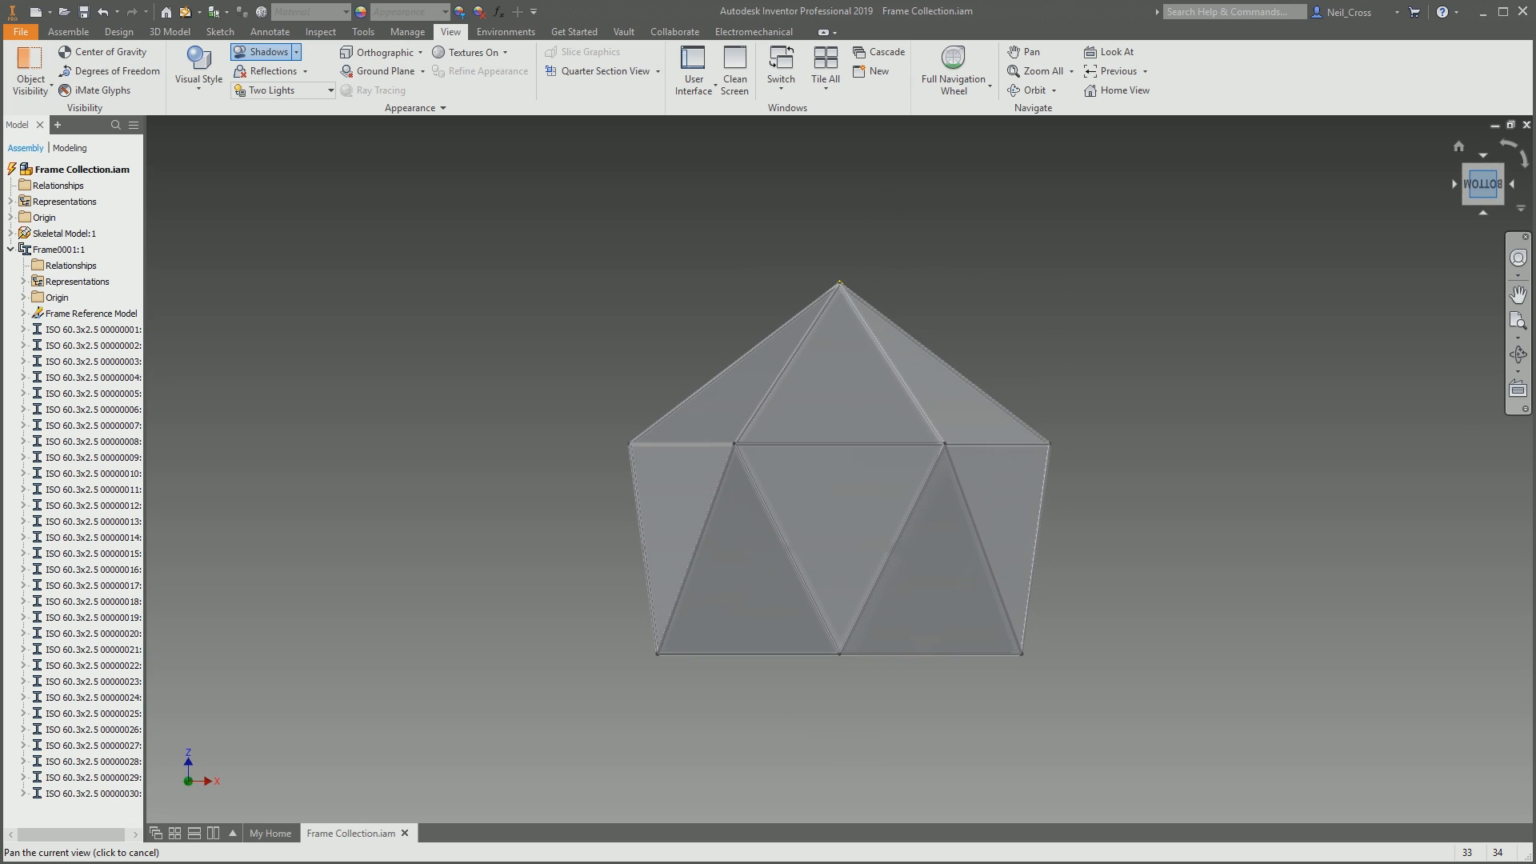
right_click(1477, 185)
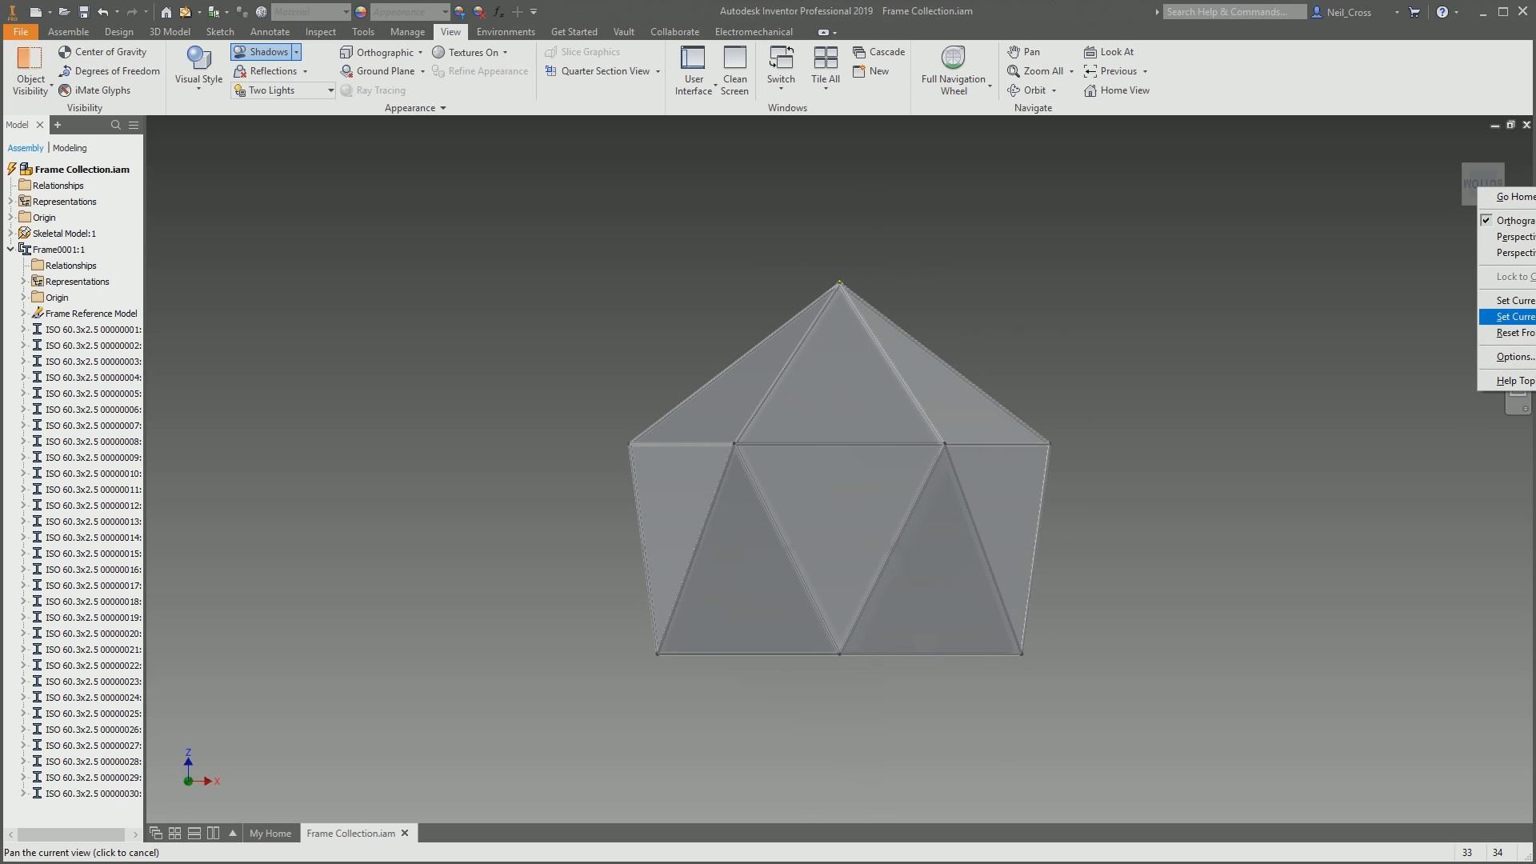
left_click(1515, 316)
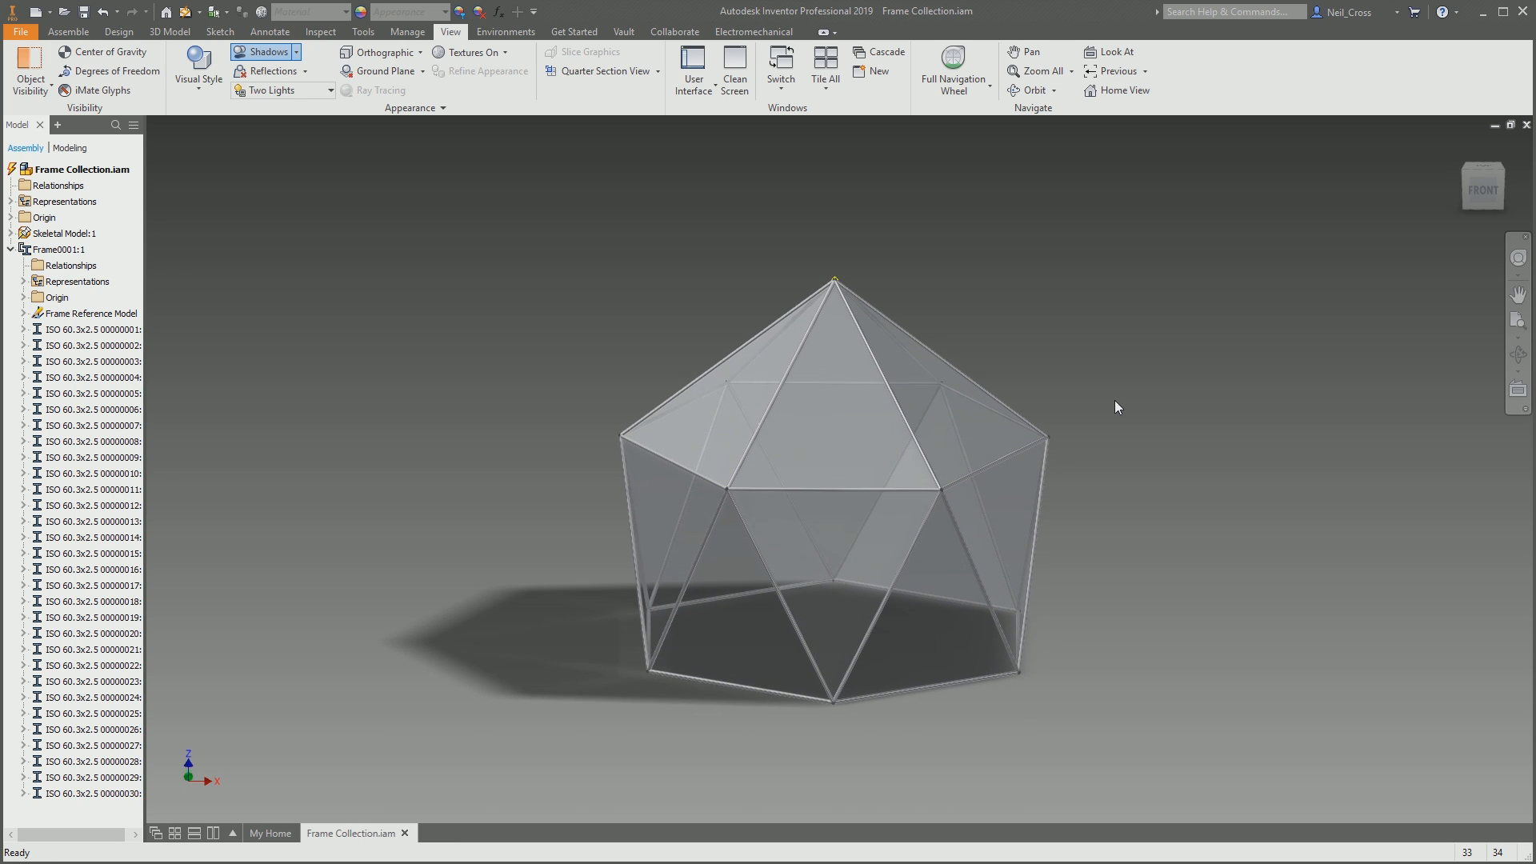
Set the assembly's visual style to Realistic and its lighting style to Grid Light
left_click(199, 72)
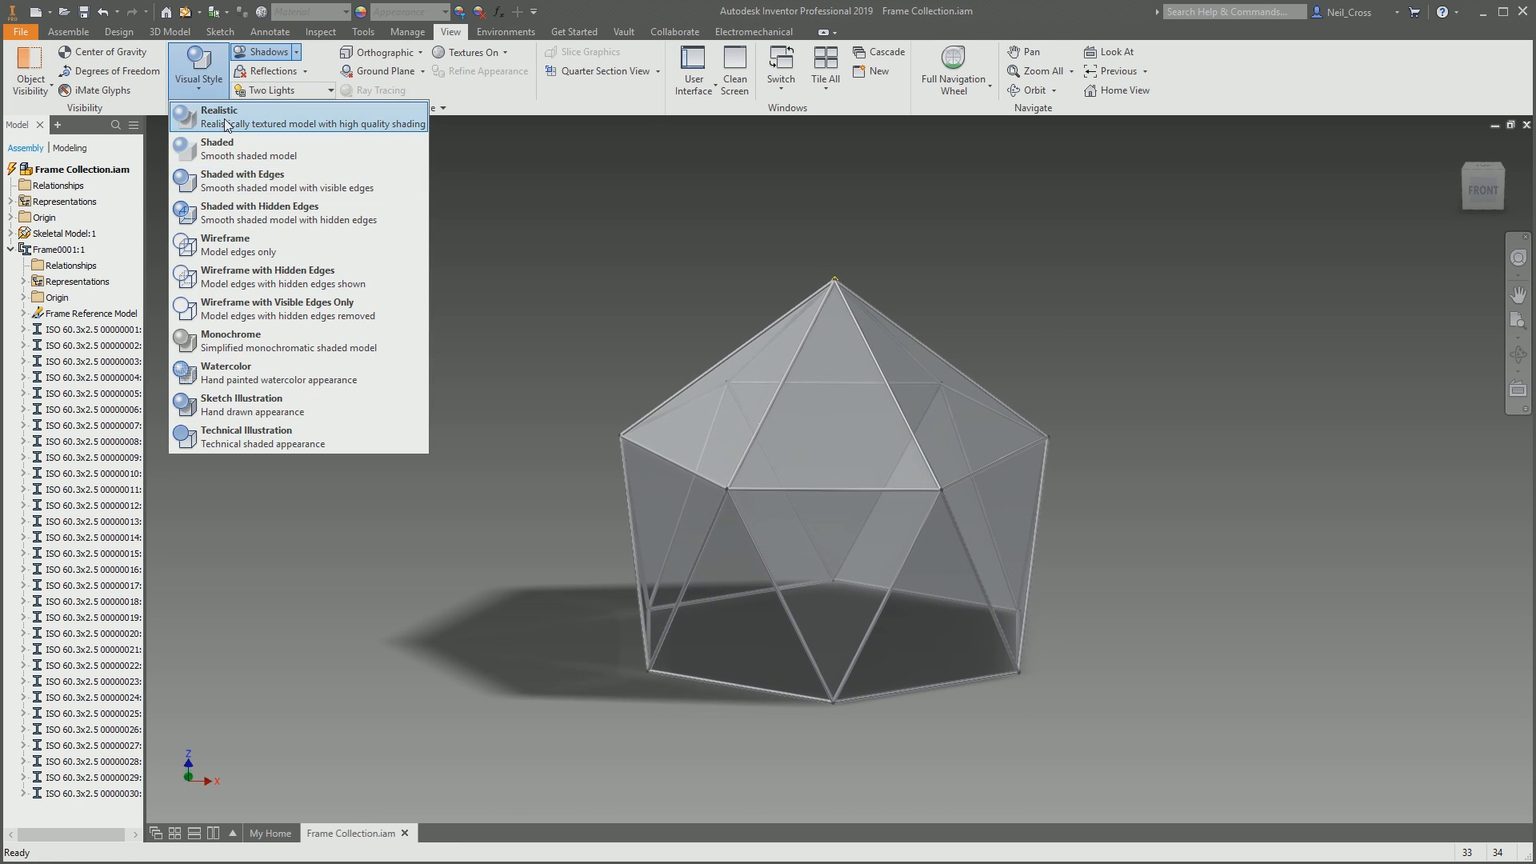
left_click(232, 134)
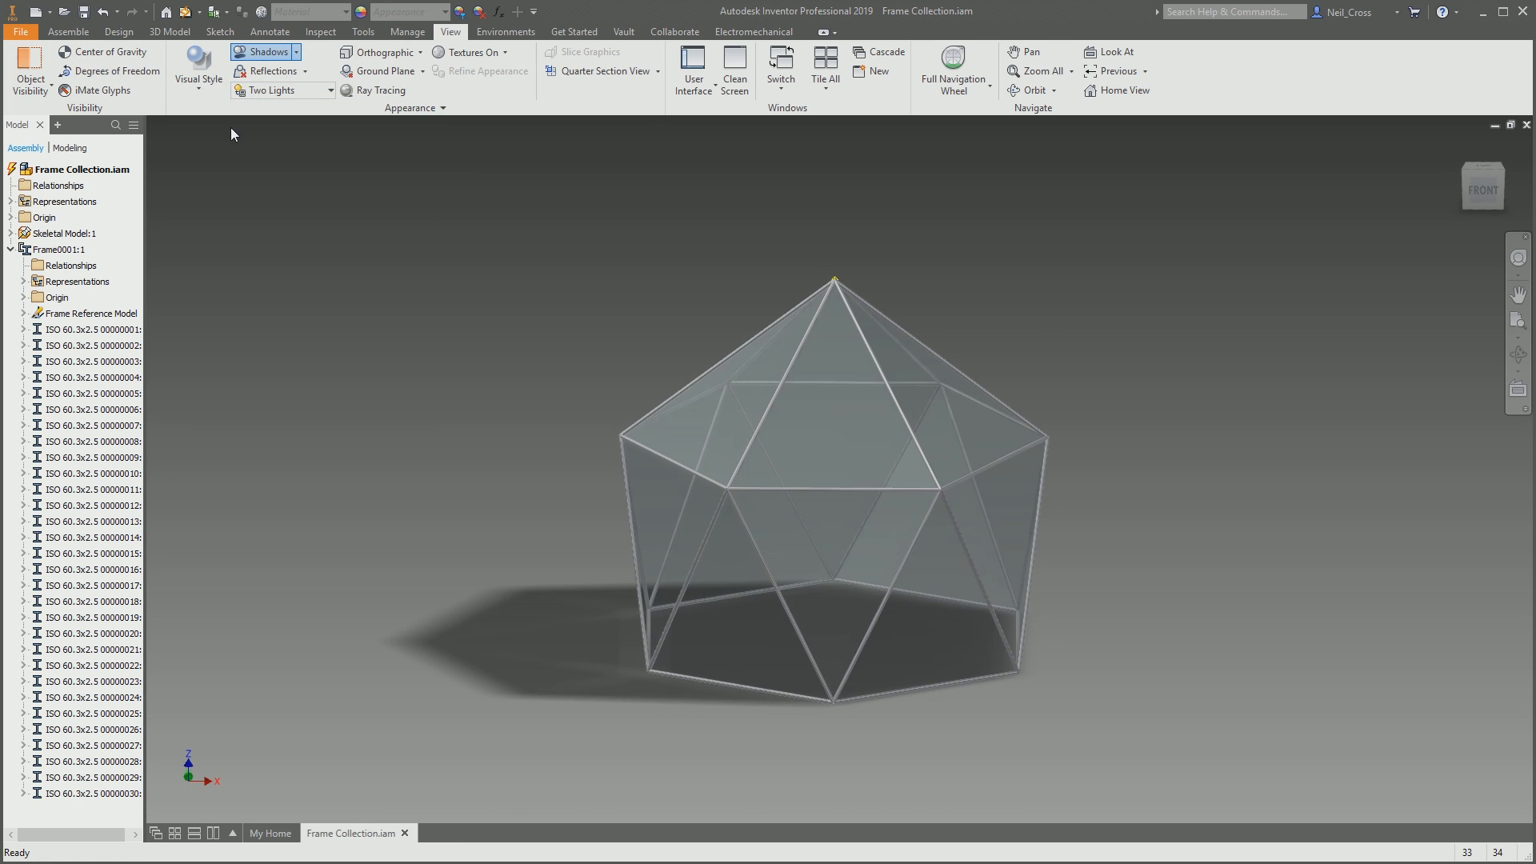
left_click(257, 91)
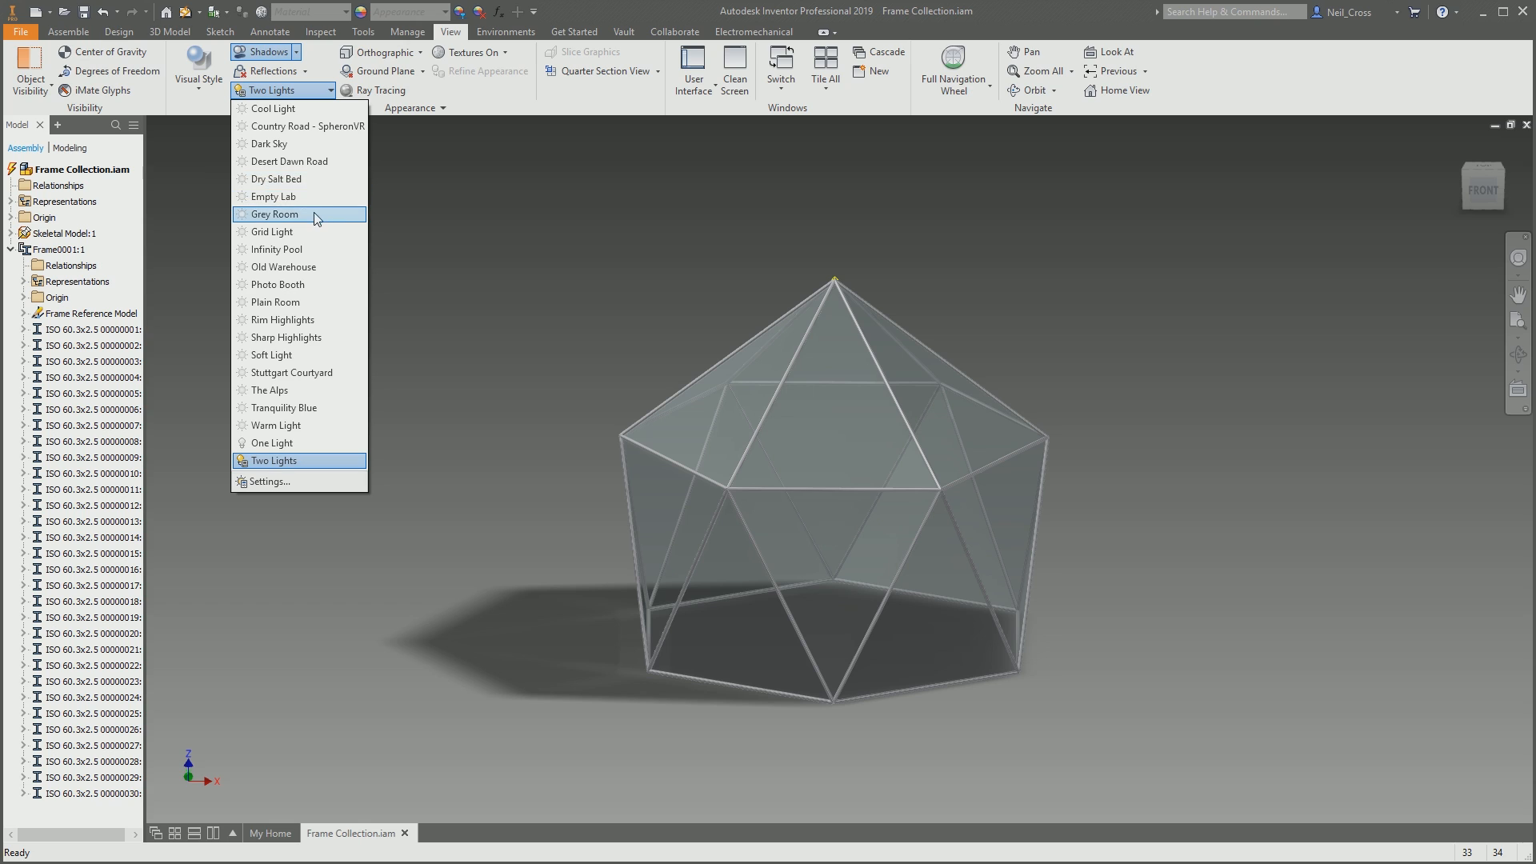
left_click(316, 232)
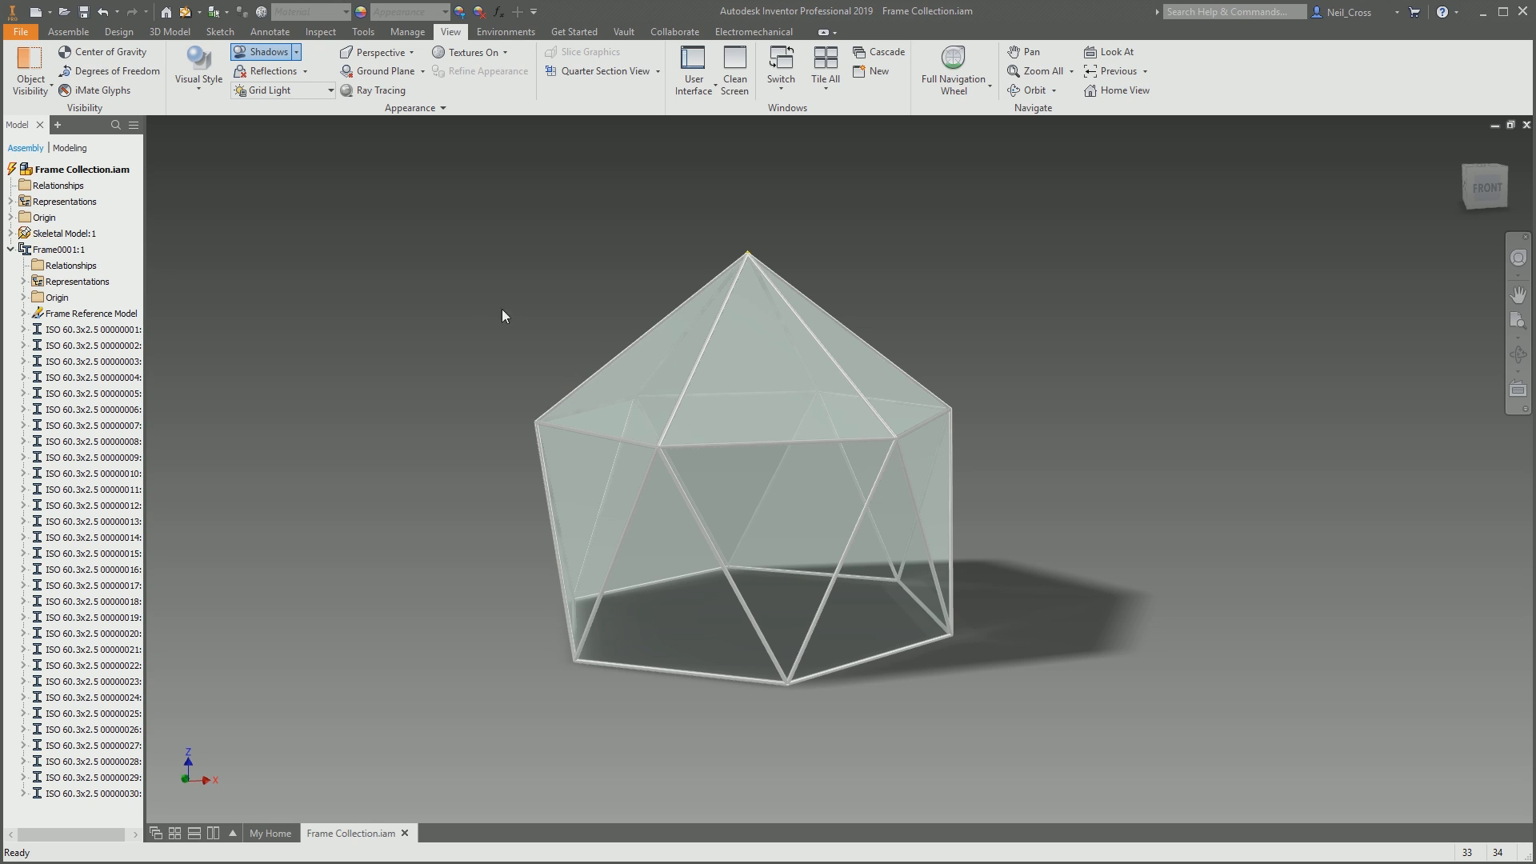
Examine up close the corner node where the frame tubes meet, and return to the home view of the whole structure
left_click(68, 32)
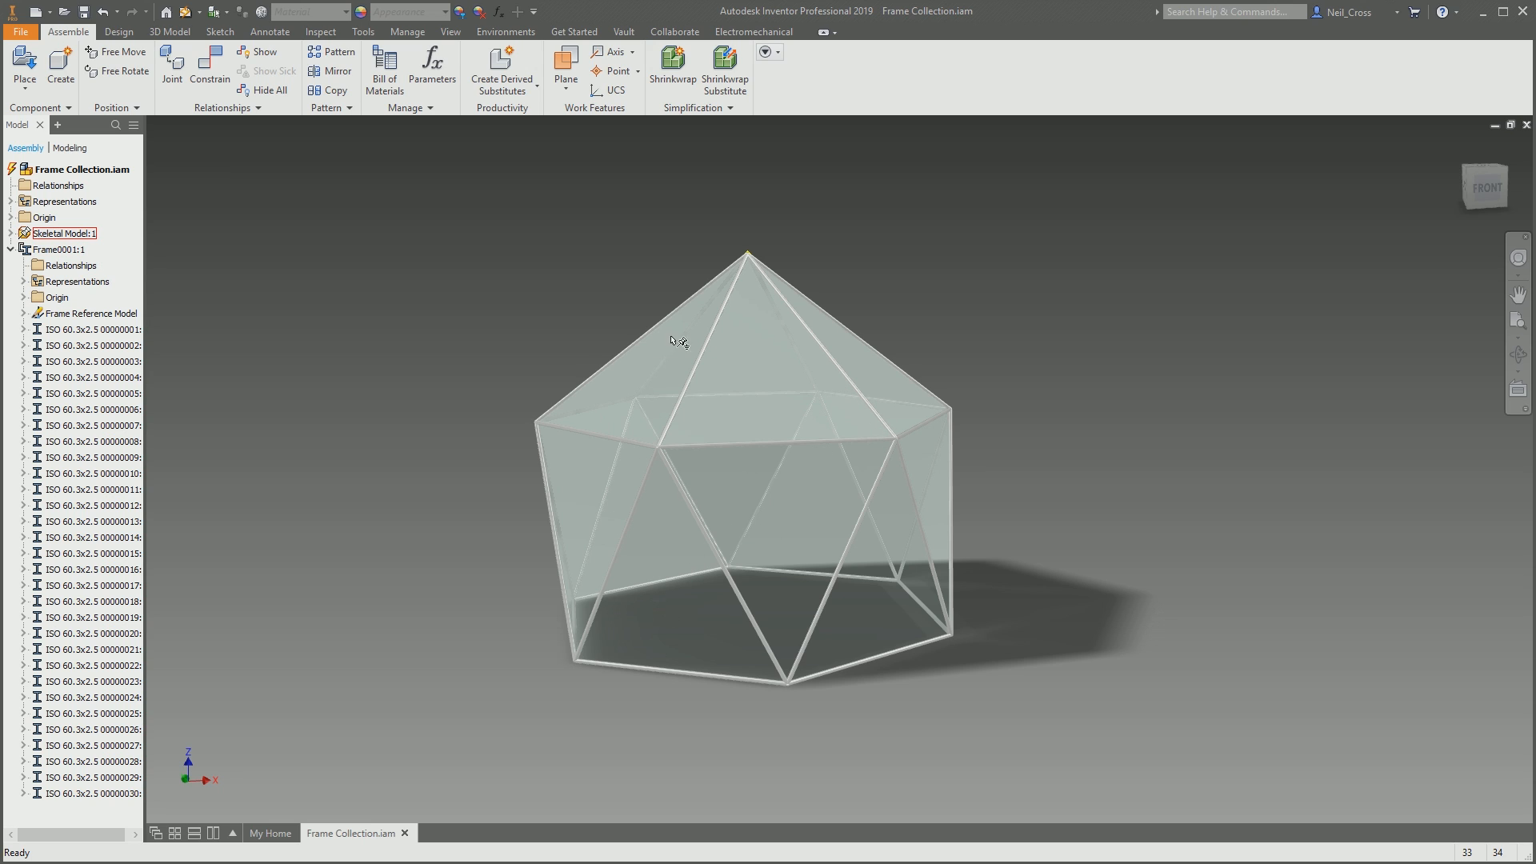
scroll(633, 437, "up", 5)
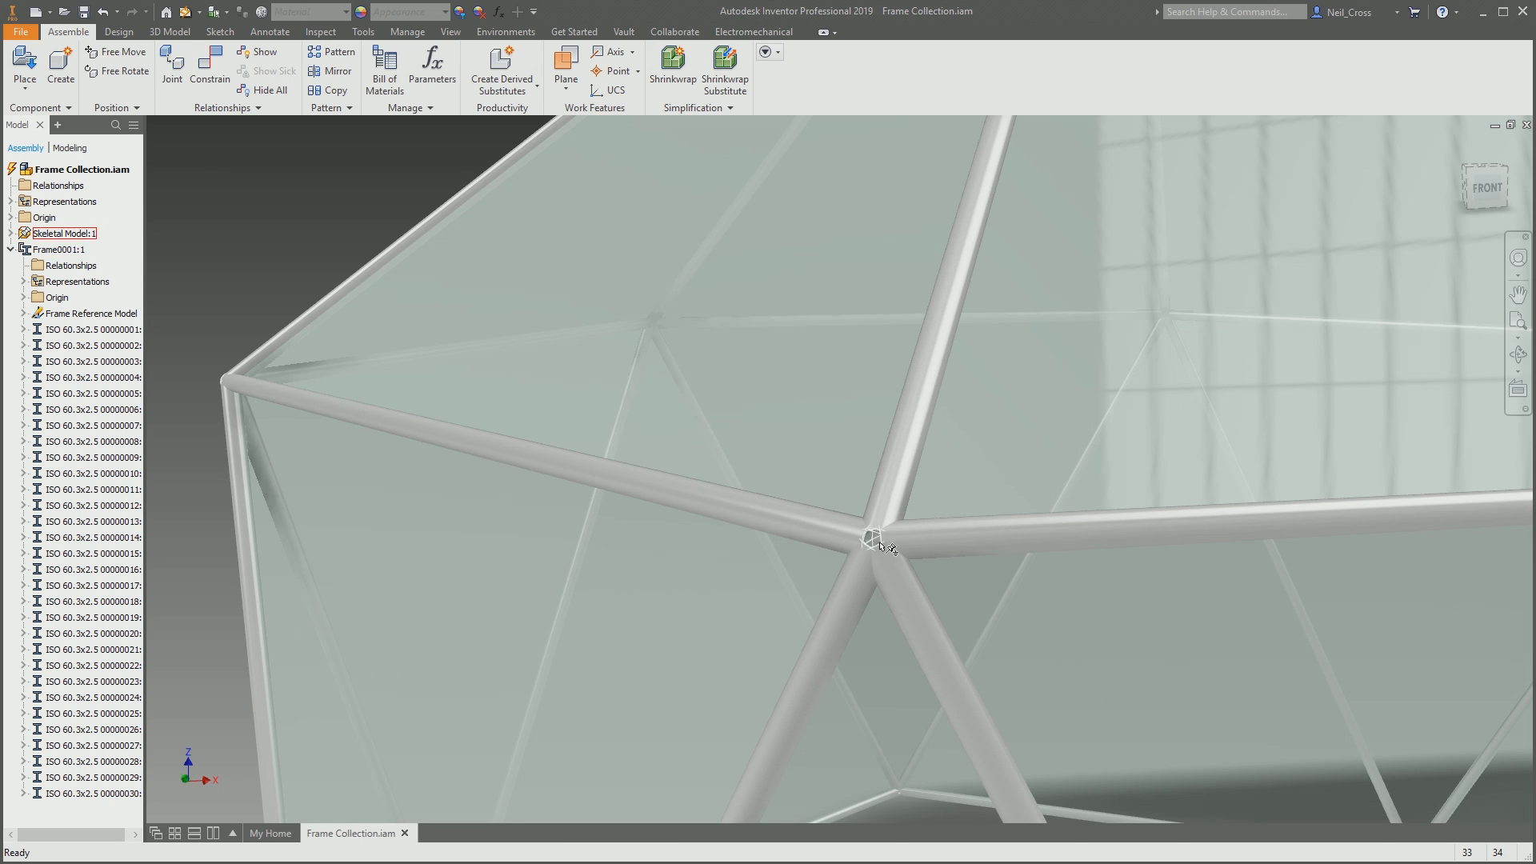
left_click(118, 31)
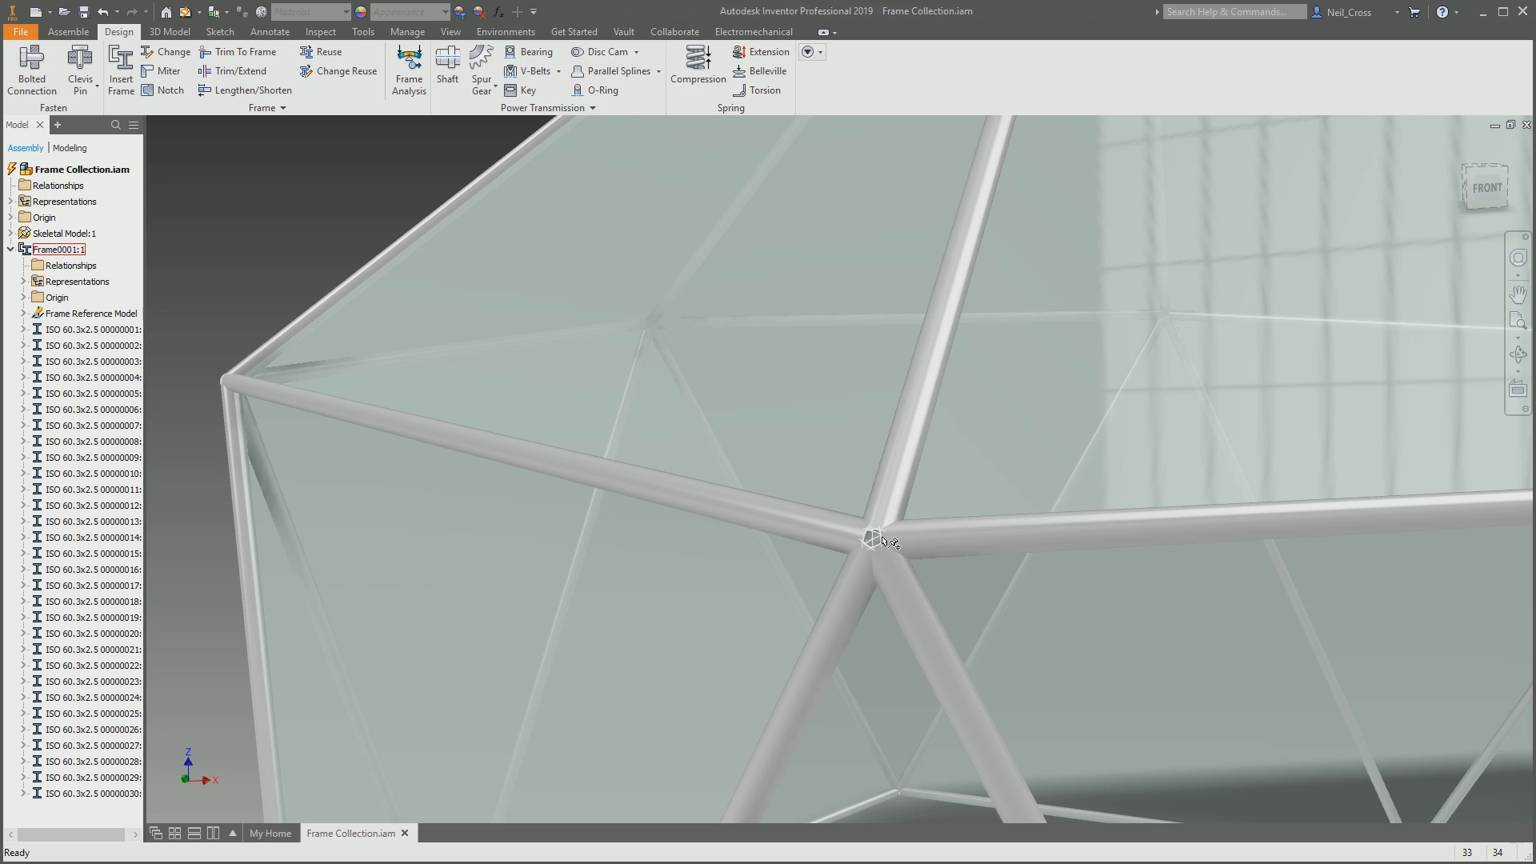
key("F6")
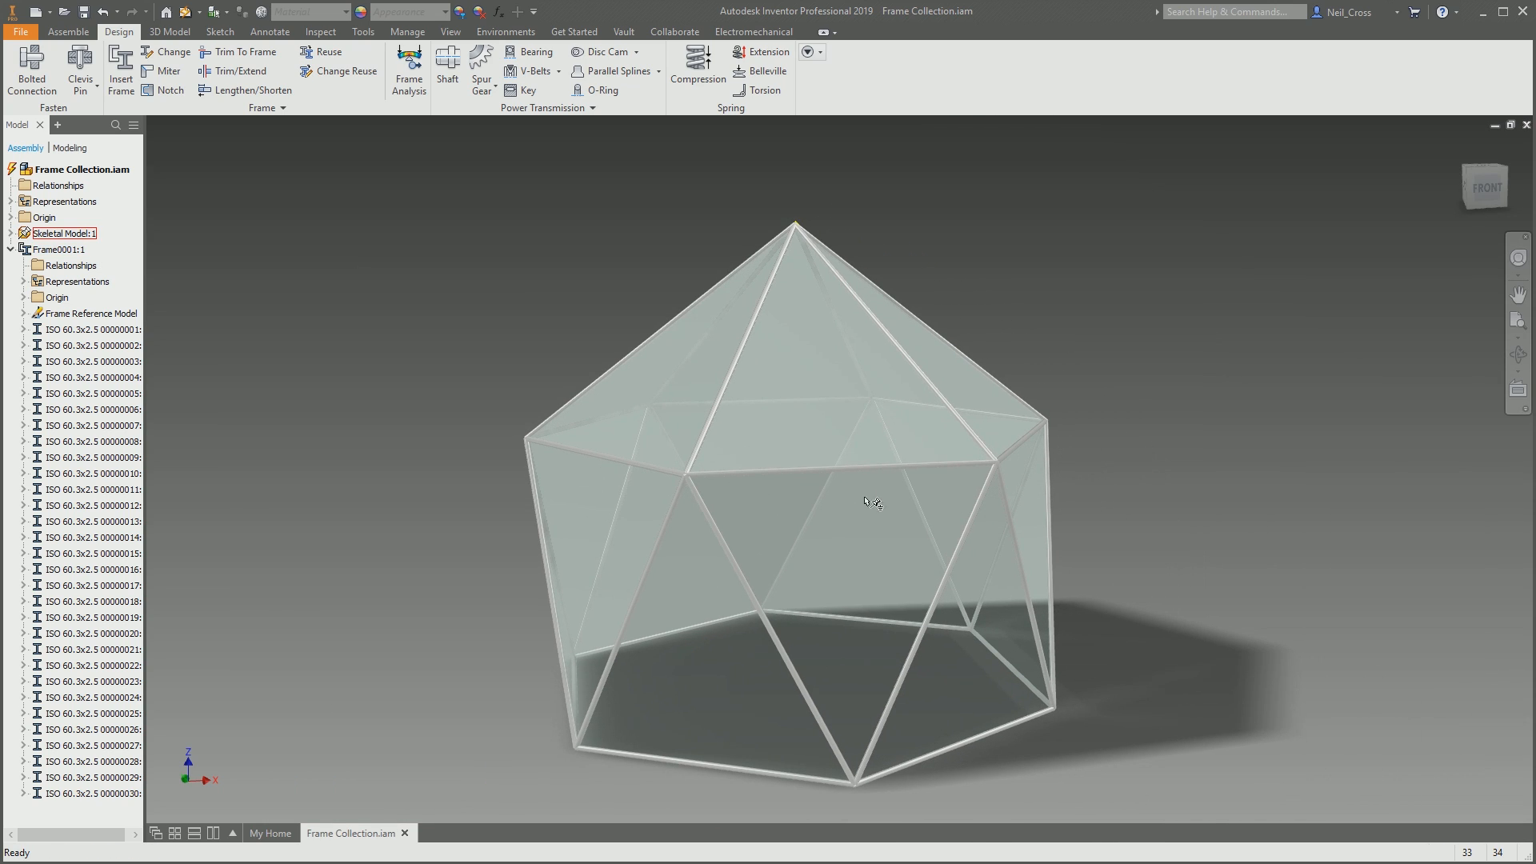